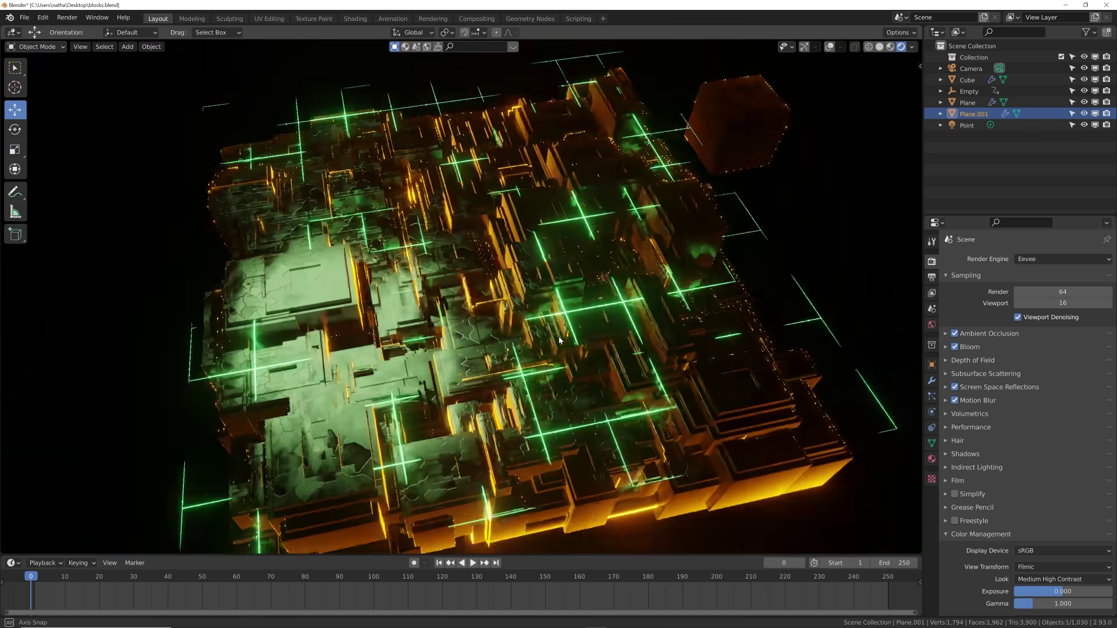
Step: Play the animation of the finished glowing block scene and examine it from closer up
{"action": "middle_click_drag", "start_coordinate": [560, 340], "coordinate": [517, 323]}
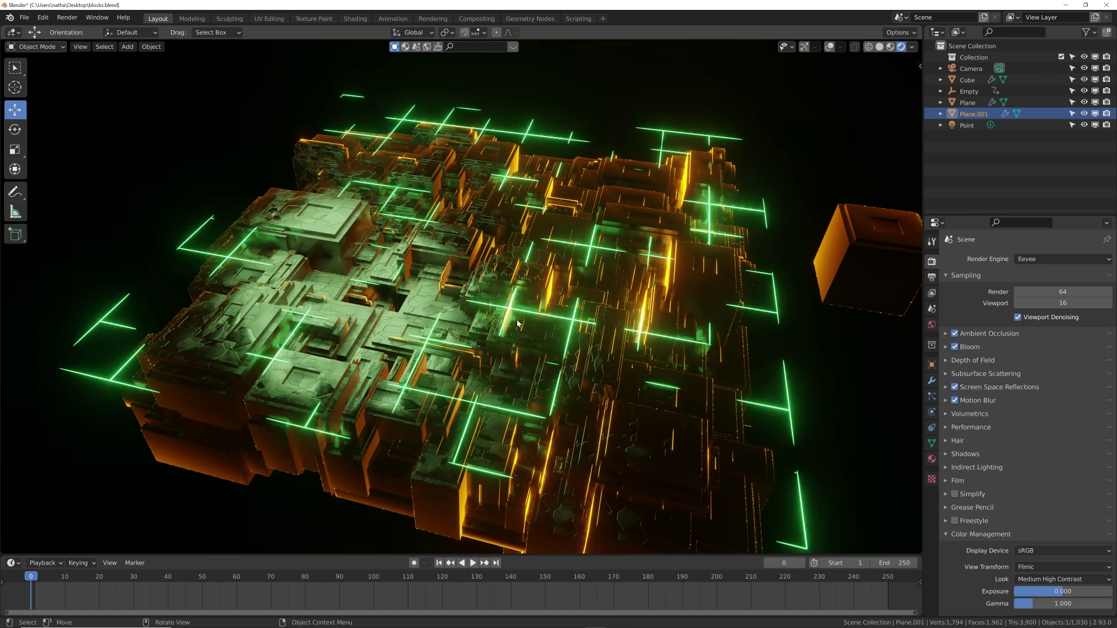
{"action": "key", "text": "space"}
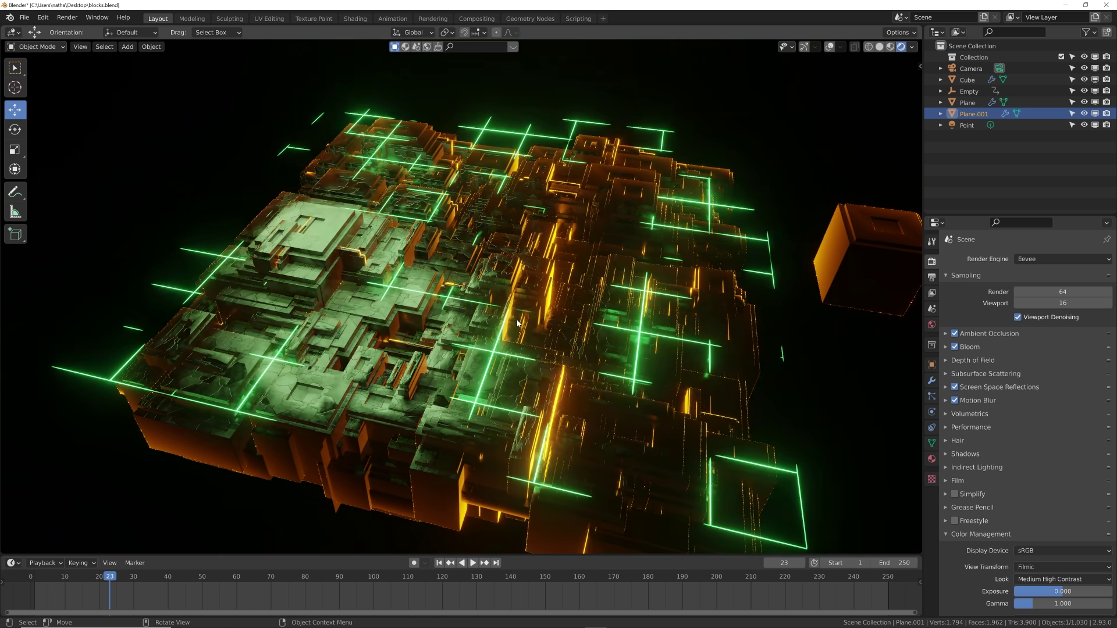
{"action": "scroll", "coordinate": [517, 323], "scroll_direction": "up", "scroll_amount": 1}
{"action": "middle_click_drag", "start_coordinate": [517, 324], "coordinate": [520, 316]}
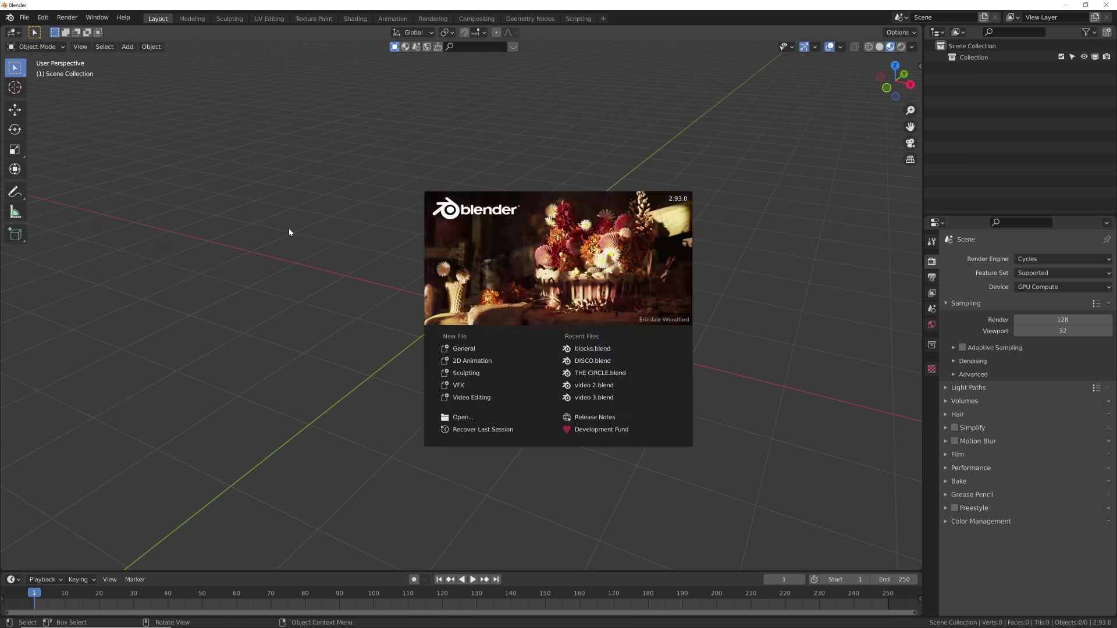
{"action": "left_click", "coordinate": [290, 227]}
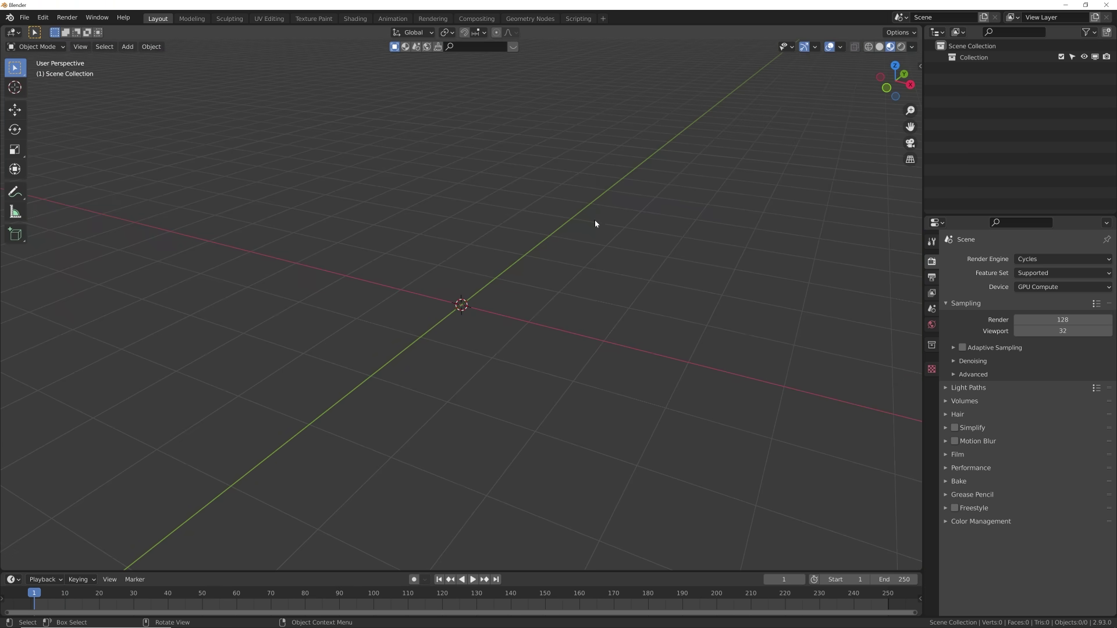
Step: Add a mesh plane, scale it by 5 and apply its scale
{"action": "key", "text": "shift+a"}
{"action": "mouse_move", "coordinate": [617, 207]}
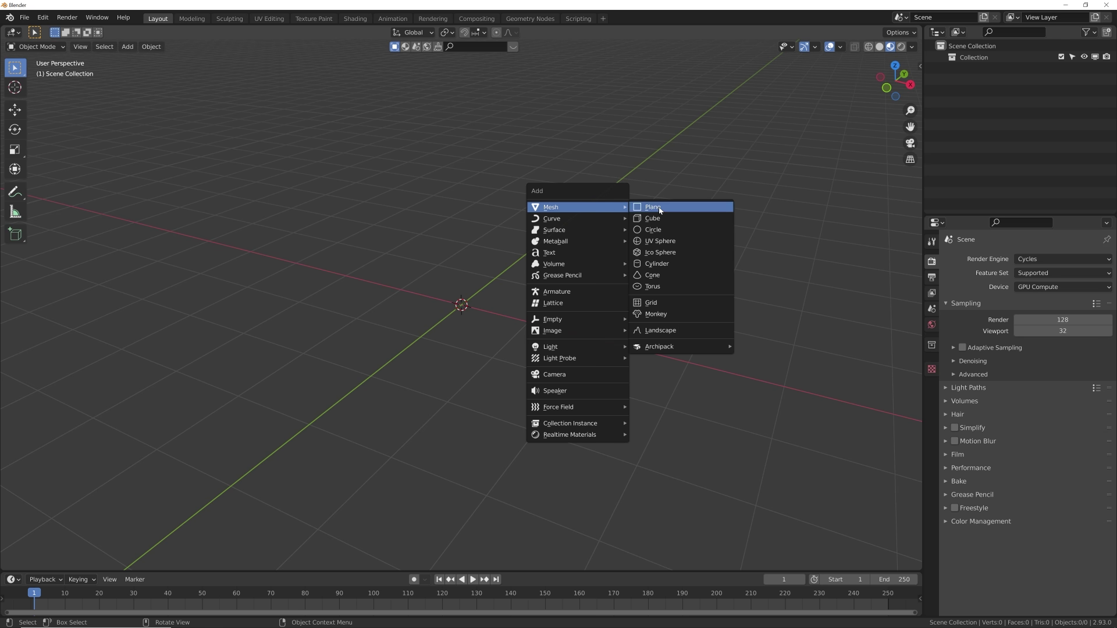
{"action": "left_click", "coordinate": [653, 207]}
{"action": "key", "text": "s"}
{"action": "key", "text": "5"}
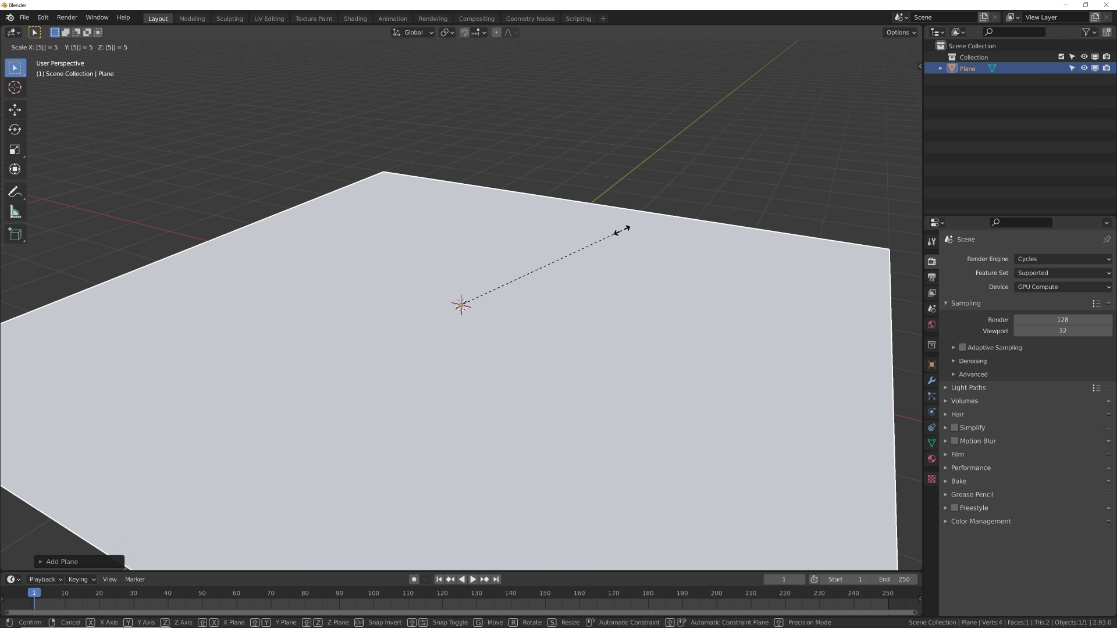
{"action": "key", "text": "Return"}
{"action": "key", "text": "ctrl+a"}
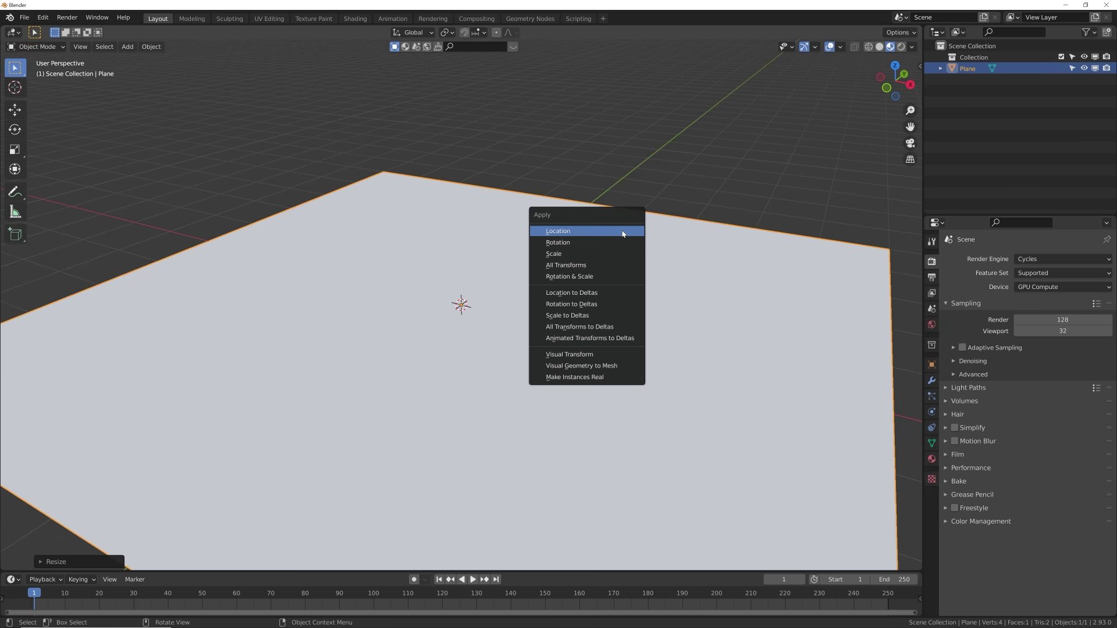
{"action": "left_click", "coordinate": [612, 251]}
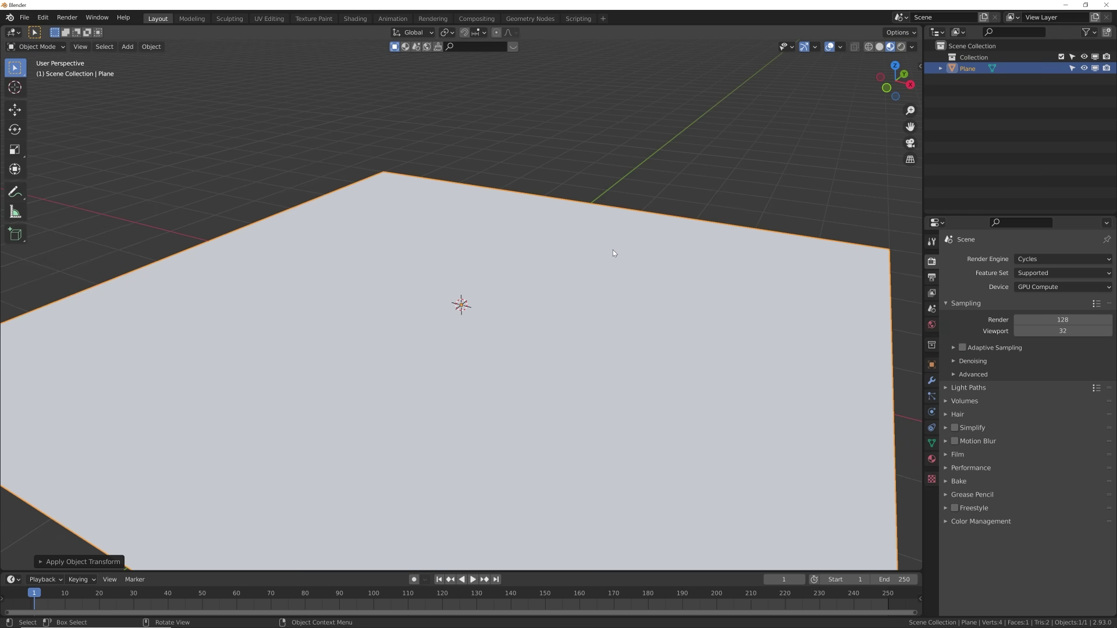
Step: Switch the viewport to solid shading and subdivide the plane in Edit Mode
{"action": "left_click", "coordinate": [879, 47]}
{"action": "scroll", "coordinate": [611, 273], "scroll_direction": "down", "scroll_amount": 3}
{"action": "key", "text": "Tab"}
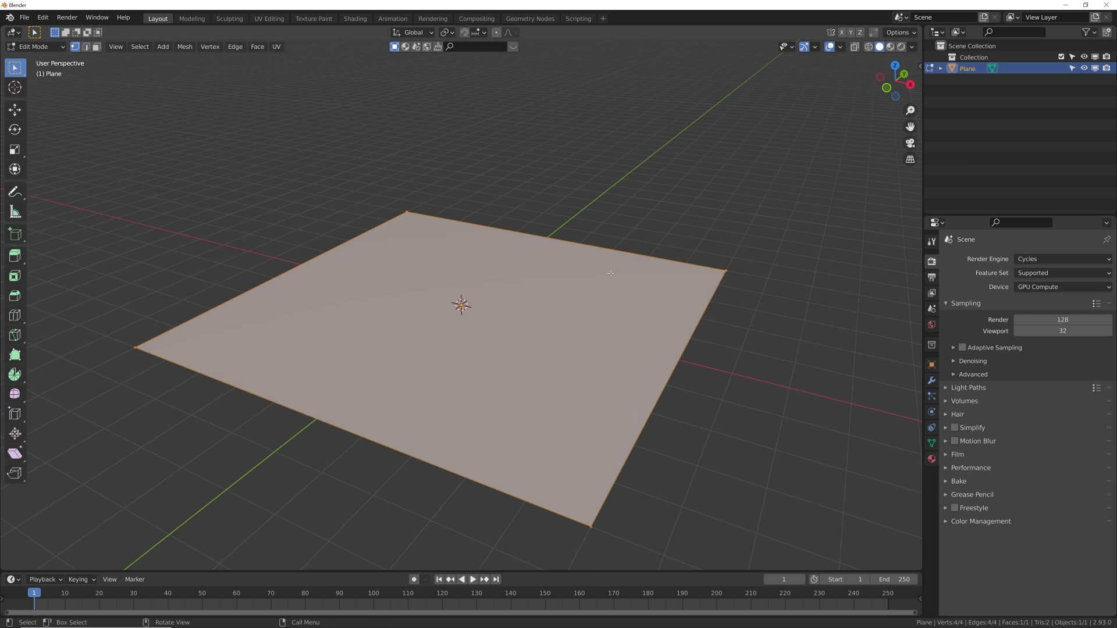
{"action": "right_click", "coordinate": [611, 276]}
{"action": "left_click", "coordinate": [574, 291]}
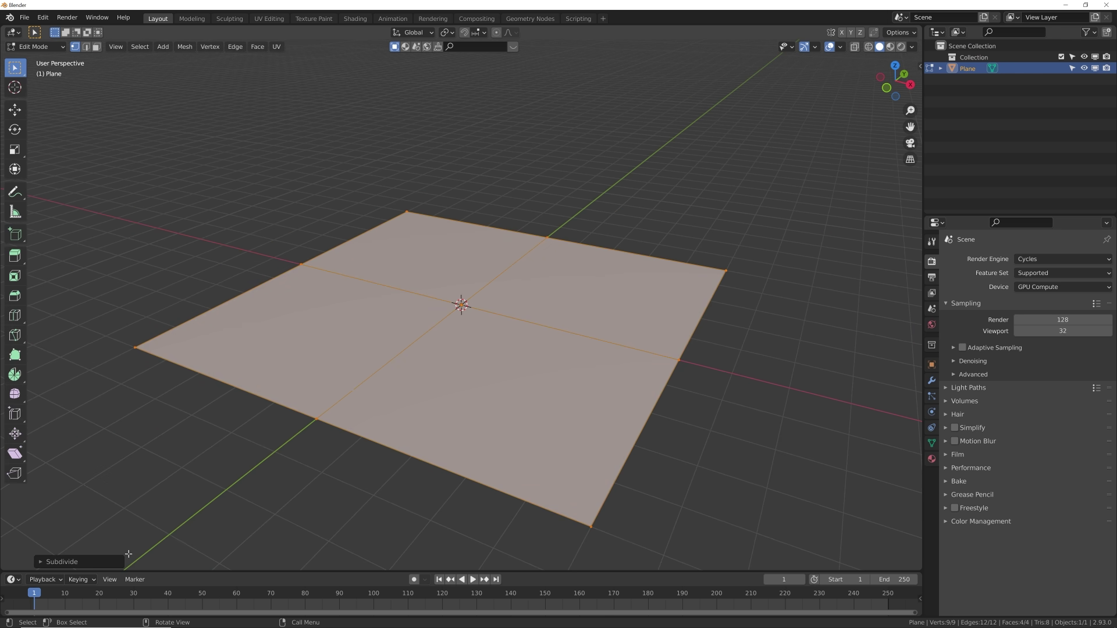
Step: Set the subdivision's number of cuts to 30 and return to Object Mode
{"action": "left_click", "coordinate": [107, 556]}
{"action": "left_click", "coordinate": [144, 485]}
{"action": "type", "text": "30"}
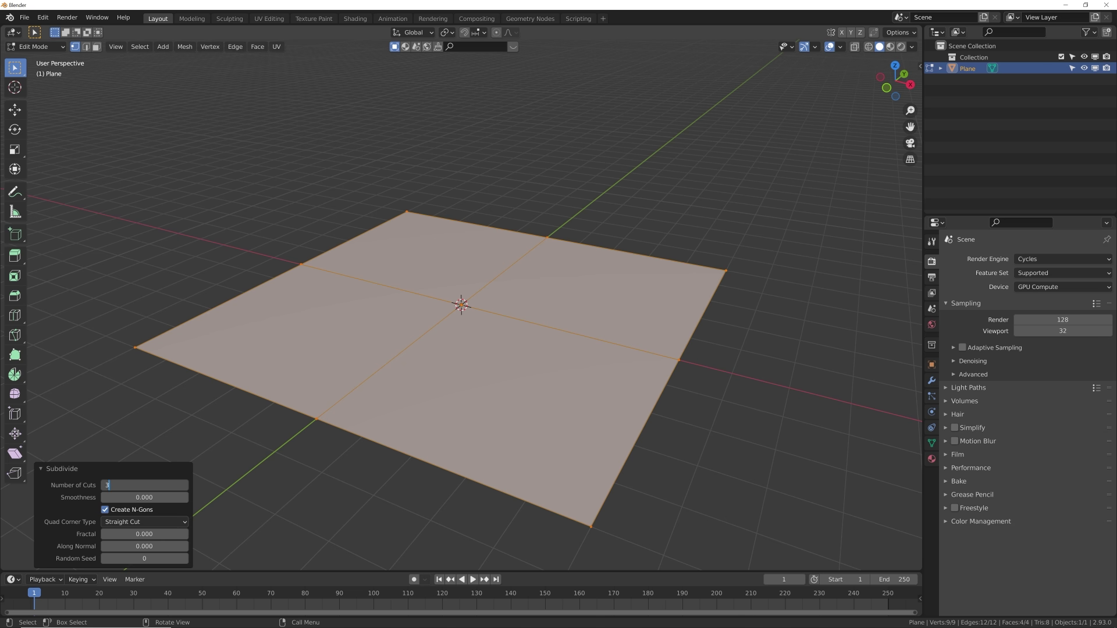
{"action": "key", "text": "Return"}
{"action": "left_click", "coordinate": [155, 485]}
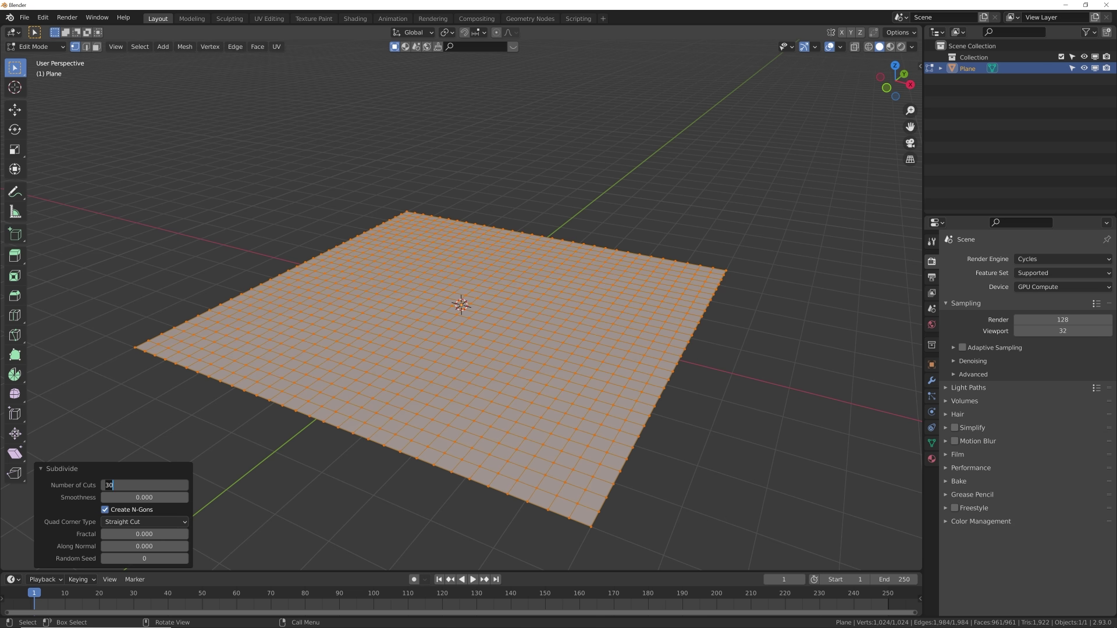
{"action": "key", "text": "Return"}
{"action": "left_click", "coordinate": [75, 476]}
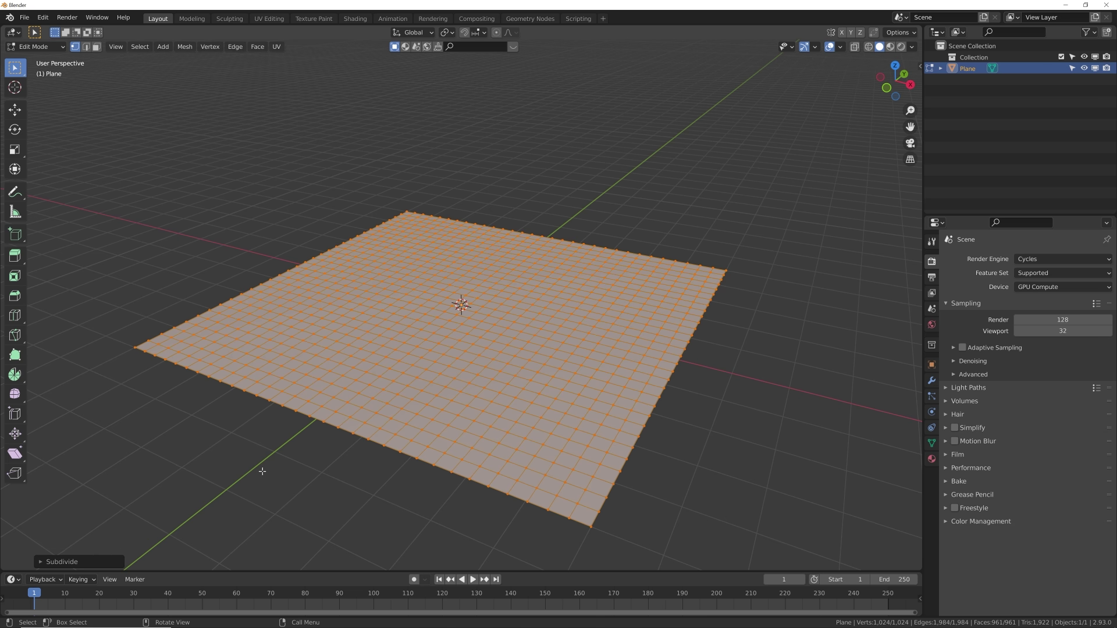
{"action": "key", "text": "Tab"}
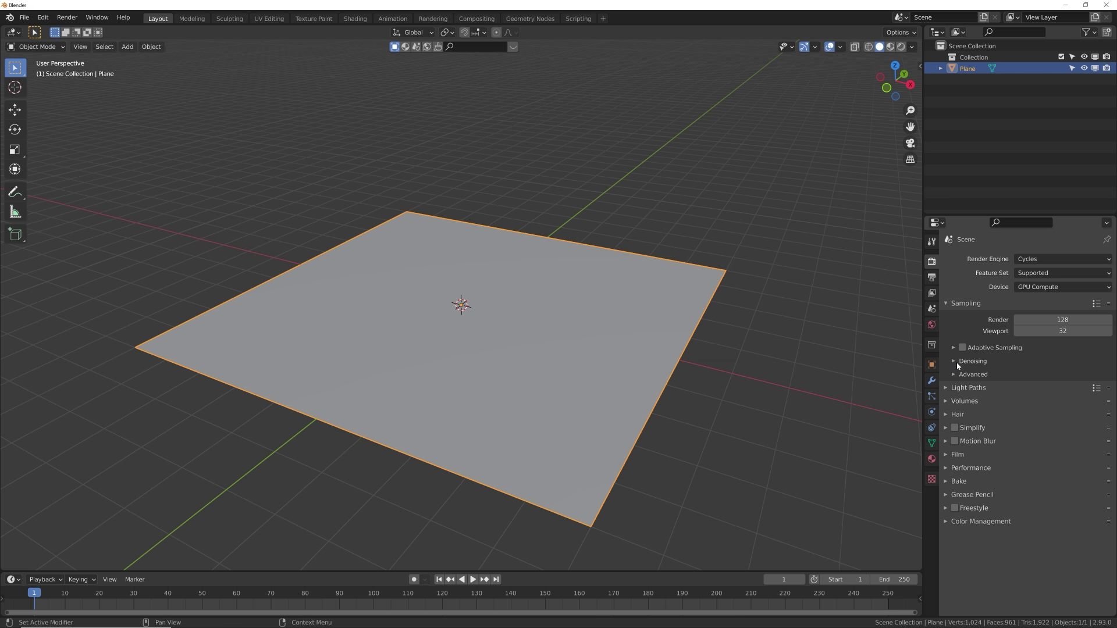
Step: Add a Displace modifier to the plane and create a new texture for it
{"action": "left_click", "coordinate": [931, 383]}
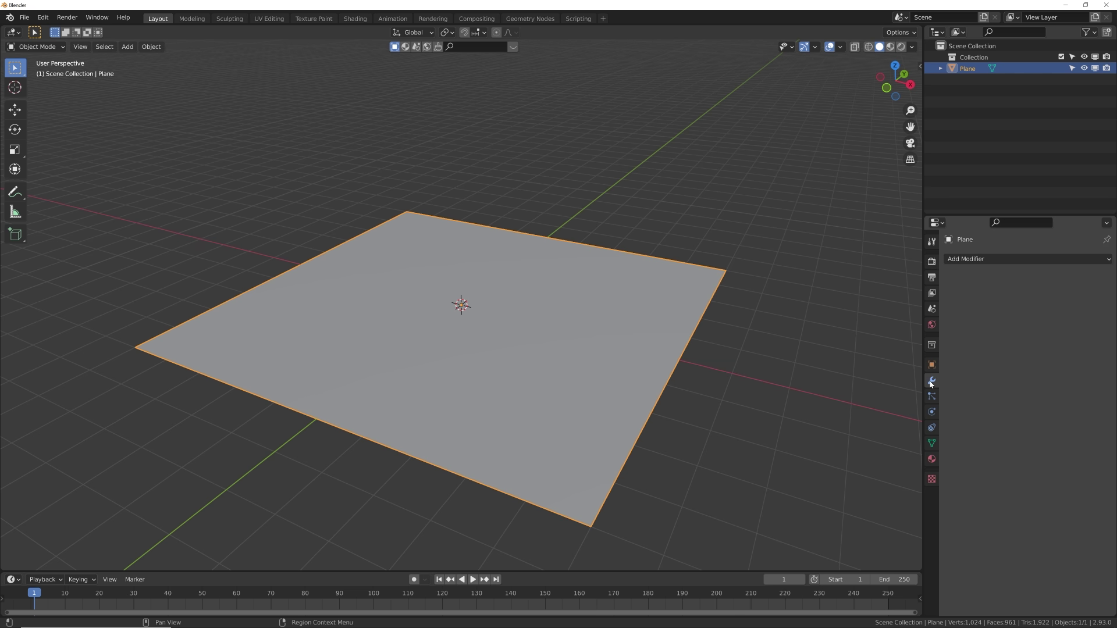
{"action": "left_click", "coordinate": [968, 260]}
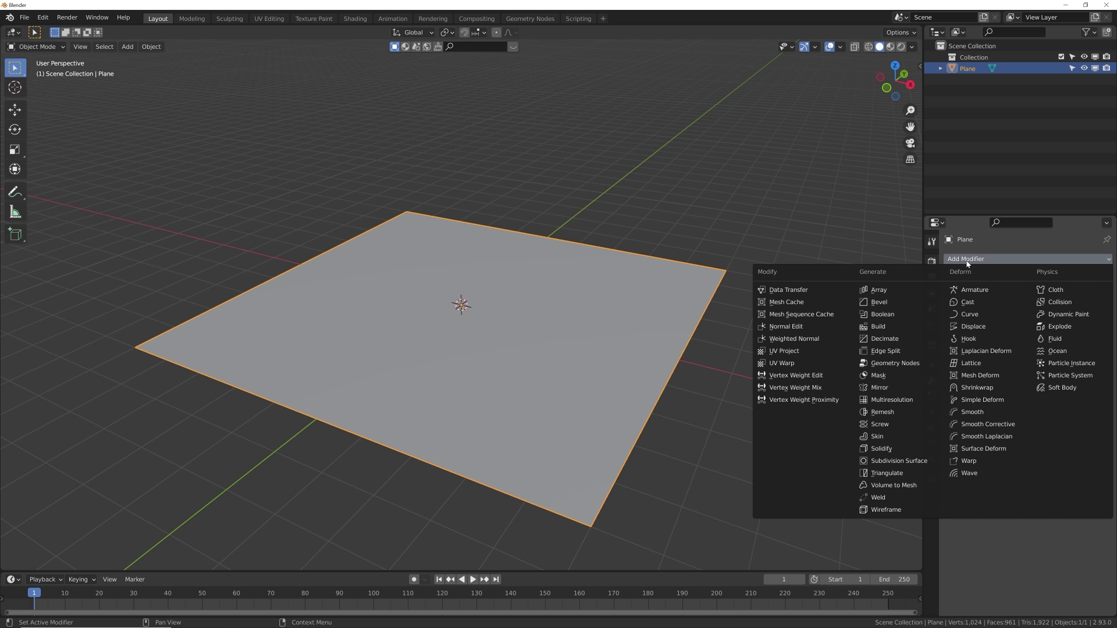
{"action": "left_click", "coordinate": [981, 327]}
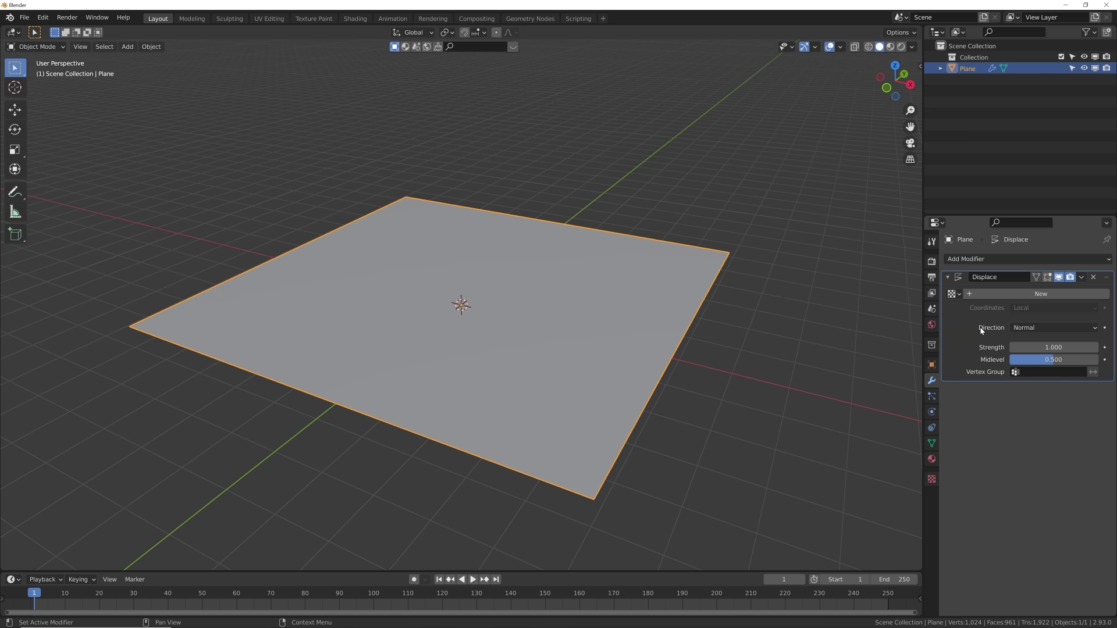
{"action": "left_click", "coordinate": [1066, 295]}
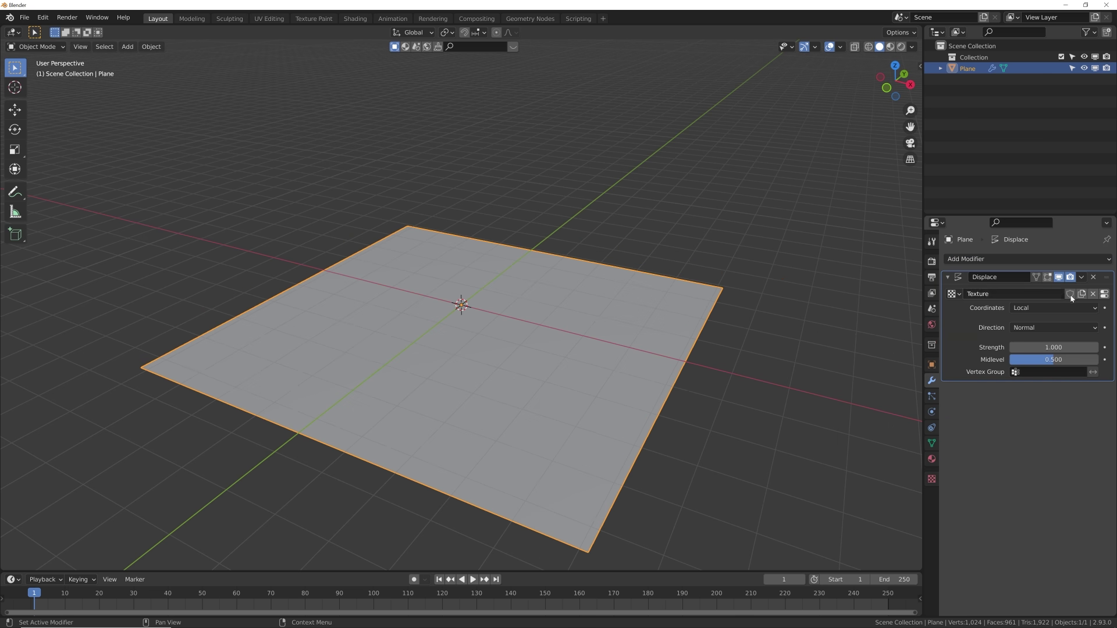
Step: Set the displacement texture type to Clouds with size 1.93 and depth 0
{"action": "left_click", "coordinate": [1104, 294]}
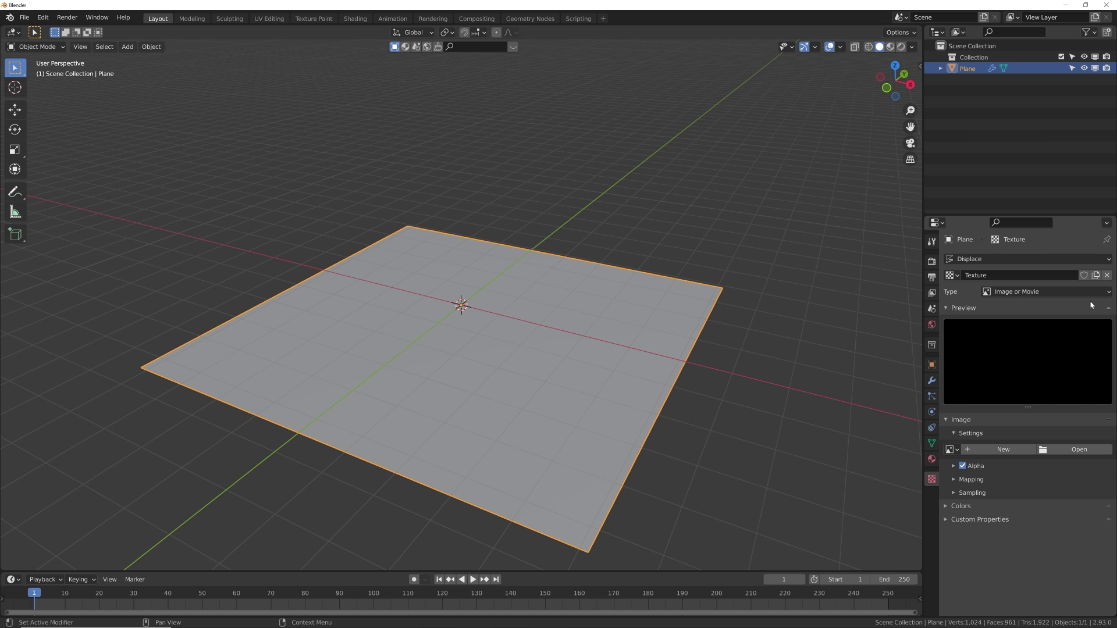
{"action": "left_click", "coordinate": [1035, 292]}
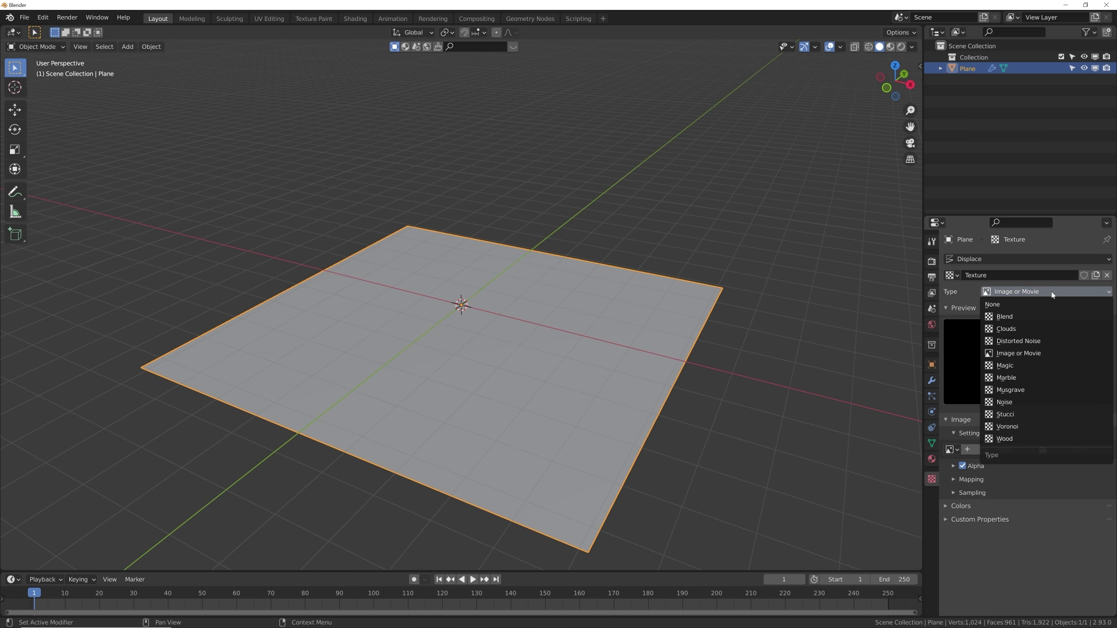
{"action": "left_click", "coordinate": [1031, 329]}
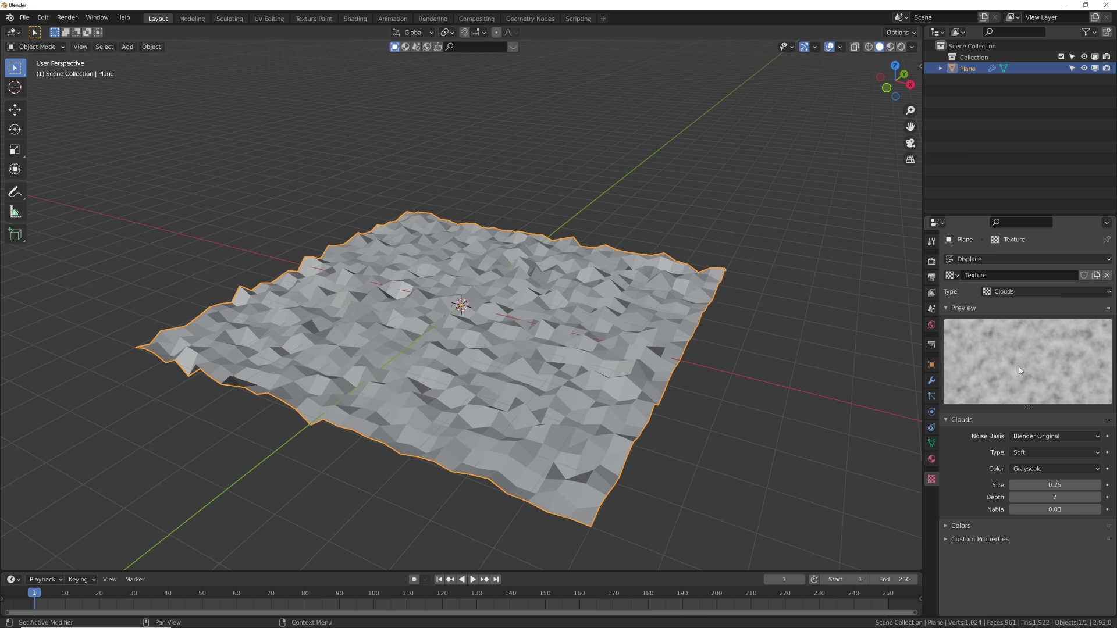
{"action": "left_click_drag", "start_coordinate": [1055, 498], "coordinate": [1106, 484]}
{"action": "middle_click_drag", "start_coordinate": [498, 298], "coordinate": [544, 281]}
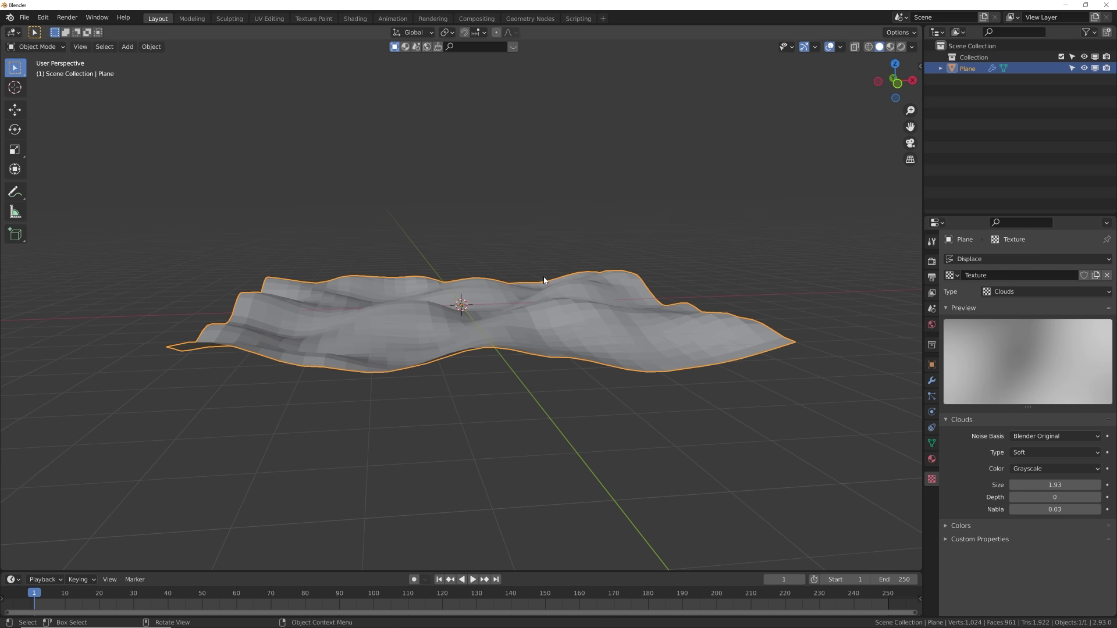
{"action": "middle_click_drag", "start_coordinate": [553, 327], "coordinate": [628, 340]}
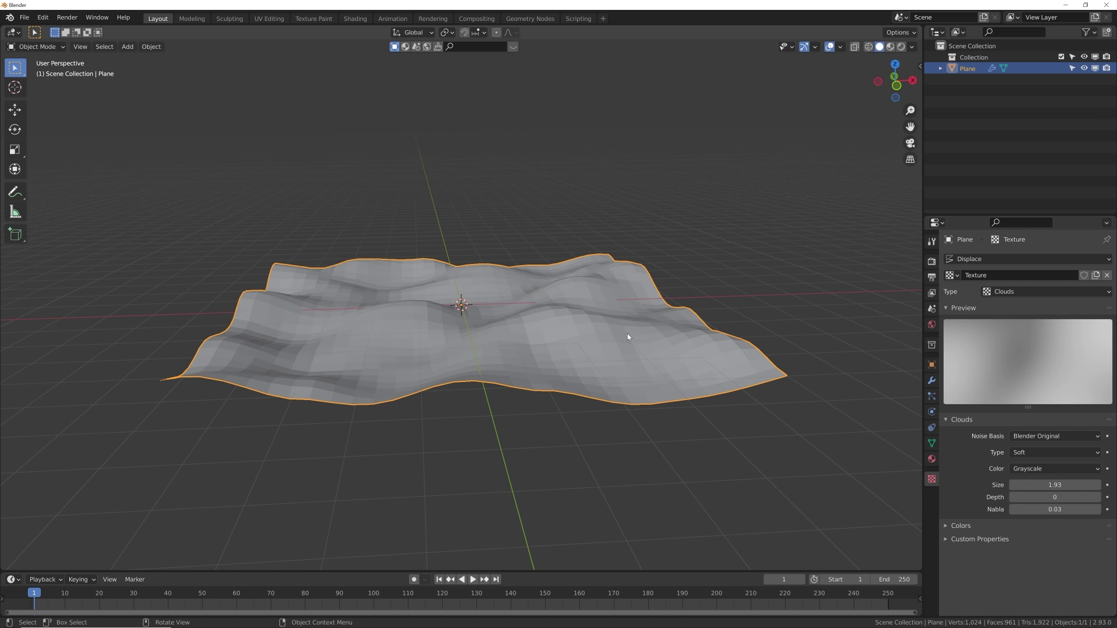
Step: Add an empty at the origin, reselect the plane and show its modifier settings
{"action": "key", "text": "shift+a"}
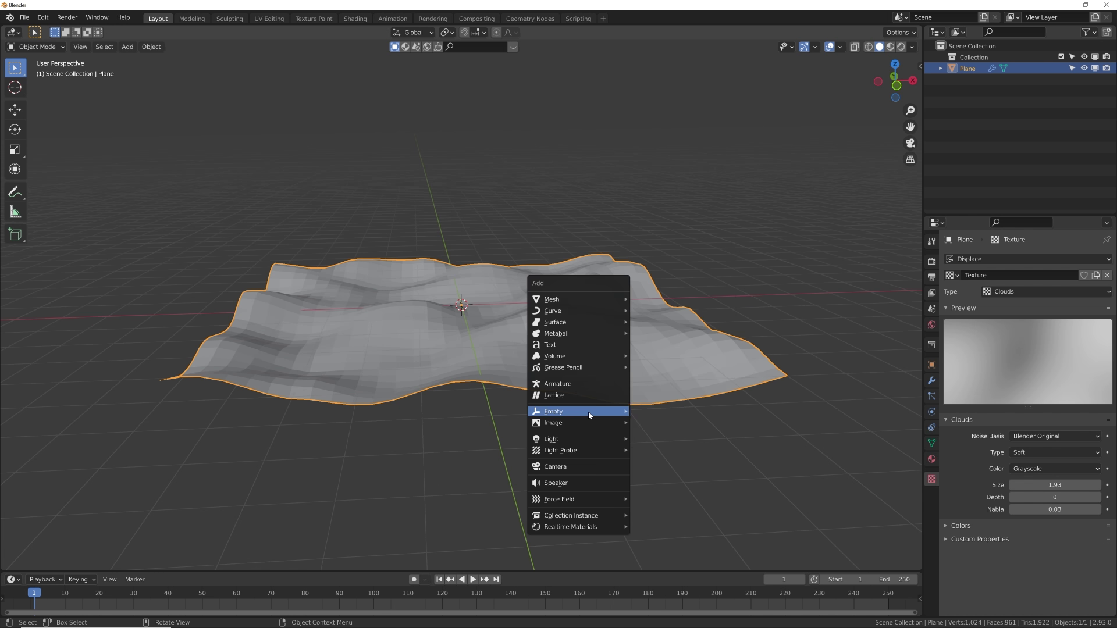
{"action": "mouse_move", "coordinate": [605, 411]}
{"action": "left_click", "coordinate": [665, 408]}
{"action": "left_click", "coordinate": [618, 302]}
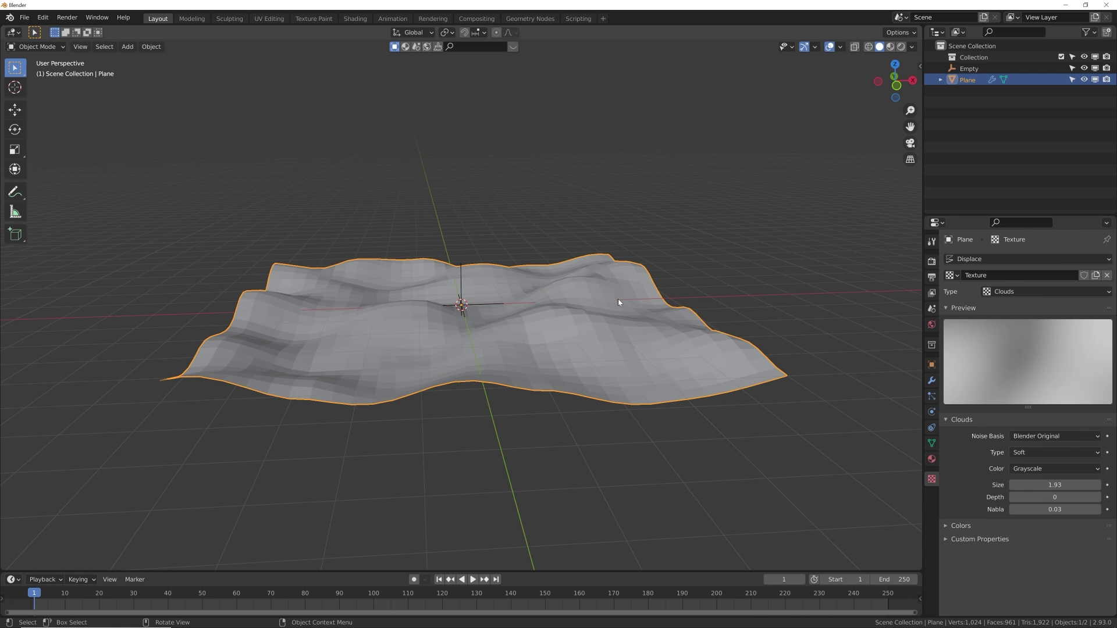
{"action": "left_click", "coordinate": [931, 381]}
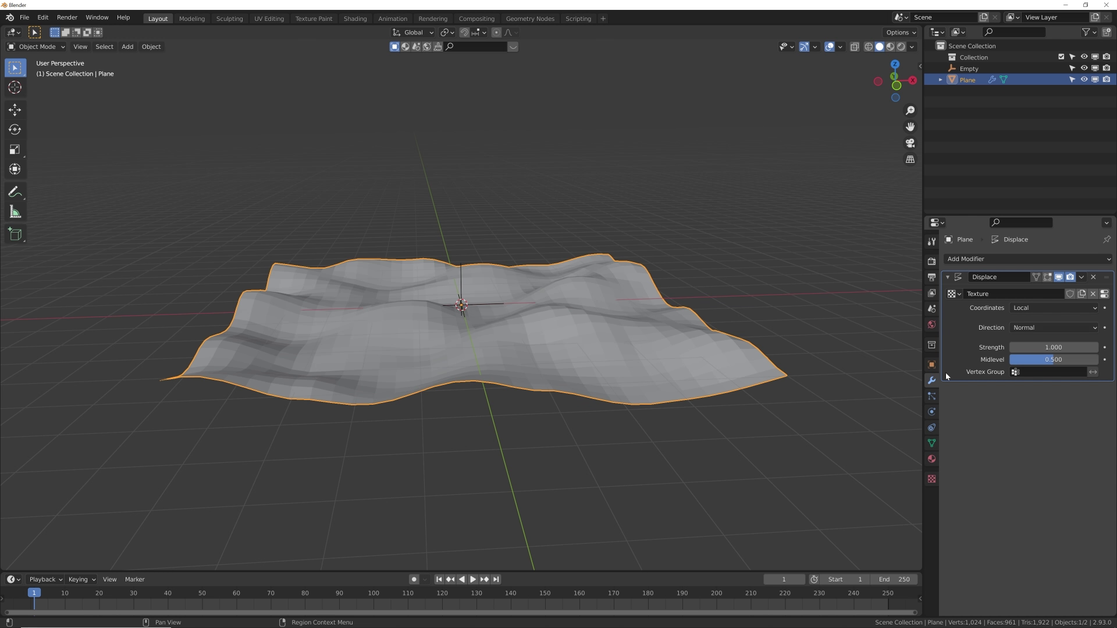
Step: Set the Displace modifier's coordinates to Global and try moving the plane through the texture
{"action": "left_click", "coordinate": [1038, 309]}
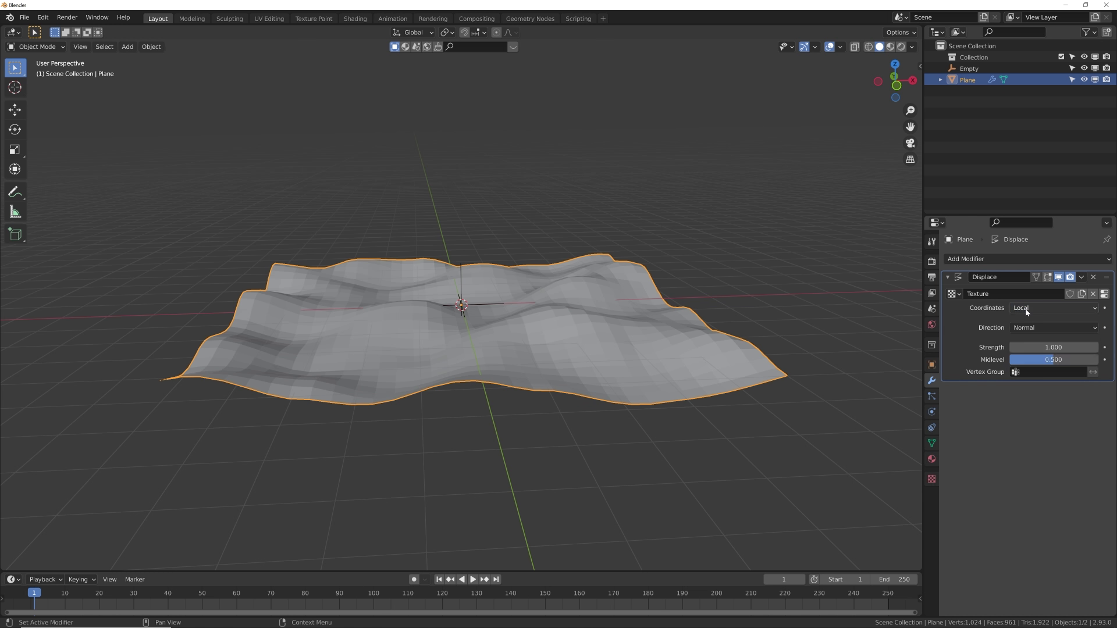
{"action": "left_click", "coordinate": [1039, 307]}
{"action": "left_click", "coordinate": [1037, 331]}
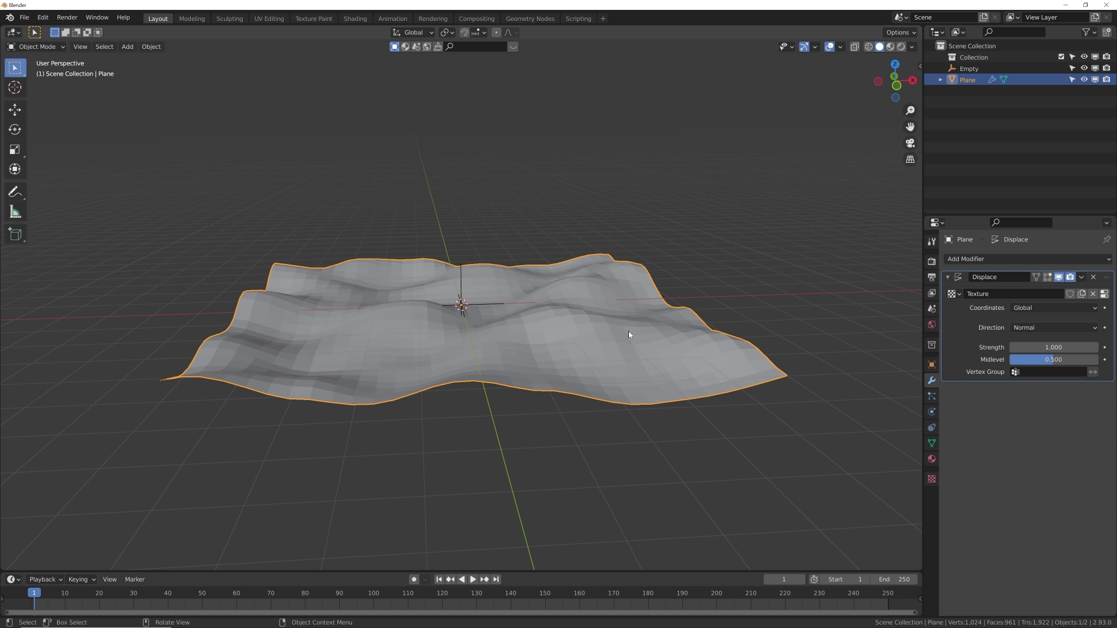
{"action": "key", "text": "g"}
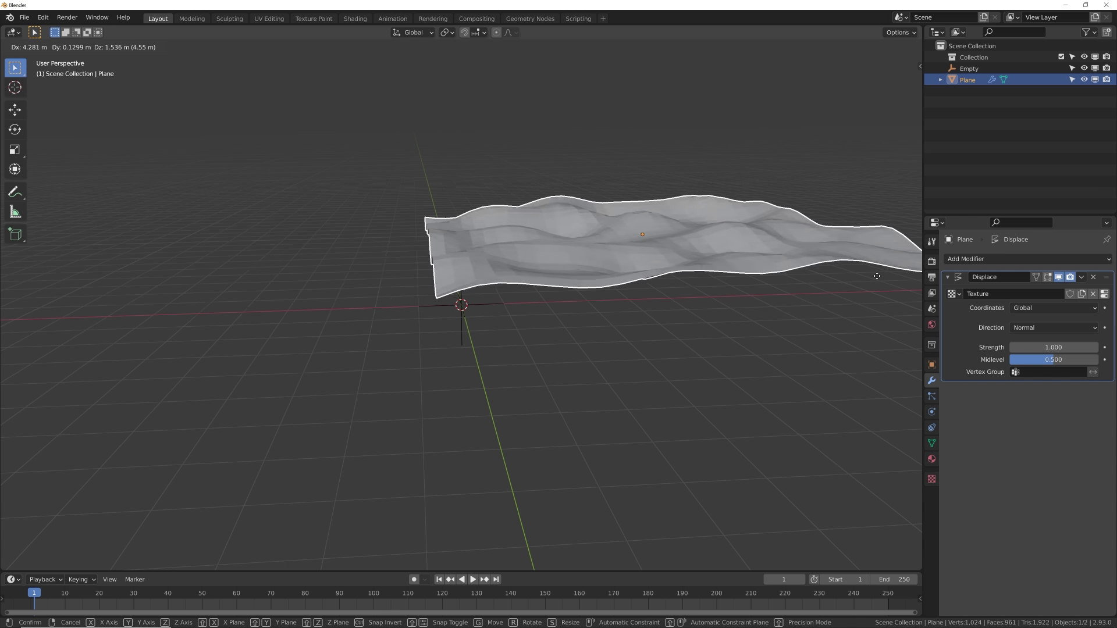
{"action": "right_click", "coordinate": [604, 316]}
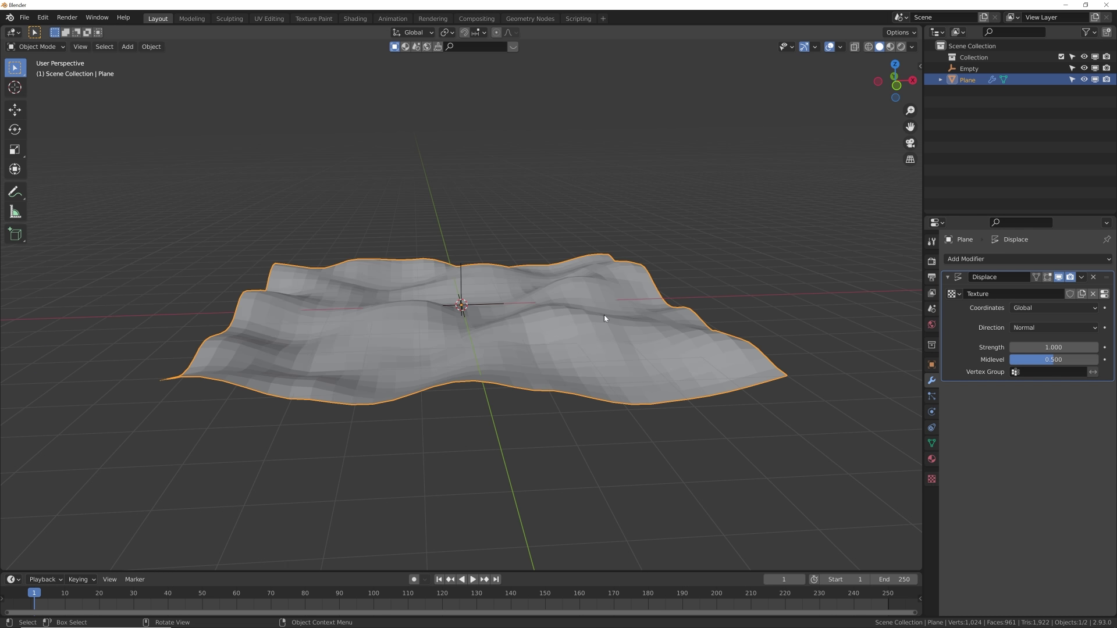
Step: Set the Displace modifier's coordinates to Object with the Empty as the reference object
{"action": "left_click", "coordinate": [1052, 313]}
{"action": "left_click", "coordinate": [1035, 342]}
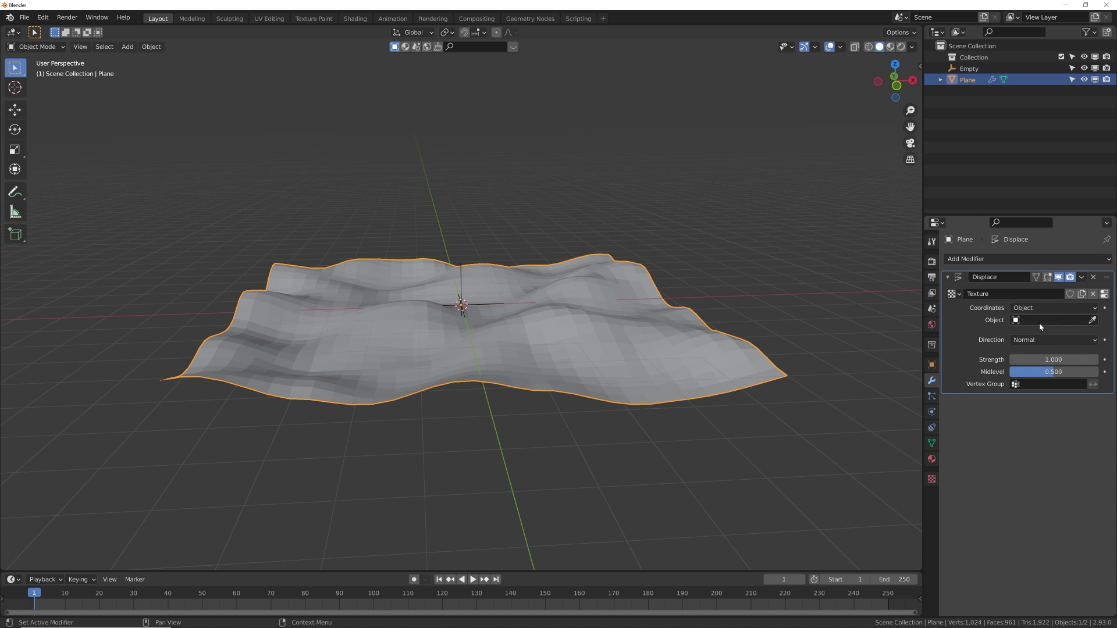
{"action": "left_click", "coordinate": [1039, 321]}
{"action": "left_click", "coordinate": [998, 337]}
Step: Try rotating the empty freely to preview its effect on the displacement, cancel the rotation and reselect the plane
{"action": "left_click", "coordinate": [461, 280]}
{"action": "middle_click_drag", "start_coordinate": [460, 280], "coordinate": [587, 308]}
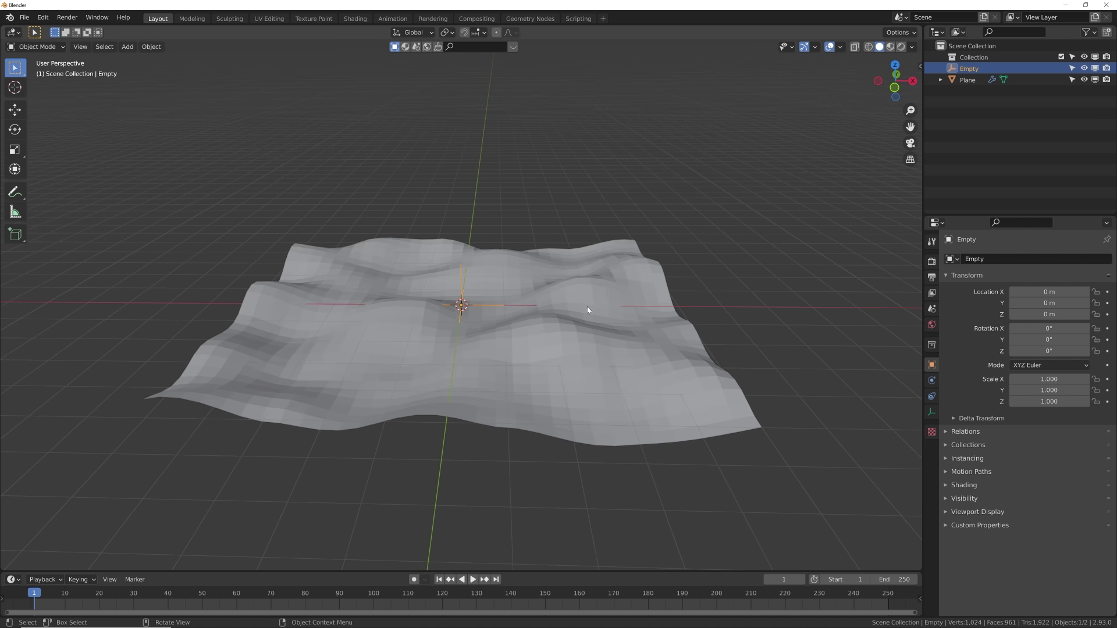
{"action": "key", "text": "r"}
{"action": "key", "text": "r"}
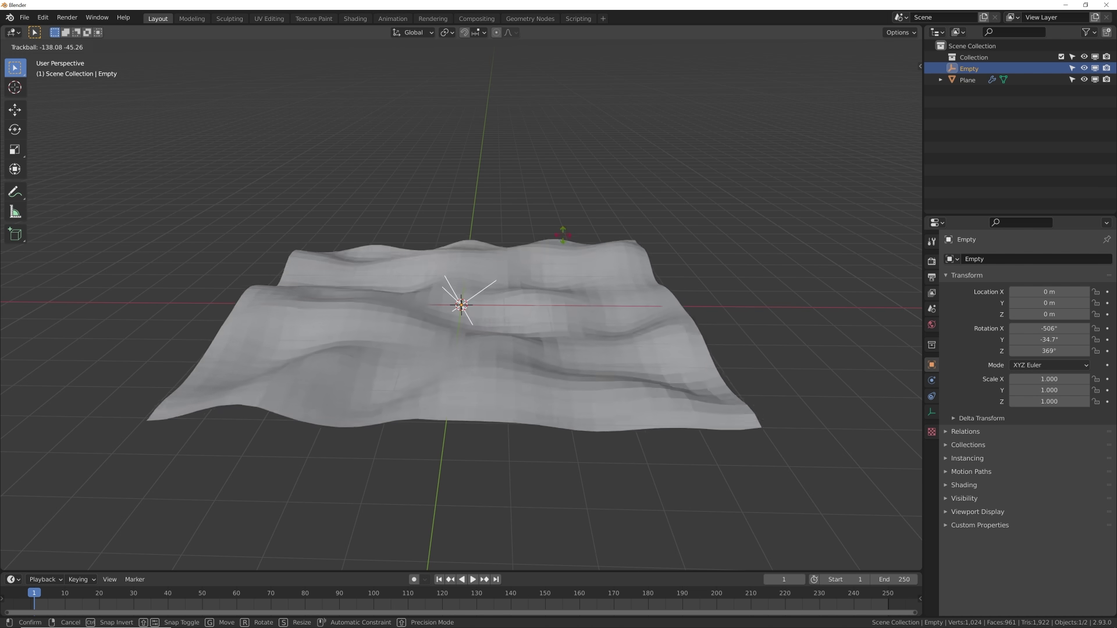
{"action": "left_click", "coordinate": [527, 275]}
{"action": "left_click", "coordinate": [527, 276]}
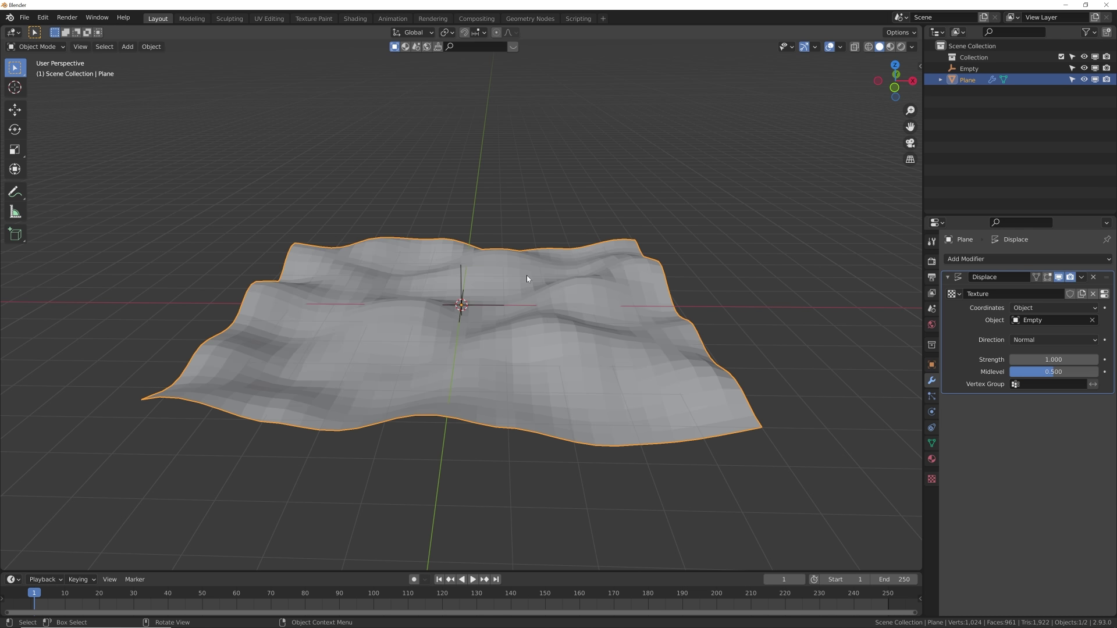
Step: Add a cube and move it about 14 m along the X axis, clear of the displaced plane
{"action": "key", "text": "shift+a"}
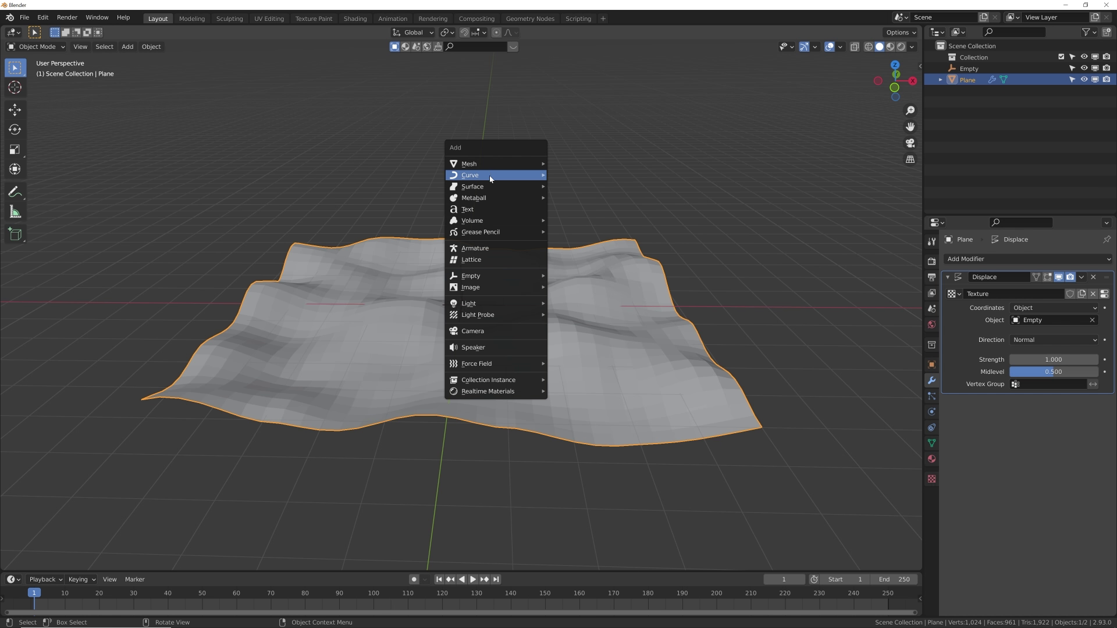
{"action": "mouse_move", "coordinate": [491, 174]}
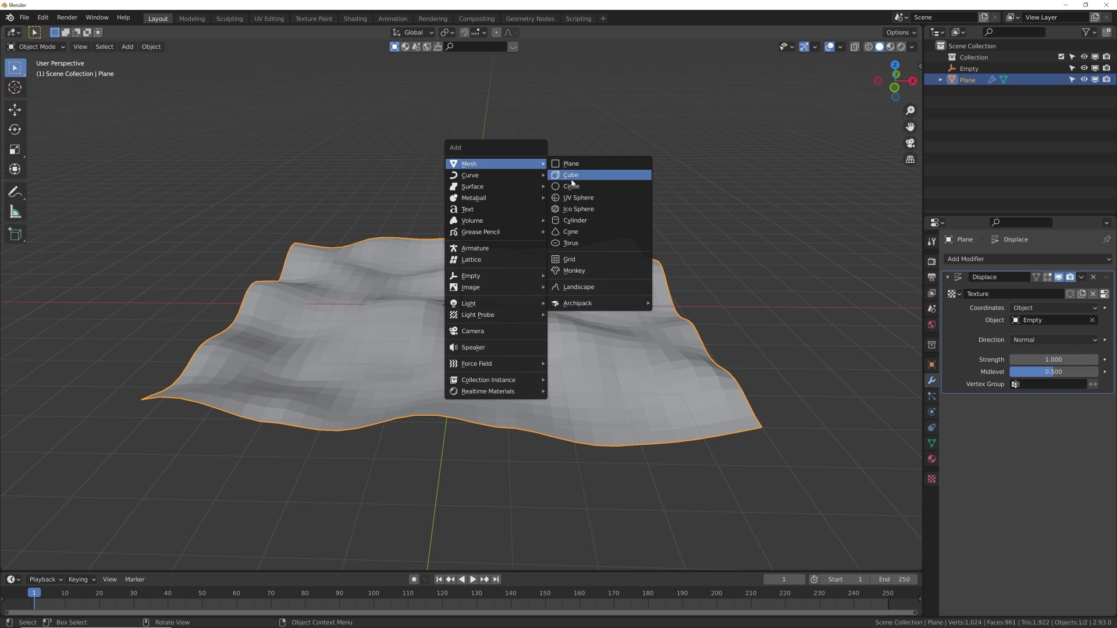
{"action": "left_click", "coordinate": [572, 175]}
{"action": "scroll", "coordinate": [531, 276], "scroll_direction": "down", "scroll_amount": 5}
{"action": "key", "text": "g"}
{"action": "key", "text": "x"}
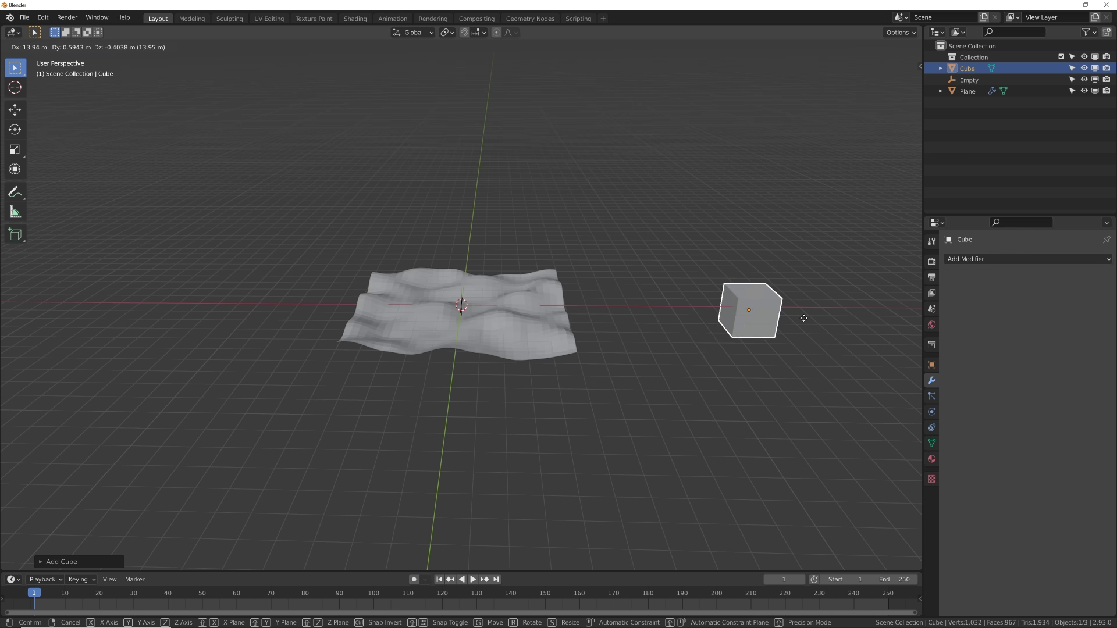
{"action": "left_click", "coordinate": [798, 317]}
Step: Add a Bevel modifier to the cube and reduce its amount to about 0.031 m
{"action": "key", "text": "KP_Decimal"}
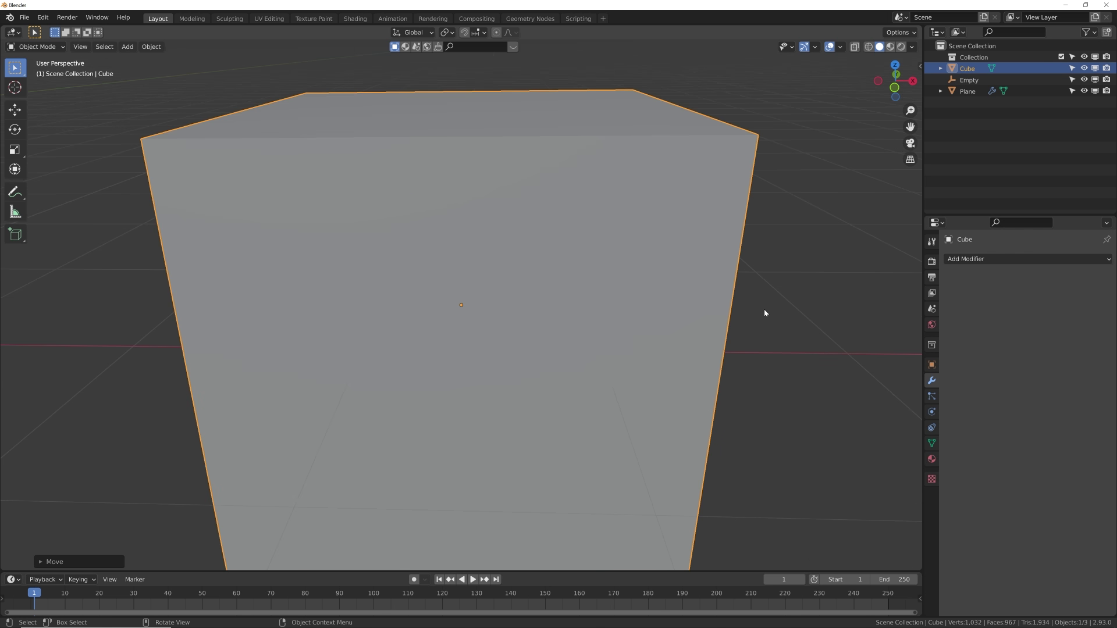
{"action": "scroll", "coordinate": [739, 297], "scroll_direction": "down", "scroll_amount": 3}
{"action": "middle_click_drag", "start_coordinate": [717, 285], "coordinate": [646, 273]}
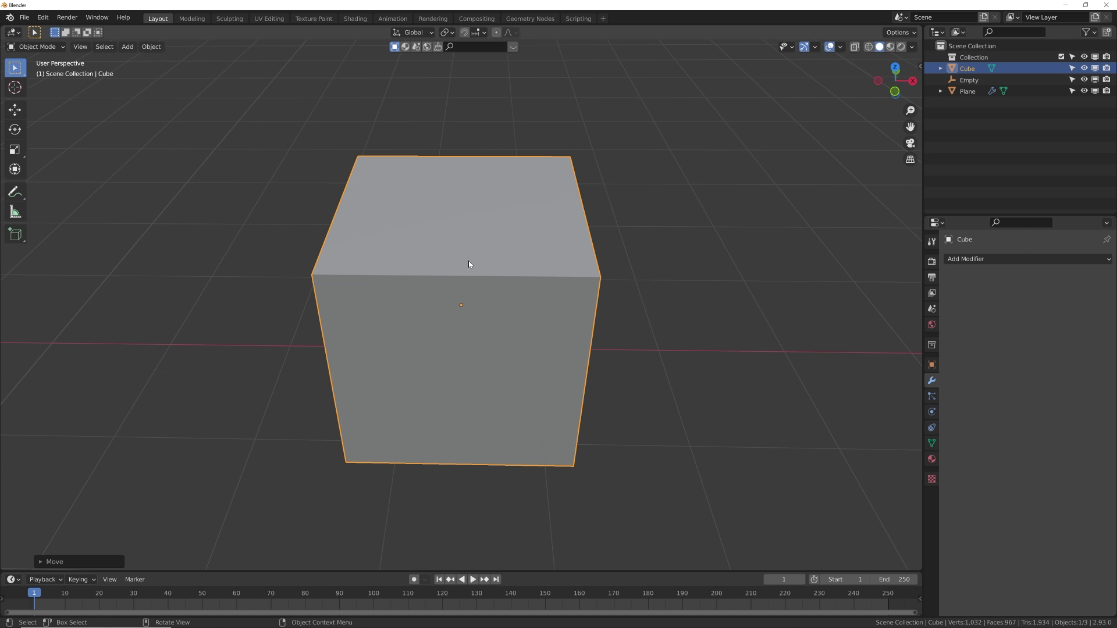
{"action": "left_click", "coordinate": [992, 262]}
{"action": "left_click", "coordinate": [867, 301]}
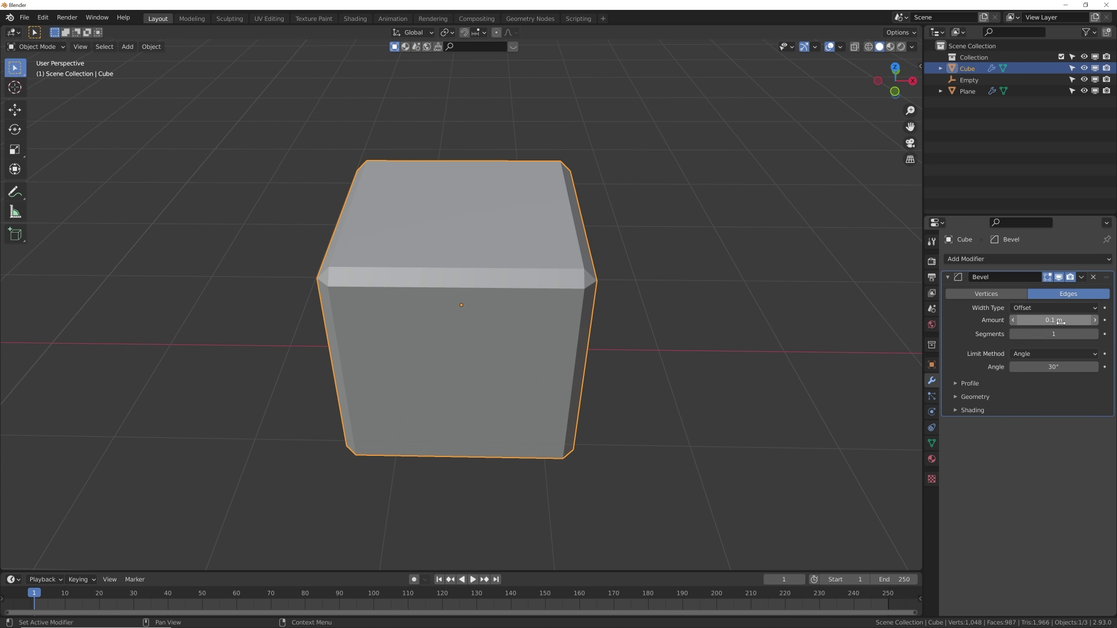
{"action": "left_click_drag", "start_coordinate": [1054, 320], "coordinate": [1019, 320]}
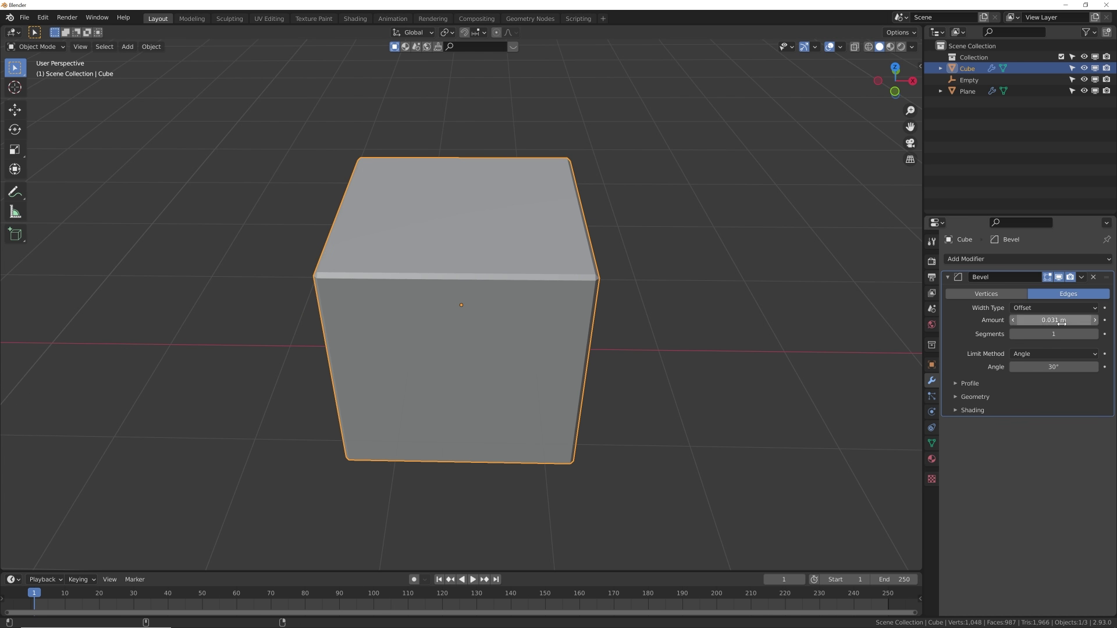
Step: Set the cube's Bevel modifier to 5 segments with an amount of 0.015 m
{"action": "left_click", "coordinate": [1094, 335]}
{"action": "left_click", "coordinate": [1095, 334]}
{"action": "left_click", "coordinate": [1095, 335]}
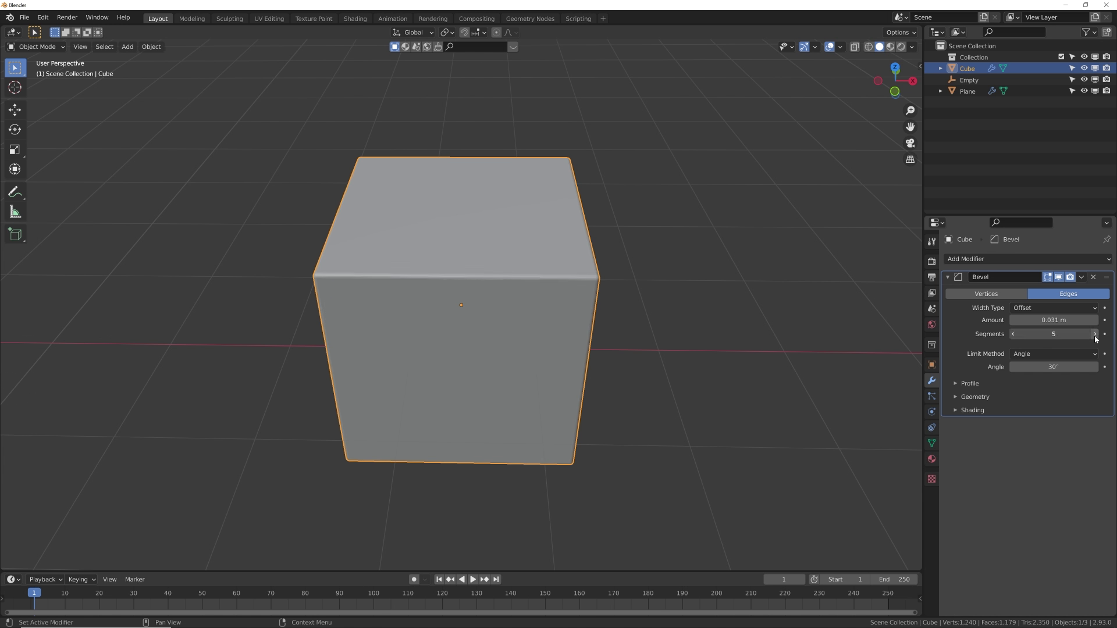
{"action": "left_click", "coordinate": [1095, 335]}
{"action": "left_click", "coordinate": [1095, 335]}
{"action": "left_click", "coordinate": [1013, 335]}
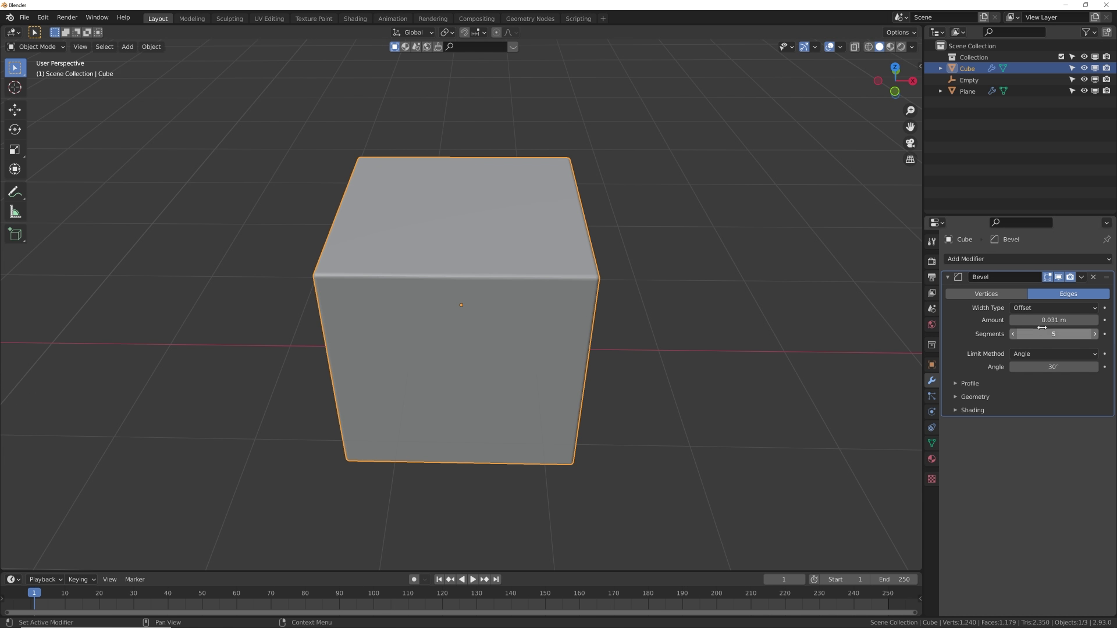
{"action": "left_click_drag", "start_coordinate": [1042, 320], "coordinate": [1022, 320]}
Step: Edit the cube's faces: inset the top face and extrude the inner face upward about 0.15 m
{"action": "middle_click_drag", "start_coordinate": [650, 277], "coordinate": [655, 266]}
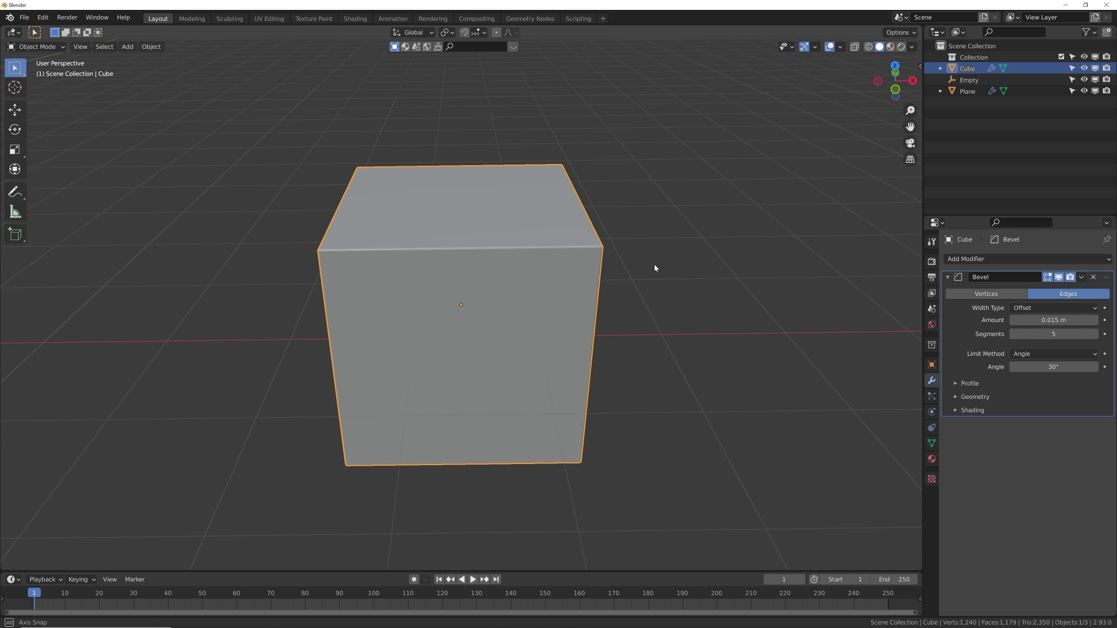
{"action": "key", "text": "Tab"}
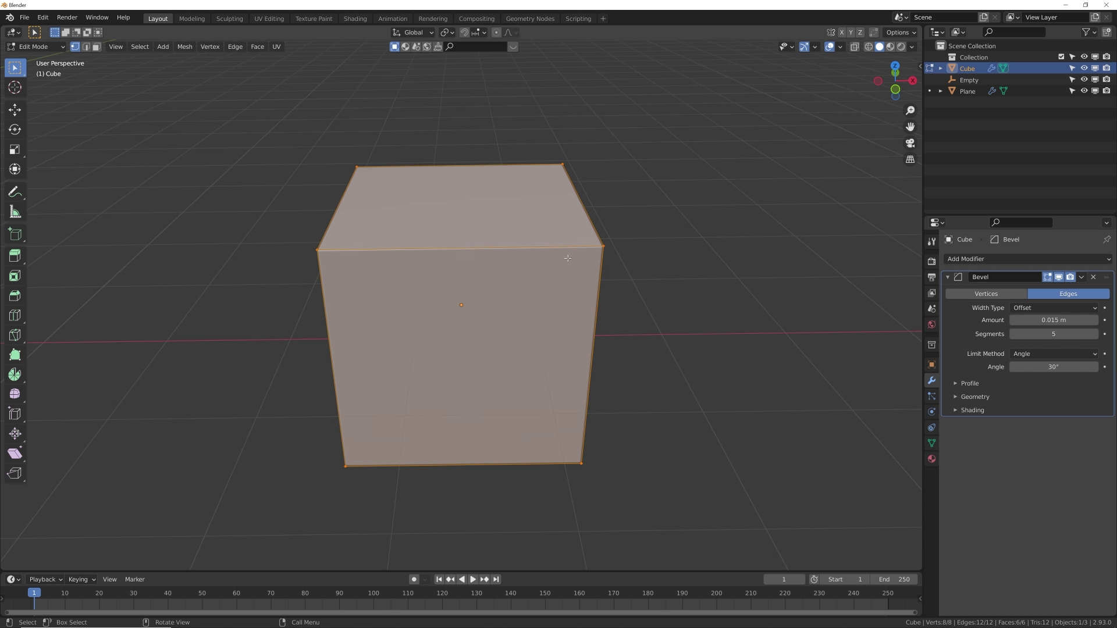
{"action": "left_click", "coordinate": [97, 47]}
{"action": "left_click", "coordinate": [475, 197]}
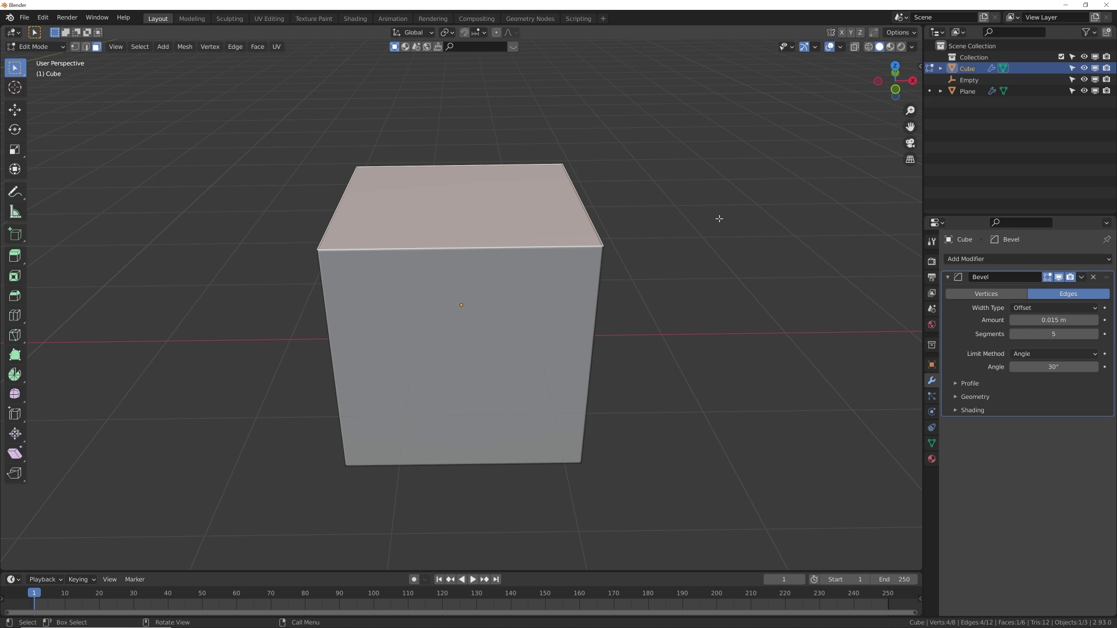
{"action": "key", "text": "i"}
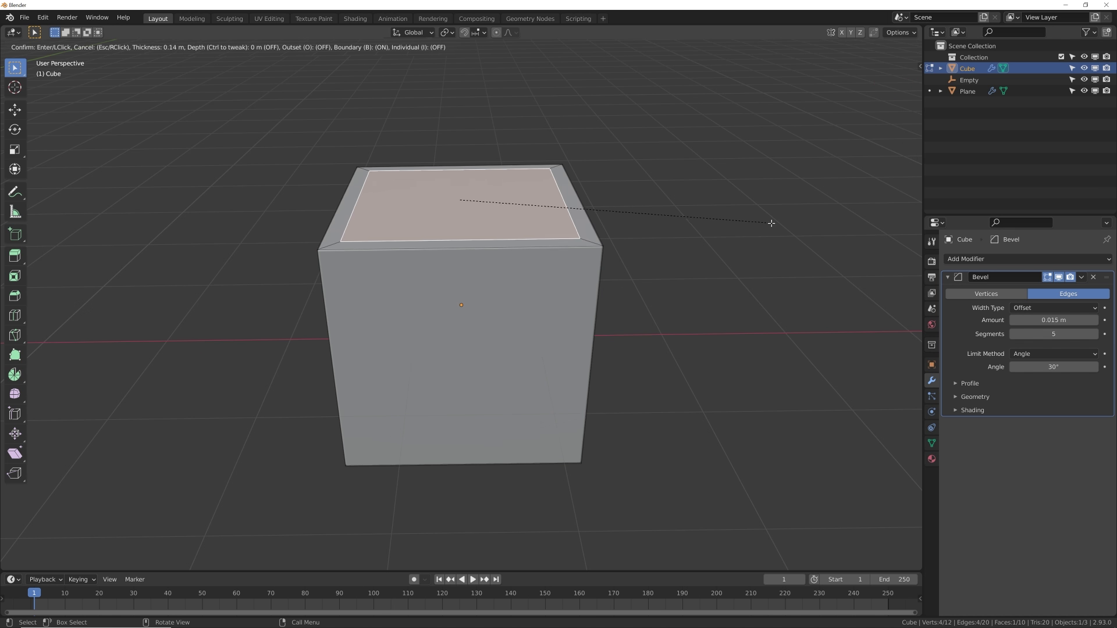
{"action": "left_click", "coordinate": [768, 225]}
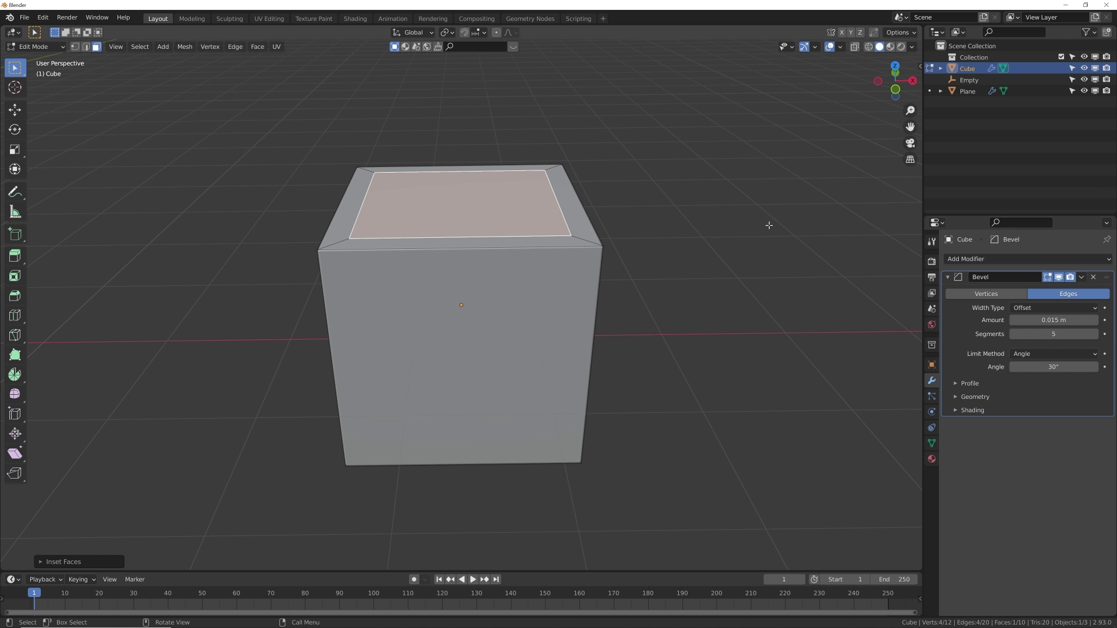
{"action": "key", "text": "e"}
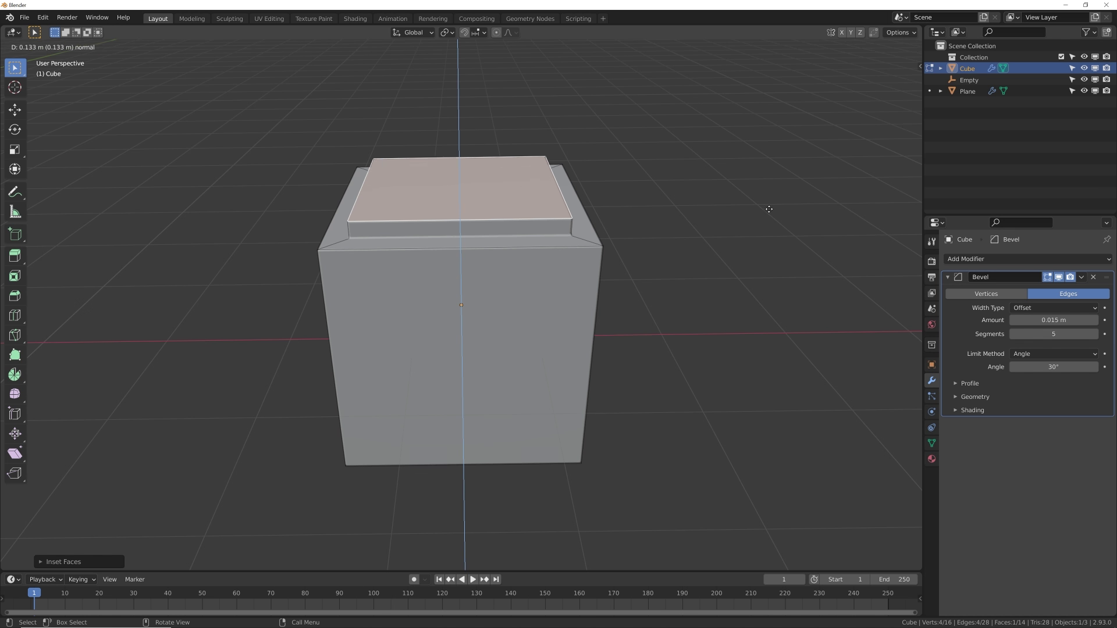
{"action": "left_click", "coordinate": [769, 206]}
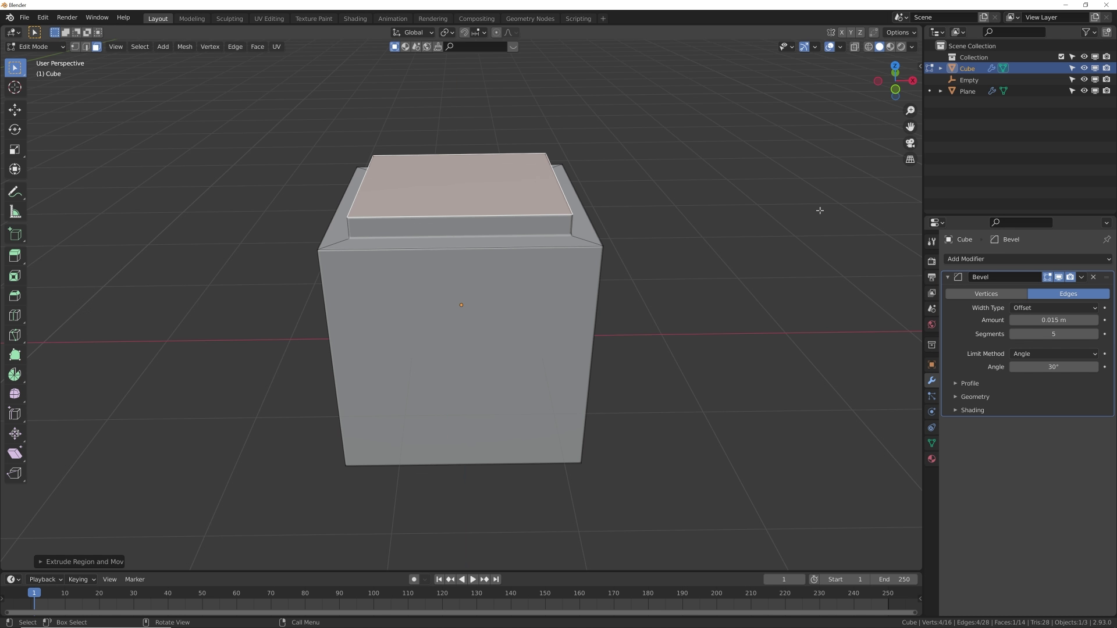
Step: Inset the raised top face about 0.26 m, extrude it inward about 0.07 m and return to Object Mode
{"action": "key", "text": "i"}
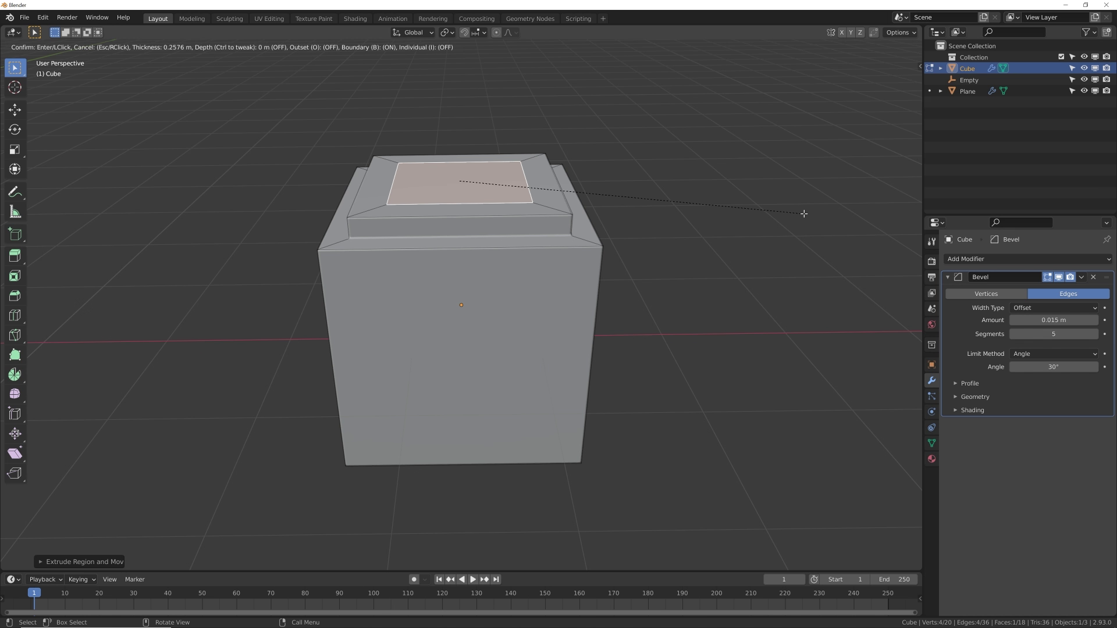
{"action": "left_click", "coordinate": [803, 213]}
{"action": "key", "text": "e"}
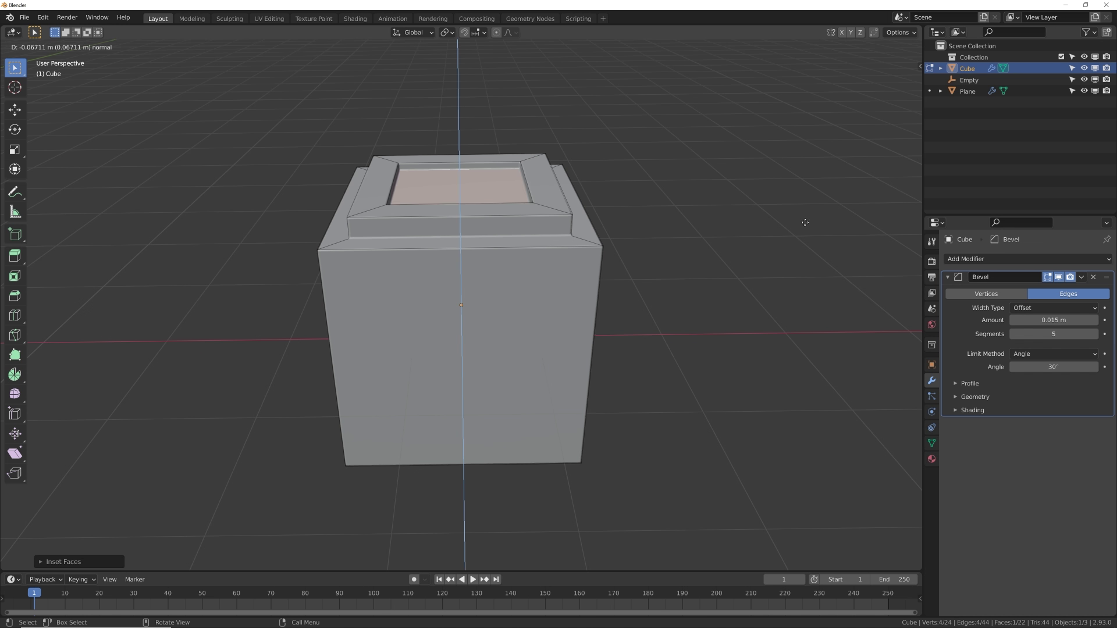
{"action": "left_click", "coordinate": [609, 220]}
{"action": "key", "text": "Tab"}
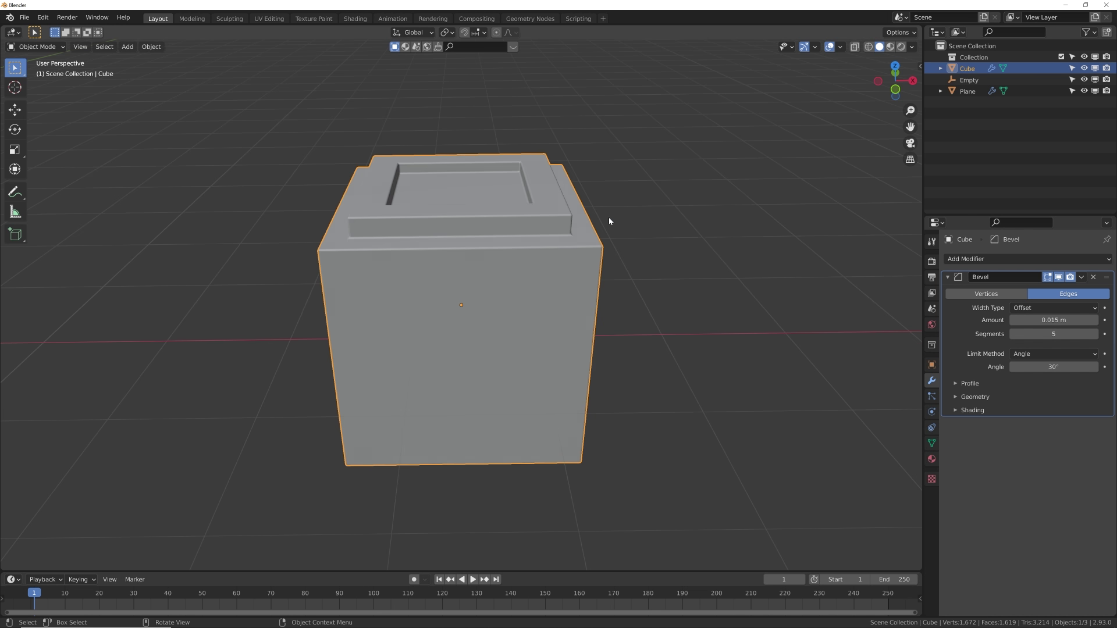
Step: Select the displaced plane and switch to the Geometry Nodes workspace
{"action": "mouse_move", "coordinate": [609, 220]}
{"action": "middle_mouse_down"}
{"action": "mouse_move", "coordinate": [512, 267]}
{"action": "mouse_move", "coordinate": [648, 211]}
{"action": "mouse_move", "coordinate": [569, 289]}
{"action": "mouse_move", "coordinate": [488, 343]}
{"action": "middle_mouse_up"}
{"action": "scroll", "coordinate": [648, 211], "scroll_direction": "down", "scroll_amount": 4}
{"action": "scroll", "coordinate": [464, 319], "scroll_direction": "up", "scroll_amount": 4}
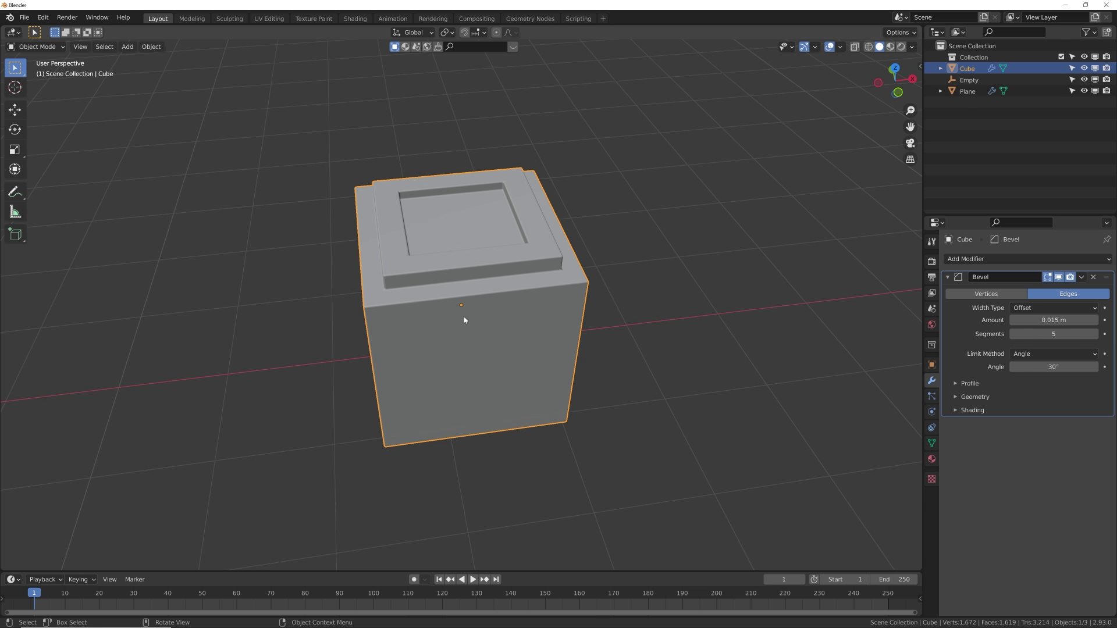
{"action": "scroll", "coordinate": [464, 319], "scroll_direction": "down", "scroll_amount": 6}
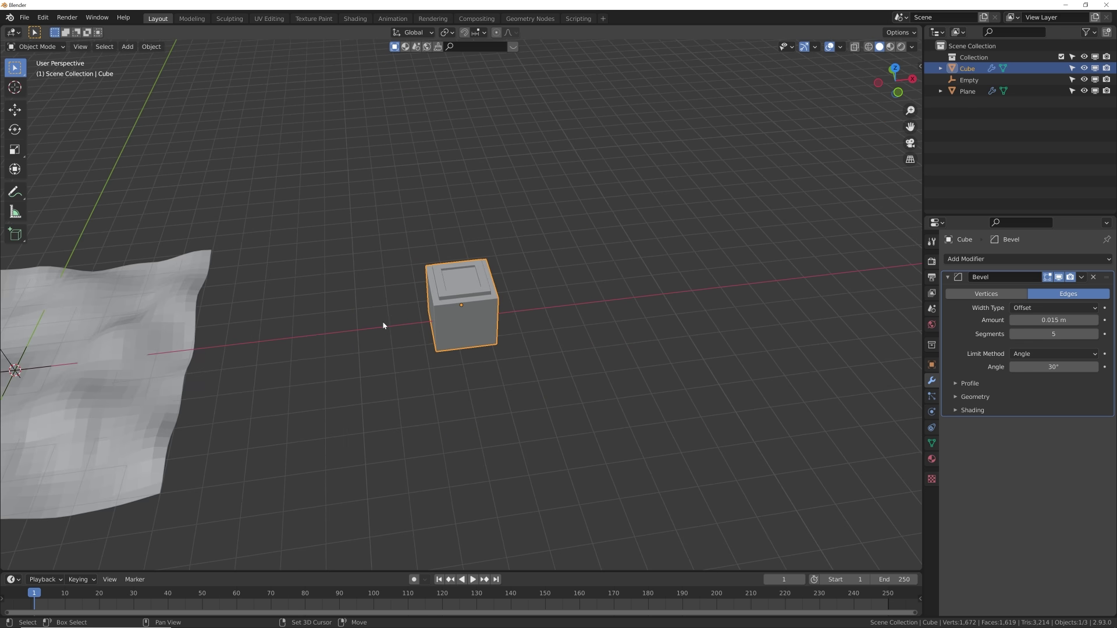
{"action": "middle_click_drag", "start_coordinate": [384, 324], "coordinate": [563, 301], "text": "shift"}
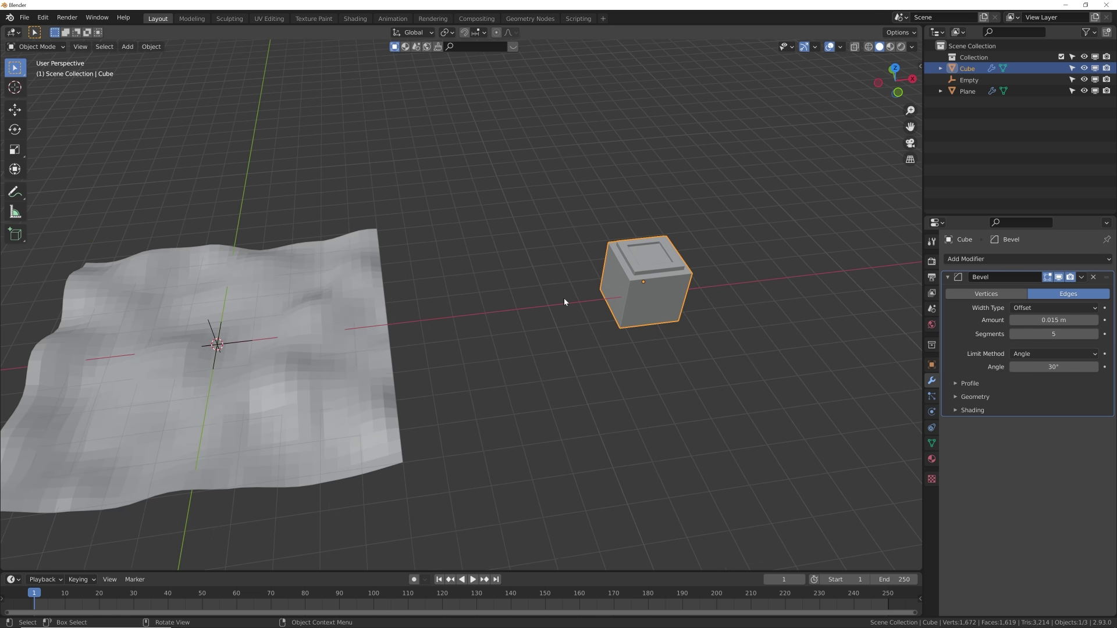
{"action": "left_click", "coordinate": [265, 384]}
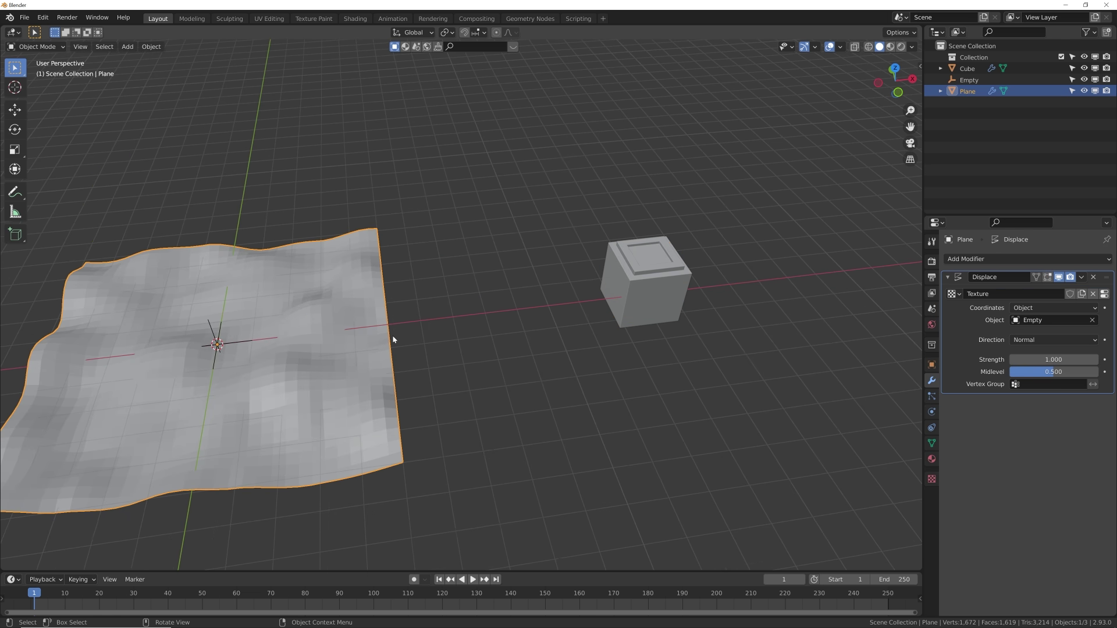
{"action": "left_click", "coordinate": [530, 19]}
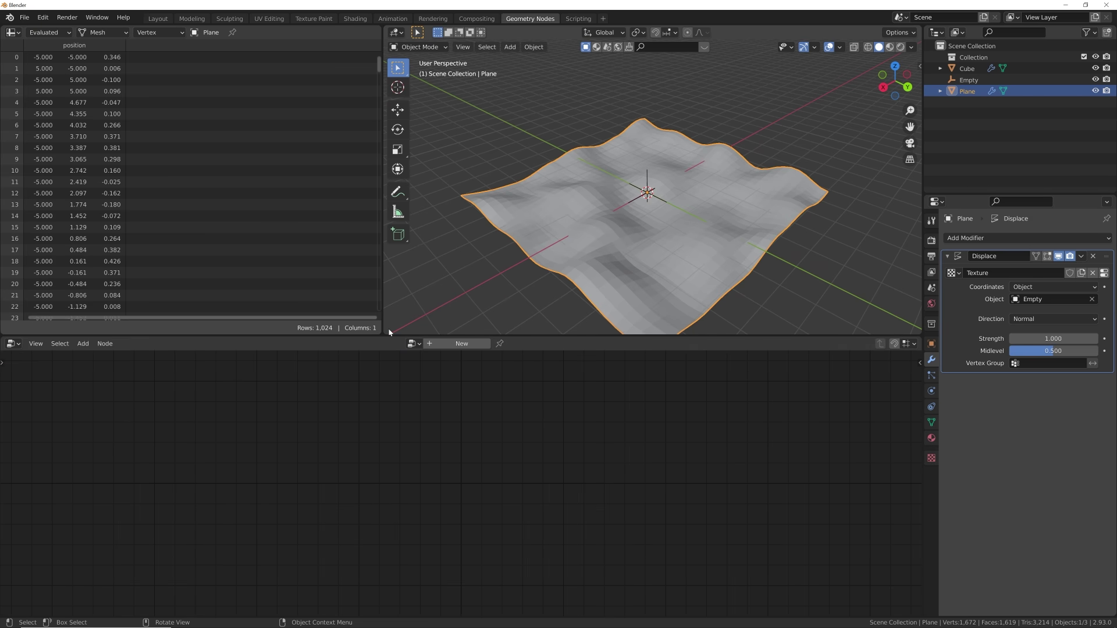
Step: Expand the 3D viewport over the spreadsheet and create a new geometry node tree for the plane
{"action": "left_click_drag", "start_coordinate": [389, 333], "coordinate": [261, 175]}
{"action": "middle_click_drag", "start_coordinate": [415, 288], "coordinate": [497, 267]}
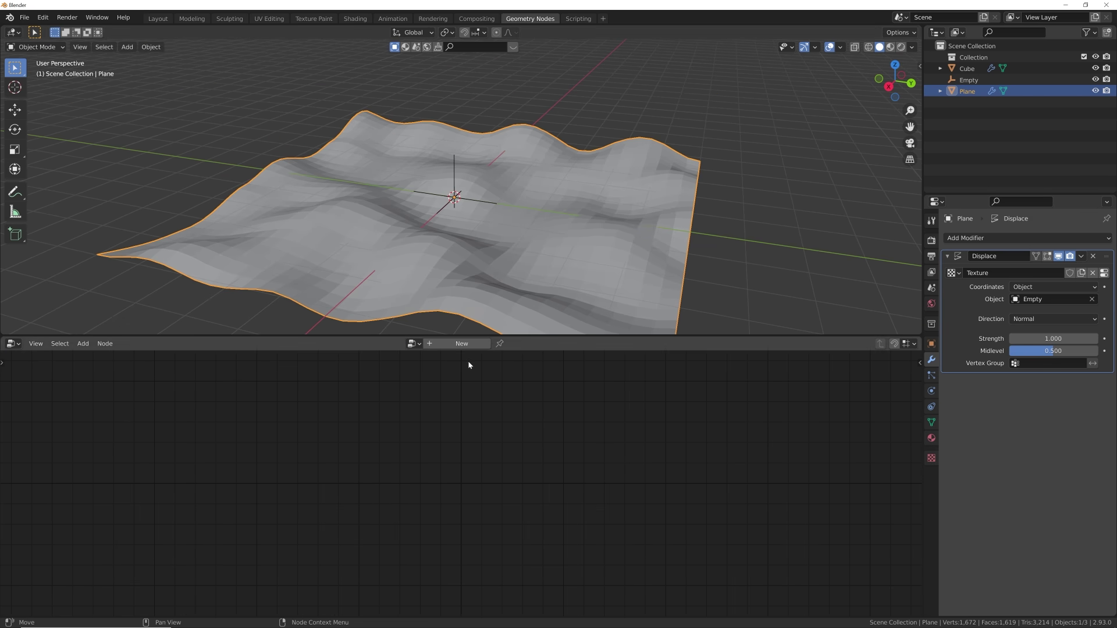
{"action": "left_click", "coordinate": [461, 344]}
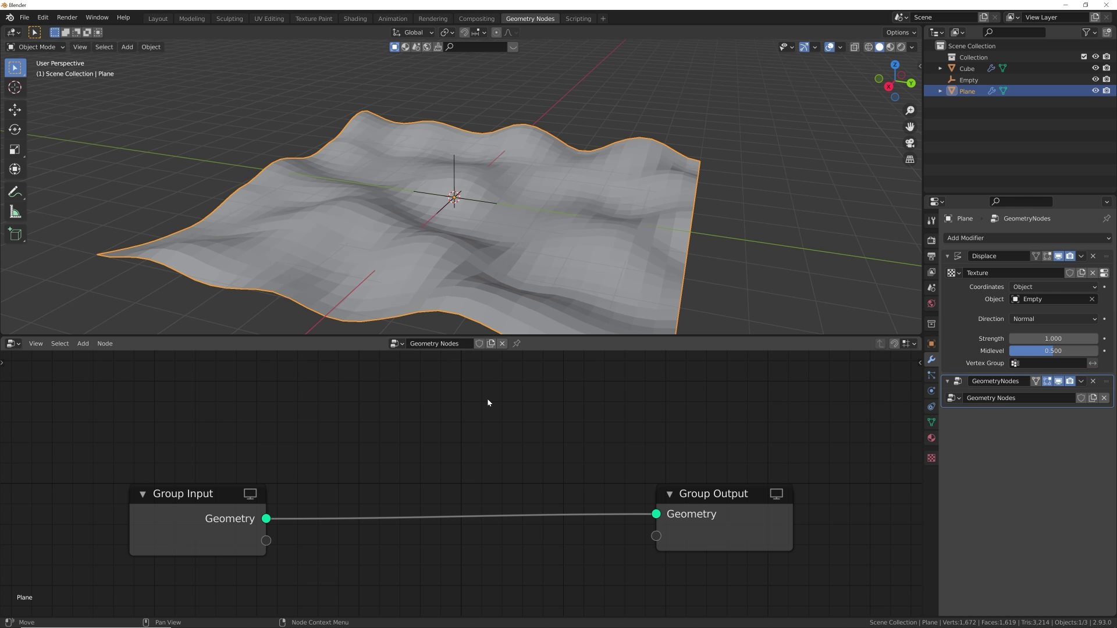
Step: Insert a Point Instance node between the Group Input and Group Output nodes
{"action": "key", "text": "shift+a"}
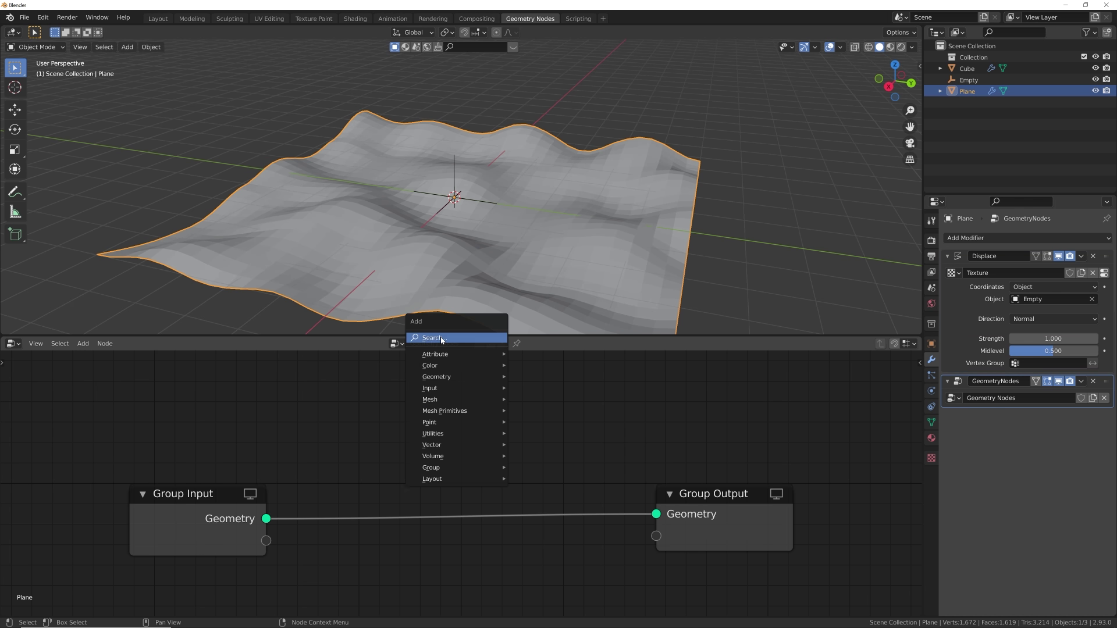
{"action": "left_click", "coordinate": [451, 339]}
{"action": "type", "text": "instance"}
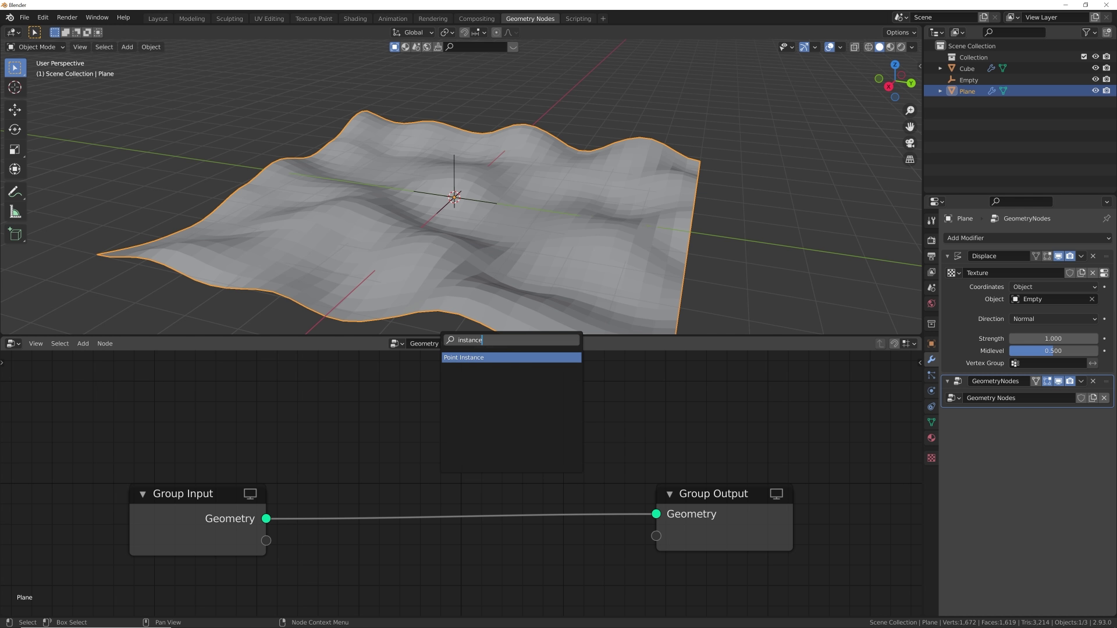
{"action": "key", "text": "Return"}
{"action": "left_click", "coordinate": [456, 453]}
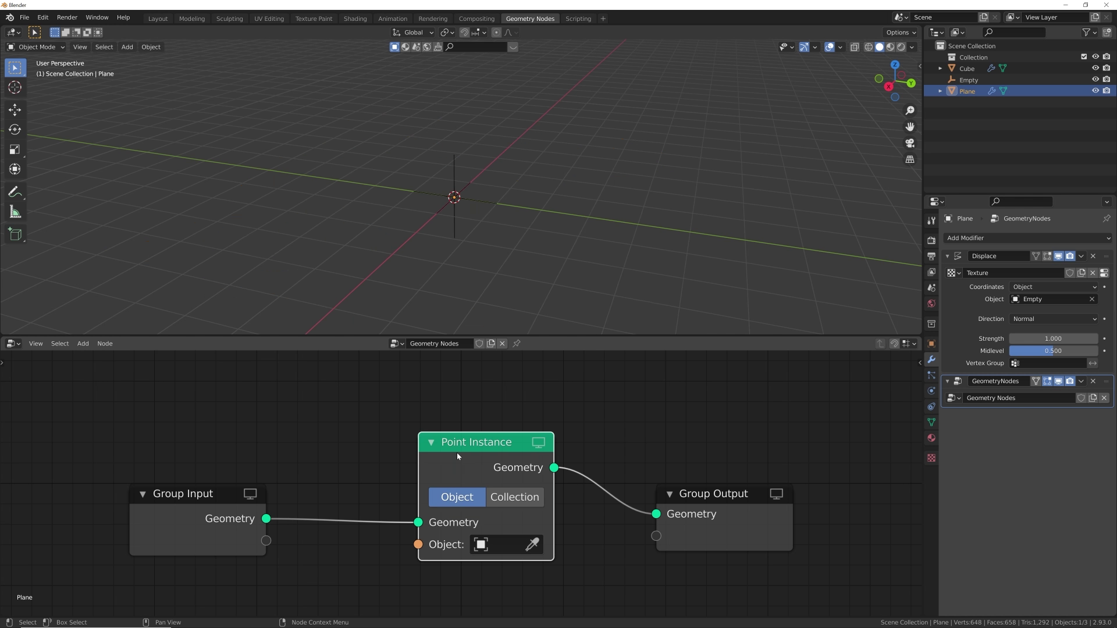
Step: Set the Point Instance node's object to Cube and clear the viewport selection
{"action": "left_click", "coordinate": [503, 543]}
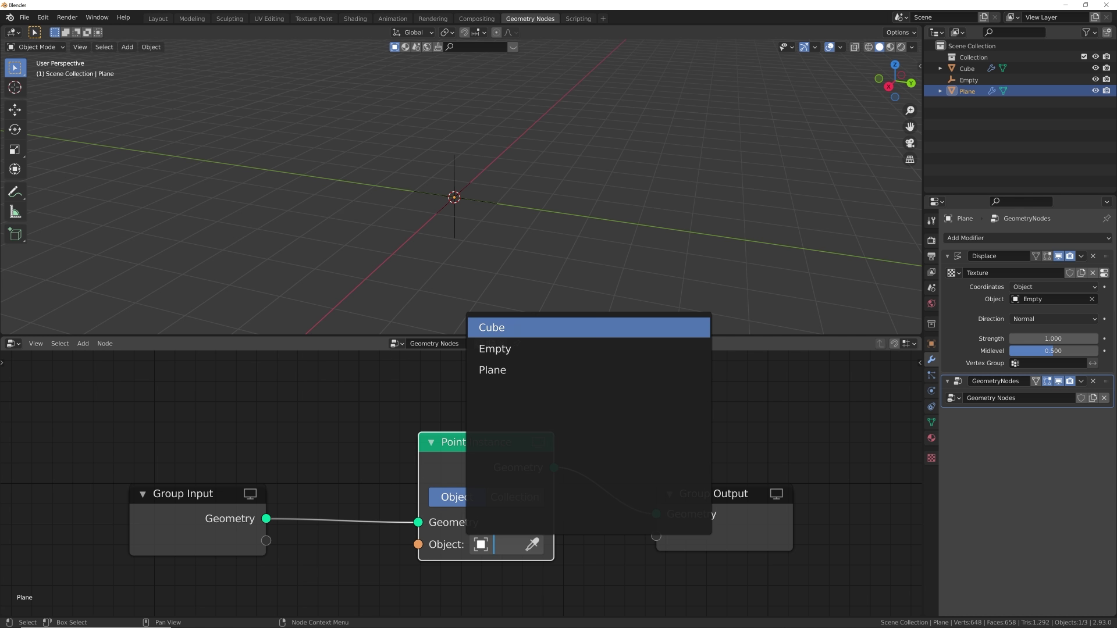
{"action": "key", "text": "Return"}
{"action": "left_click", "coordinate": [815, 196]}
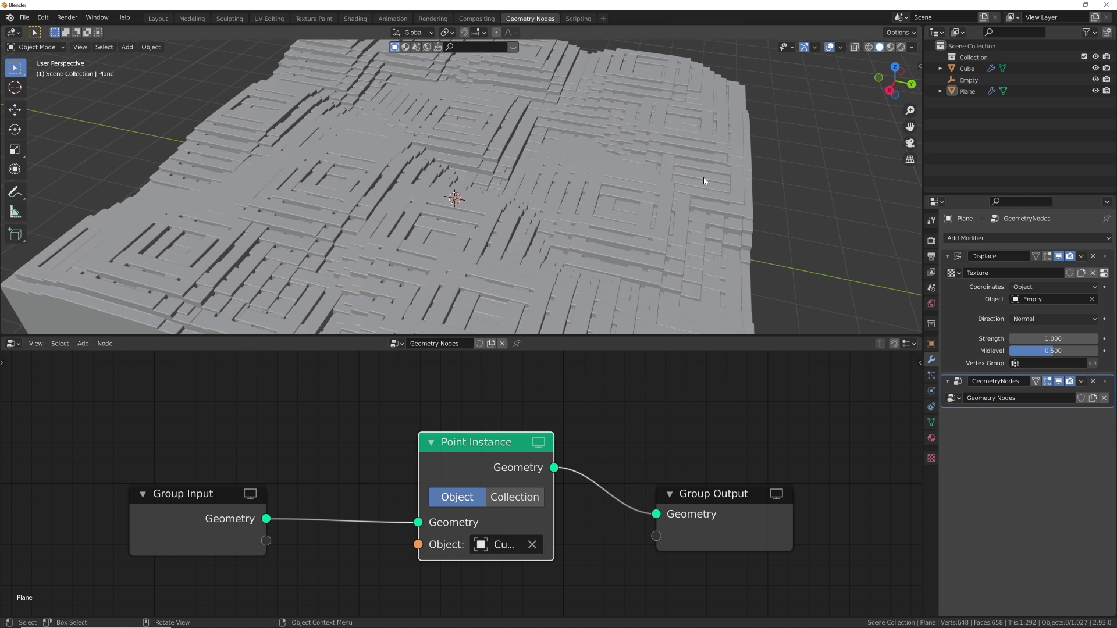
{"action": "middle_click_drag", "start_coordinate": [704, 177], "coordinate": [635, 216]}
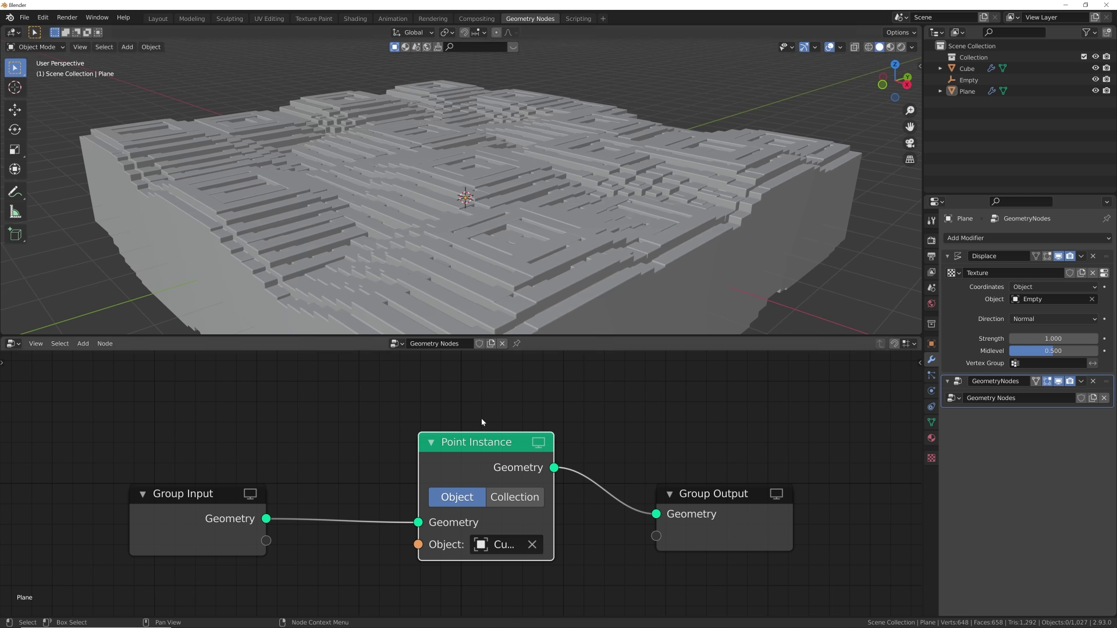
Step: Insert an Attribute Randomize node between the Group Input and Point Instance nodes
{"action": "key", "text": "shift+a"}
{"action": "type", "text": "random"}
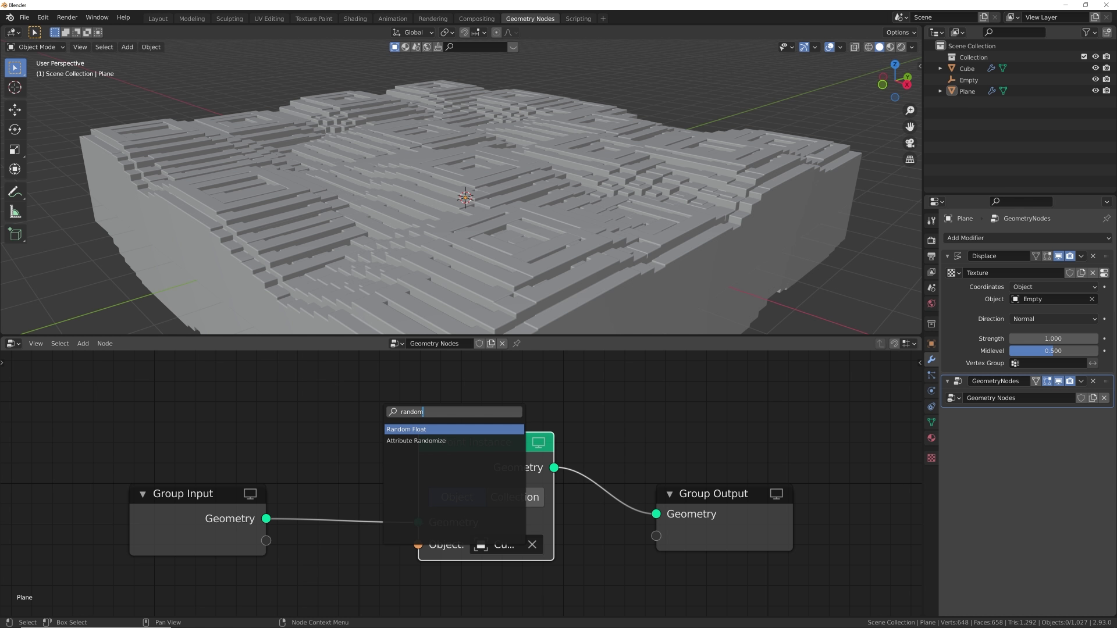
{"action": "left_click", "coordinate": [393, 441]}
{"action": "left_click", "coordinate": [349, 468]}
{"action": "middle_click_drag", "start_coordinate": [485, 454], "coordinate": [494, 445]}
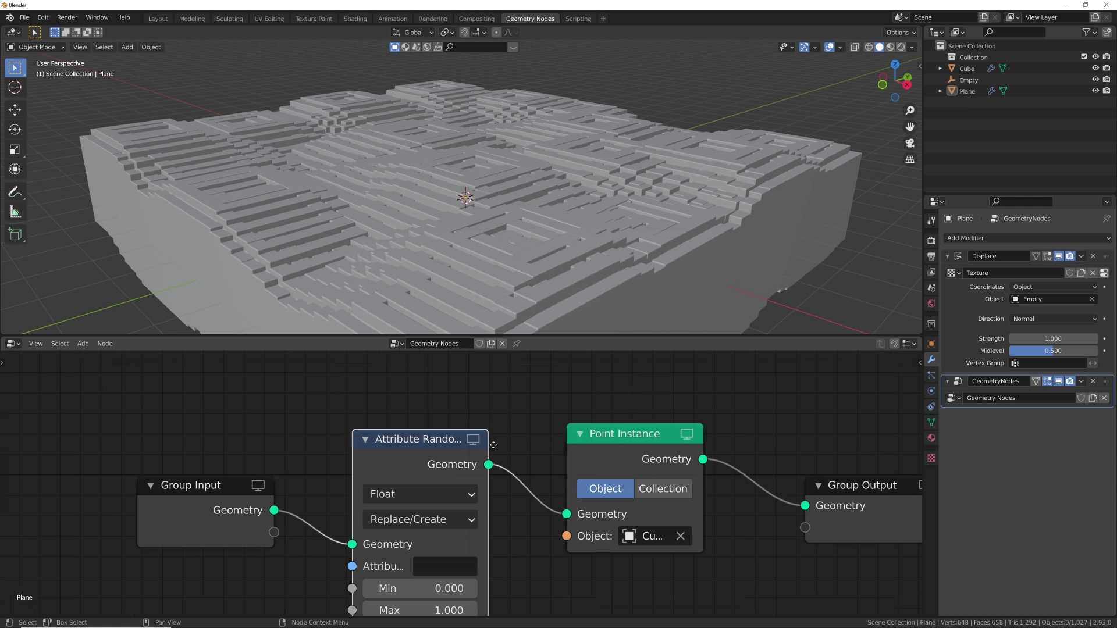
{"action": "key", "text": "KP_Decimal"}
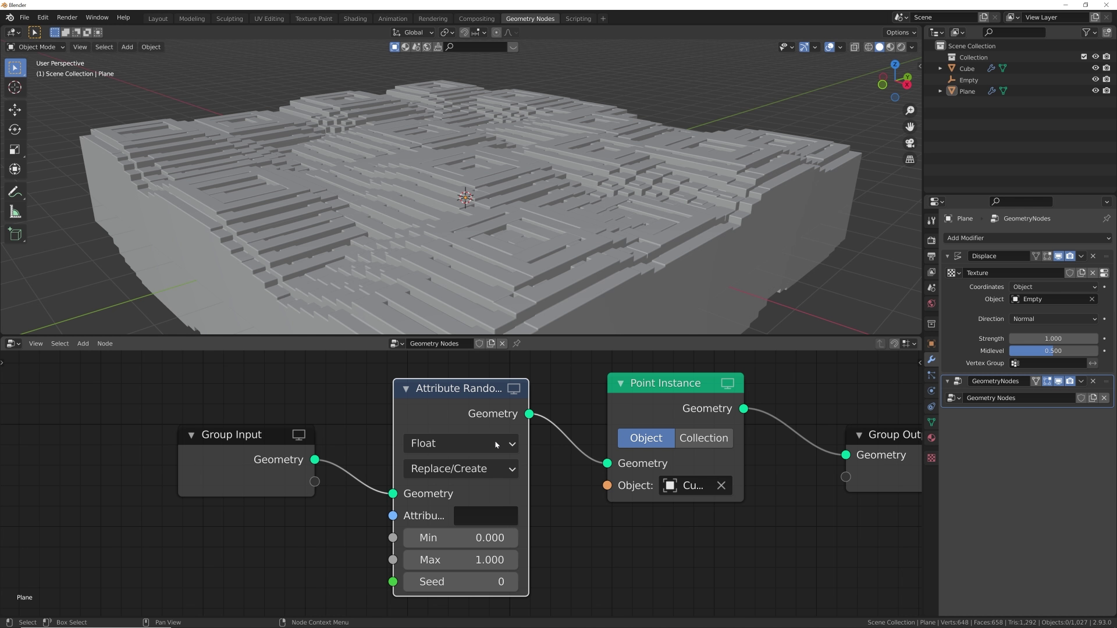
Step: Set the Attribute Randomize node's attribute to scale so the instanced cubes get random sizes
{"action": "left_click", "coordinate": [487, 519]}
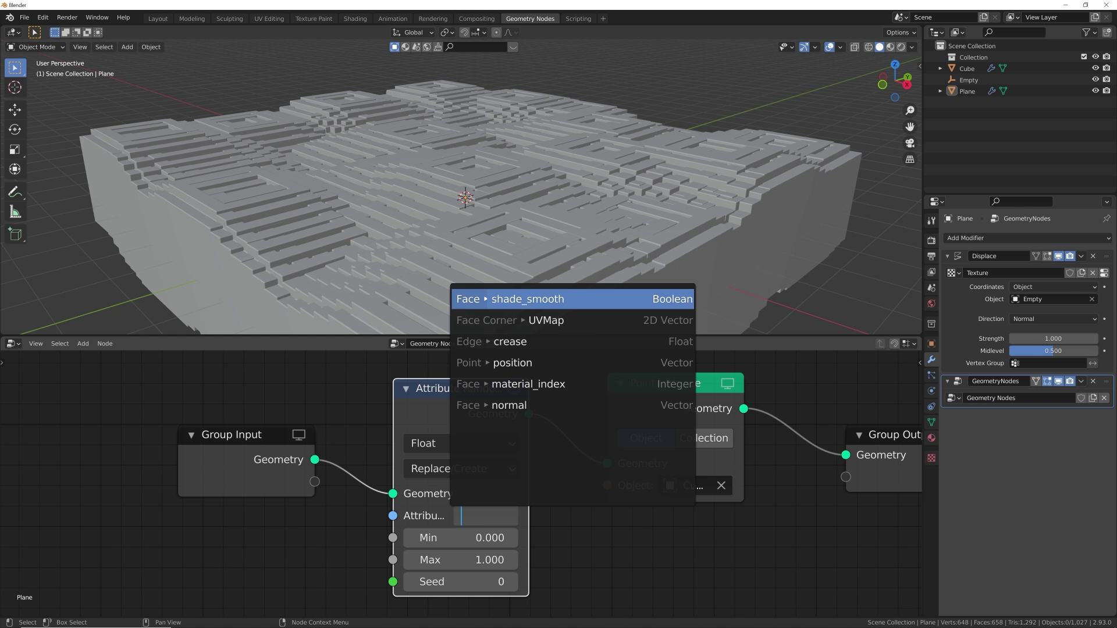
{"action": "type", "text": "scale"}
{"action": "key", "text": "Return"}
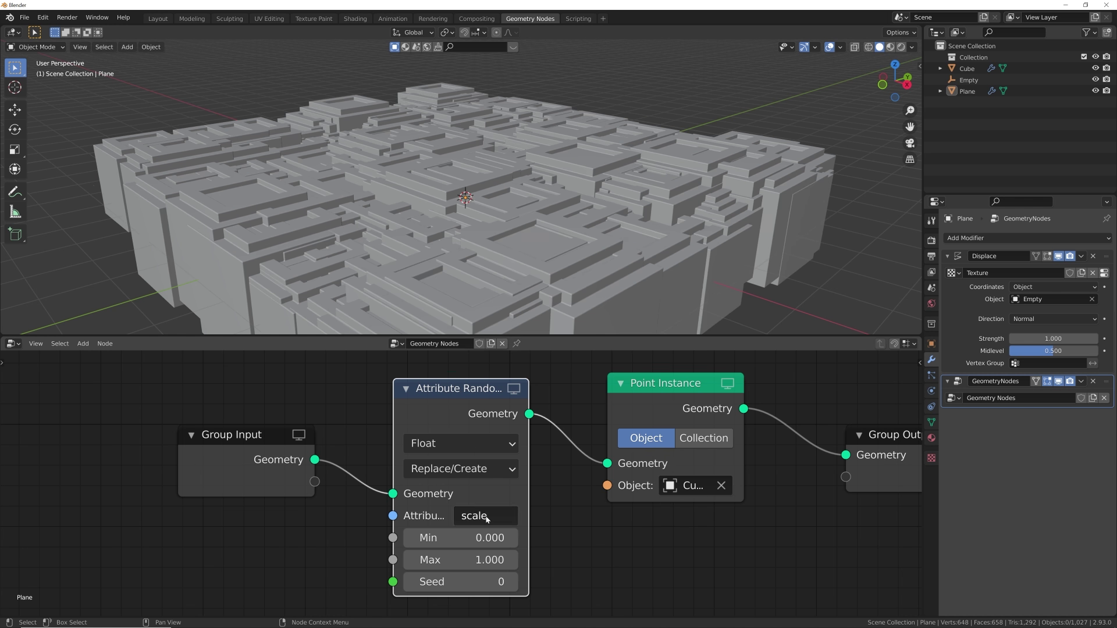
Step: Change the Attribute Randomize node's data type to Vector
{"action": "left_click", "coordinate": [457, 471]}
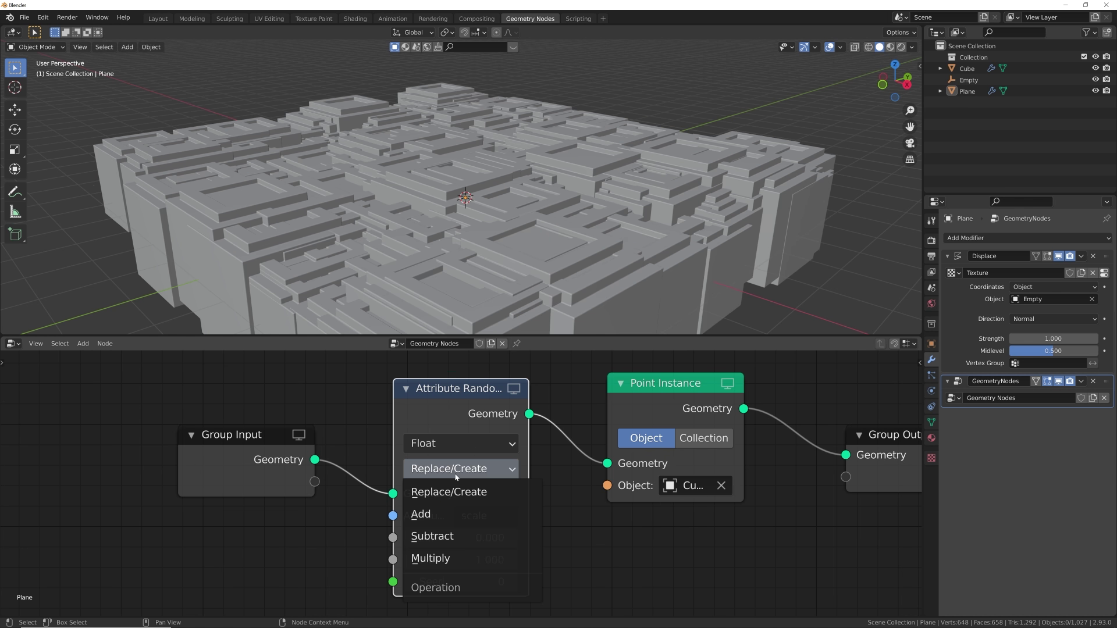
{"action": "left_click", "coordinate": [459, 445]}
{"action": "left_click", "coordinate": [460, 445]}
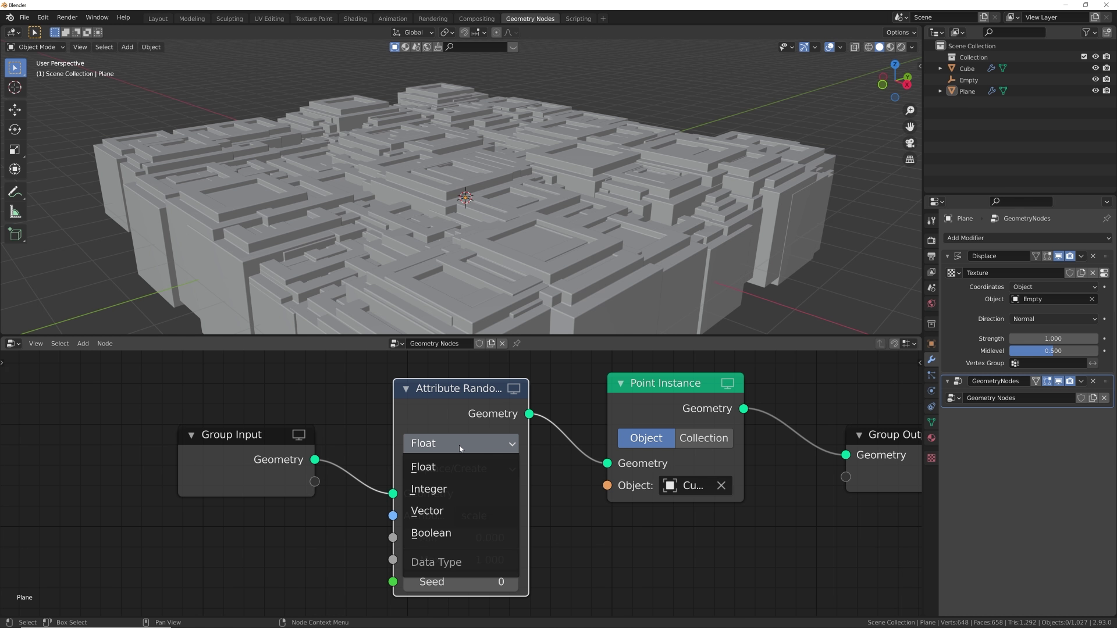
{"action": "left_click", "coordinate": [454, 445]}
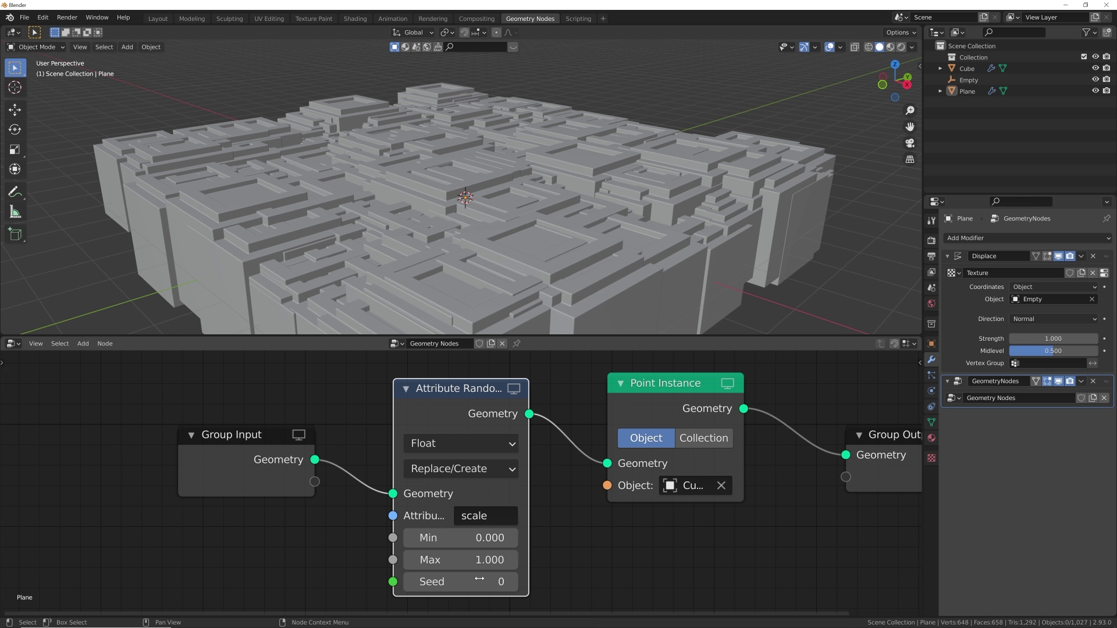
{"action": "left_click", "coordinate": [453, 446]}
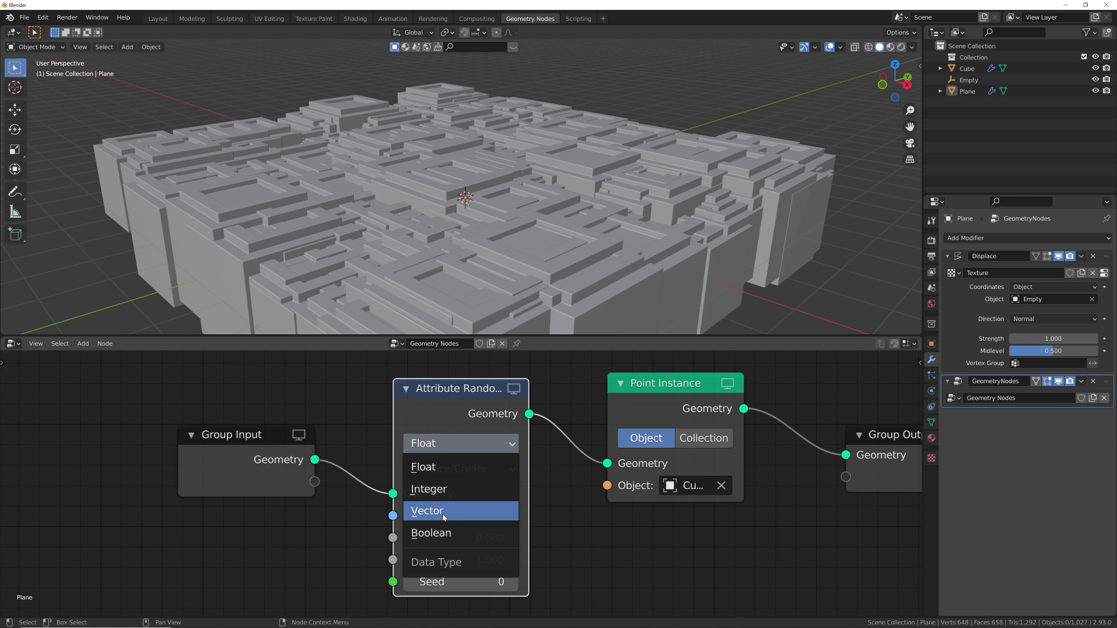
{"action": "left_click", "coordinate": [444, 513]}
Step: Try a maximum X scale of 0.25 in the Attribute Randomize node and undo the change
{"action": "middle_click_drag", "start_coordinate": [474, 250], "coordinate": [526, 205]}
{"action": "middle_click_drag", "start_coordinate": [465, 553], "coordinate": [484, 462]}
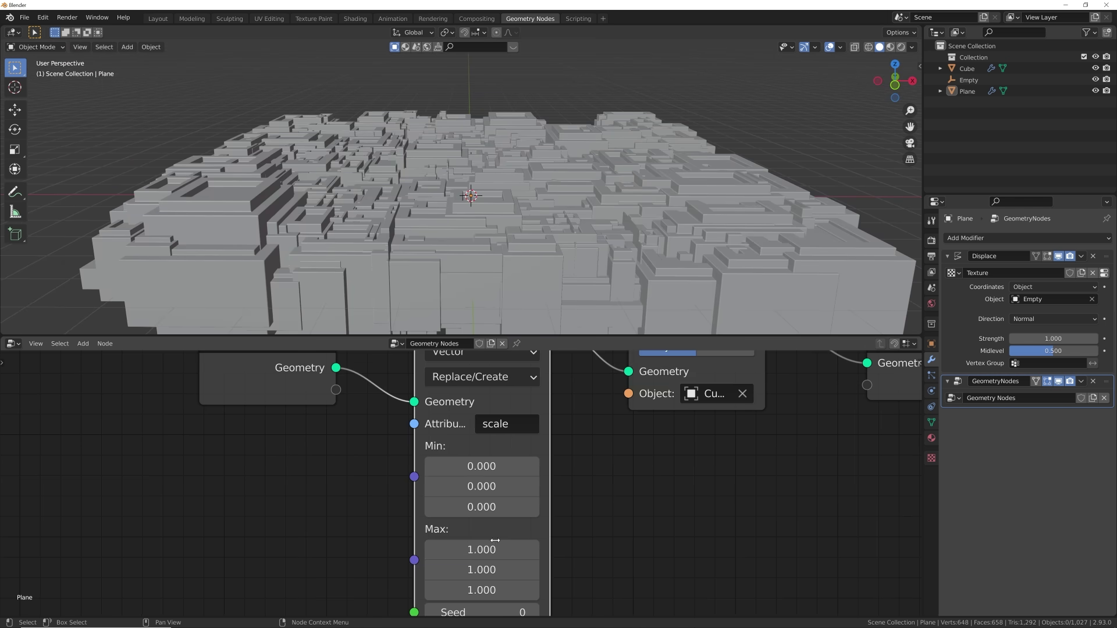
{"action": "middle_click_drag", "start_coordinate": [494, 542], "coordinate": [494, 474]}
{"action": "left_click", "coordinate": [495, 482]}
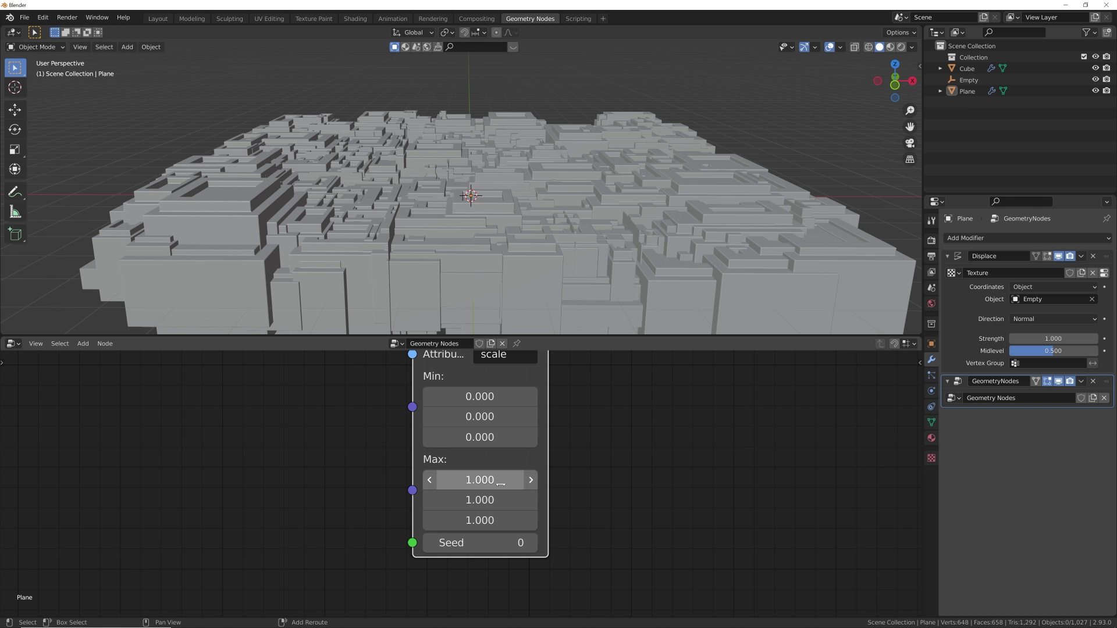
{"action": "type", "text": "0.25"}
{"action": "key", "text": "Return"}
{"action": "mouse_move", "coordinate": [502, 500]}
{"action": "left_mouse_down"}
{"action": "mouse_move", "coordinate": [567, 499]}
{"action": "mouse_move", "coordinate": [471, 499]}
{"action": "mouse_move", "coordinate": [477, 521]}
{"action": "mouse_move", "coordinate": [448, 521]}
{"action": "mouse_move", "coordinate": [505, 517]}
{"action": "left_mouse_up"}
{"action": "middle_click_drag", "start_coordinate": [576, 198], "coordinate": [547, 297]}
{"action": "key", "text": "ctrl+z"}
{"action": "key", "text": "ctrl+z"}
{"action": "key", "text": "ctrl+z"}
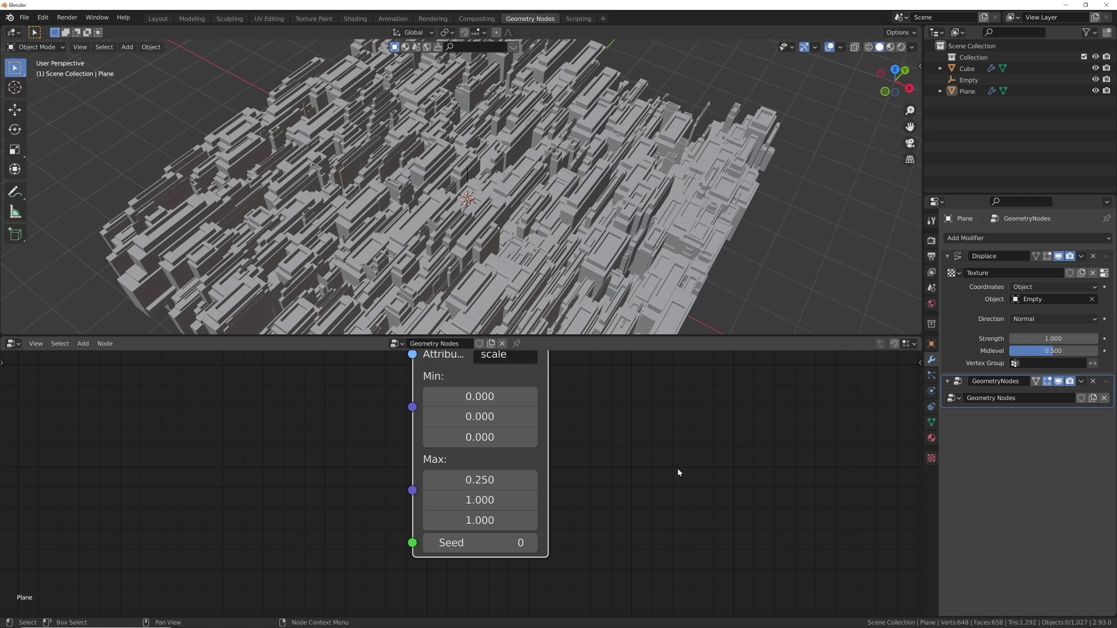
Step: Raise the plane's Displace modifier strength to 1.970 and clear the selection
{"action": "middle_click_drag", "start_coordinate": [502, 175], "coordinate": [519, 207]}
{"action": "left_click", "coordinate": [999, 92]}
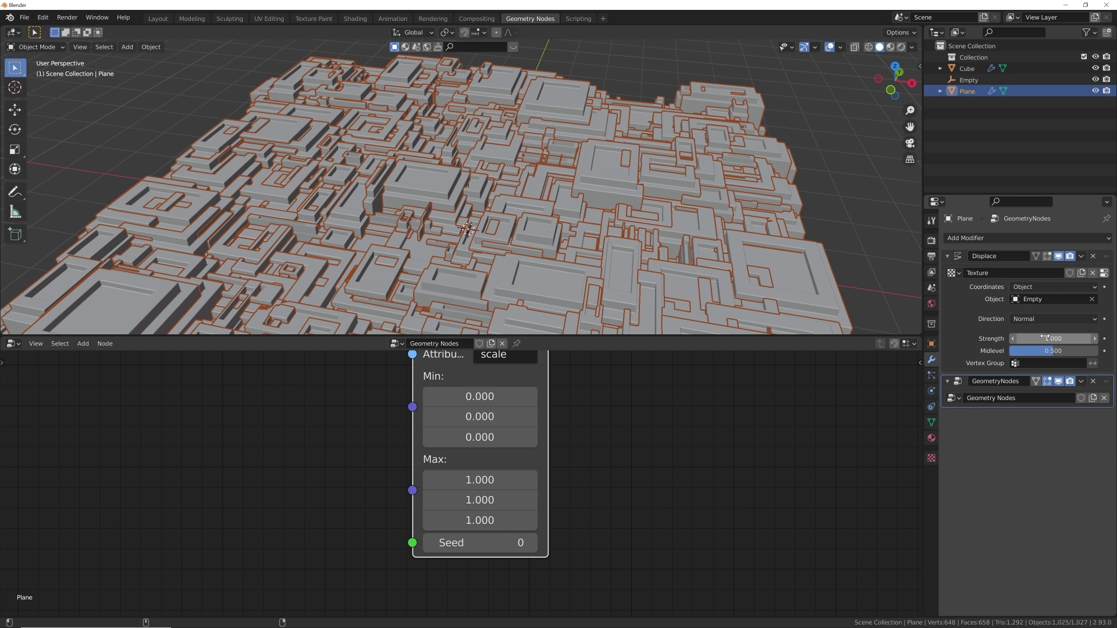
{"action": "left_click_drag", "start_coordinate": [1053, 338], "coordinate": [1109, 338]}
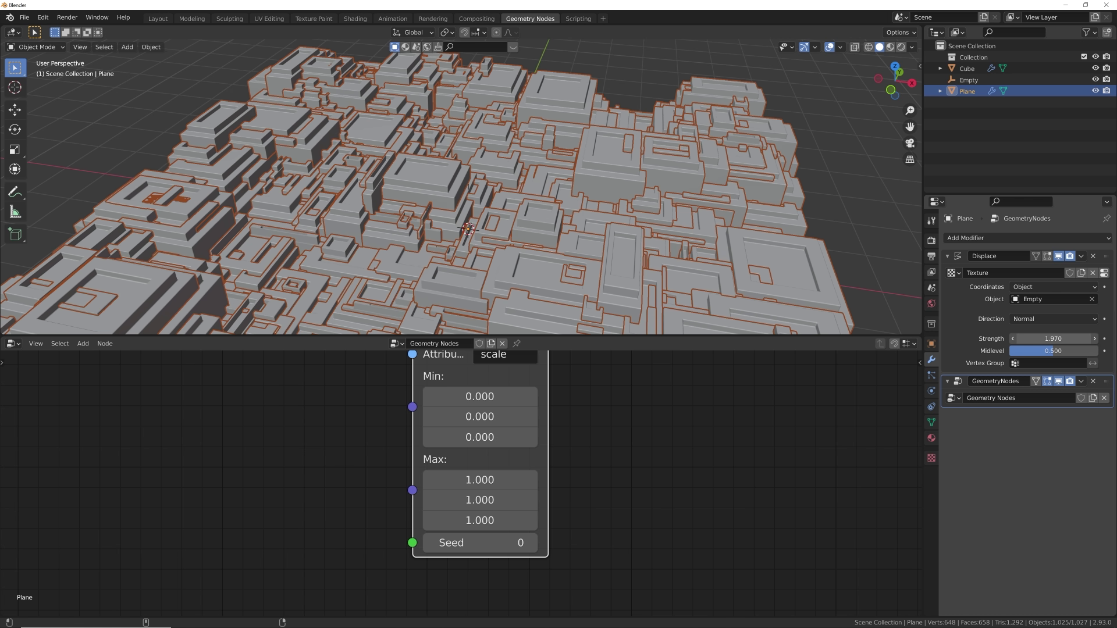
{"action": "key", "text": "alt+a"}
{"action": "middle_click_drag", "start_coordinate": [722, 244], "coordinate": [508, 230]}
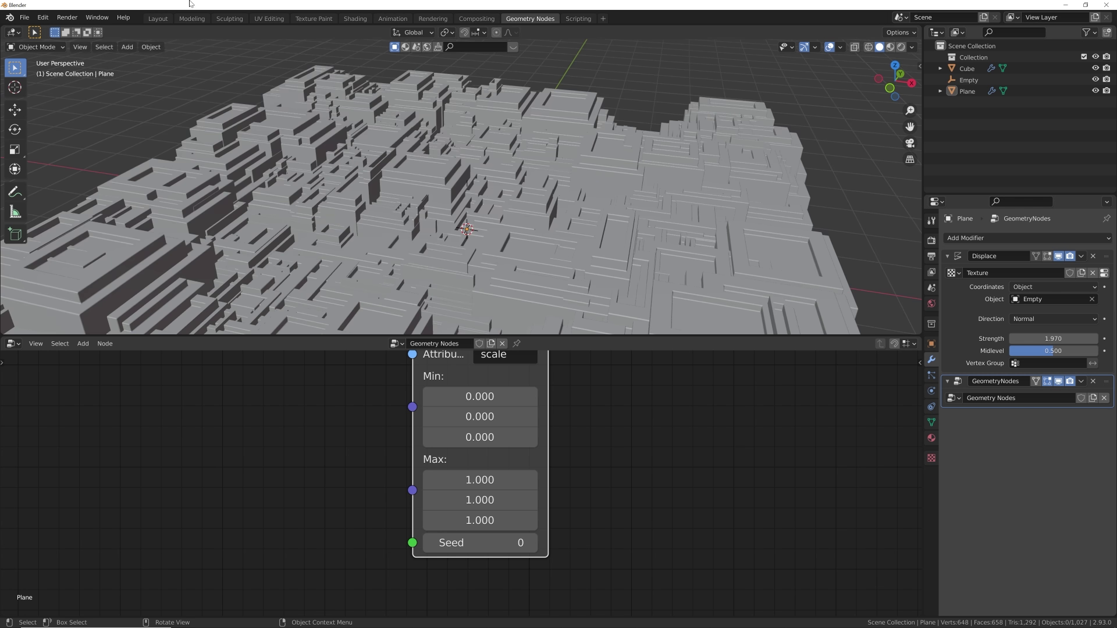
Step: Switch to the Layout workspace and select the empty that controls the displacement
{"action": "left_click", "coordinate": [158, 18]}
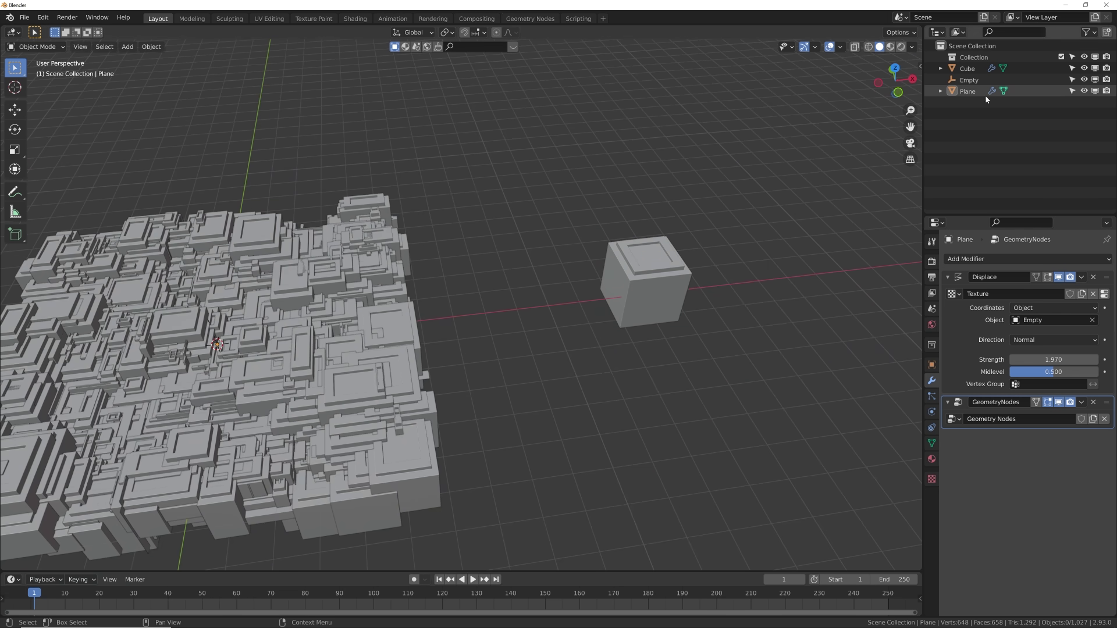
{"action": "middle_click_drag", "start_coordinate": [451, 341], "coordinate": [716, 317]}
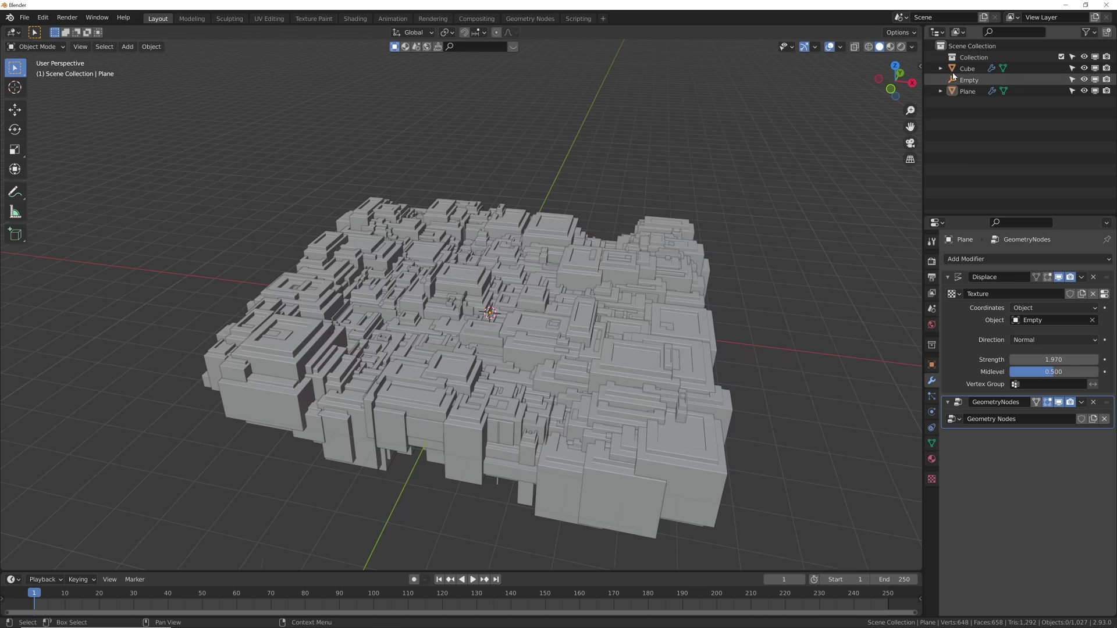
{"action": "left_click", "coordinate": [968, 81]}
Step: Set the default F-Curve interpolation to Linear in the animation preferences and enlarge the timeline area
{"action": "left_click", "coordinate": [43, 18]}
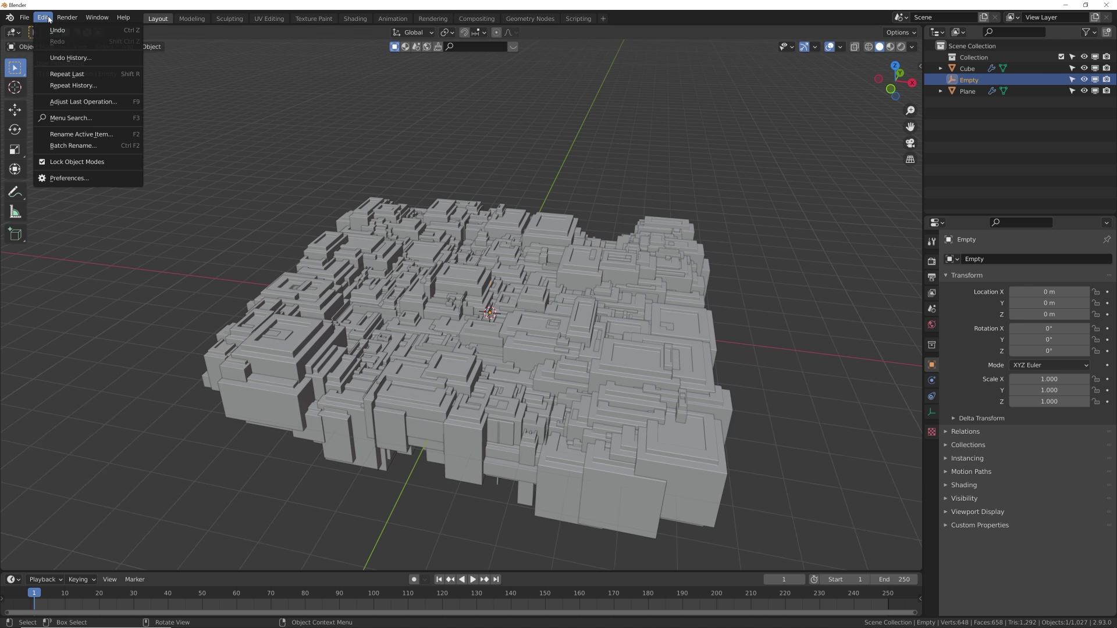
{"action": "left_click", "coordinate": [68, 179]}
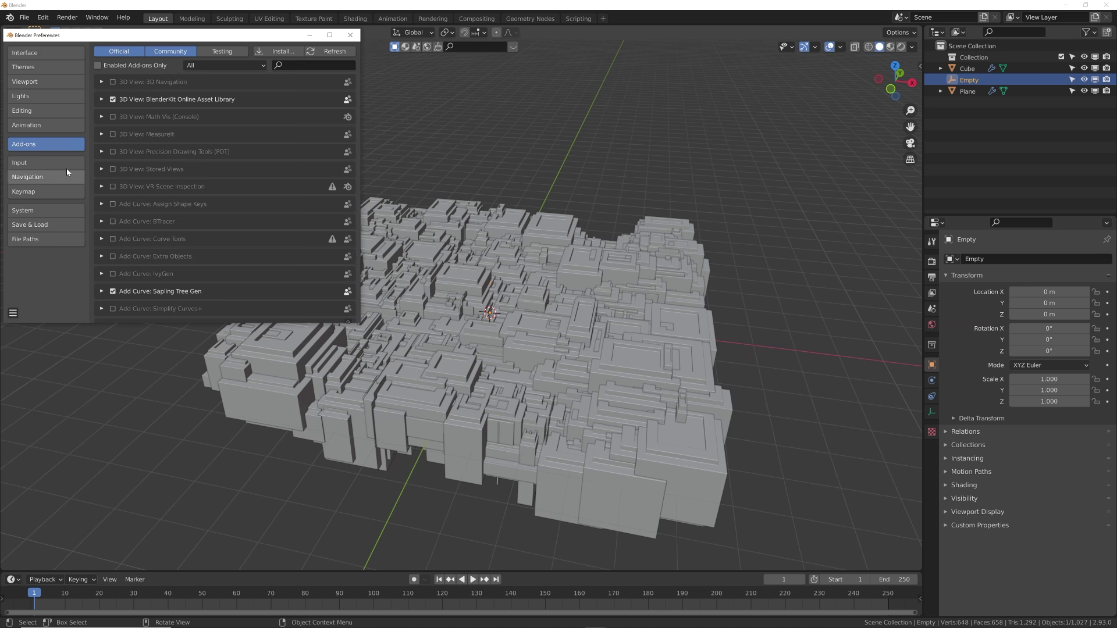
{"action": "left_click", "coordinate": [44, 125]}
{"action": "left_click", "coordinate": [238, 244]}
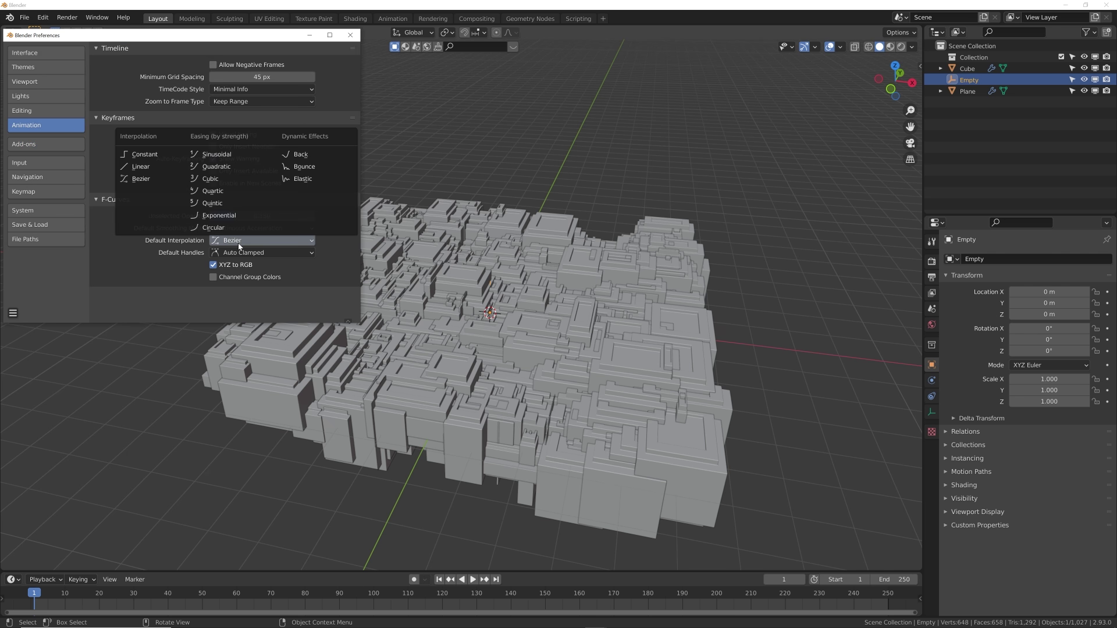
{"action": "left_click", "coordinate": [141, 167]}
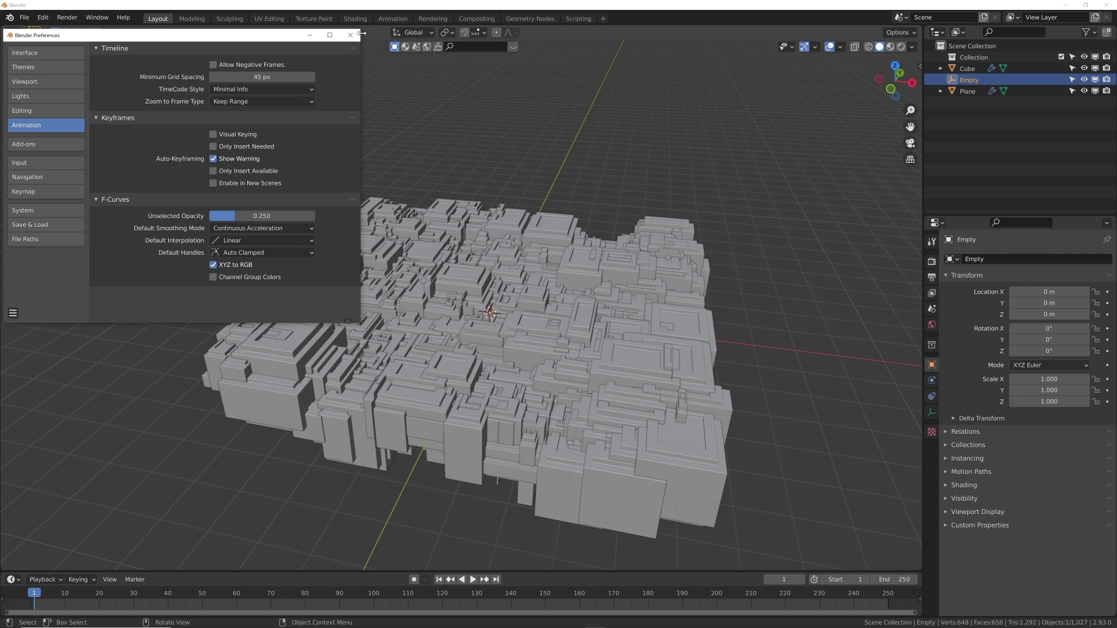
{"action": "left_click", "coordinate": [350, 36]}
{"action": "right_click", "coordinate": [623, 519]}
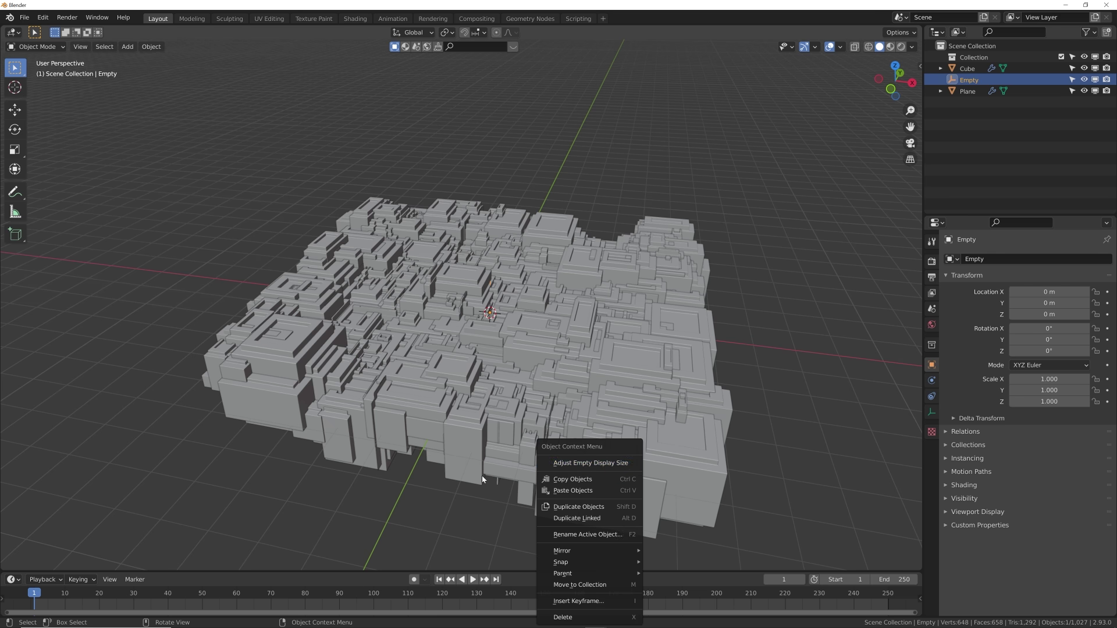
{"action": "left_click_drag", "start_coordinate": [315, 571], "coordinate": [318, 549]}
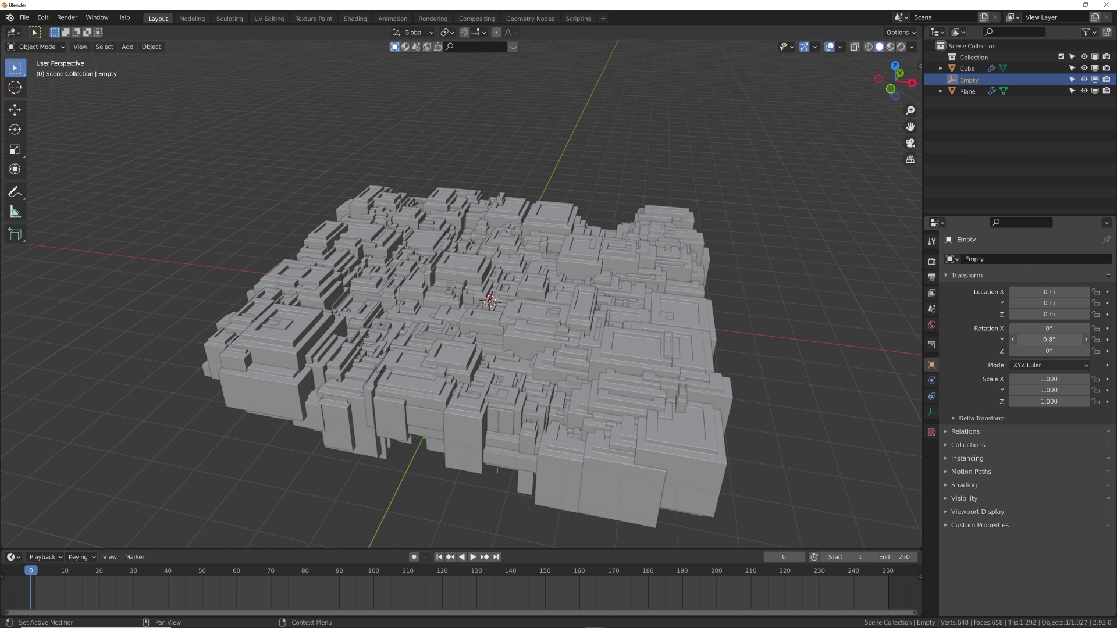
Step: Try rotating the empty to about 51° around Y to preview the displacement, and reset its Y rotation to 0°
{"action": "left_click_drag", "start_coordinate": [1047, 339], "coordinate": [1085, 340]}
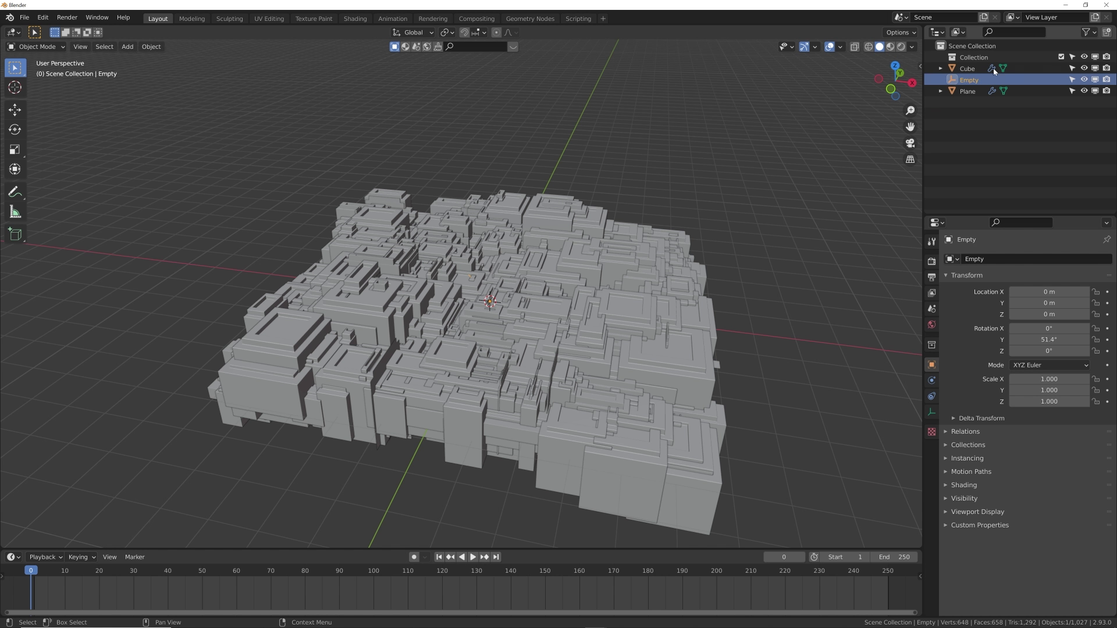
{"action": "left_click", "coordinate": [932, 347]}
{"action": "left_click", "coordinate": [932, 365]}
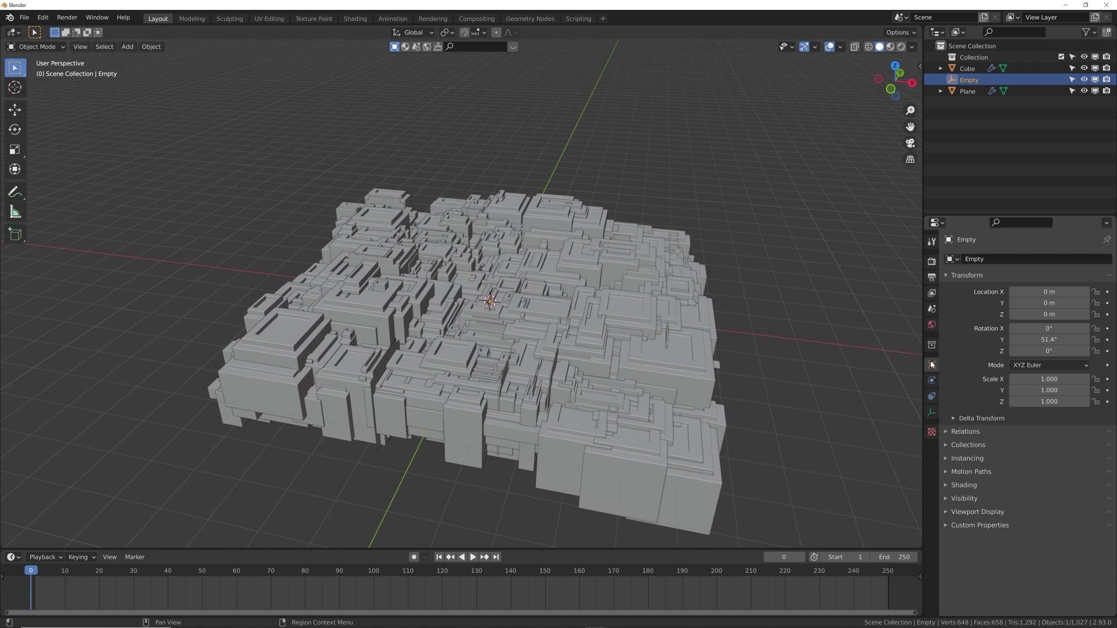
{"action": "left_click", "coordinate": [1049, 340]}
{"action": "type", "text": "0"}
{"action": "key", "text": "Return"}
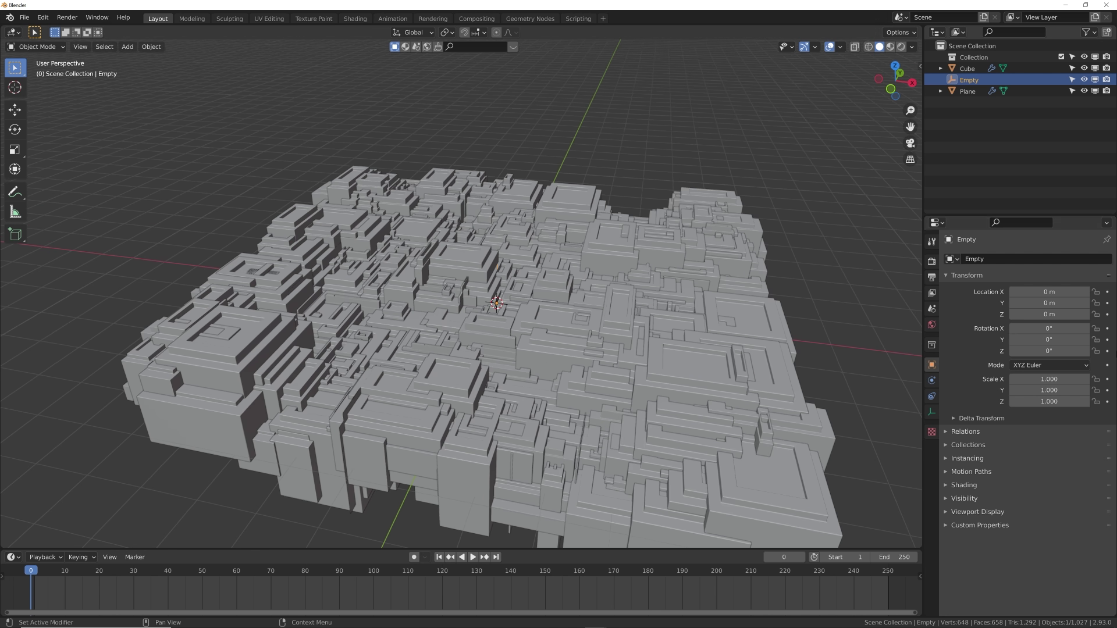
Step: Keyframe the empty's Y rotation from 0° at frame 0 to 360° at frame 250 and play back the animation
{"action": "left_click", "coordinate": [1107, 340]}
{"action": "left_click", "coordinate": [495, 558]}
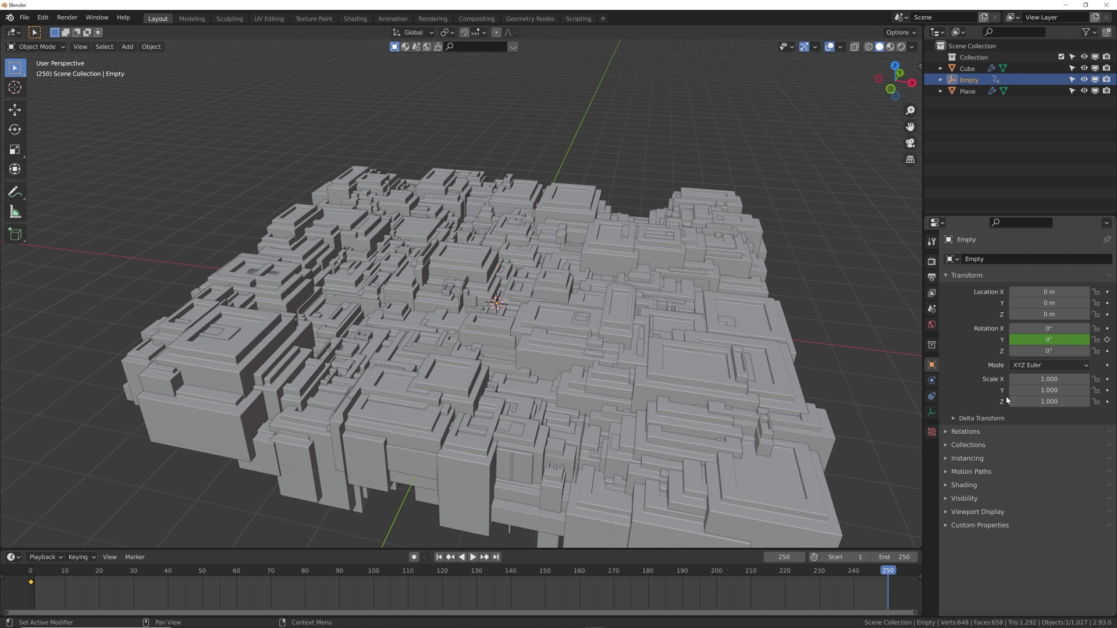
{"action": "left_click", "coordinate": [1049, 339]}
{"action": "type", "text": "360"}
{"action": "key", "text": "Return"}
{"action": "left_click", "coordinate": [1107, 339]}
{"action": "key", "text": "space"}
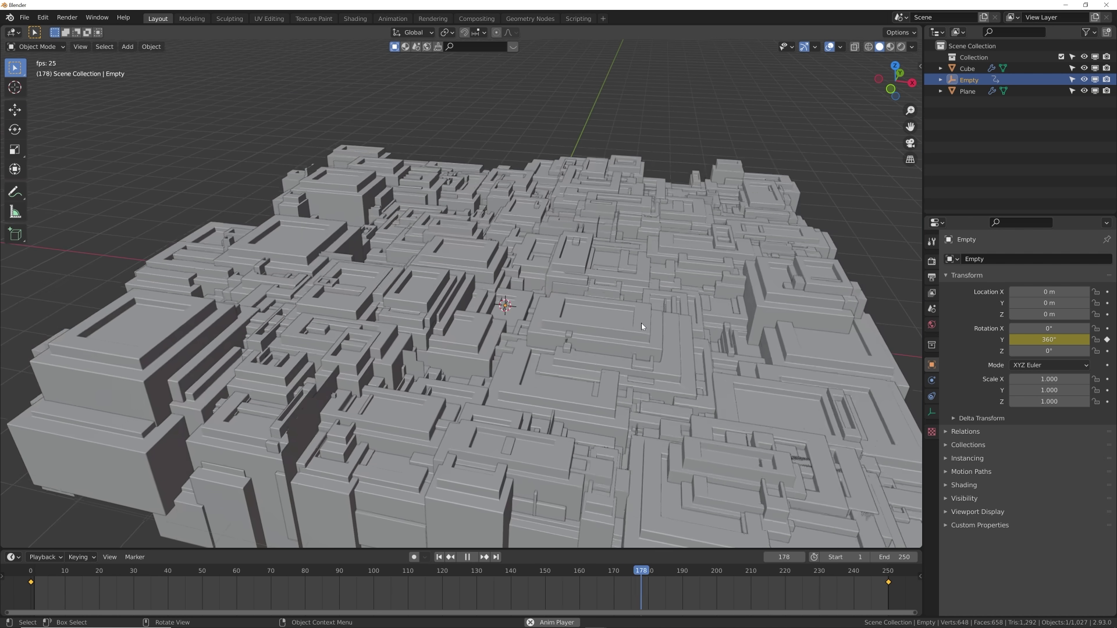
{"action": "key", "text": "space"}
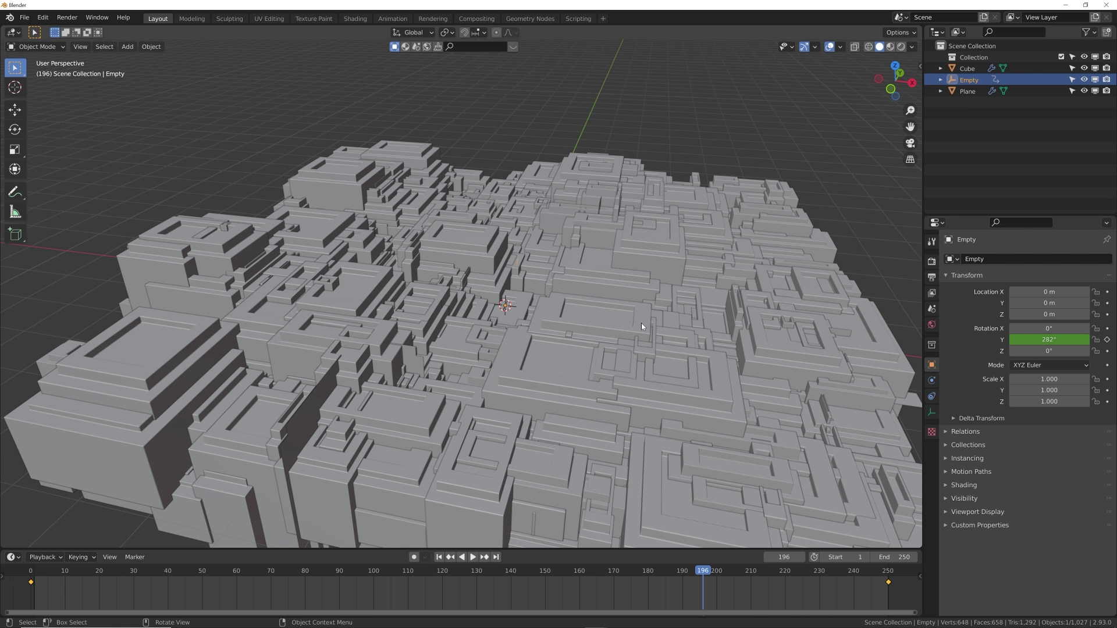
Step: Select the detailed source cube beside the instanced plane and switch to the Shading workspace
{"action": "scroll", "coordinate": [425, 94], "scroll_direction": "down", "scroll_amount": 7}
{"action": "left_click", "coordinate": [741, 312]}
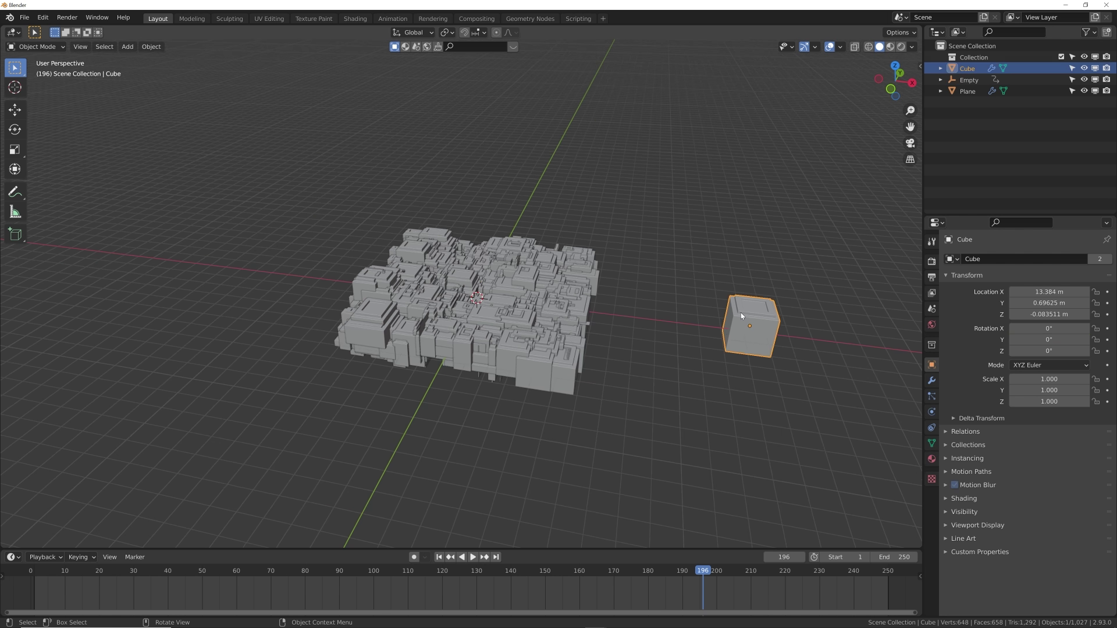
{"action": "scroll", "coordinate": [570, 274], "scroll_direction": "up", "scroll_amount": 8}
{"action": "left_click", "coordinate": [355, 18]}
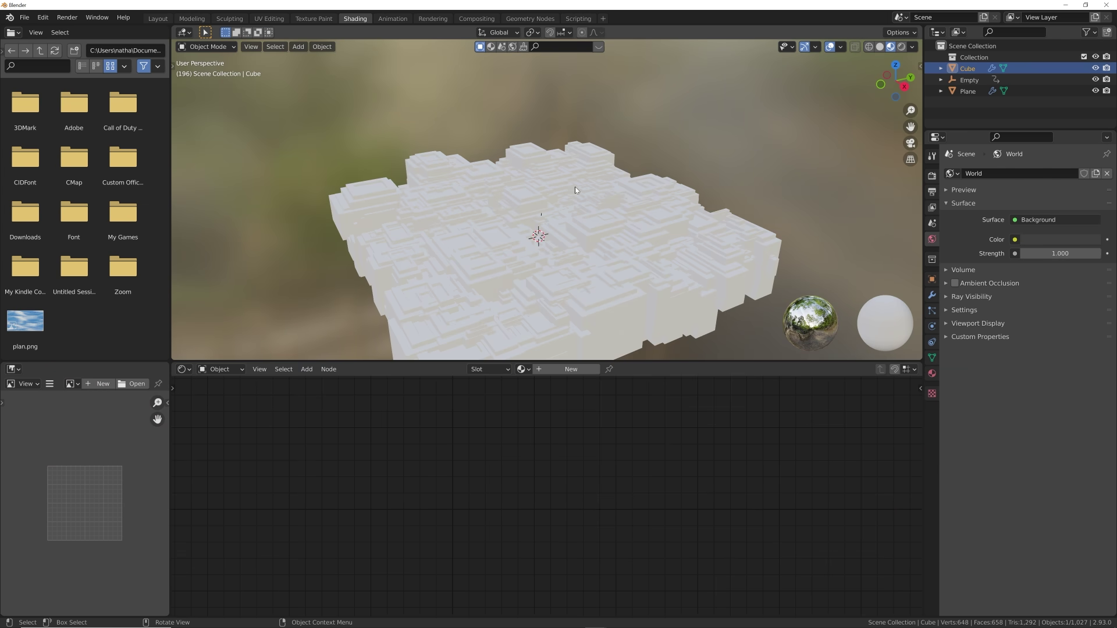
Step: Expand the 3D viewport and shader editor over the file browser and image editor areas
{"action": "scroll", "coordinate": [575, 187], "scroll_direction": "up", "scroll_amount": 3}
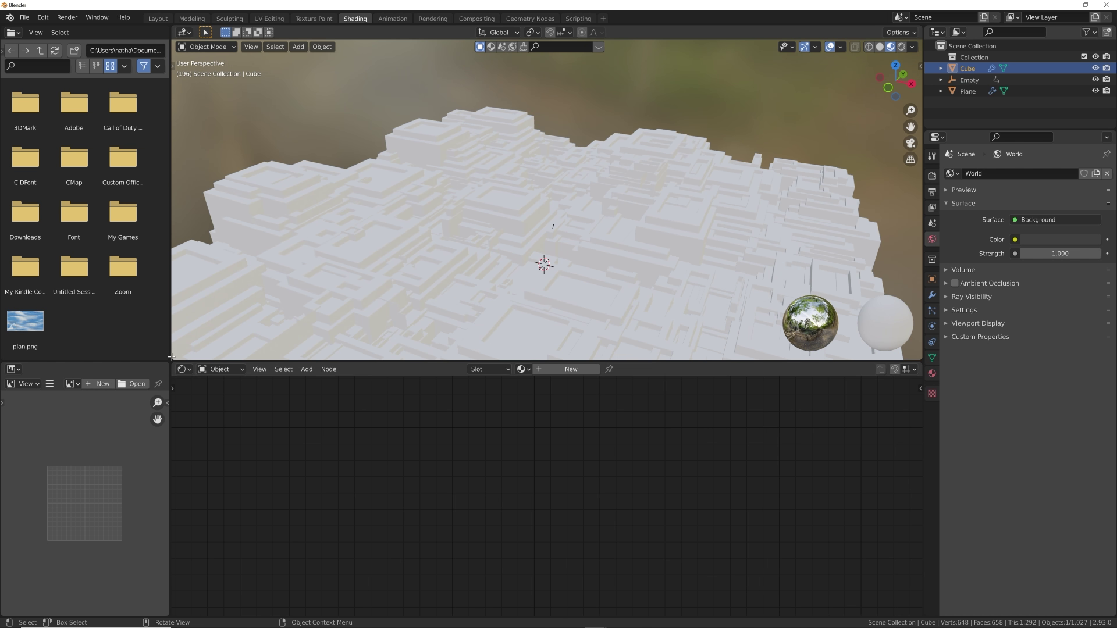
{"action": "left_click_drag", "start_coordinate": [172, 358], "coordinate": [93, 454]}
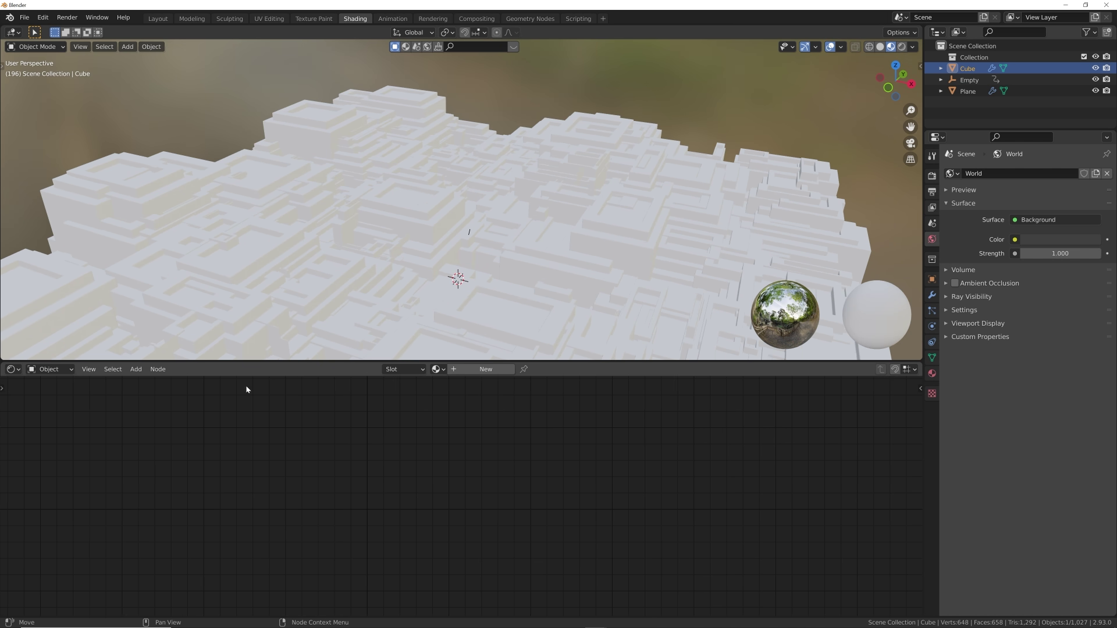
{"action": "scroll", "coordinate": [505, 235], "scroll_direction": "down", "scroll_amount": 3}
{"action": "scroll", "coordinate": [505, 233], "scroll_direction": "down", "scroll_amount": 1}
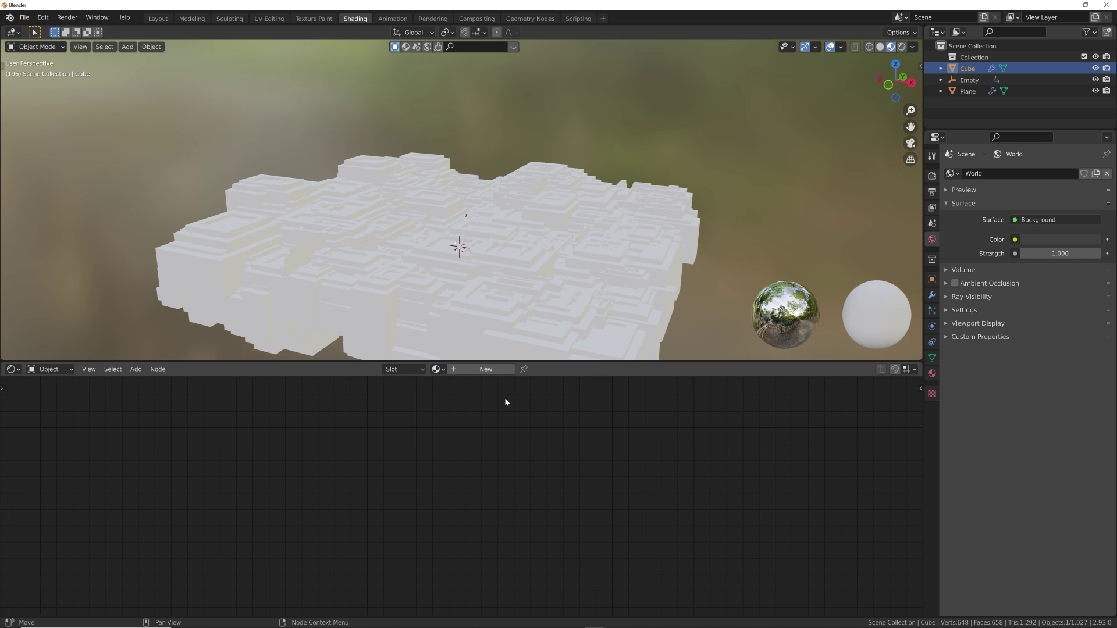
Step: Create a new material for the cube and set its Metallic value to 1.000
{"action": "left_click", "coordinate": [486, 369]}
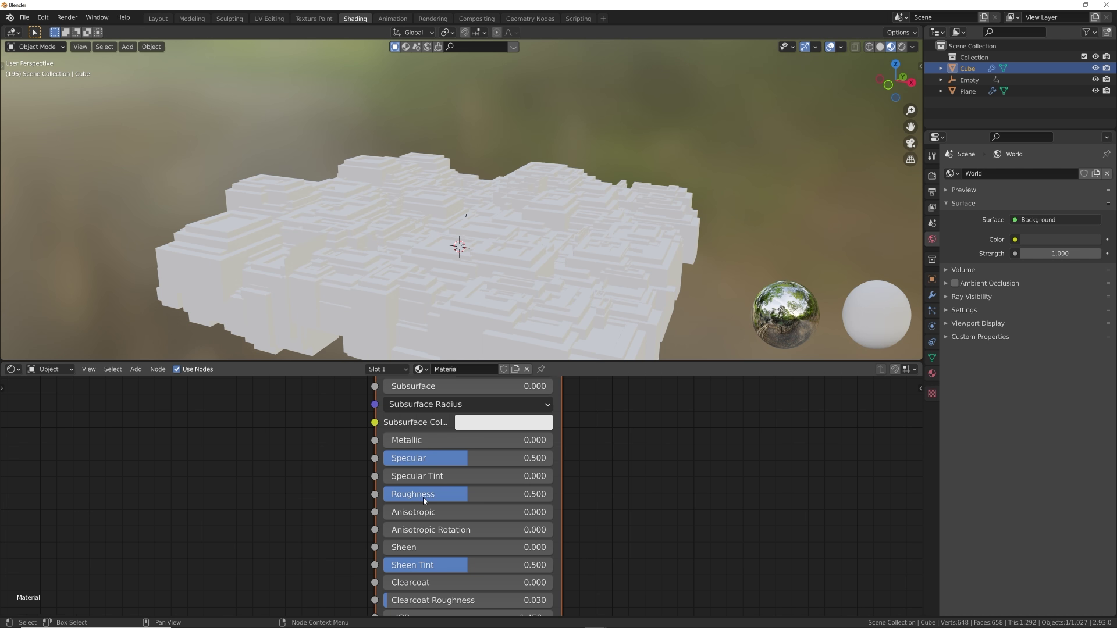
{"action": "scroll", "coordinate": [424, 466], "scroll_direction": "down", "scroll_amount": 1}
{"action": "left_click_drag", "start_coordinate": [427, 452], "coordinate": [523, 453]}
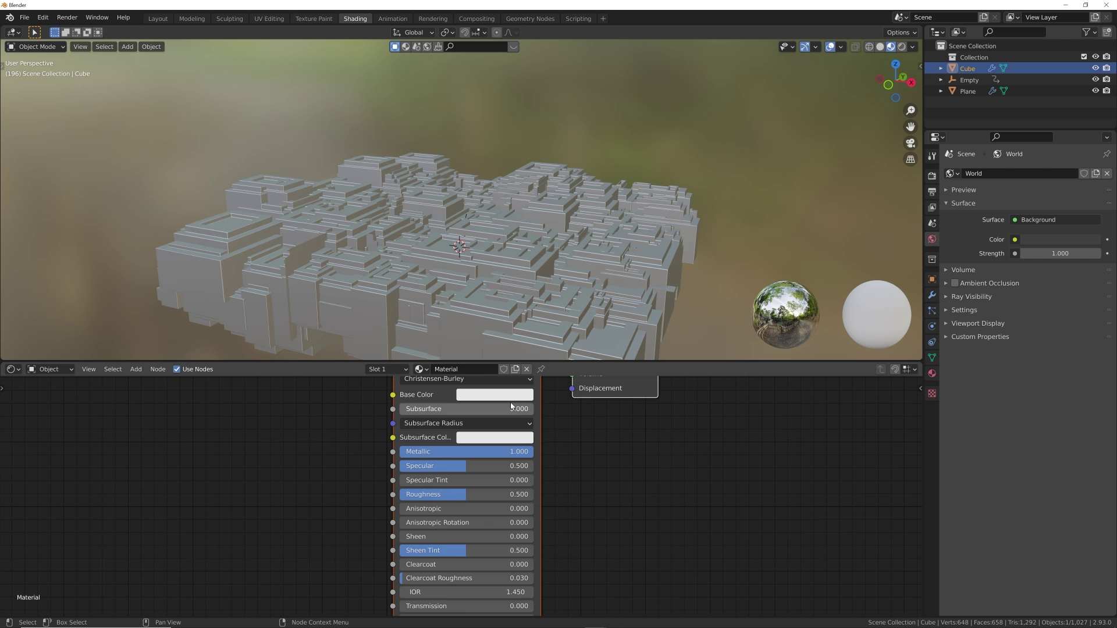
Step: Darken the cube material's base color to a medium grey
{"action": "left_click", "coordinate": [495, 395]}
{"action": "middle_click_drag", "start_coordinate": [528, 404], "coordinate": [535, 437]}
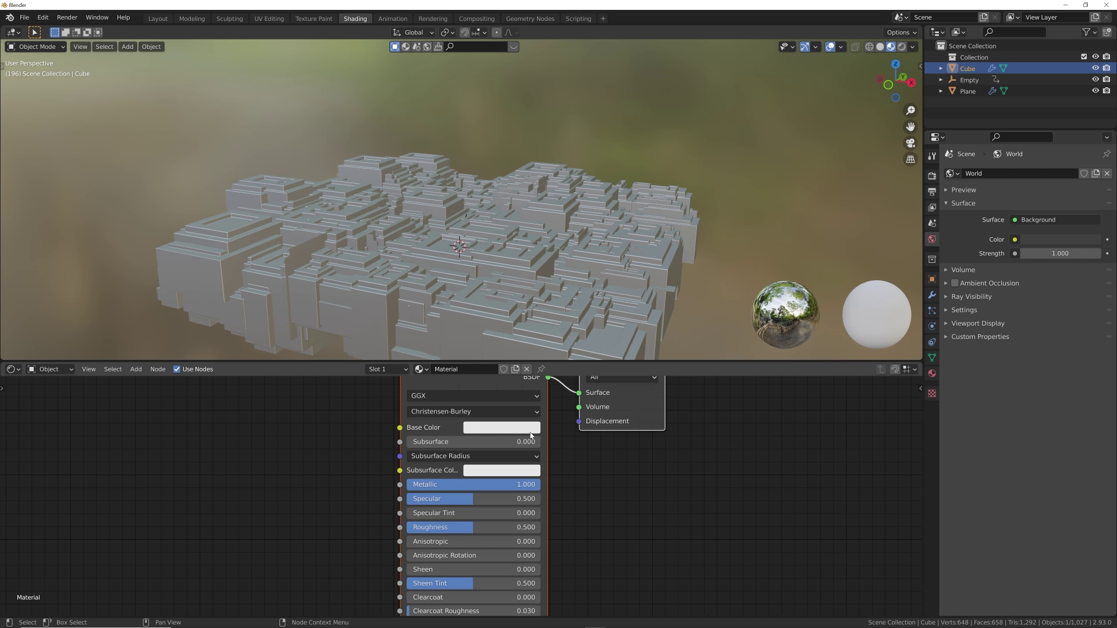
{"action": "left_click", "coordinate": [512, 428]}
{"action": "left_click", "coordinate": [575, 295]}
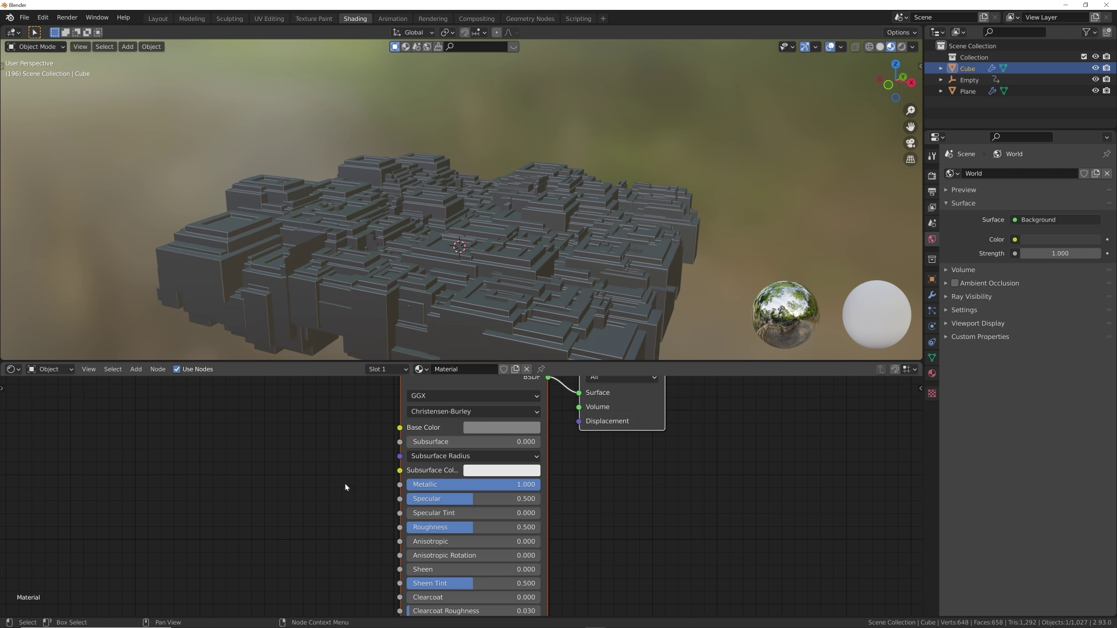
Step: Add a ColorRamp node beside the Principled BSDF and enlarge the shader editor area
{"action": "middle_click_drag", "start_coordinate": [344, 483], "coordinate": [395, 470]}
{"action": "key", "text": "shift+a"}
{"action": "left_click", "coordinate": [404, 465]}
{"action": "type", "text": "col"}
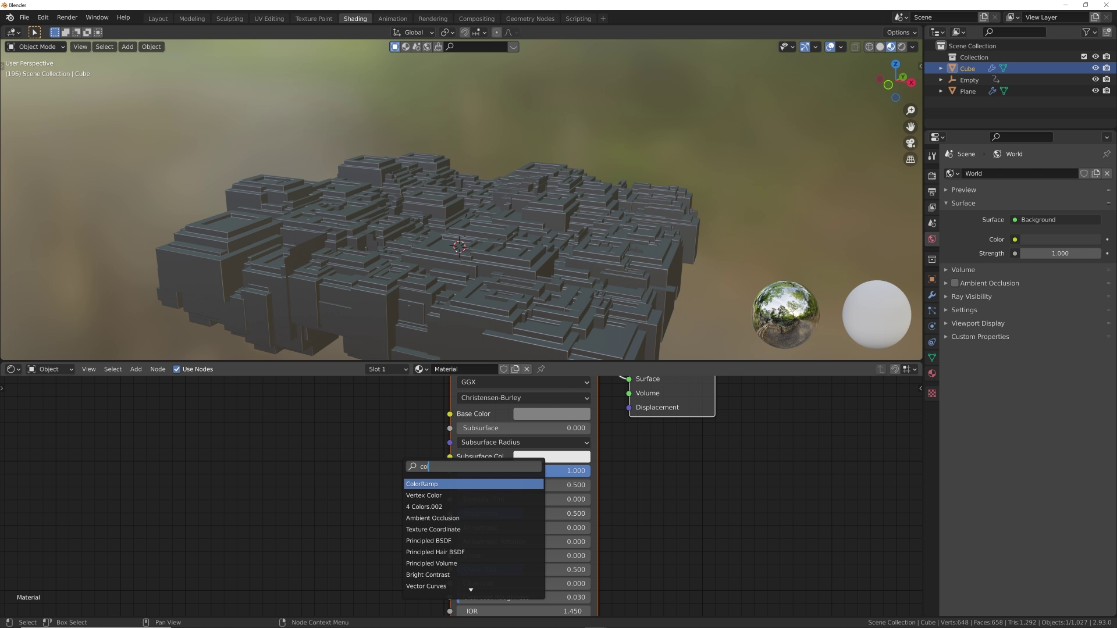
{"action": "key", "text": "Return"}
{"action": "left_click", "coordinate": [242, 436]}
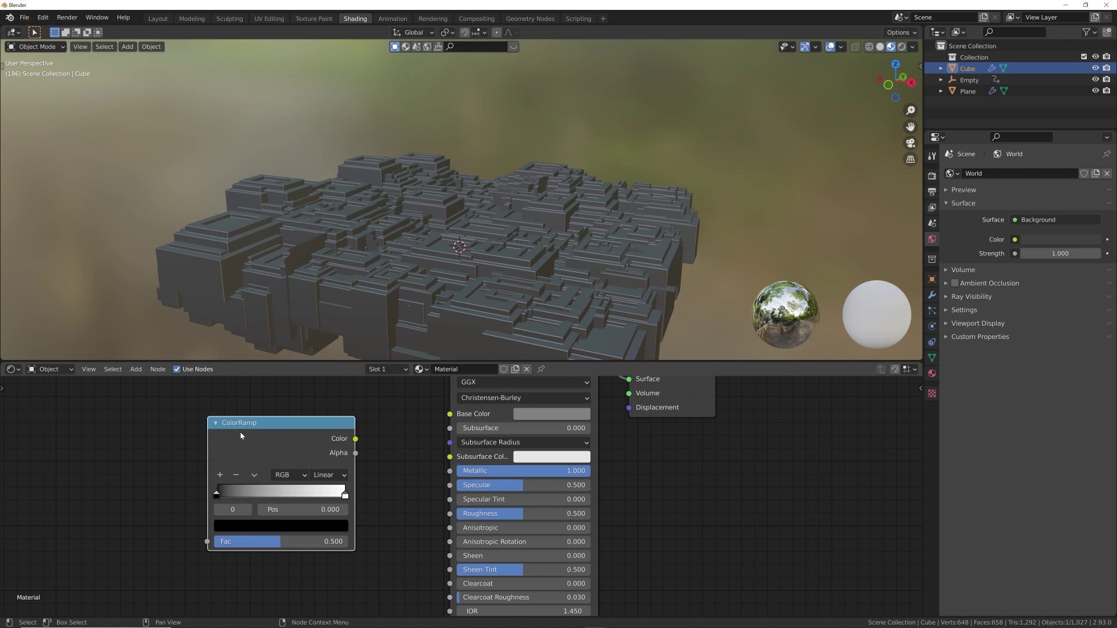
{"action": "middle_click_drag", "start_coordinate": [317, 444], "coordinate": [448, 451]}
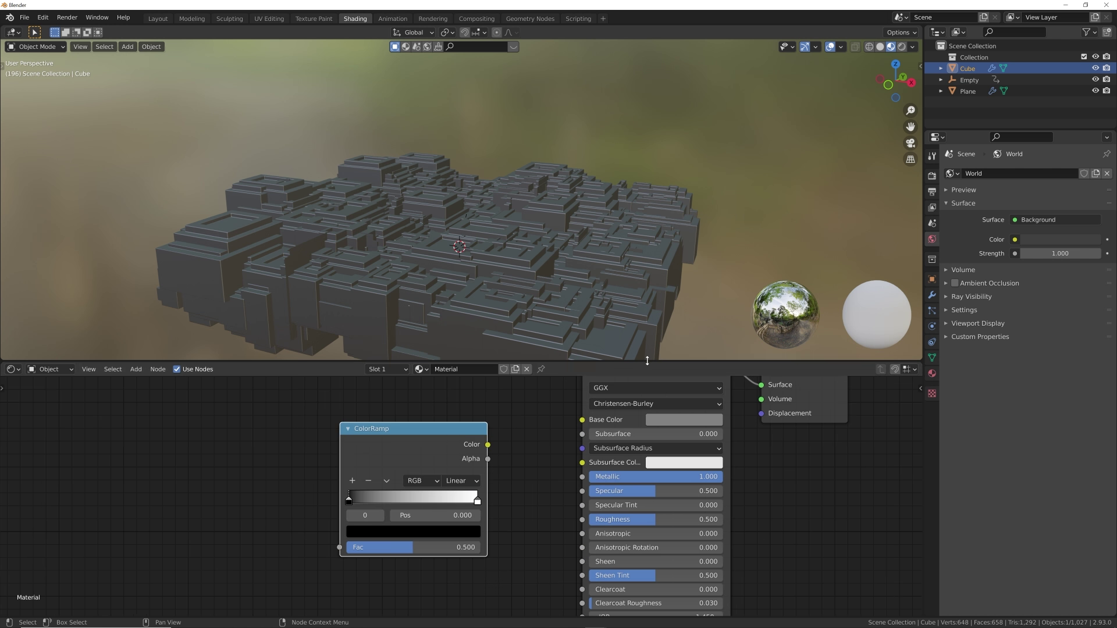
{"action": "left_click_drag", "start_coordinate": [646, 362], "coordinate": [643, 299]}
{"action": "middle_click_drag", "start_coordinate": [613, 201], "coordinate": [633, 170], "text": "shift"}
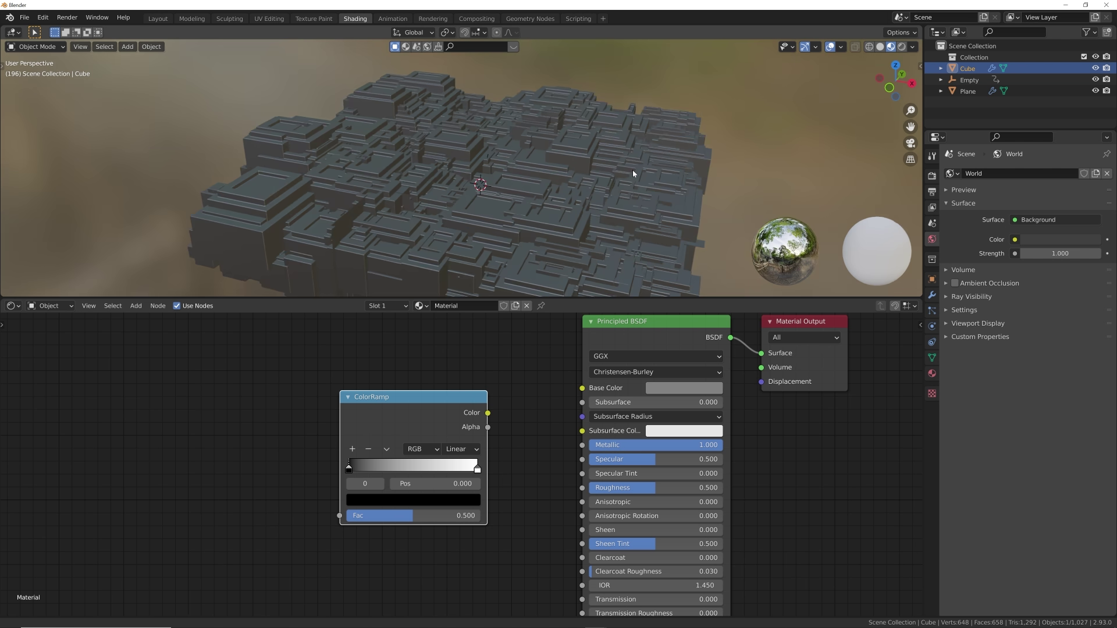
Step: Duplicate the ColorRamp node and place the copy directly beneath the original
{"action": "scroll", "coordinate": [442, 425], "scroll_direction": "down", "scroll_amount": 1}
{"action": "middle_click_drag", "start_coordinate": [495, 408], "coordinate": [626, 409]}
{"action": "scroll", "coordinate": [581, 403], "scroll_direction": "down", "scroll_amount": 1}
{"action": "left_click_drag", "start_coordinate": [531, 410], "coordinate": [505, 359]}
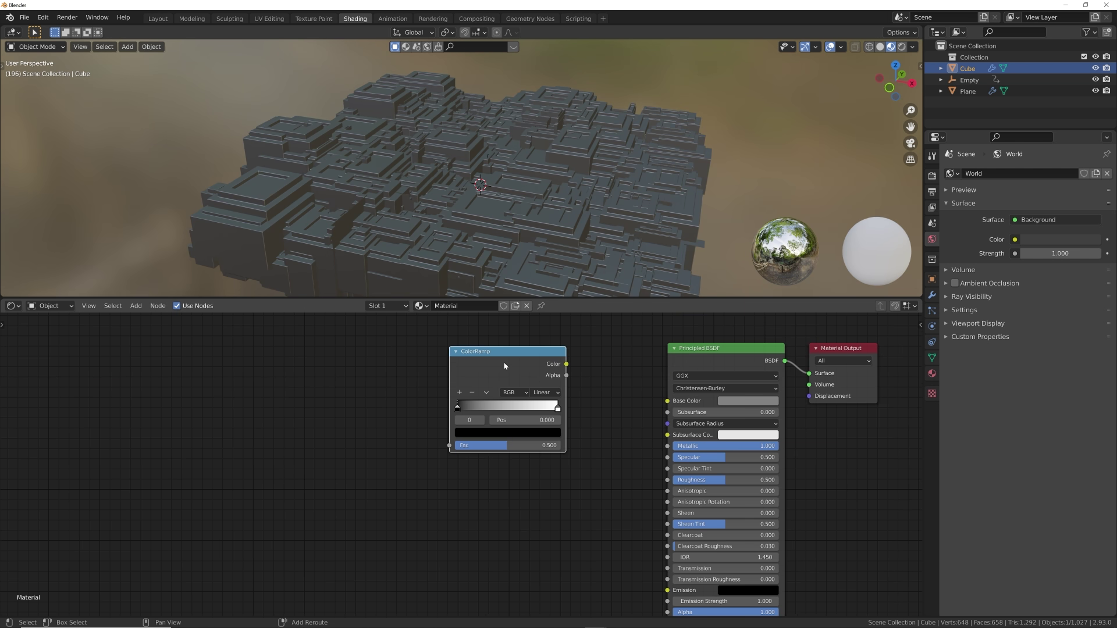
{"action": "key", "text": "shift+d"}
{"action": "left_click", "coordinate": [550, 466]}
{"action": "left_click_drag", "start_coordinate": [607, 394], "coordinate": [550, 468]}
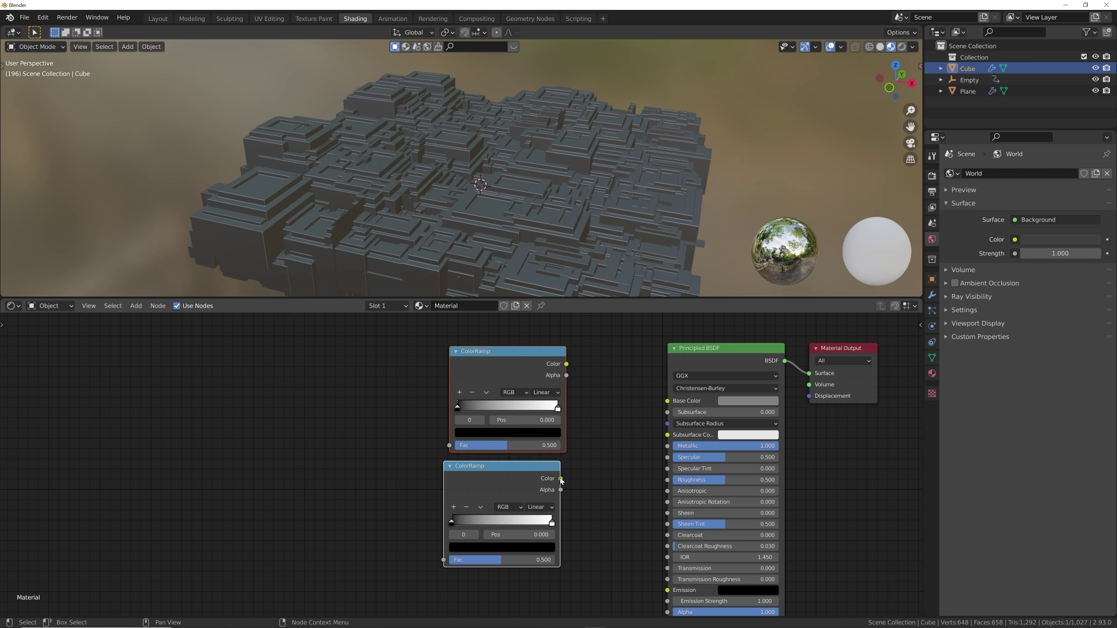
{"action": "key", "text": "g"}
{"action": "left_click", "coordinate": [539, 473]}
{"action": "scroll", "coordinate": [547, 467], "scroll_direction": "up", "scroll_amount": 1}
{"action": "left_click", "coordinate": [568, 452]}
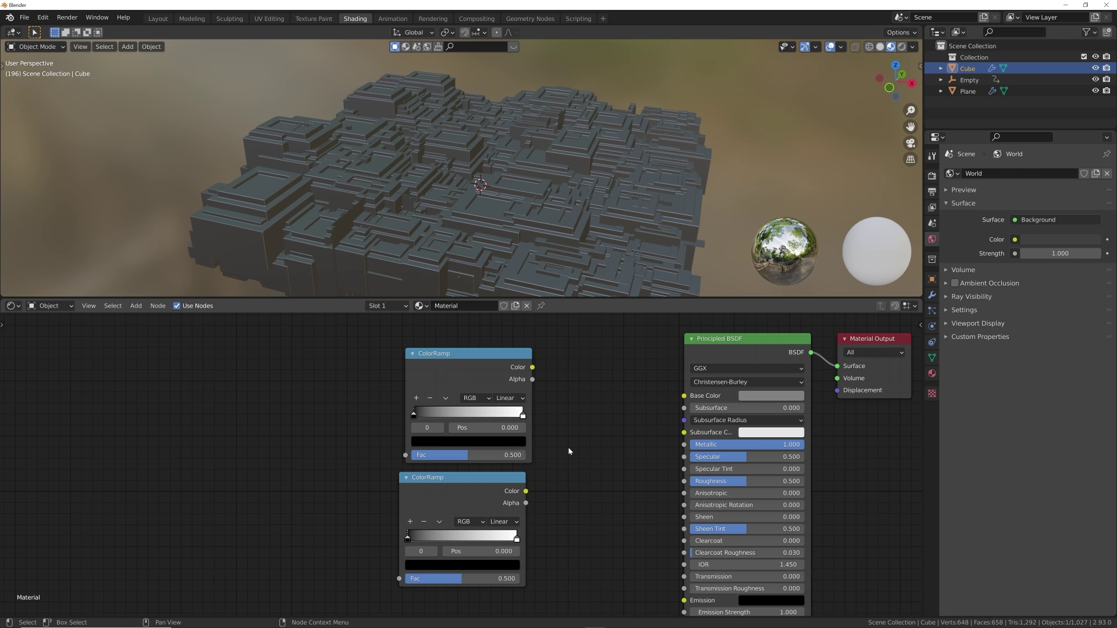
Step: Add a Noise Texture node in front of the upper ColorRamp
{"action": "middle_click_drag", "start_coordinate": [361, 399], "coordinate": [469, 409]}
{"action": "key", "text": "shift+a"}
{"action": "left_click", "coordinate": [469, 409]}
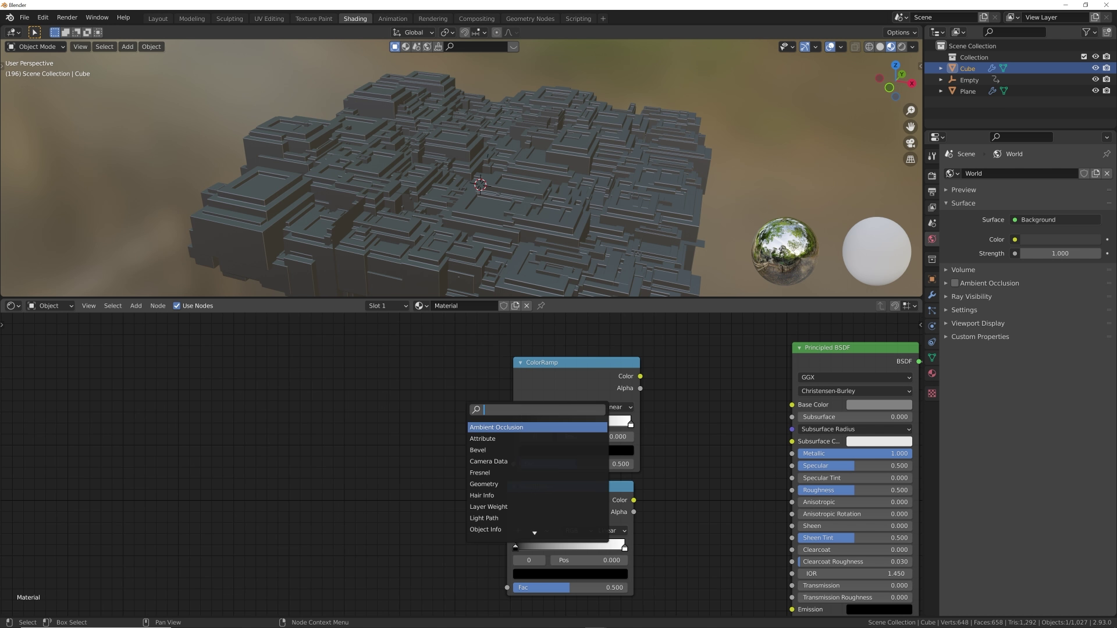
{"action": "type", "text": "noi"}
{"action": "key", "text": "Down"}
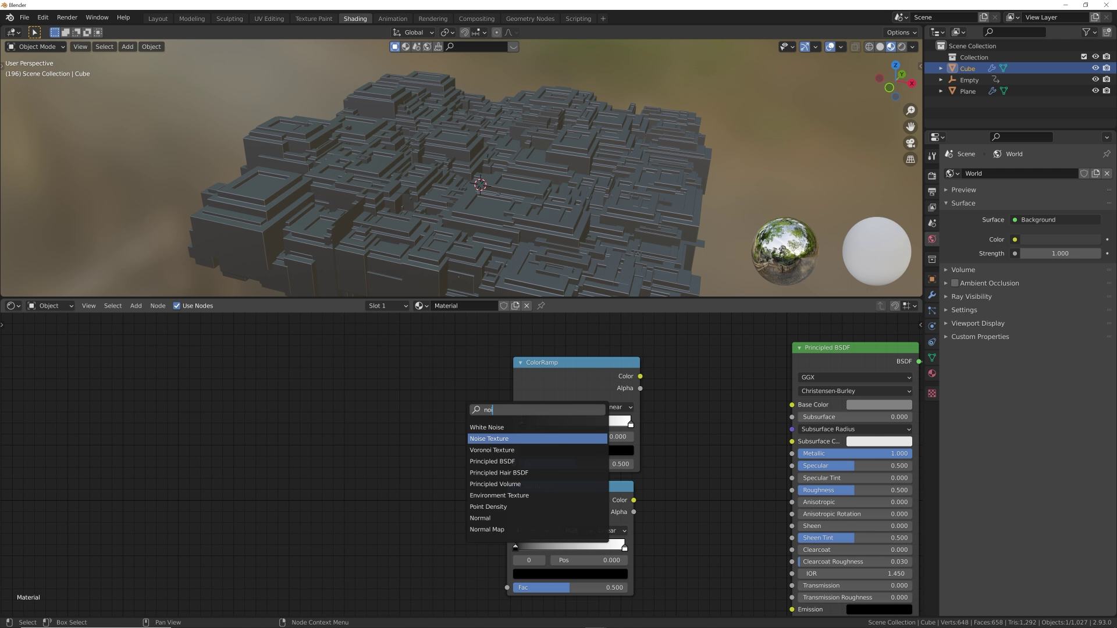
{"action": "key", "text": "Return"}
{"action": "left_click", "coordinate": [394, 397]}
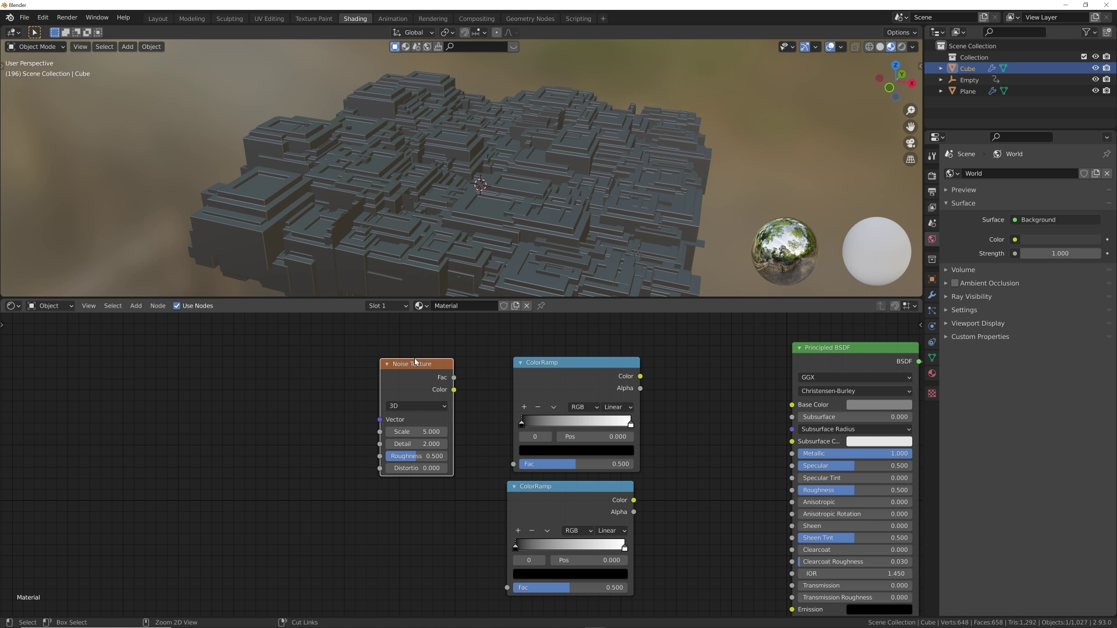
Step: Add Mapping and Texture Coordinate nodes to the Noise Texture and feed Mapping from the Object output
{"action": "key", "text": "ctrl+t"}
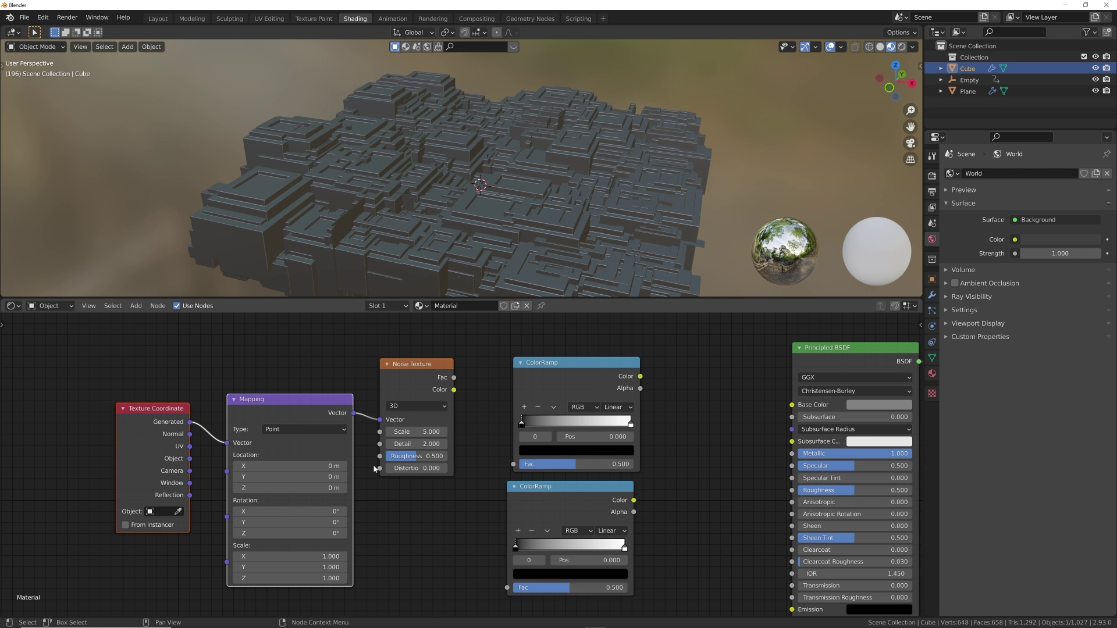
{"action": "key", "text": "g"}
{"action": "left_click", "coordinate": [362, 417]}
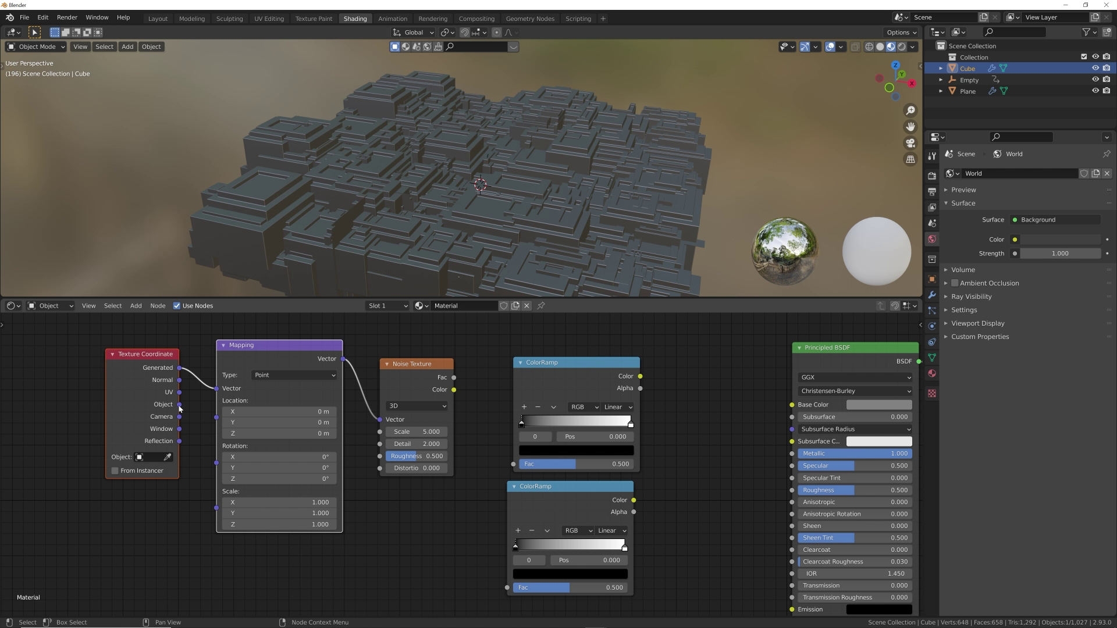
{"action": "left_click_drag", "start_coordinate": [179, 407], "coordinate": [219, 393]}
Step: Add a Voronoi Texture below the Noise Texture, set its distance metric to Manhattan and connect the Mapping vector to it
{"action": "left_click_drag", "start_coordinate": [413, 364], "coordinate": [419, 319]}
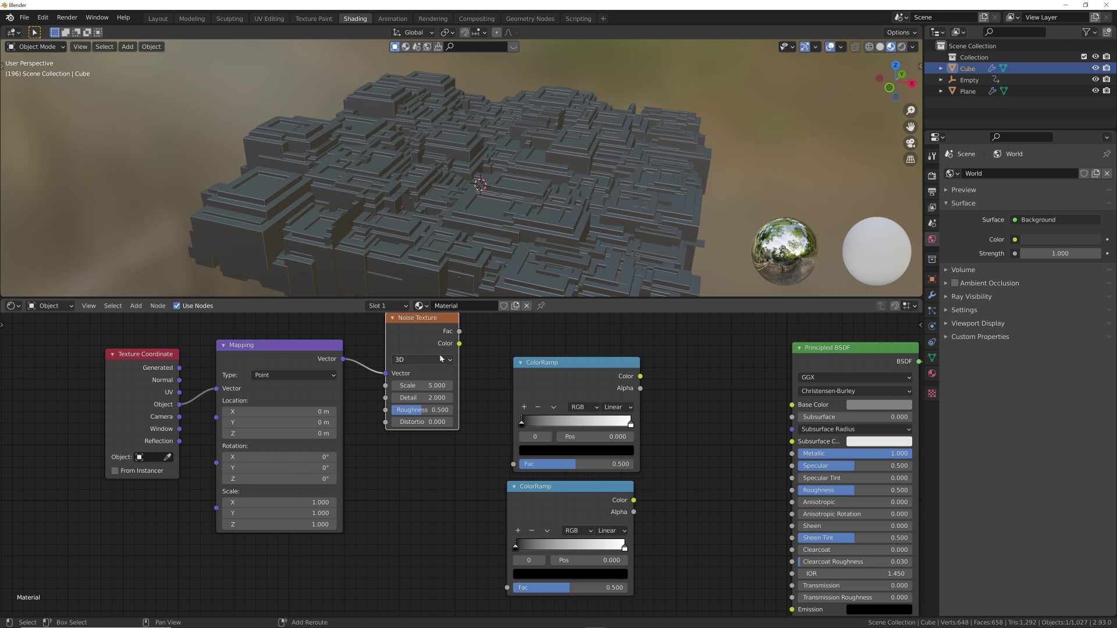
{"action": "key", "text": "shift+a"}
{"action": "left_click", "coordinate": [440, 355]}
{"action": "type", "text": "vor"}
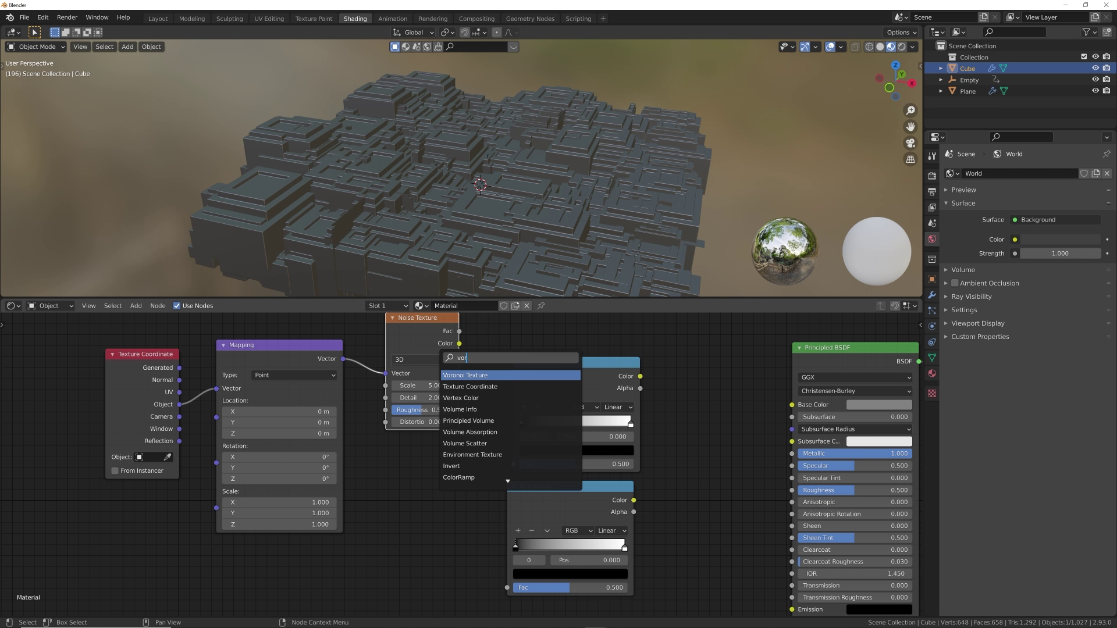
{"action": "key", "text": "Return"}
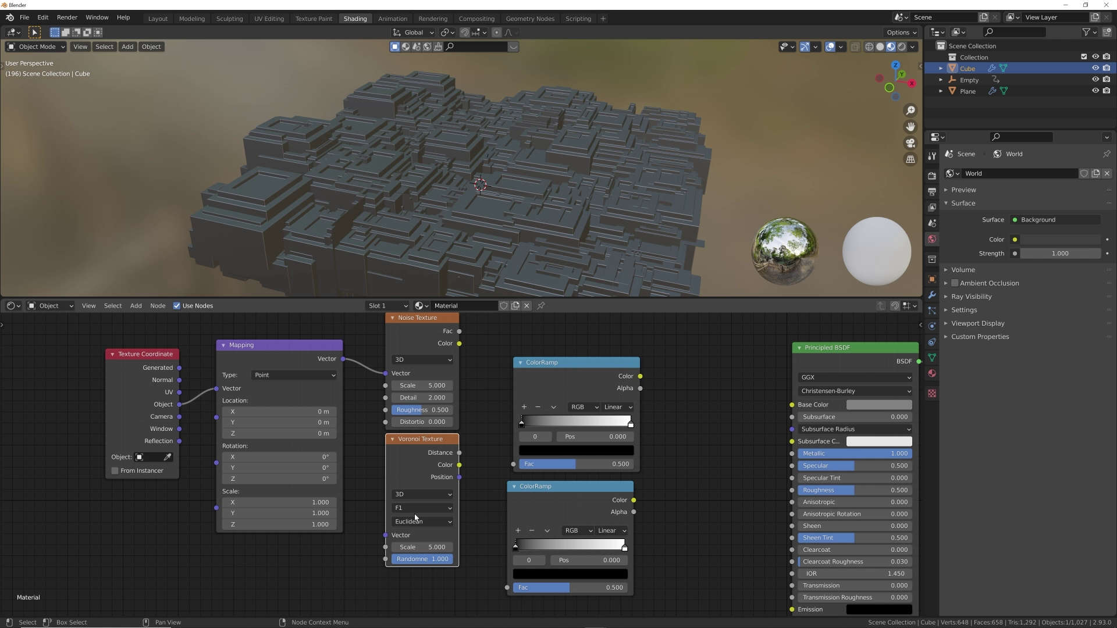
{"action": "left_click", "coordinate": [416, 521]}
{"action": "left_click", "coordinate": [417, 547]}
{"action": "left_click_drag", "start_coordinate": [343, 359], "coordinate": [398, 532]}
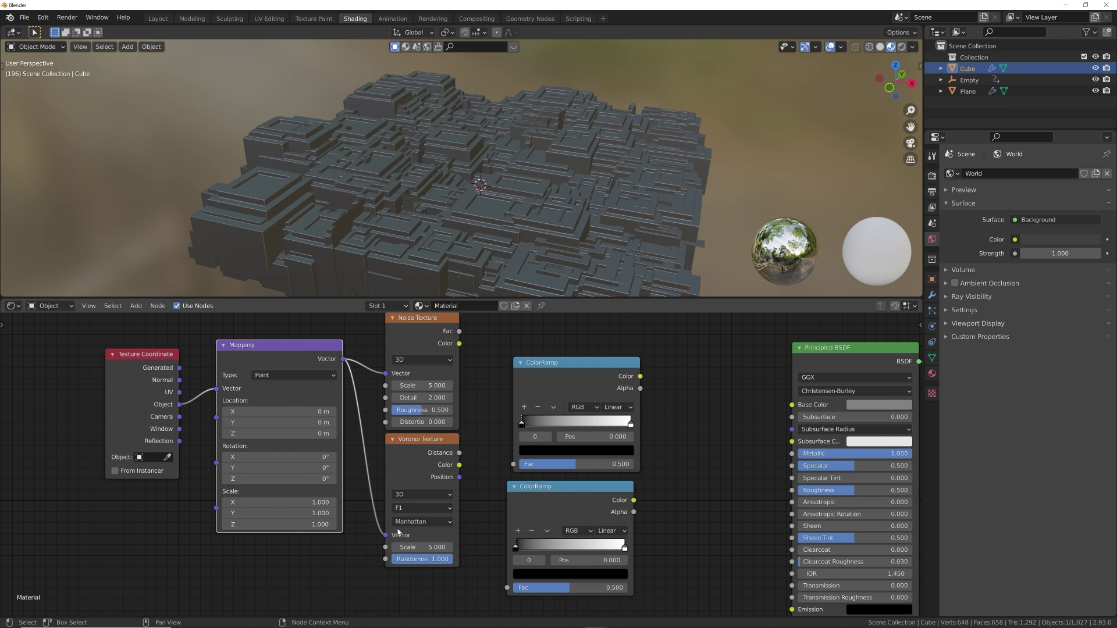
Step: Connect the Noise Fac output to the upper ColorRamp and the Voronoi Color output to the lower ColorRamp
{"action": "left_click_drag", "start_coordinate": [460, 332], "coordinate": [508, 414]}
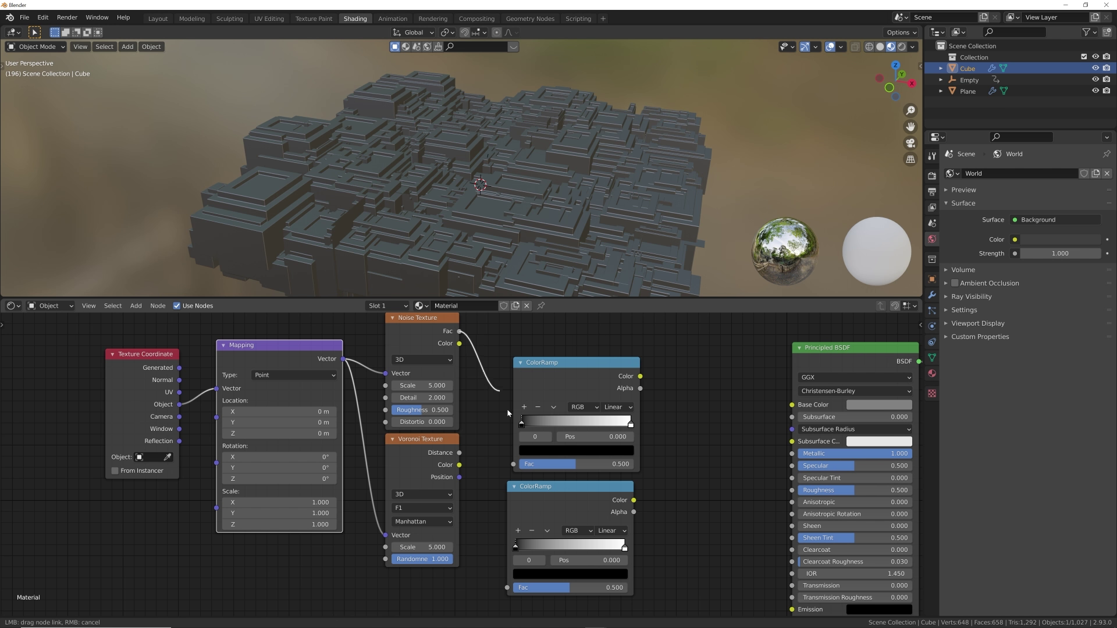
{"action": "left_click_drag", "start_coordinate": [517, 452], "coordinate": [484, 543]}
{"action": "left_click_drag", "start_coordinate": [496, 581], "coordinate": [504, 589]}
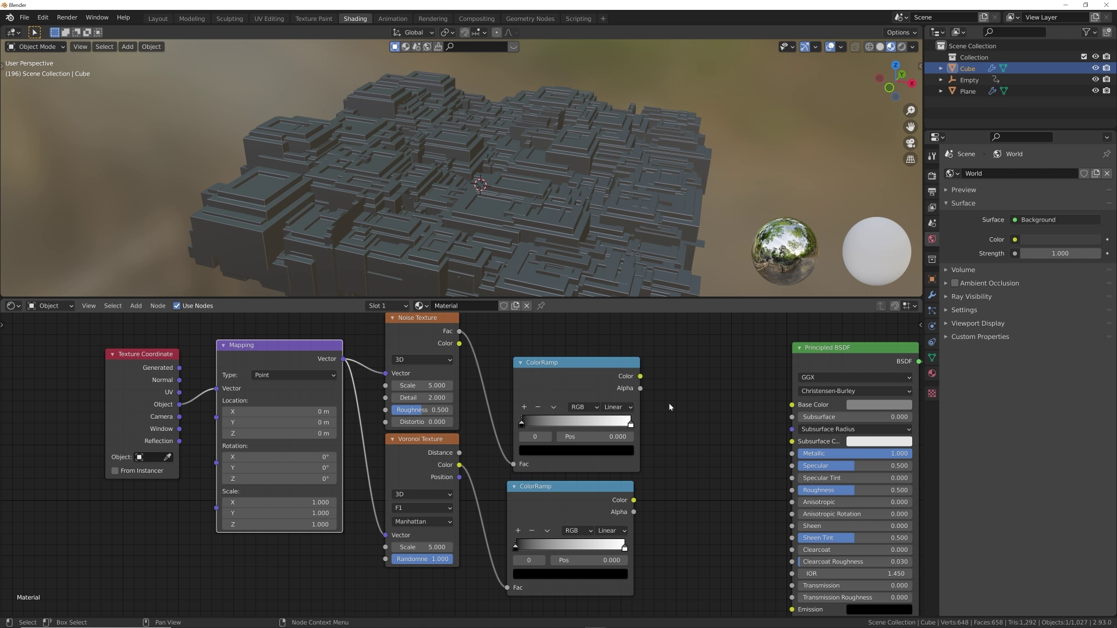
Step: Add a MixRGB node combining the upper ColorRamp as Color1 and the lower as Color2, and connect it to Roughness
{"action": "key", "text": "shift+a"}
{"action": "left_click", "coordinate": [688, 401]}
{"action": "type", "text": "mix"}
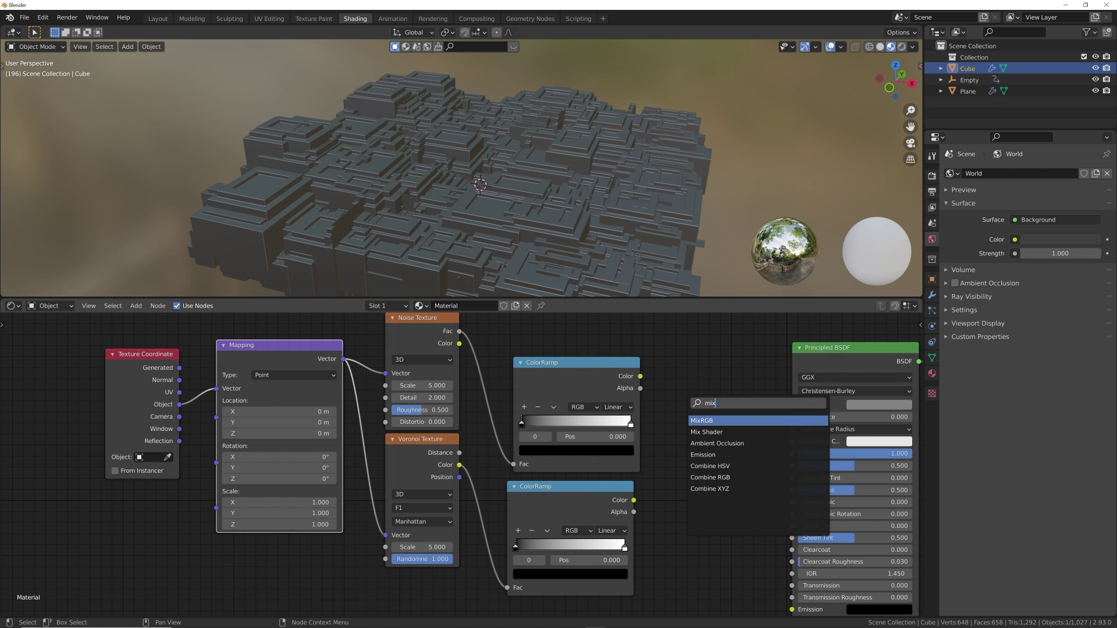
{"action": "key", "text": "Return"}
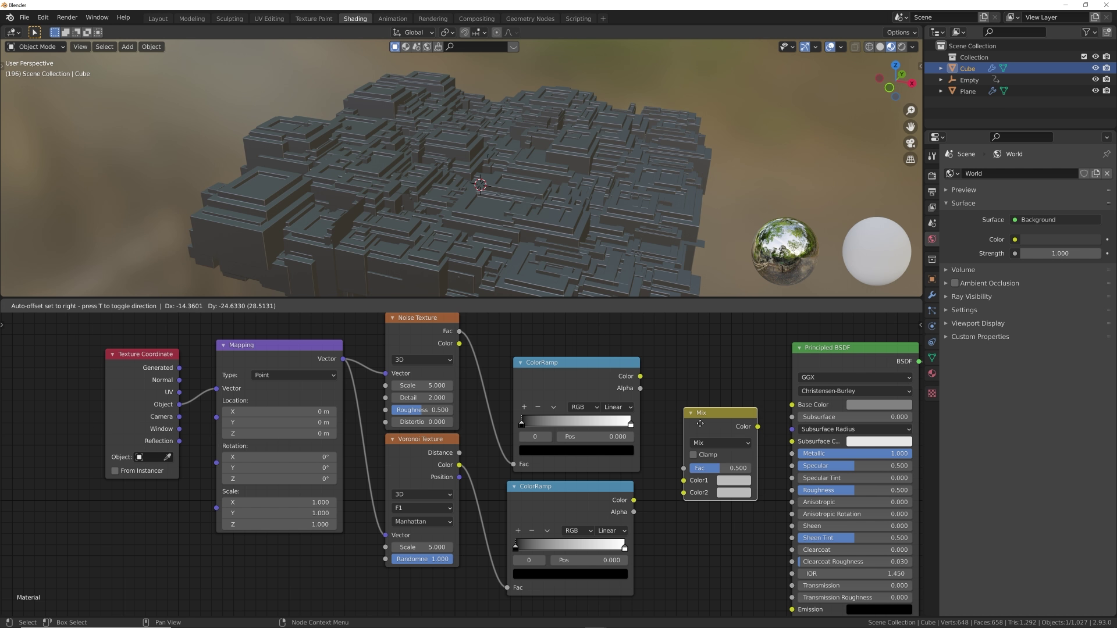
{"action": "left_click", "coordinate": [666, 408]}
{"action": "left_click_drag", "start_coordinate": [640, 377], "coordinate": [685, 504]}
{"action": "left_click_drag", "start_coordinate": [758, 439], "coordinate": [792, 490]}
{"action": "scroll", "coordinate": [548, 229], "scroll_direction": "up", "scroll_amount": 3}
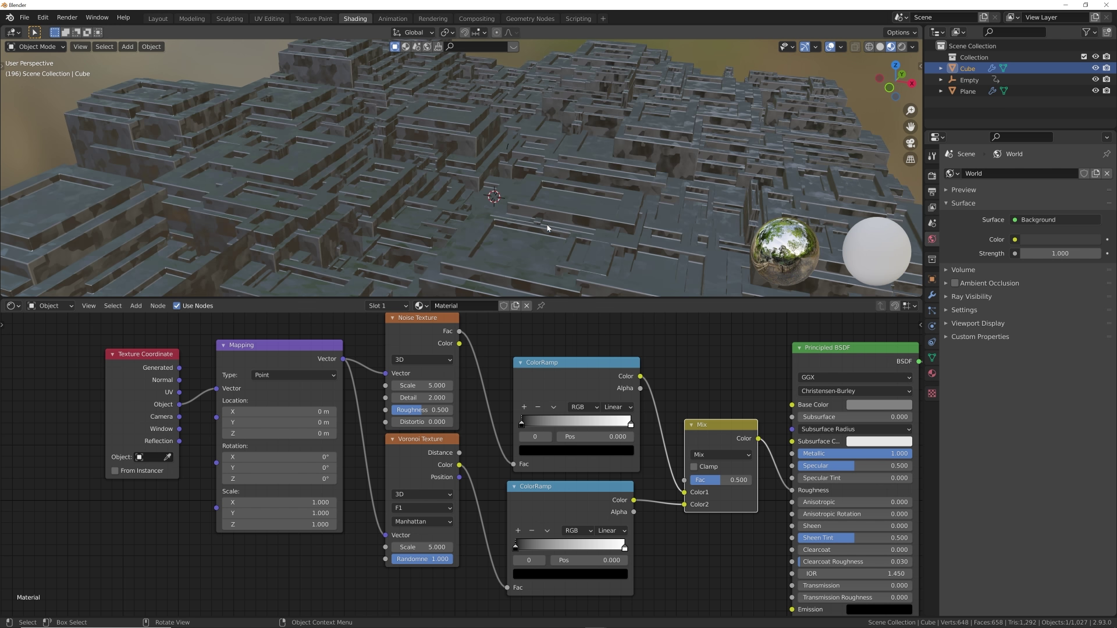
Step: Set the Mix factor to 0.000 and the Noise Texture to Scale 1.900, Detail 16.000 and Roughness 0.690
{"action": "left_click_drag", "start_coordinate": [724, 480], "coordinate": [691, 480]}
{"action": "middle_click_drag", "start_coordinate": [447, 150], "coordinate": [472, 153]}
{"action": "left_click_drag", "start_coordinate": [435, 388], "coordinate": [434, 410]}
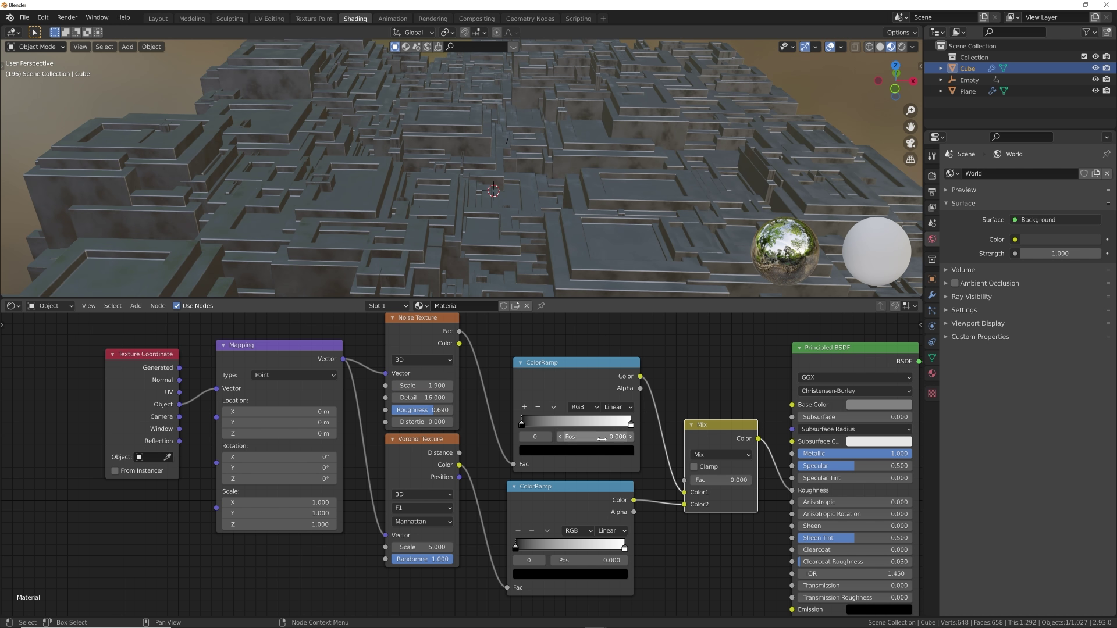
Step: Move the upper ColorRamp's black stop to position 0.373 and check the reflections on the cubes
{"action": "left_click_drag", "start_coordinate": [522, 425], "coordinate": [556, 424]}
{"action": "middle_click_drag", "start_coordinate": [588, 136], "coordinate": [566, 118]}
{"action": "left_click_drag", "start_coordinate": [559, 426], "coordinate": [564, 425]}
{"action": "middle_click_drag", "start_coordinate": [498, 110], "coordinate": [551, 117]}
{"action": "scroll", "coordinate": [574, 196], "scroll_direction": "up", "scroll_amount": 5}
{"action": "middle_click_drag", "start_coordinate": [575, 201], "coordinate": [576, 178], "text": "shift"}
{"action": "scroll", "coordinate": [576, 177], "scroll_direction": "down", "scroll_amount": 2}
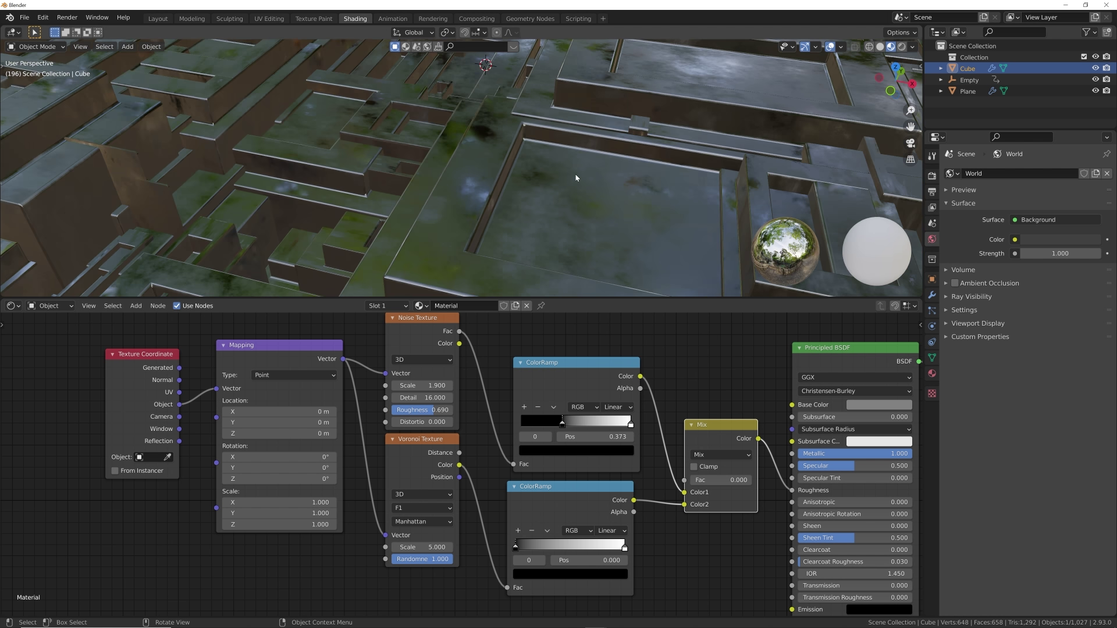
Step: Set the Mix factor to 0.281 and the Voronoi Texture's Scale to 3.950
{"action": "left_click_drag", "start_coordinate": [719, 480], "coordinate": [733, 480]}
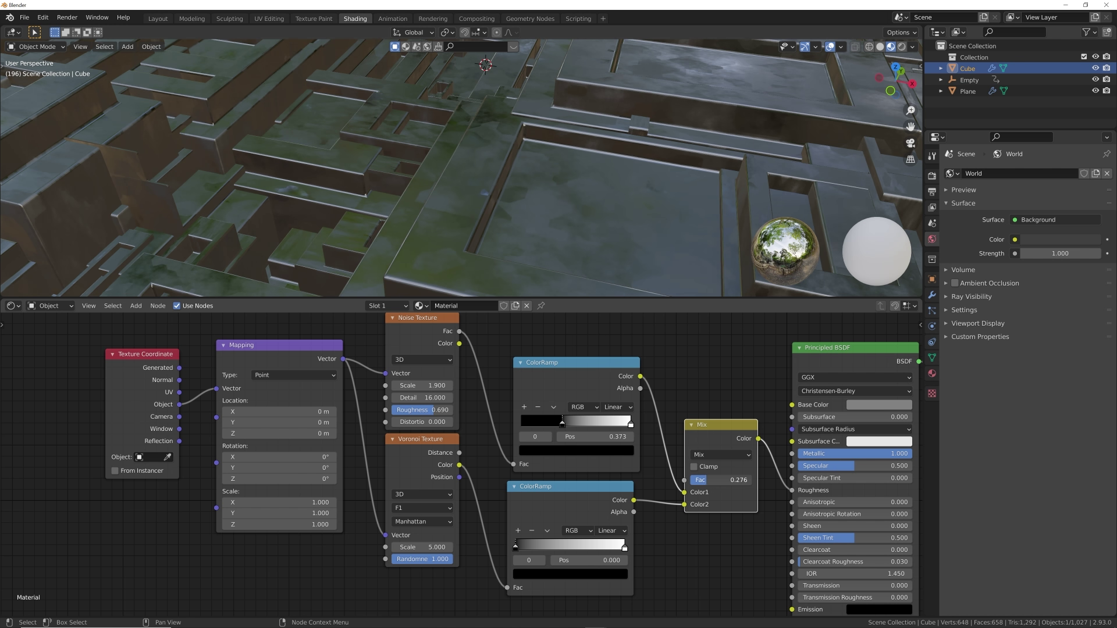
{"action": "middle_click_drag", "start_coordinate": [622, 194], "coordinate": [523, 279]}
{"action": "scroll", "coordinate": [584, 160], "scroll_direction": "down", "scroll_amount": 3}
{"action": "scroll", "coordinate": [585, 151], "scroll_direction": "up", "scroll_amount": 5}
{"action": "scroll", "coordinate": [585, 151], "scroll_direction": "down", "scroll_amount": 5}
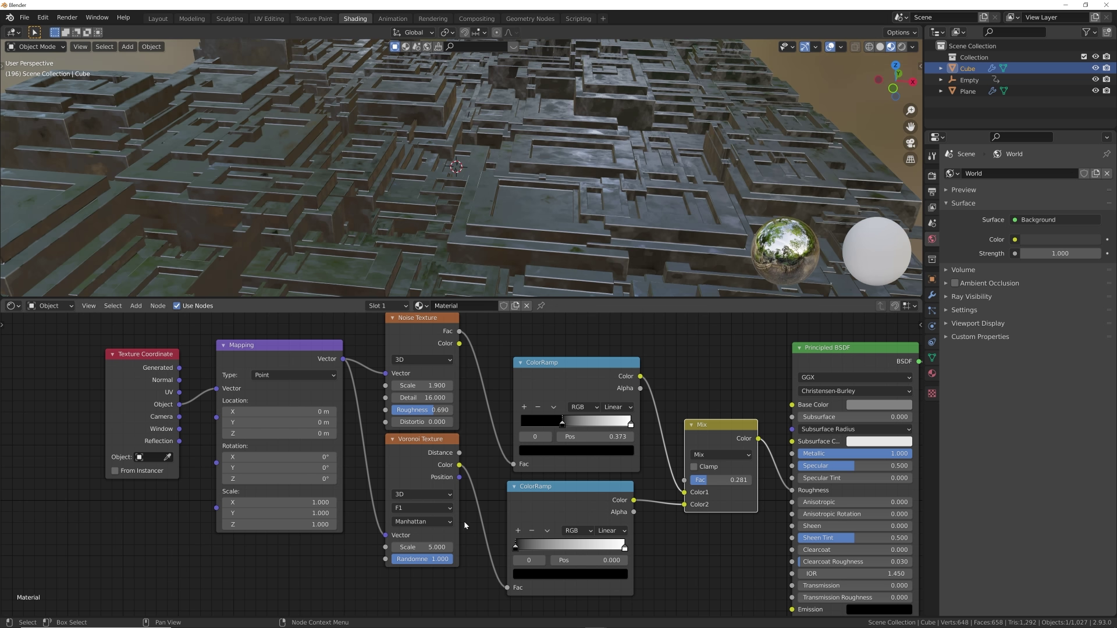
{"action": "left_click_drag", "start_coordinate": [430, 545], "coordinate": [401, 546]}
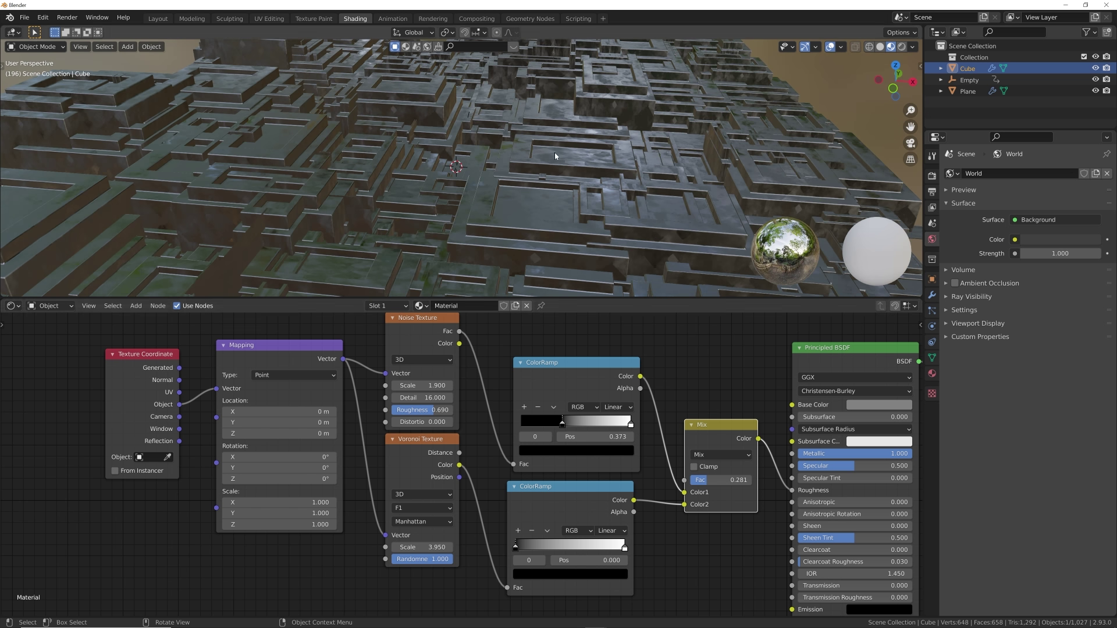
Step: Move all the nodes feeding Roughness upward as a group to free space below them
{"action": "scroll", "coordinate": [669, 445], "scroll_direction": "down", "scroll_amount": 2}
{"action": "scroll", "coordinate": [669, 446], "scroll_direction": "down", "scroll_amount": 1}
{"action": "left_click_drag", "start_coordinate": [573, 345], "coordinate": [298, 462]}
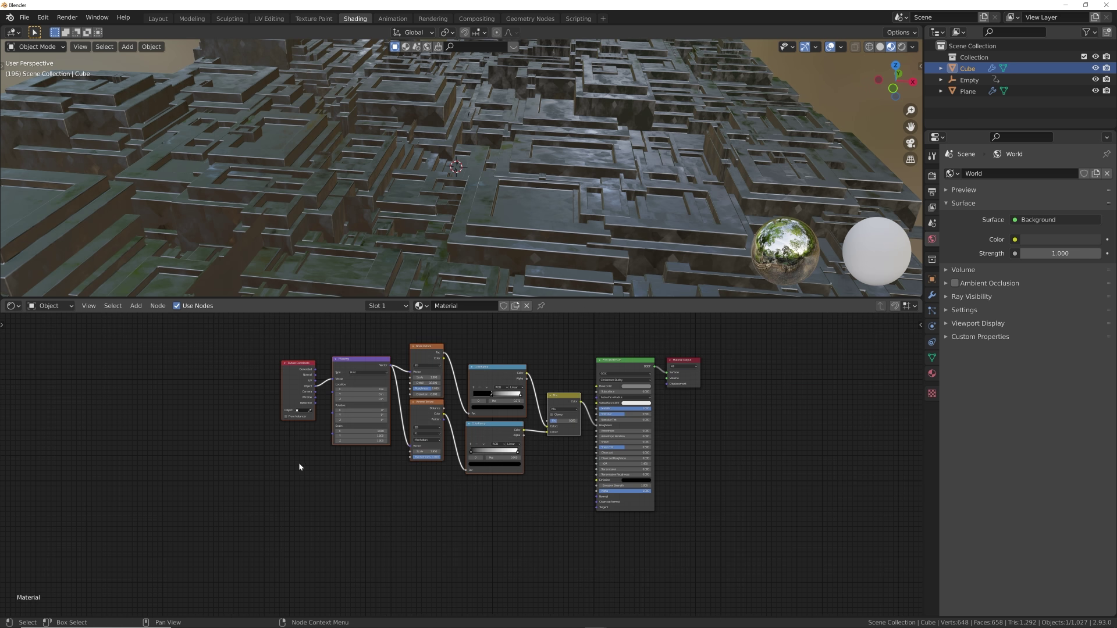
{"action": "key", "text": "g"}
{"action": "left_click", "coordinate": [457, 443]}
{"action": "scroll", "coordinate": [539, 477], "scroll_direction": "up", "scroll_amount": 6}
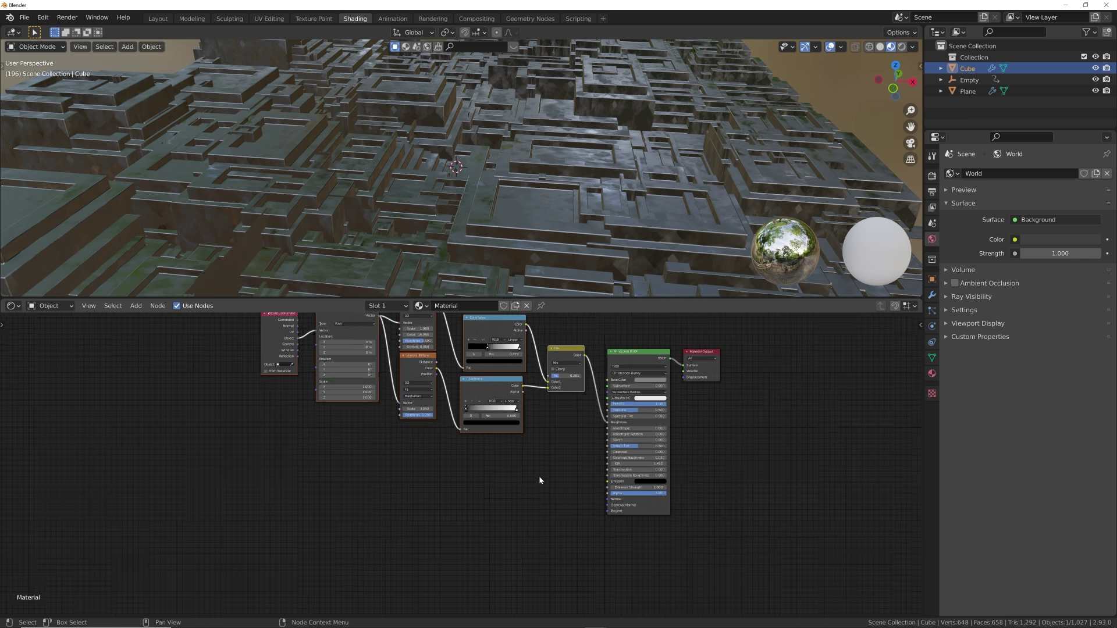
Step: Move the two ColorRamp nodes further up, clearing room beside the Emission input
{"action": "middle_click_drag", "start_coordinate": [535, 449], "coordinate": [536, 529]}
{"action": "scroll", "coordinate": [537, 529], "scroll_direction": "up", "scroll_amount": 1}
{"action": "left_click", "coordinate": [473, 551]}
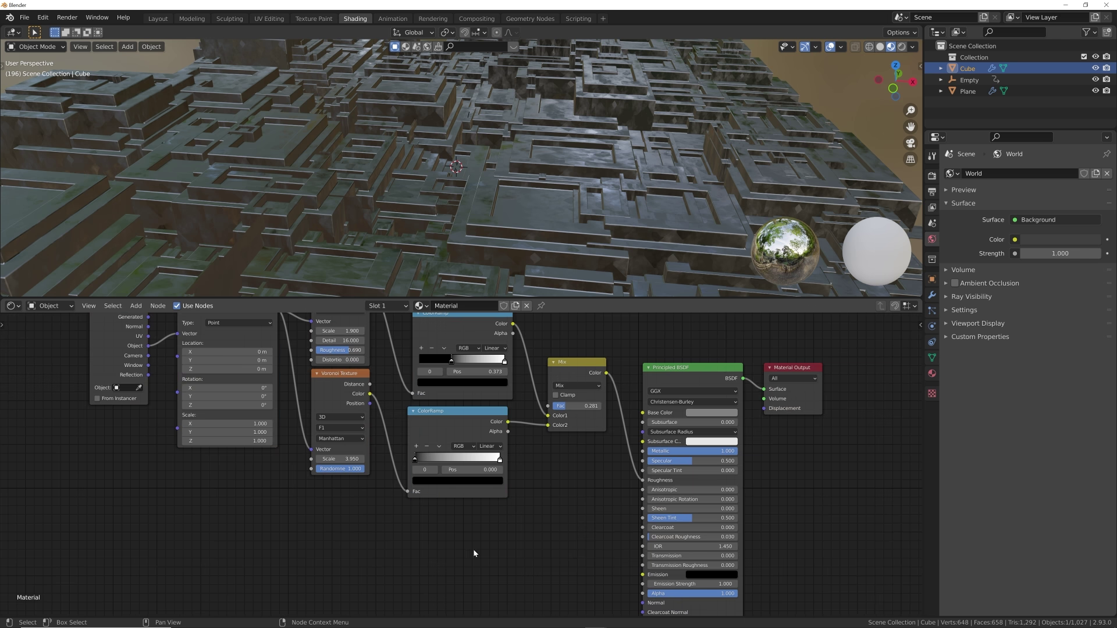
{"action": "scroll", "coordinate": [462, 533], "scroll_direction": "down", "scroll_amount": 2}
{"action": "left_click_drag", "start_coordinate": [461, 533], "coordinate": [484, 374]}
{"action": "left_click_drag", "start_coordinate": [496, 434], "coordinate": [498, 387]}
{"action": "scroll", "coordinate": [470, 463], "scroll_direction": "up", "scroll_amount": 3}
{"action": "middle_click_drag", "start_coordinate": [567, 505], "coordinate": [521, 451]}
{"action": "left_click", "coordinate": [521, 452]}
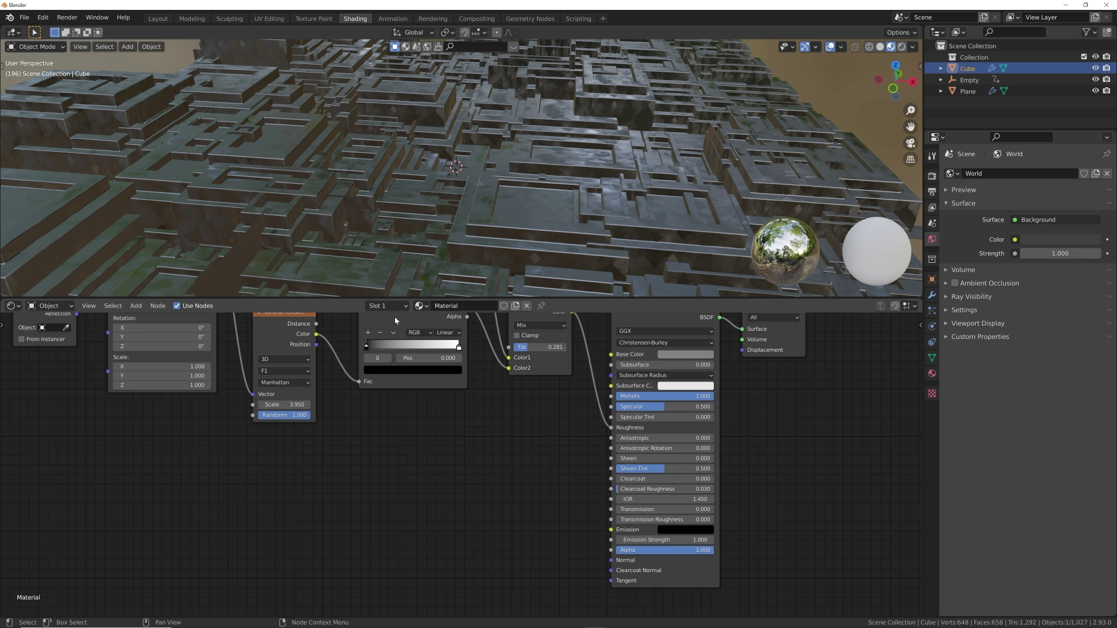
Step: Duplicate the lower ColorRamp, place the copy below it and connect its Color output to the Principled BSDF's Emission
{"action": "middle_click_drag", "start_coordinate": [398, 320], "coordinate": [403, 361]}
{"action": "left_click", "coordinate": [407, 354]}
{"action": "key", "text": "shift+d"}
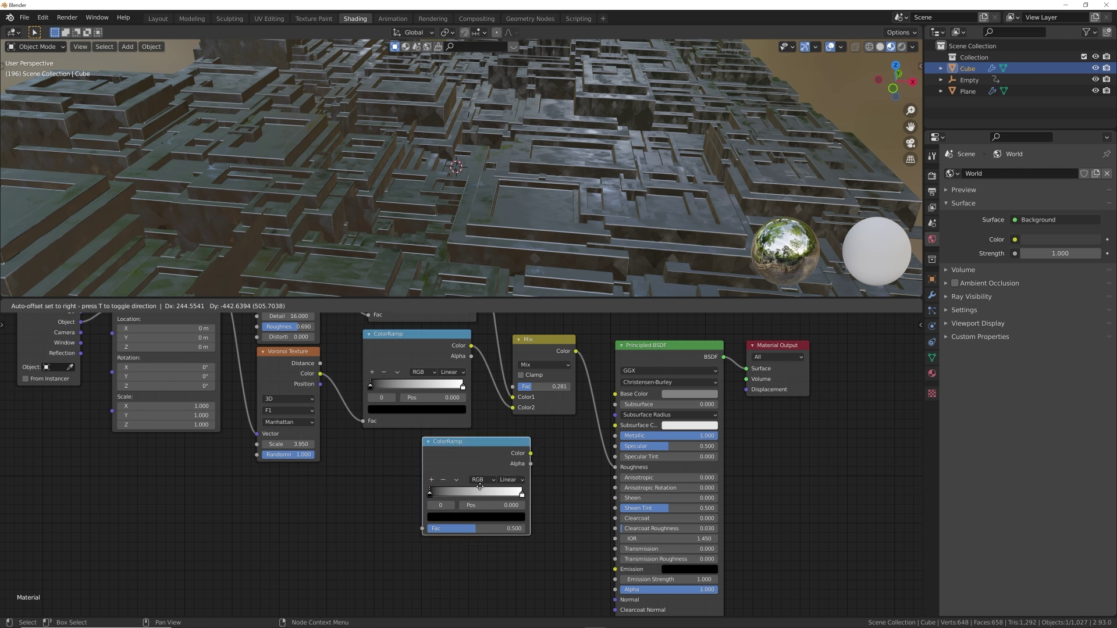
{"action": "left_click", "coordinate": [513, 533]}
{"action": "left_click_drag", "start_coordinate": [576, 524], "coordinate": [614, 569]}
Step: Add a Layer Weight node and connect its Fresnel output to the Fac input of the emission ColorRamp
{"action": "middle_click_drag", "start_coordinate": [443, 492], "coordinate": [493, 461]}
{"action": "key", "text": "shift+a"}
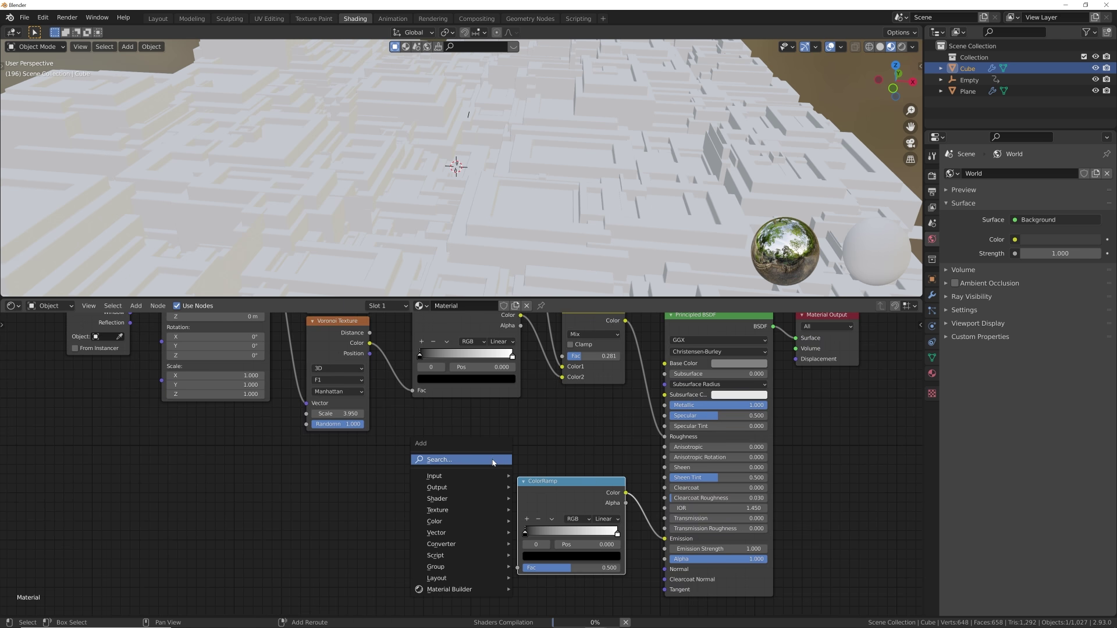
{"action": "left_click", "coordinate": [493, 461]}
{"action": "type", "text": "lay"}
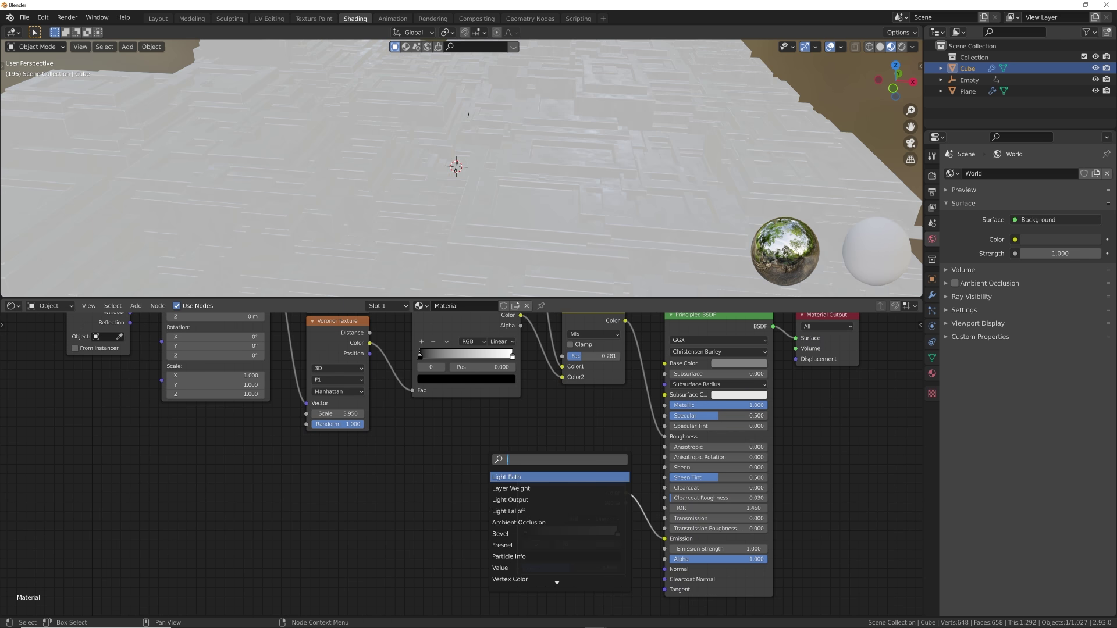
{"action": "key", "text": "Return"}
{"action": "left_click", "coordinate": [441, 485]}
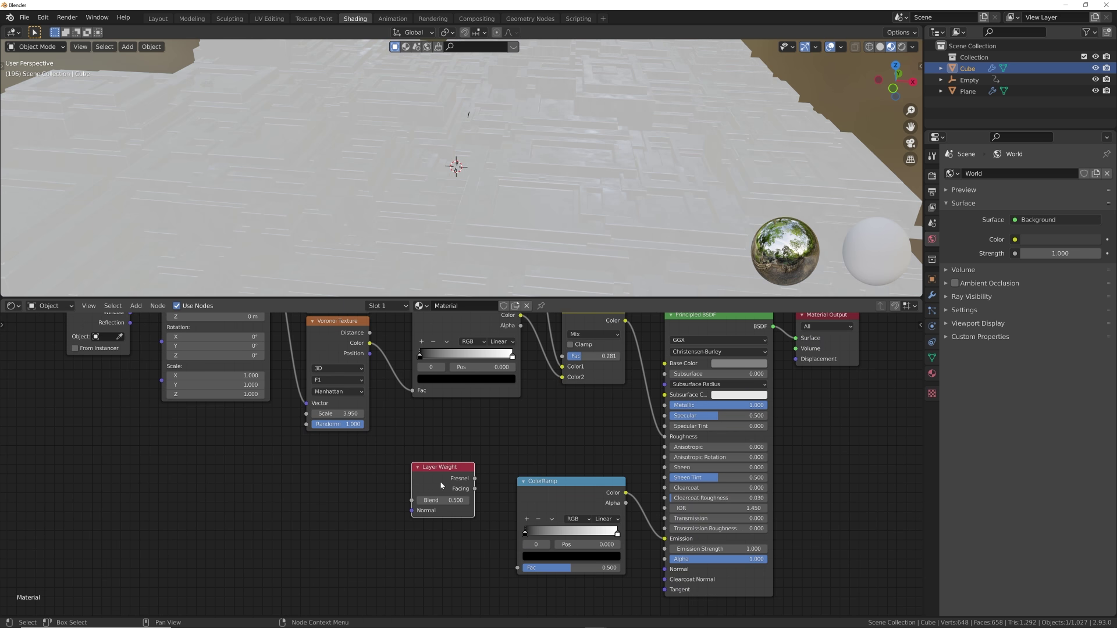
{"action": "left_click_drag", "start_coordinate": [475, 479], "coordinate": [518, 566]}
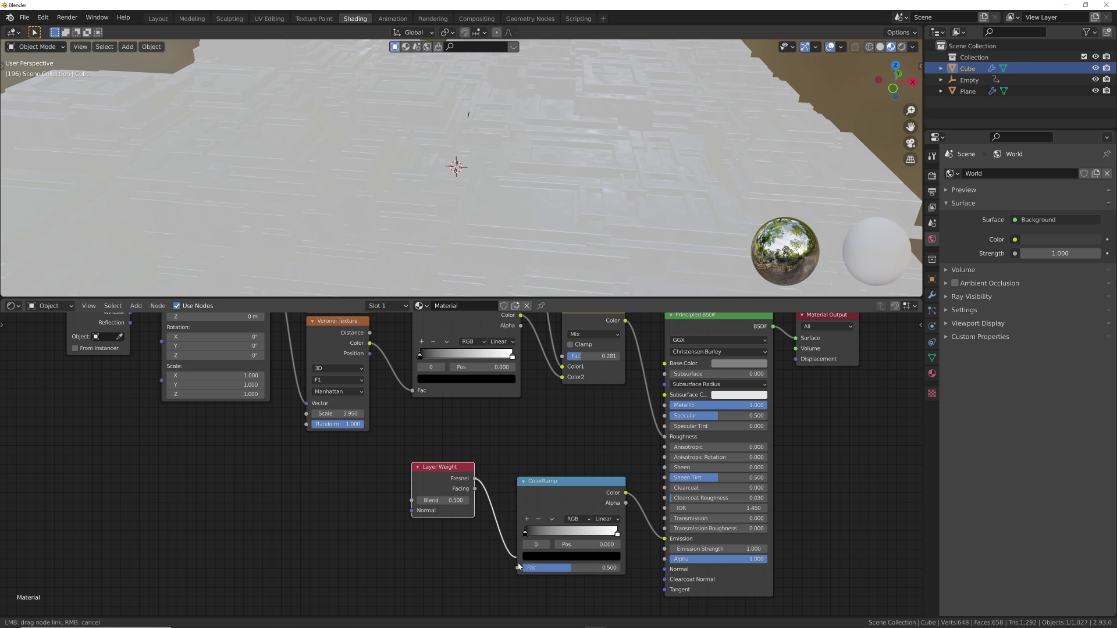
Step: Link Layer Weight's Fresnel to the emission ColorRamp's Fac and recolour the ramp's white stop to bright orange
{"action": "left_click_drag", "start_coordinate": [519, 568], "coordinate": [519, 568]}
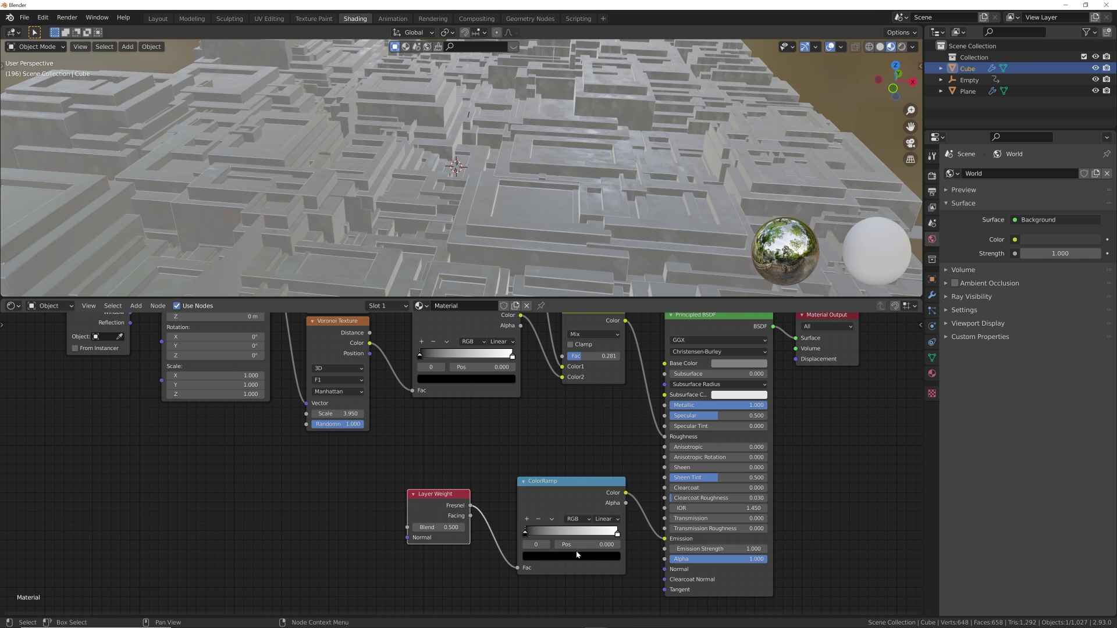
{"action": "left_click", "coordinate": [618, 533]}
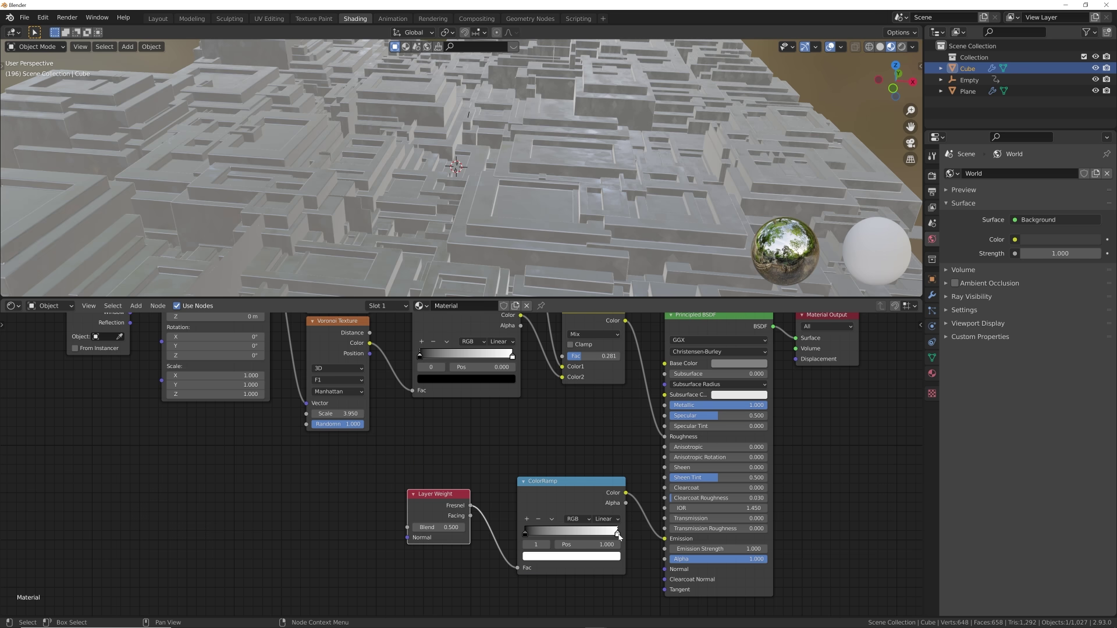
{"action": "left_click", "coordinate": [594, 560]}
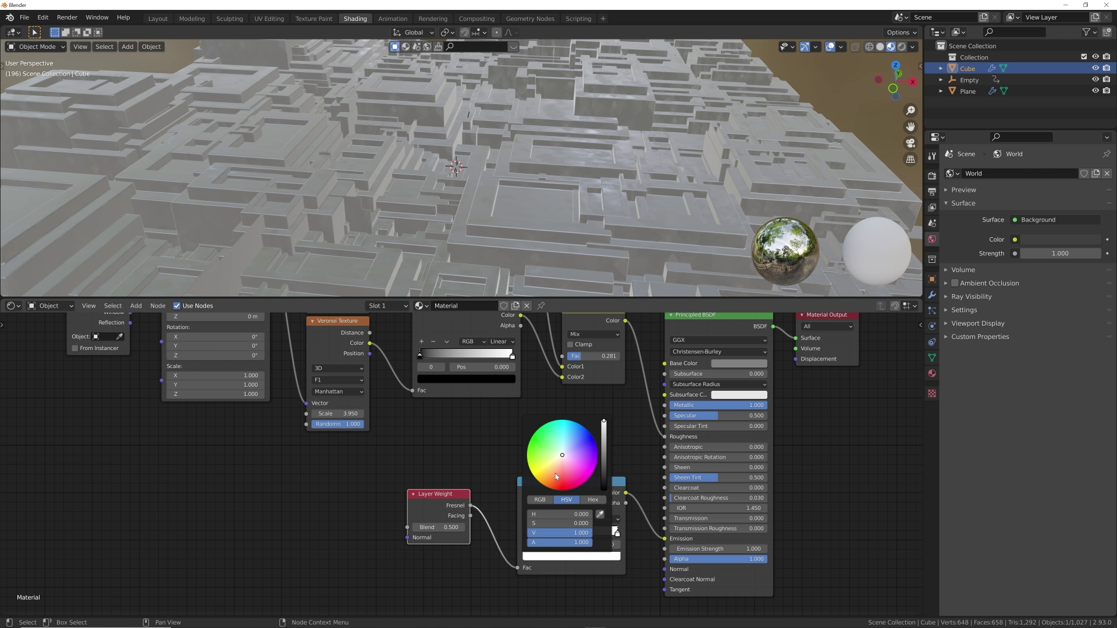
{"action": "left_click", "coordinate": [546, 486]}
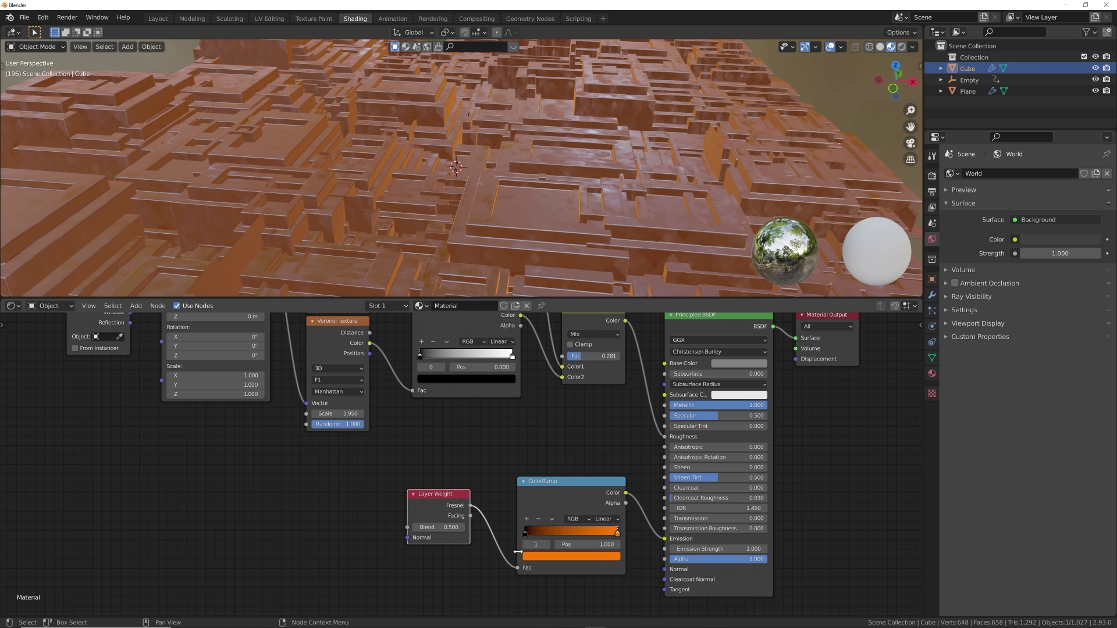
Step: Lower the Layer Weight node's Blend to 0.130
{"action": "scroll", "coordinate": [455, 531], "scroll_direction": "up", "scroll_amount": 4}
{"action": "middle_click_drag", "start_coordinate": [496, 519], "coordinate": [538, 496]}
{"action": "left_click_drag", "start_coordinate": [482, 529], "coordinate": [436, 527]}
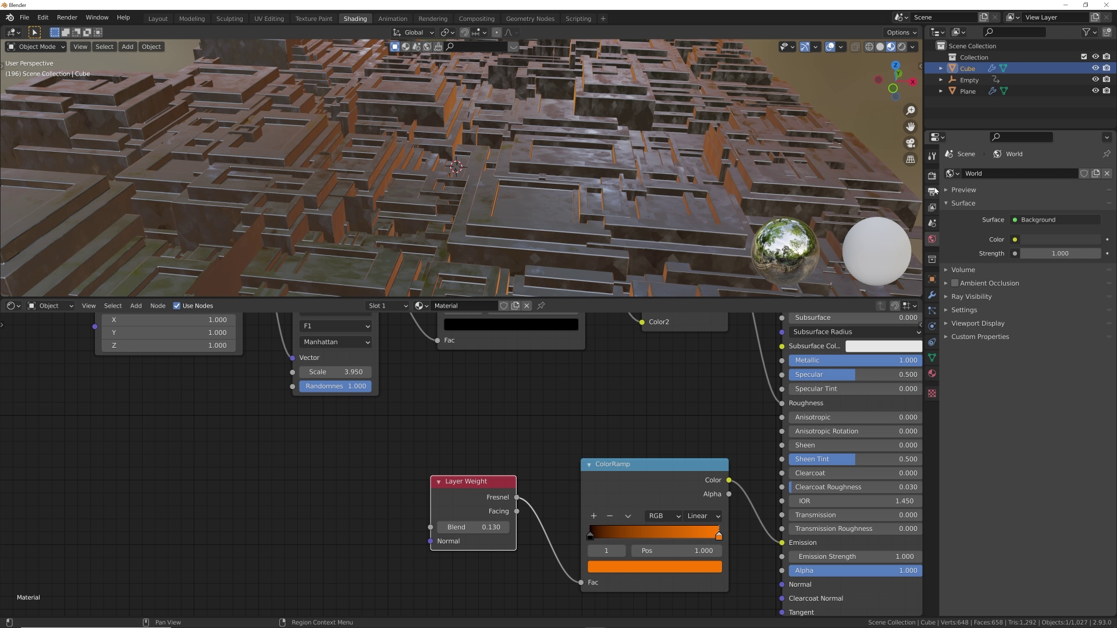
Step: Switch the scene's render engine to Eevee
{"action": "left_click", "coordinate": [931, 177]}
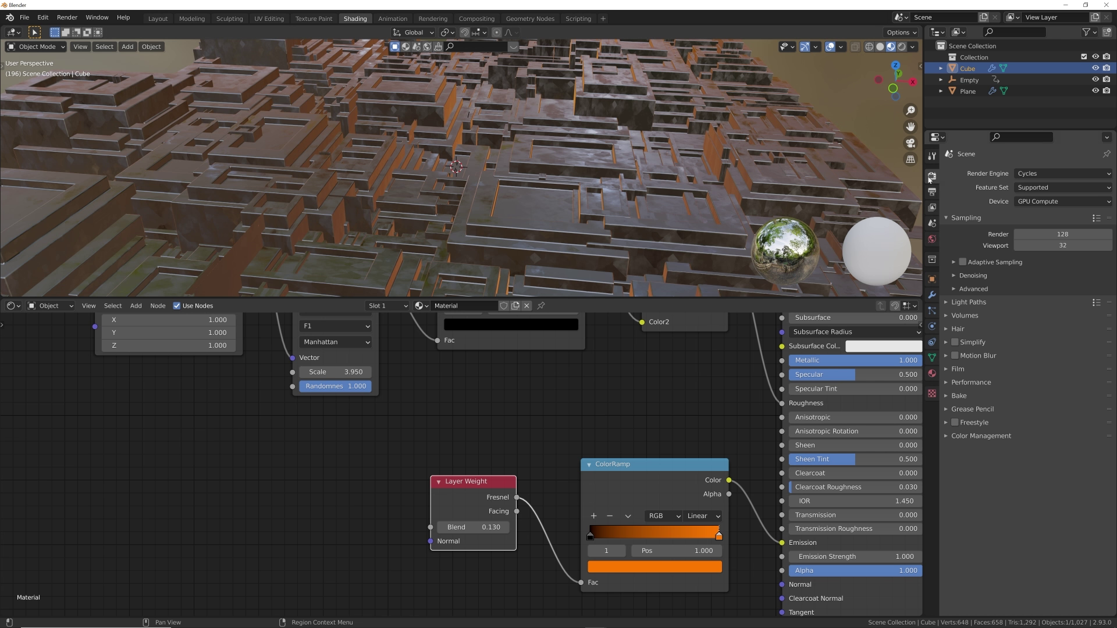
{"action": "left_click", "coordinate": [1035, 174]}
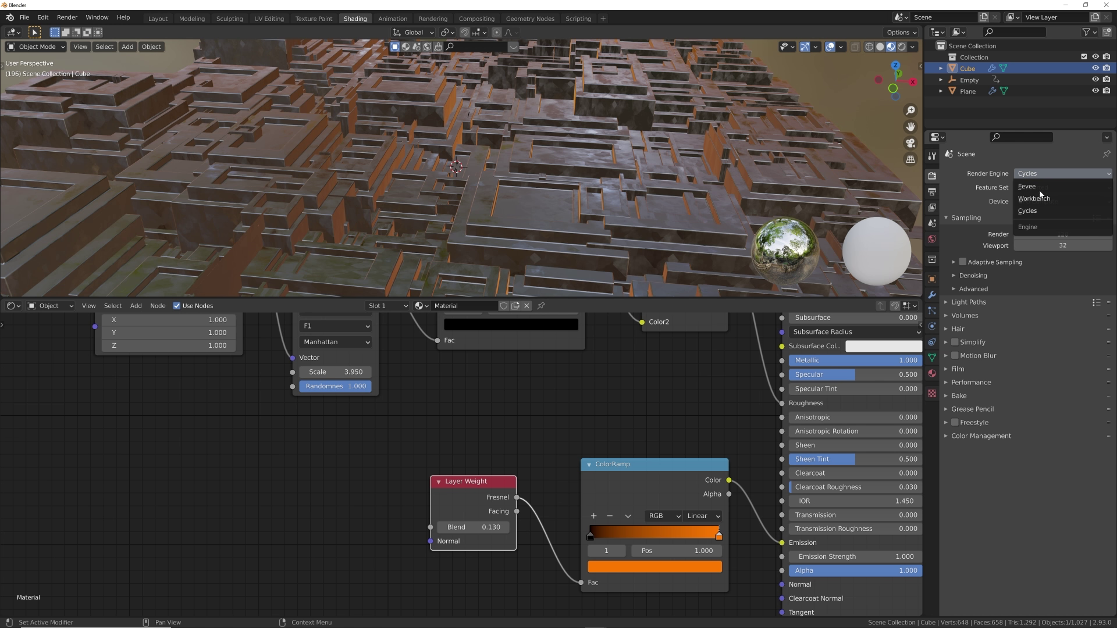
{"action": "left_click", "coordinate": [1040, 185]}
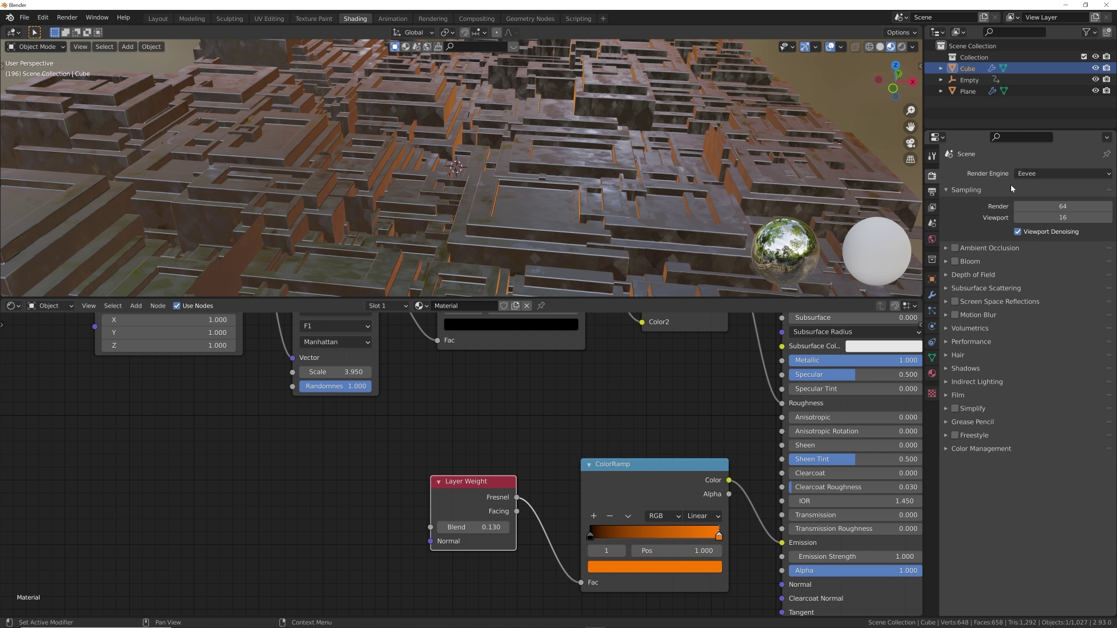
Step: Enable Ambient Occlusion, Bloom, Screen Space Reflections and Motion Blur, and set the reflections' Trace Precision to 1.000
{"action": "left_click_drag", "start_coordinate": [955, 249], "coordinate": [959, 313]}
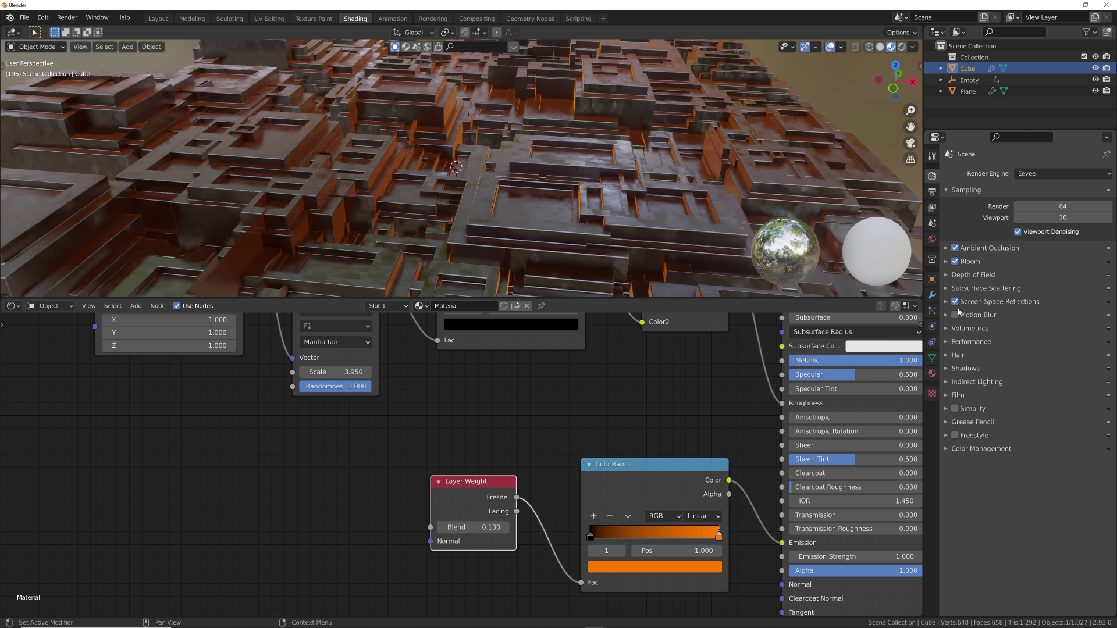
{"action": "left_click", "coordinate": [972, 304]}
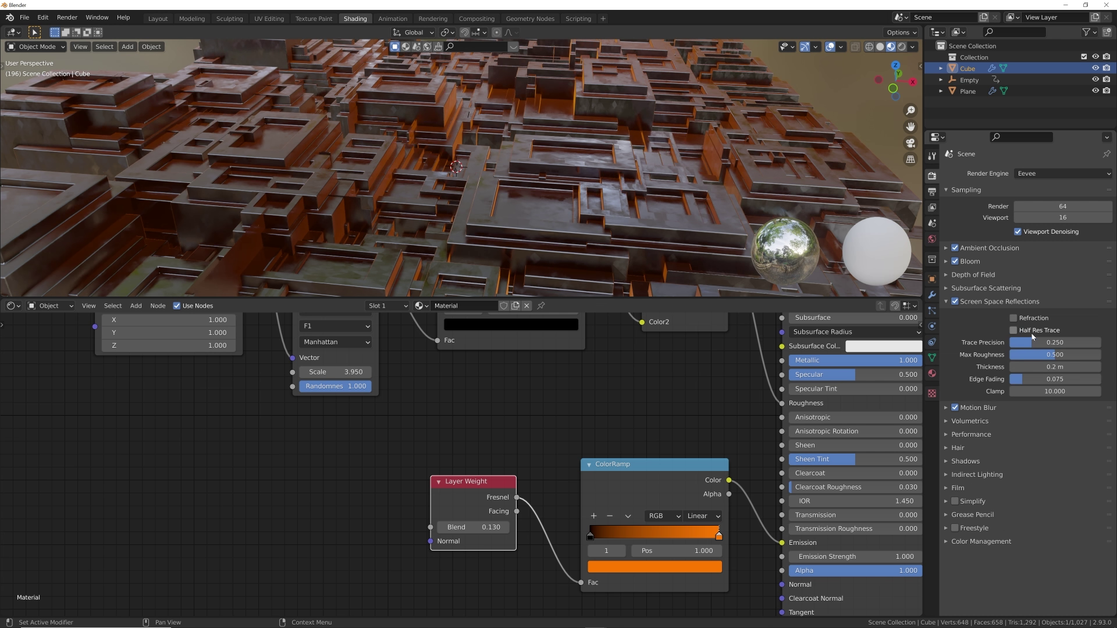
{"action": "left_click_drag", "start_coordinate": [1042, 343], "coordinate": [1074, 343]}
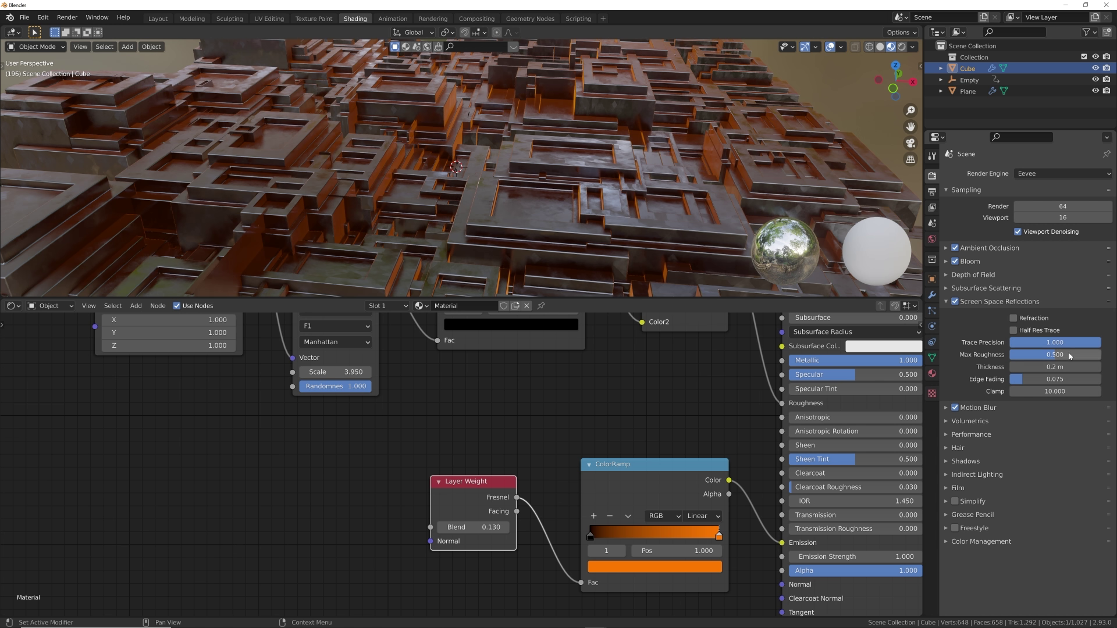
Step: Raise the Principled BSDF's Emission Strength to 18
{"action": "middle_click_drag", "start_coordinate": [576, 168], "coordinate": [549, 138]}
{"action": "middle_click_drag", "start_coordinate": [820, 556], "coordinate": [692, 519]}
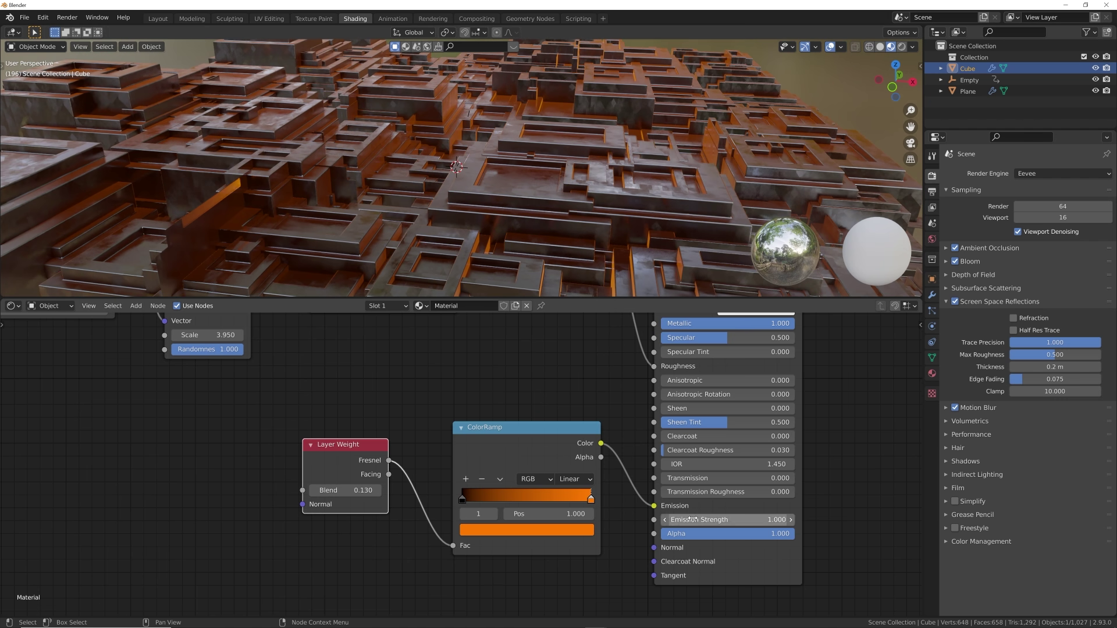
{"action": "left_click_drag", "start_coordinate": [691, 519], "coordinate": [762, 519]}
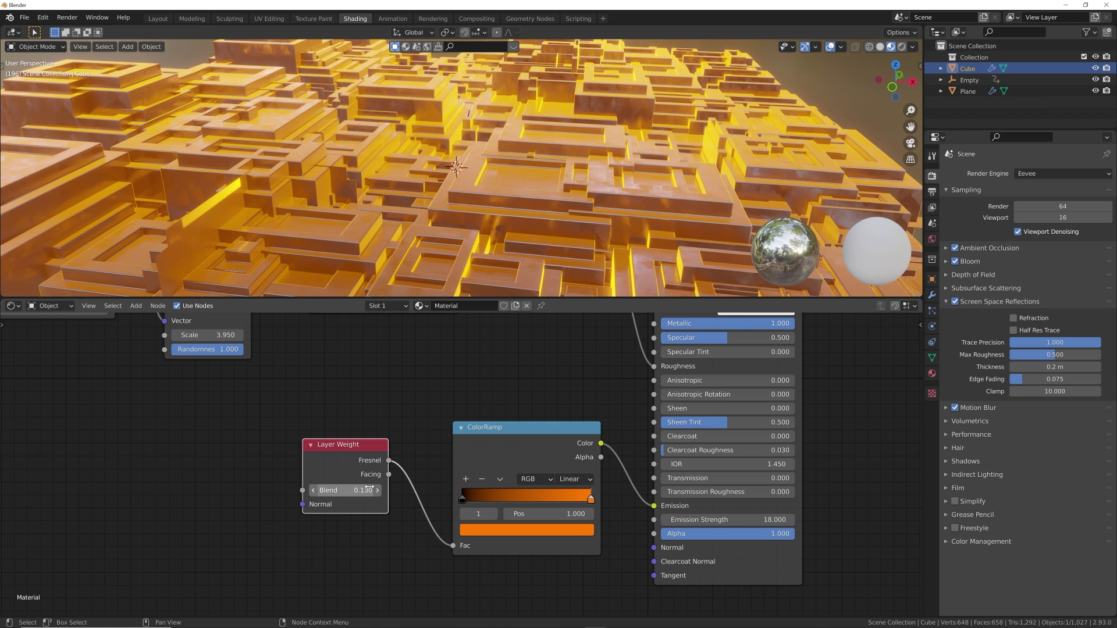
Step: Reduce the Layer Weight node's Blend to 0.010 so the glow stays limited to fewer faces
{"action": "mouse_move", "coordinate": [349, 490]}
{"action": "left_mouse_down"}
{"action": "mouse_move", "coordinate": [366, 490]}
{"action": "mouse_move", "coordinate": [331, 490]}
{"action": "left_mouse_up"}
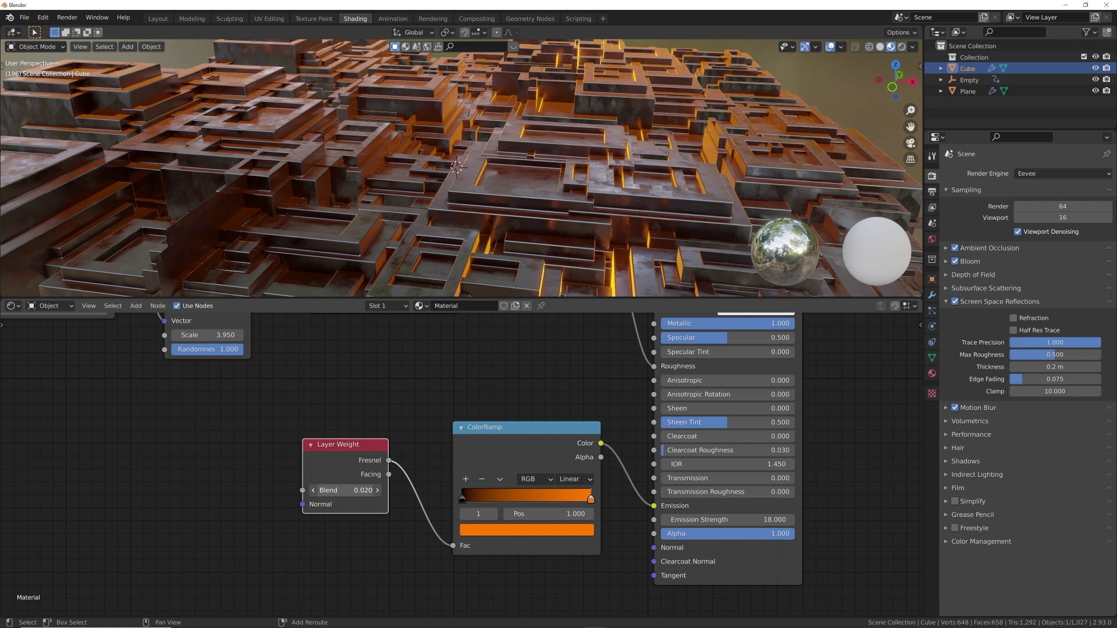
{"action": "left_click", "coordinate": [343, 490]}
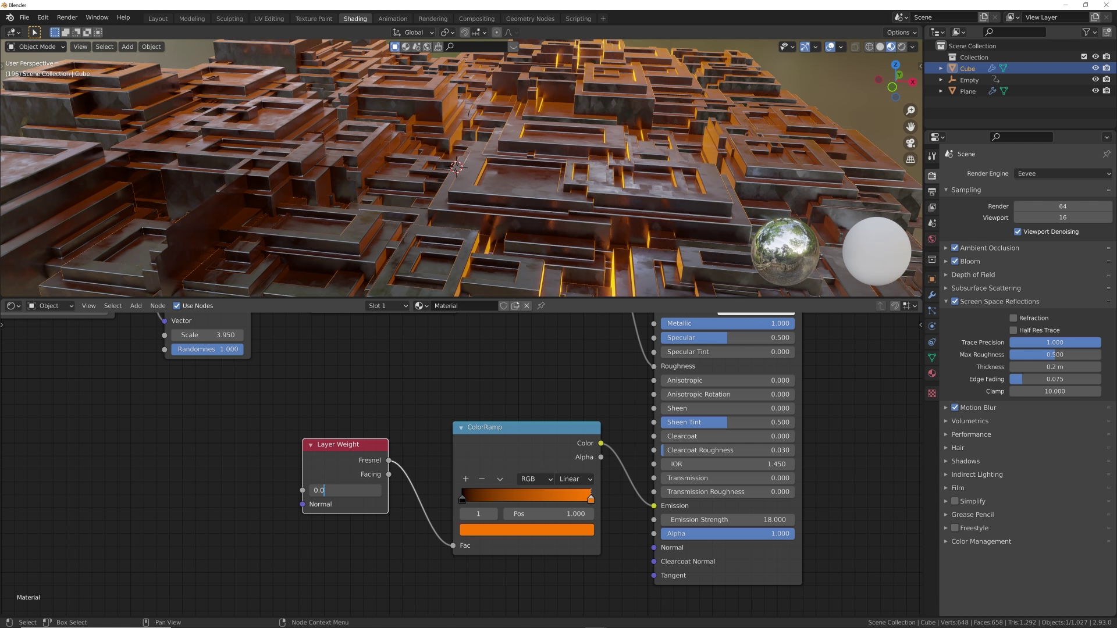
{"action": "key", "text": "Return"}
{"action": "mouse_move", "coordinate": [565, 119]}
{"action": "middle_mouse_down"}
{"action": "mouse_move", "coordinate": [563, 166]}
{"action": "mouse_move", "coordinate": [566, 139]}
{"action": "middle_mouse_up"}
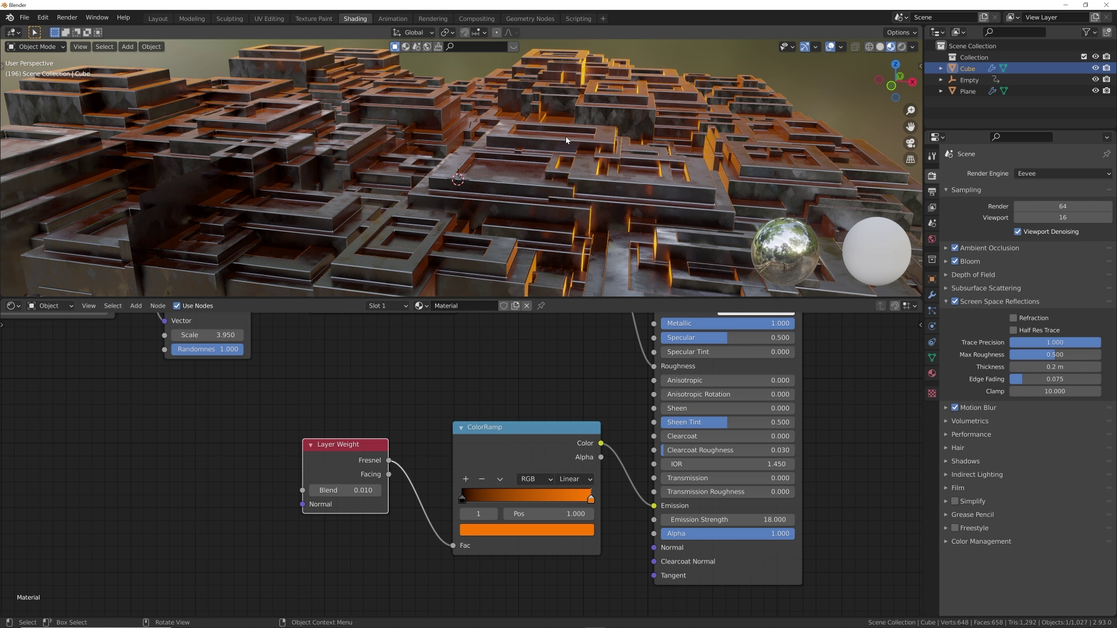
Step: Move the Layer Weight and orange ColorRamp nodes upward to free space beside the Normal input
{"action": "scroll", "coordinate": [568, 408], "scroll_direction": "down", "scroll_amount": 4}
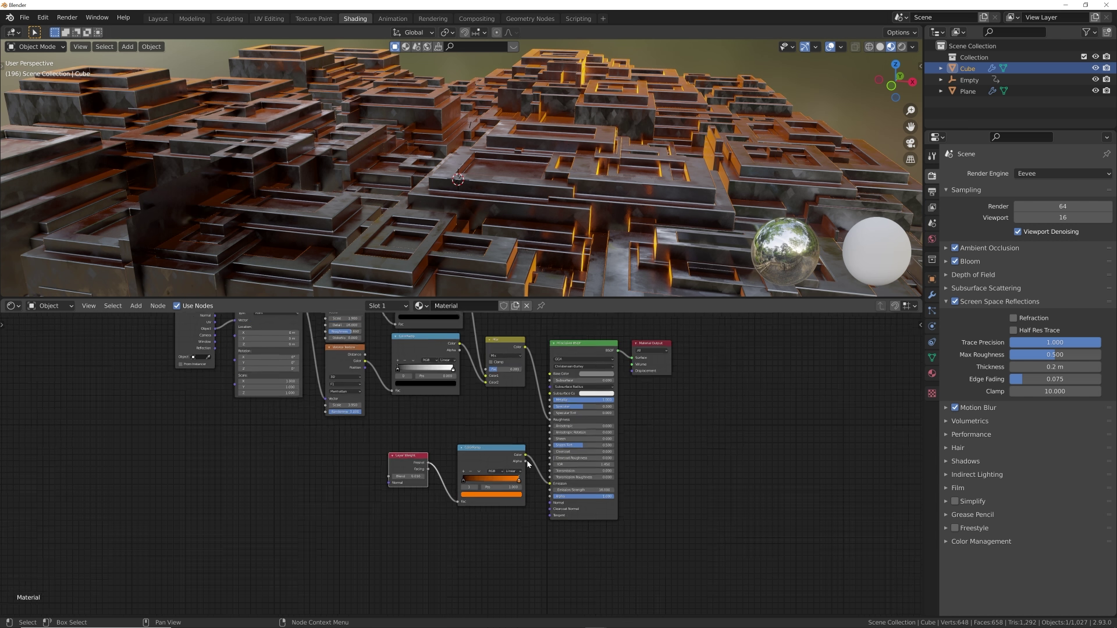
{"action": "scroll", "coordinate": [383, 507], "scroll_direction": "up", "scroll_amount": 2}
{"action": "left_click_drag", "start_coordinate": [491, 514], "coordinate": [488, 449]}
{"action": "left_click", "coordinate": [515, 486]}
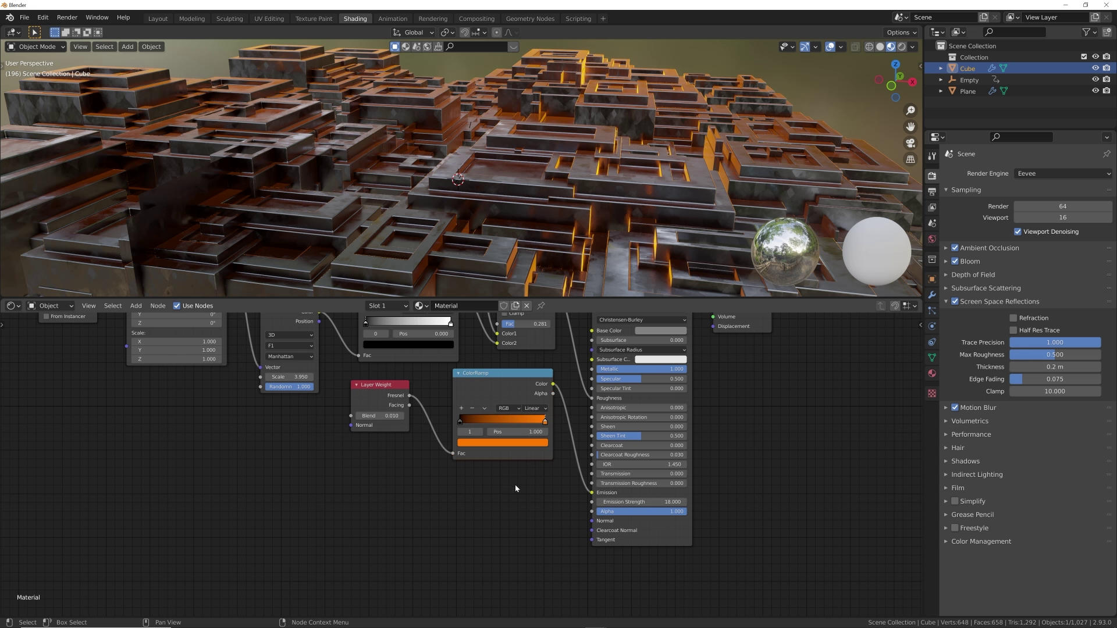
Step: Add a Bump node below the orange ColorRamp and connect its Normal output to the Principled BSDF's Normal input
{"action": "key", "text": "shift+a"}
{"action": "left_click", "coordinate": [516, 484]}
{"action": "type", "text": "bum"}
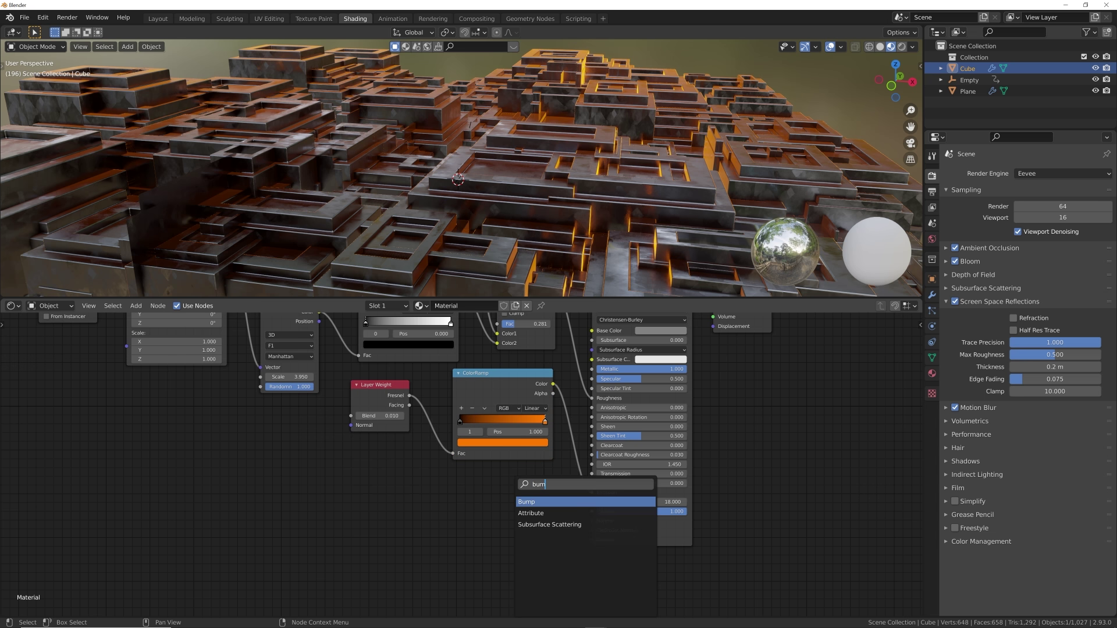
{"action": "key", "text": "Return"}
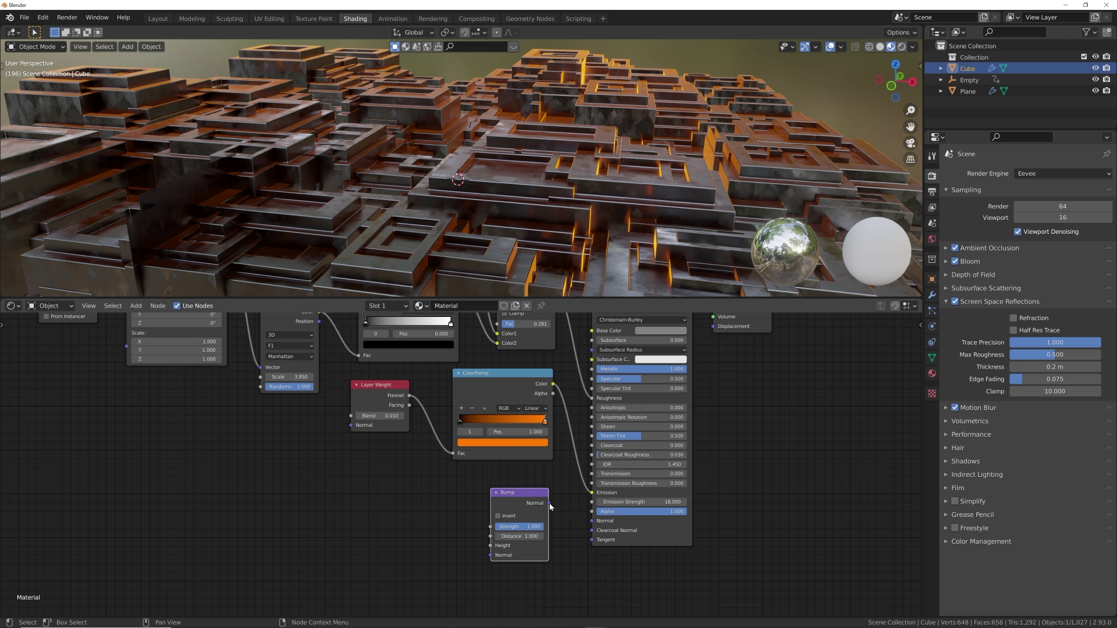
{"action": "left_click_drag", "start_coordinate": [549, 504], "coordinate": [595, 523]}
Step: Connect the Voronoi Texture's Color output to the Bump node's Height and set the bump Strength to 0.353
{"action": "middle_click_drag", "start_coordinate": [429, 412], "coordinate": [452, 462]}
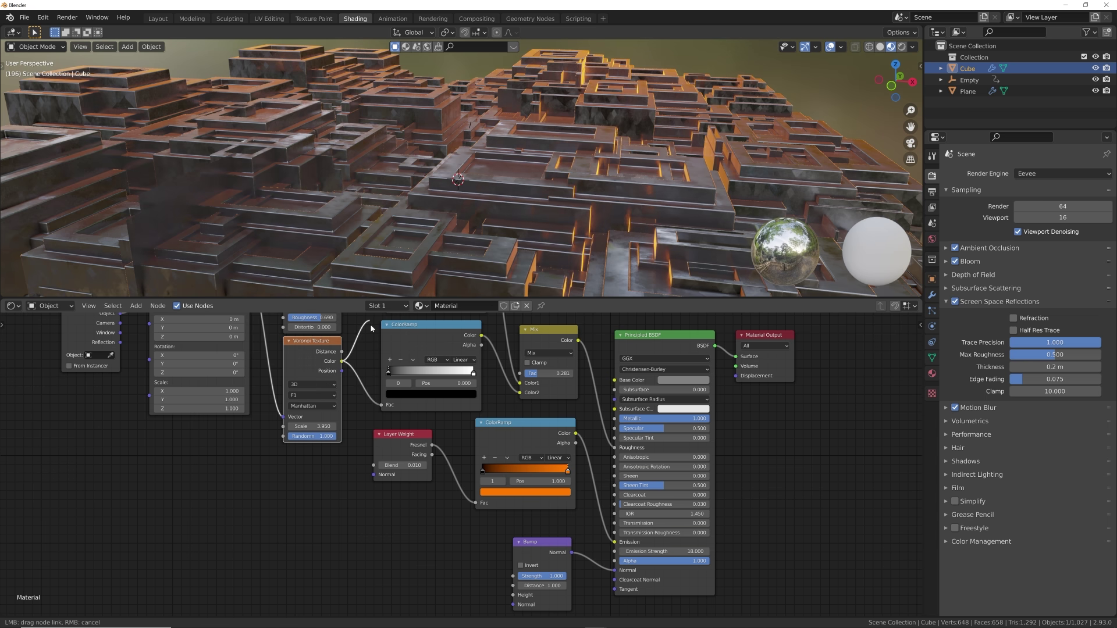
{"action": "left_click_drag", "start_coordinate": [343, 361], "coordinate": [509, 576]}
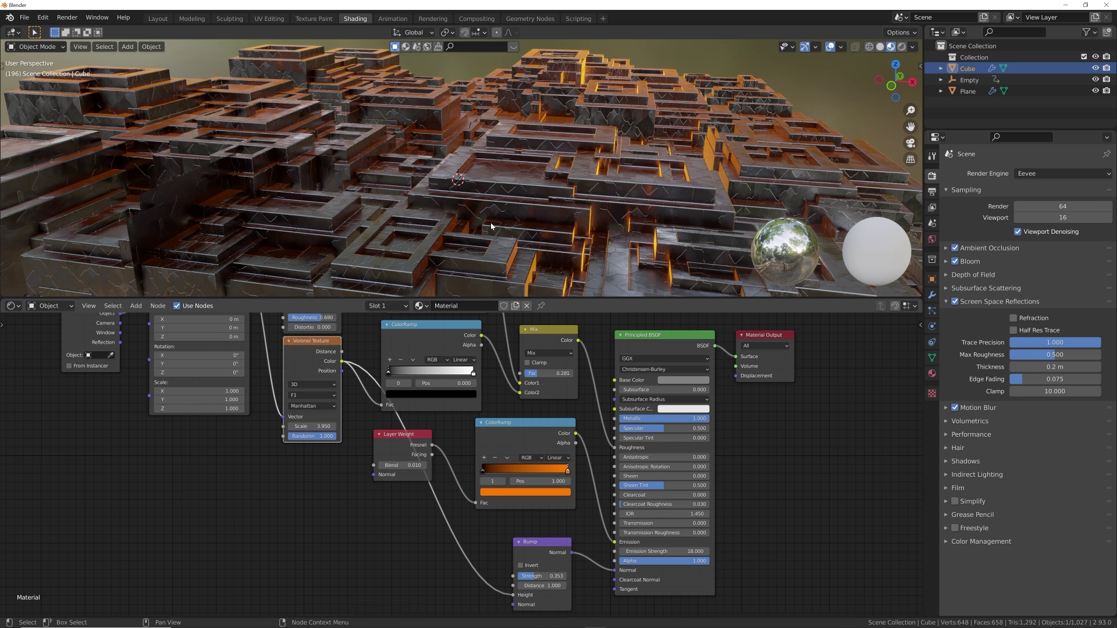
{"action": "mouse_move", "coordinate": [490, 223]}
{"action": "middle_mouse_down"}
{"action": "mouse_move", "coordinate": [432, 232]}
{"action": "mouse_move", "coordinate": [485, 209]}
{"action": "middle_mouse_up"}
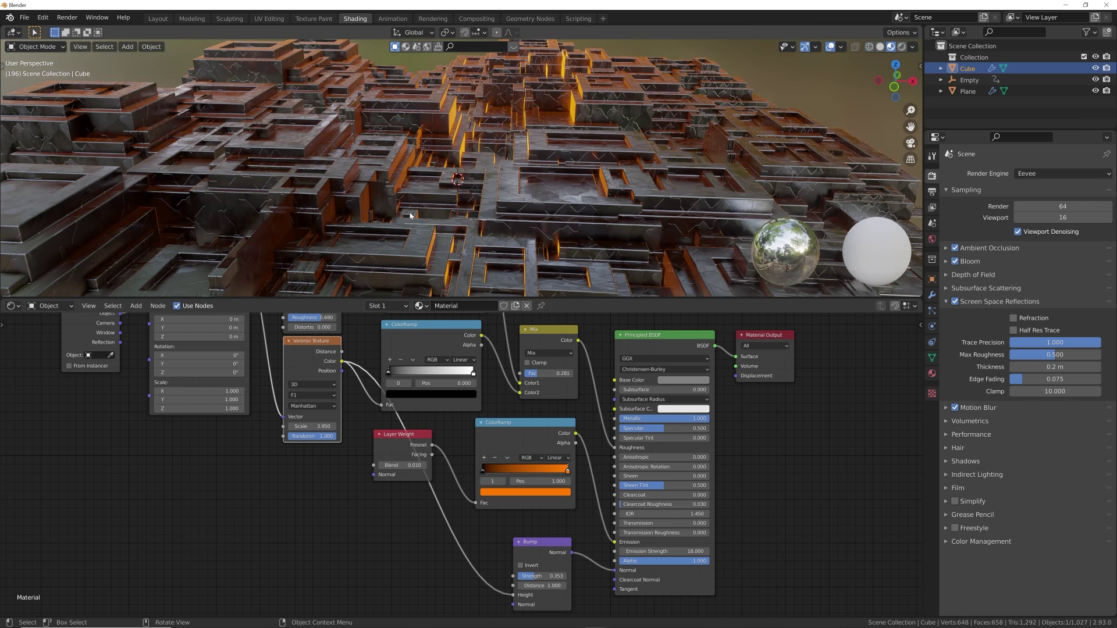
Step: Return to the Layout workspace and display the viewport in Rendered shading
{"action": "left_click", "coordinate": [157, 19]}
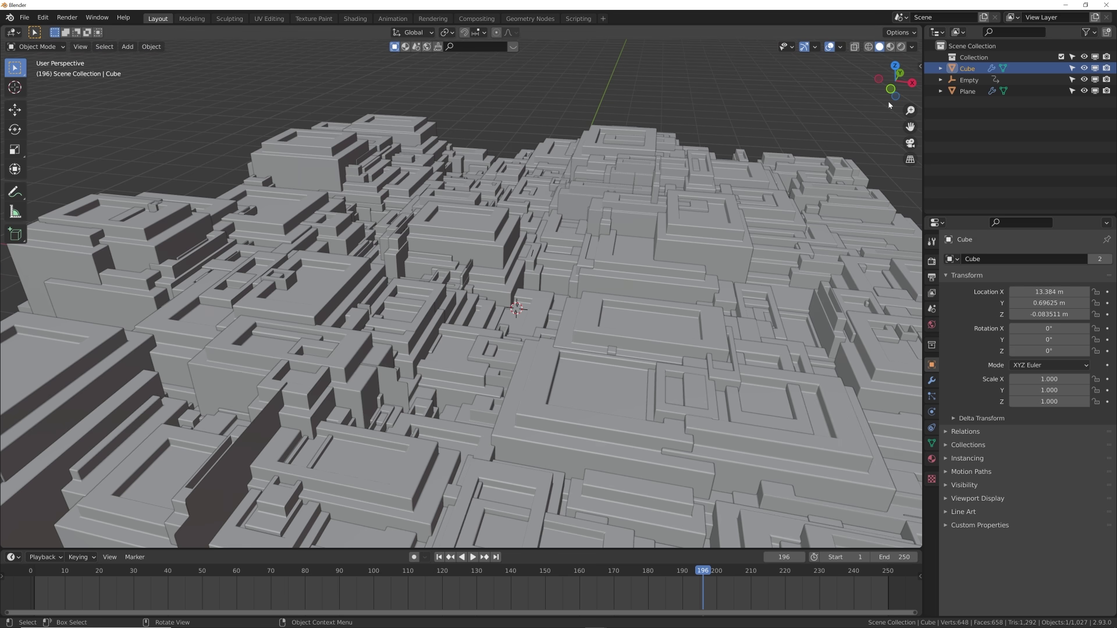
{"action": "left_click", "coordinate": [901, 46]}
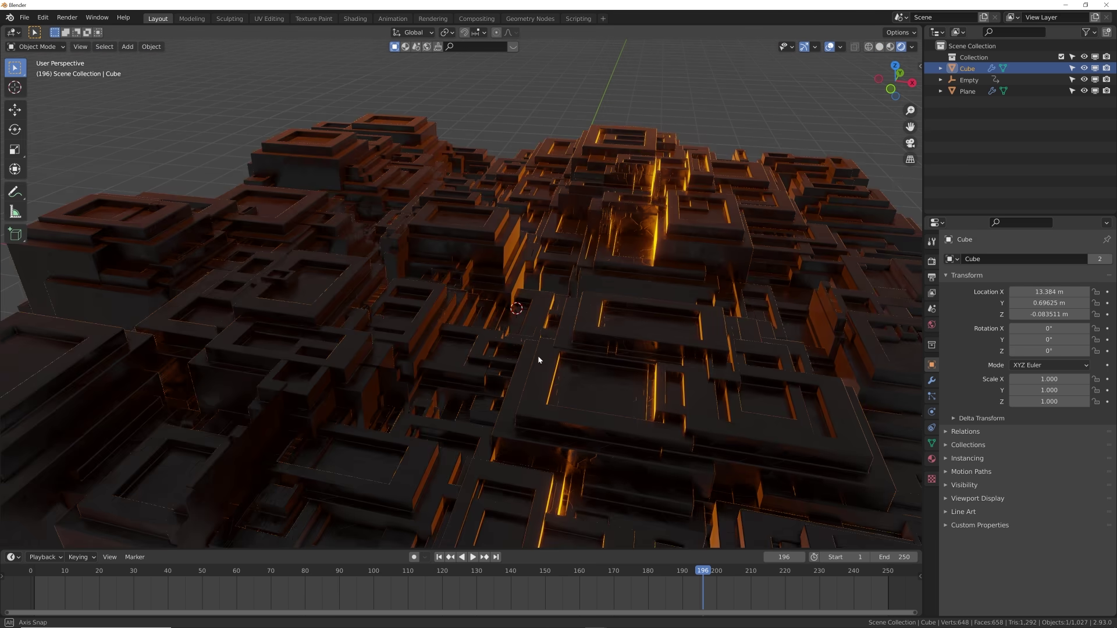
{"action": "middle_click_drag", "start_coordinate": [538, 355], "coordinate": [552, 344]}
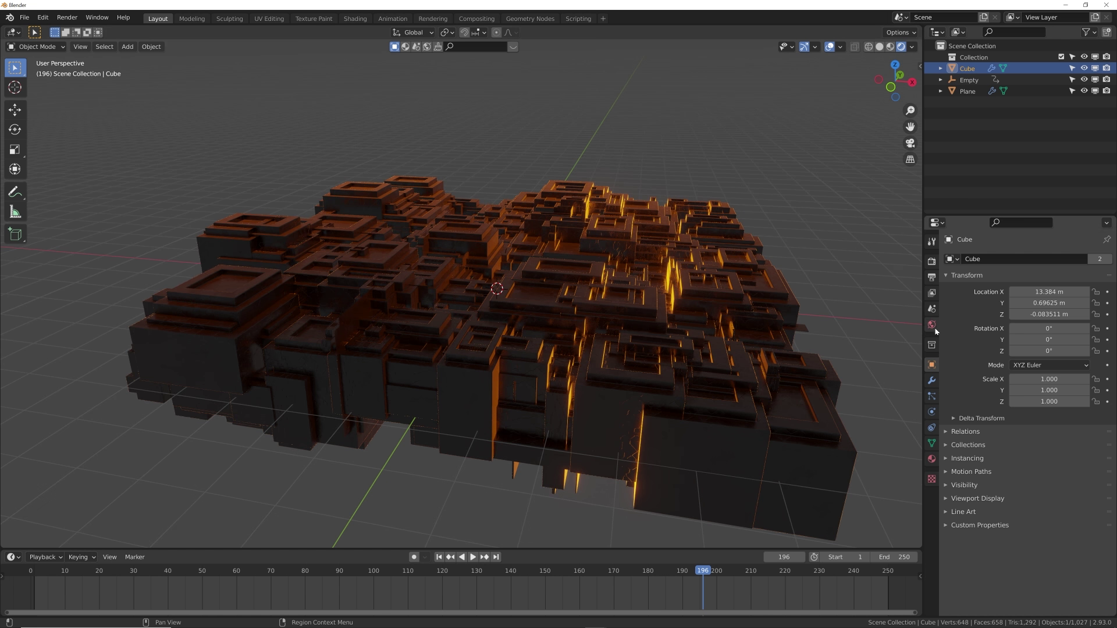
Step: Set the World background color to pure black
{"action": "left_click", "coordinate": [931, 324]}
{"action": "left_click", "coordinate": [1051, 331]}
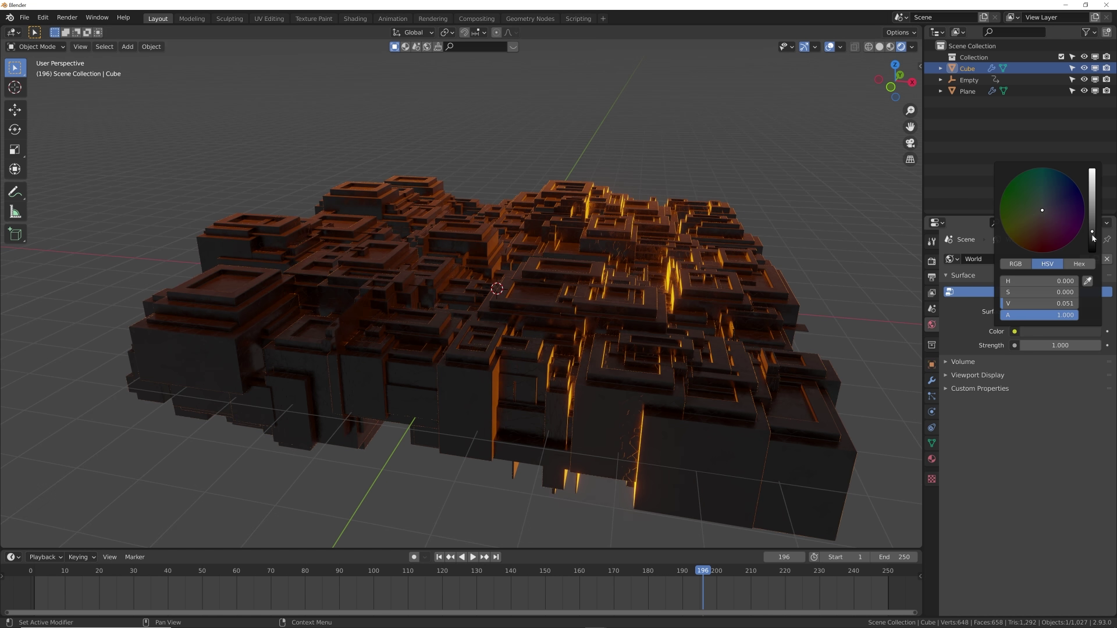
{"action": "left_click_drag", "start_coordinate": [1092, 235], "coordinate": [1093, 256]}
{"action": "middle_click_drag", "start_coordinate": [726, 289], "coordinate": [641, 312]}
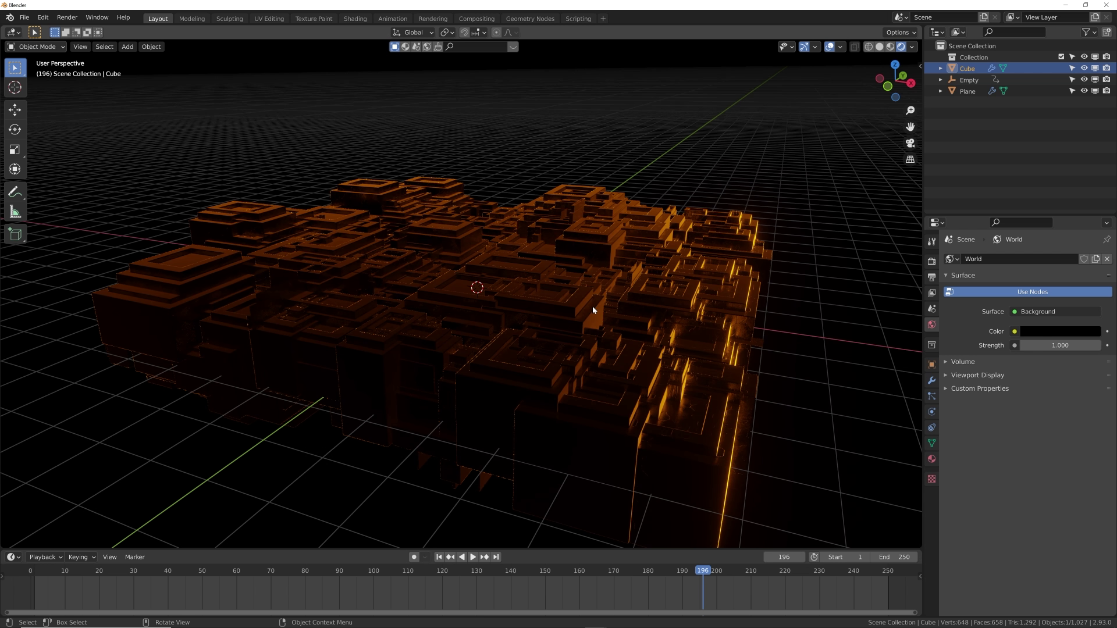
Step: Switch the viewport to Solid shading, add a camera and align it to the current view of the cubes
{"action": "left_click", "coordinate": [879, 46]}
{"action": "scroll", "coordinate": [631, 244], "scroll_direction": "up", "scroll_amount": 5}
{"action": "key", "text": "shift+a"}
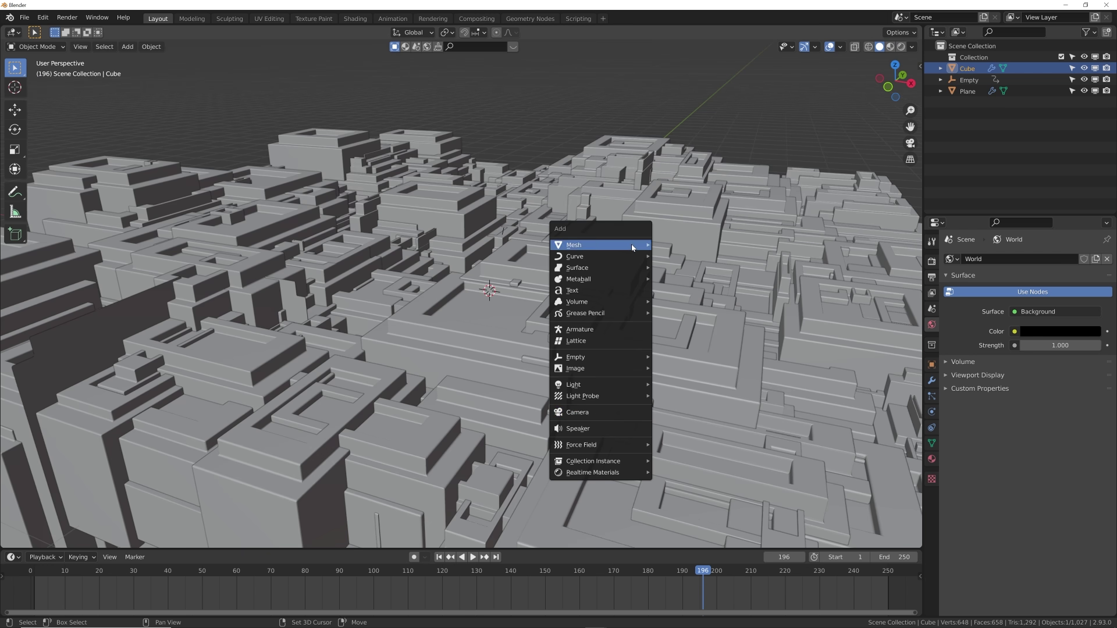
{"action": "left_click", "coordinate": [577, 412]}
{"action": "middle_click_drag", "start_coordinate": [577, 412], "coordinate": [519, 228]}
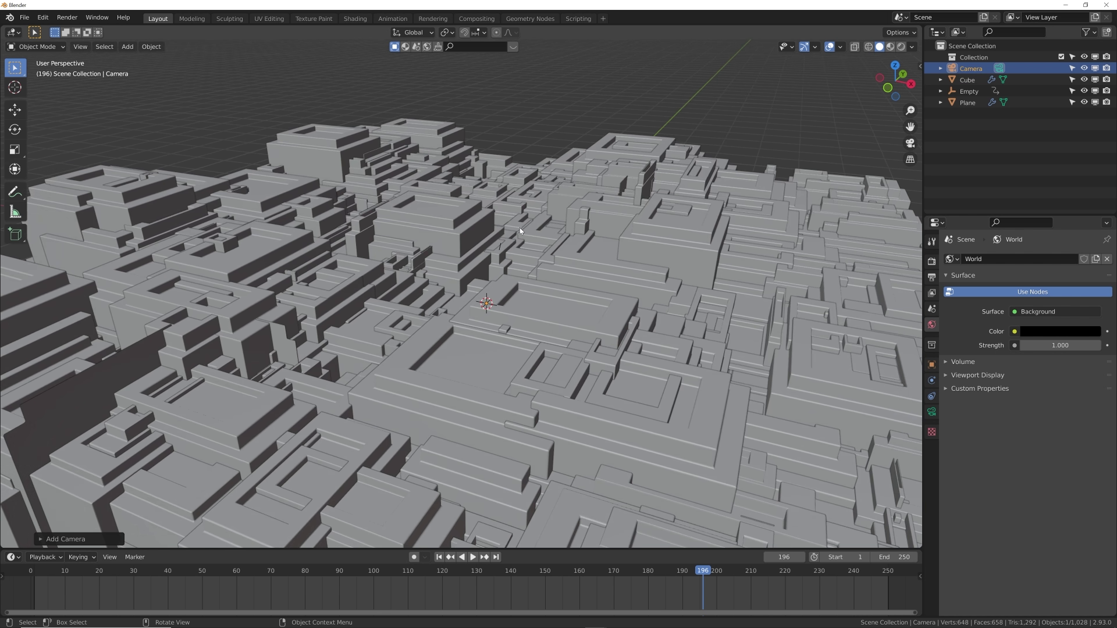
{"action": "key", "text": "ctrl+alt+KP_0"}
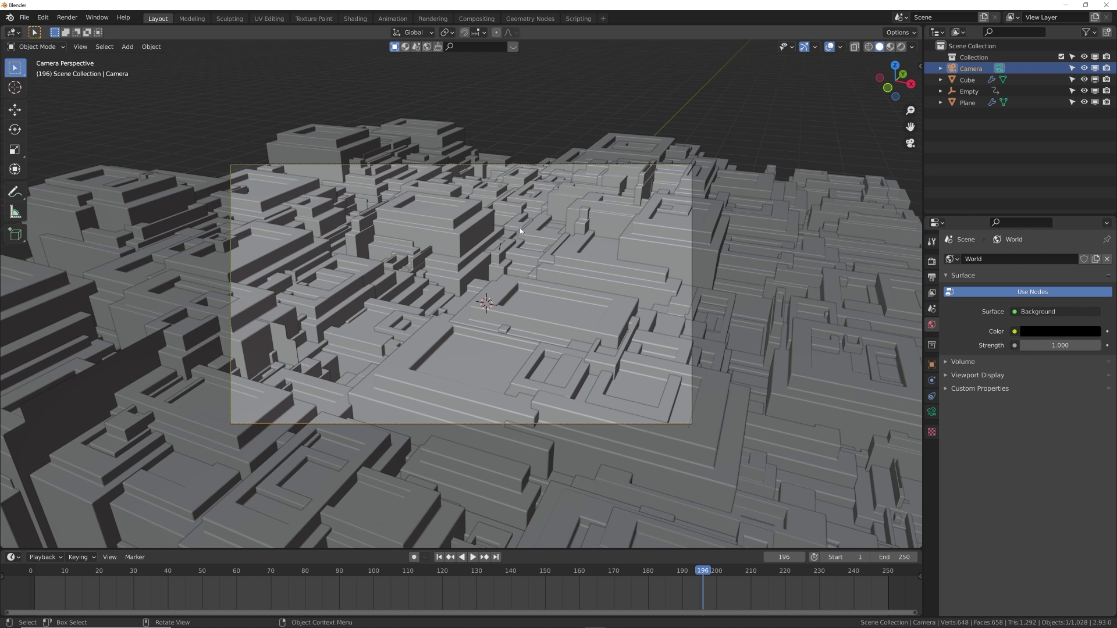
Step: Reposition the camera to frame the cubes, then pull it back about 0.45 m along its local Z axis
{"action": "key", "text": "g"}
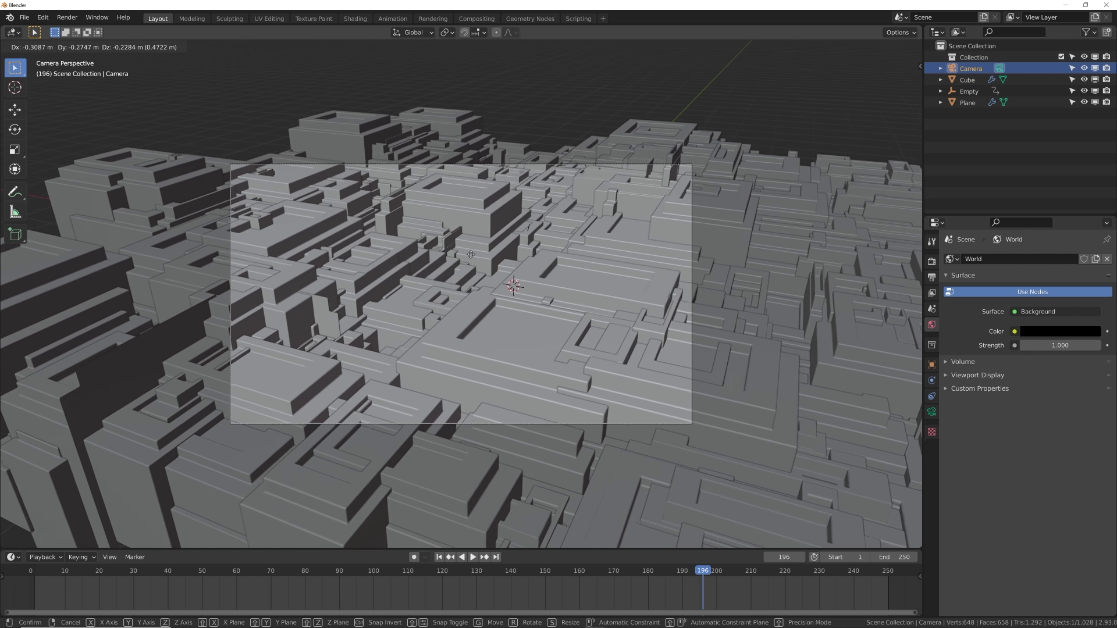
{"action": "left_click", "coordinate": [445, 263]}
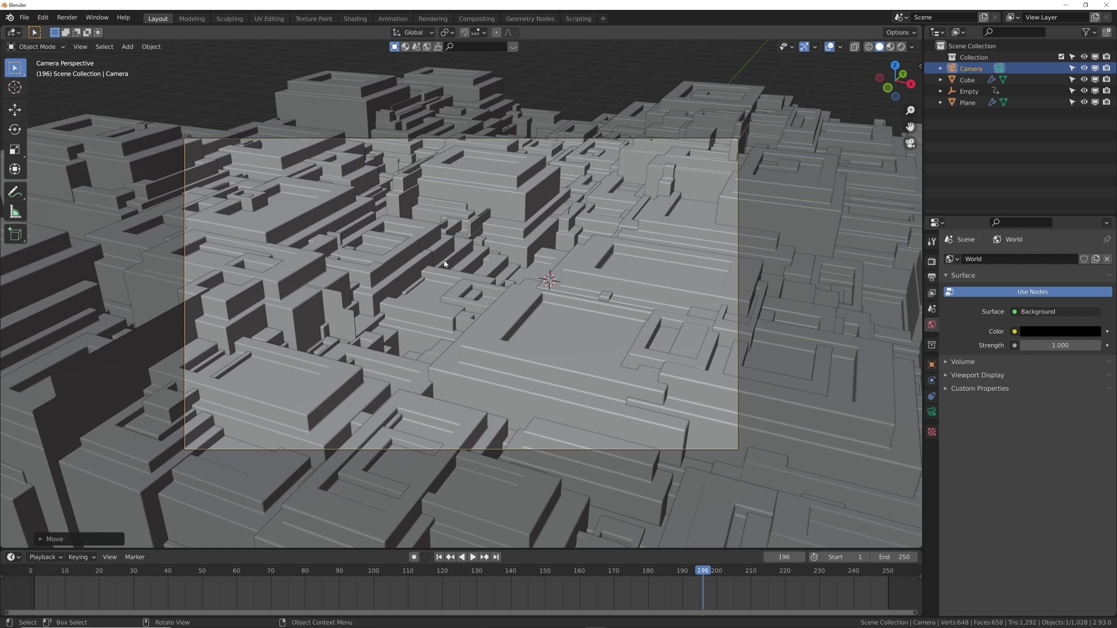
{"action": "key", "text": "g"}
{"action": "key", "text": "z"}
{"action": "key", "text": "z"}
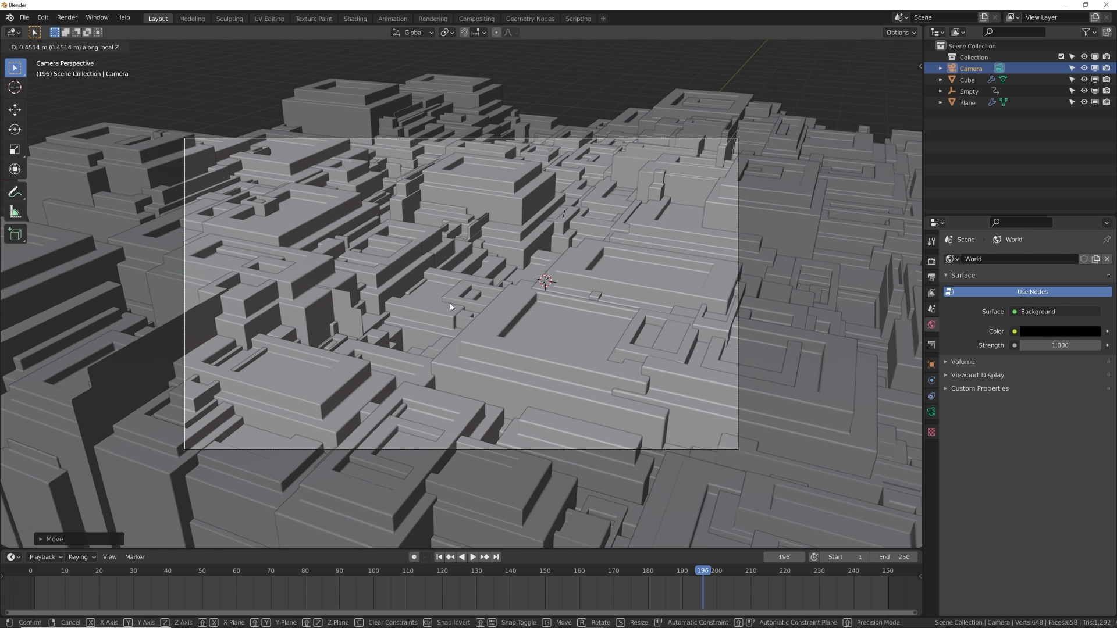
{"action": "left_click", "coordinate": [449, 303]}
Step: Preview the animation through the camera in Rendered shading, then stop playback
{"action": "left_click", "coordinate": [900, 46]}
{"action": "scroll", "coordinate": [606, 301], "scroll_direction": "up", "scroll_amount": 2}
{"action": "key", "text": "space"}
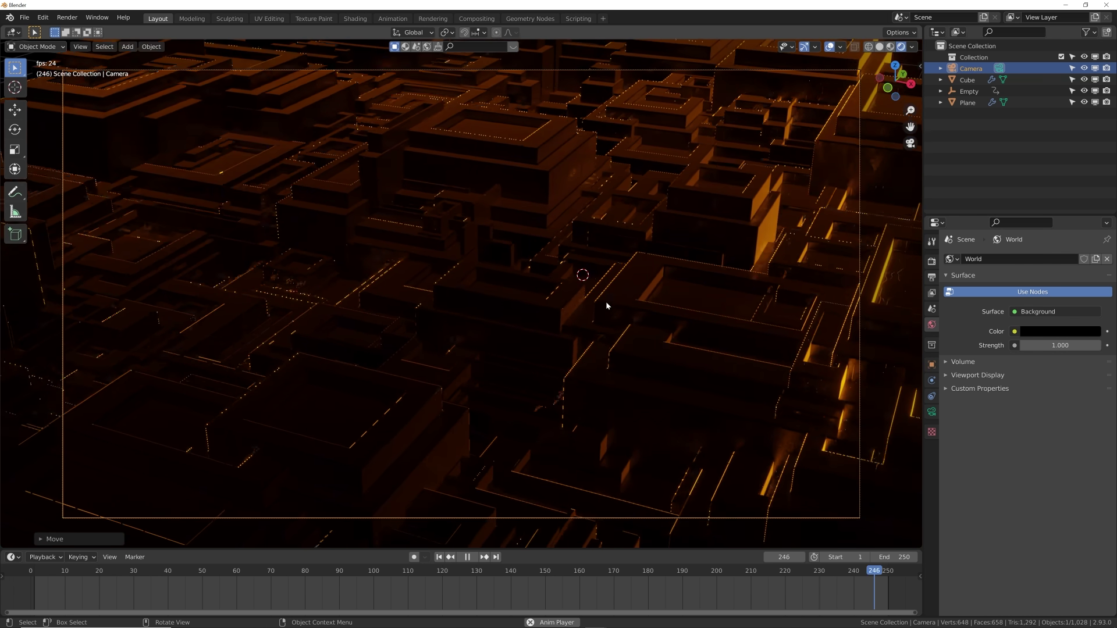
{"action": "key", "text": "space"}
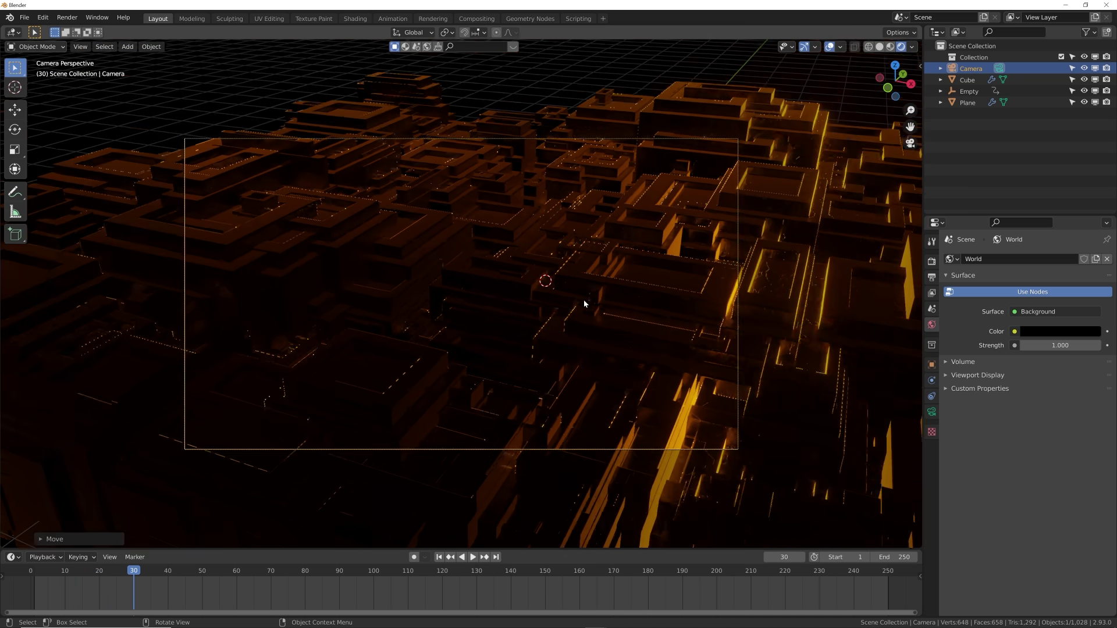
Step: Add a point light and move it up and away from the centre of the cubes
{"action": "scroll", "coordinate": [584, 303], "scroll_direction": "down", "scroll_amount": 1}
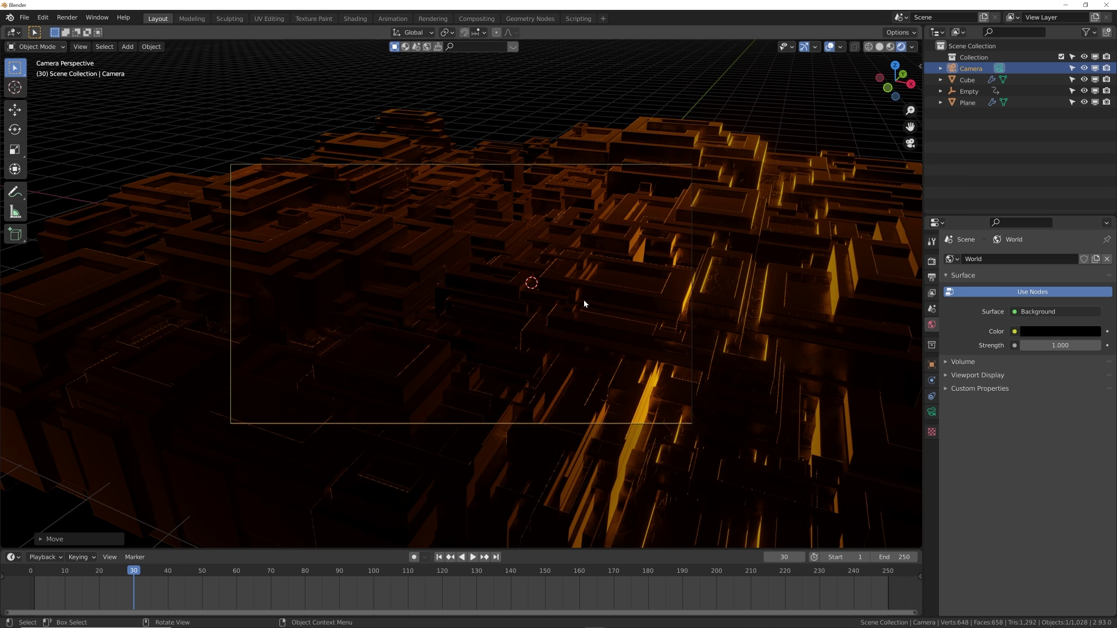
{"action": "key", "text": "shift+a"}
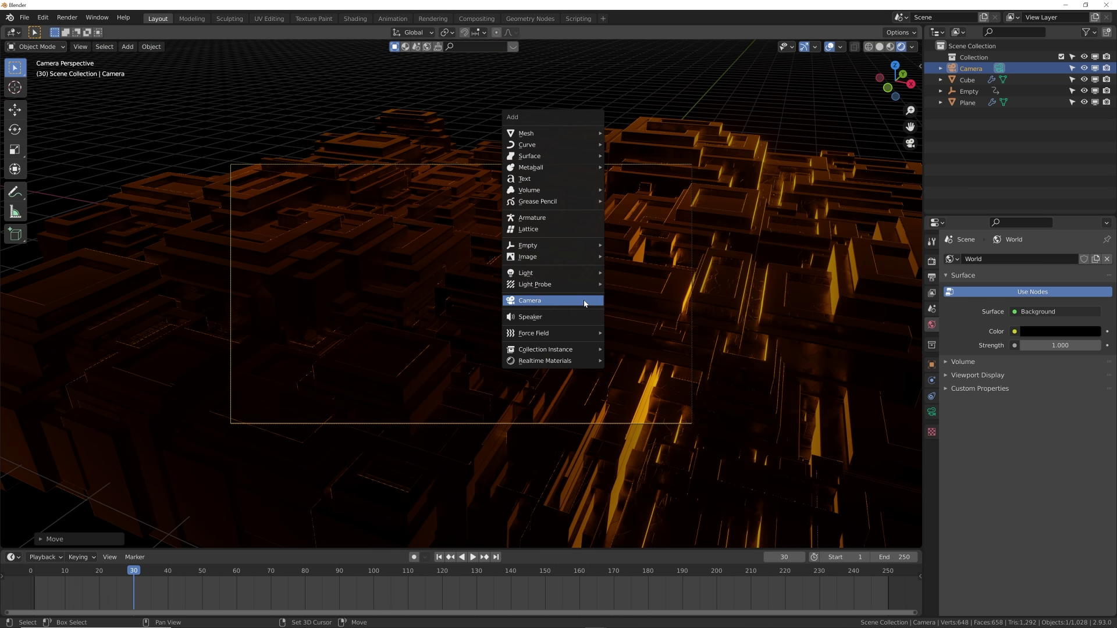
{"action": "mouse_move", "coordinate": [582, 273]}
{"action": "left_click", "coordinate": [622, 272]}
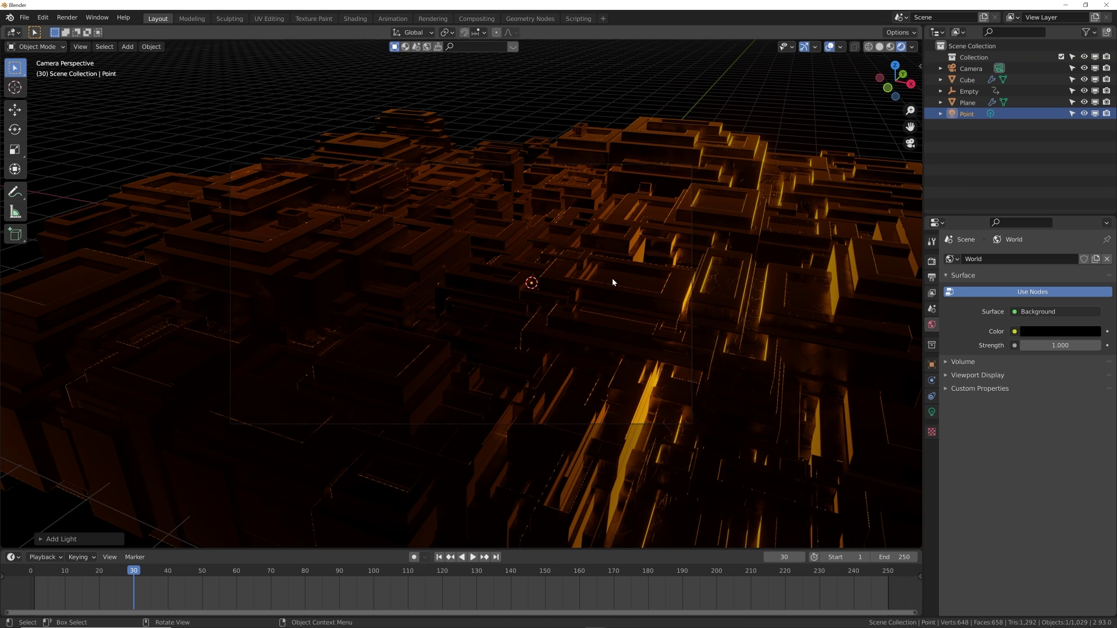
{"action": "key", "text": "g"}
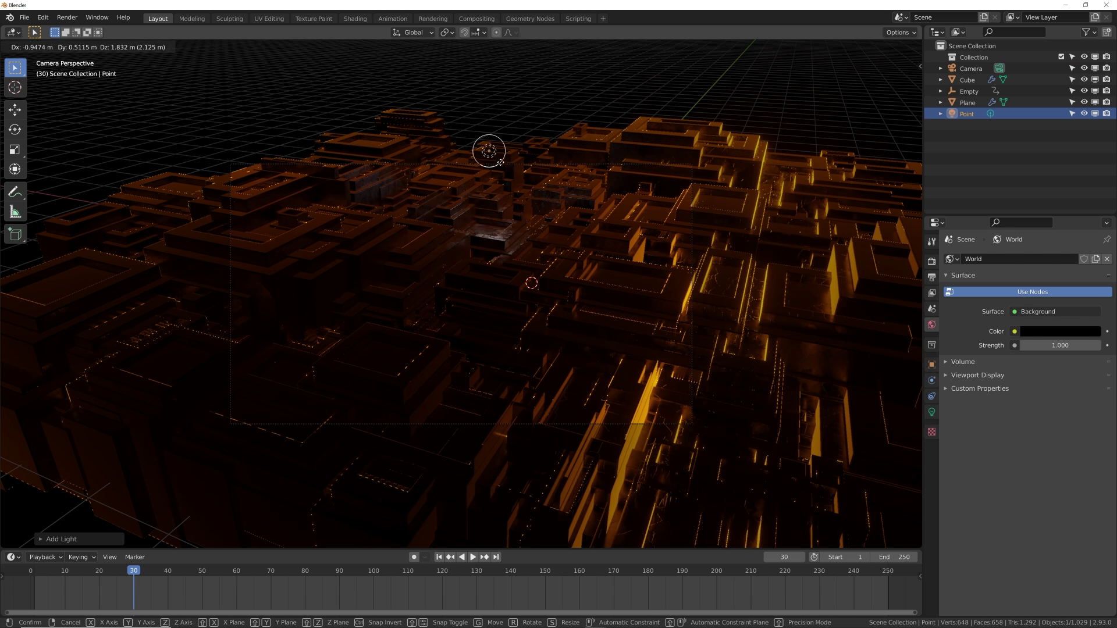
{"action": "left_click", "coordinate": [267, 103]}
Step: Check the point light from other angles, move it well above the cubes, and return to the camera view
{"action": "middle_click_drag", "start_coordinate": [317, 227], "coordinate": [379, 254]}
{"action": "scroll", "coordinate": [459, 242], "scroll_direction": "down", "scroll_amount": 5}
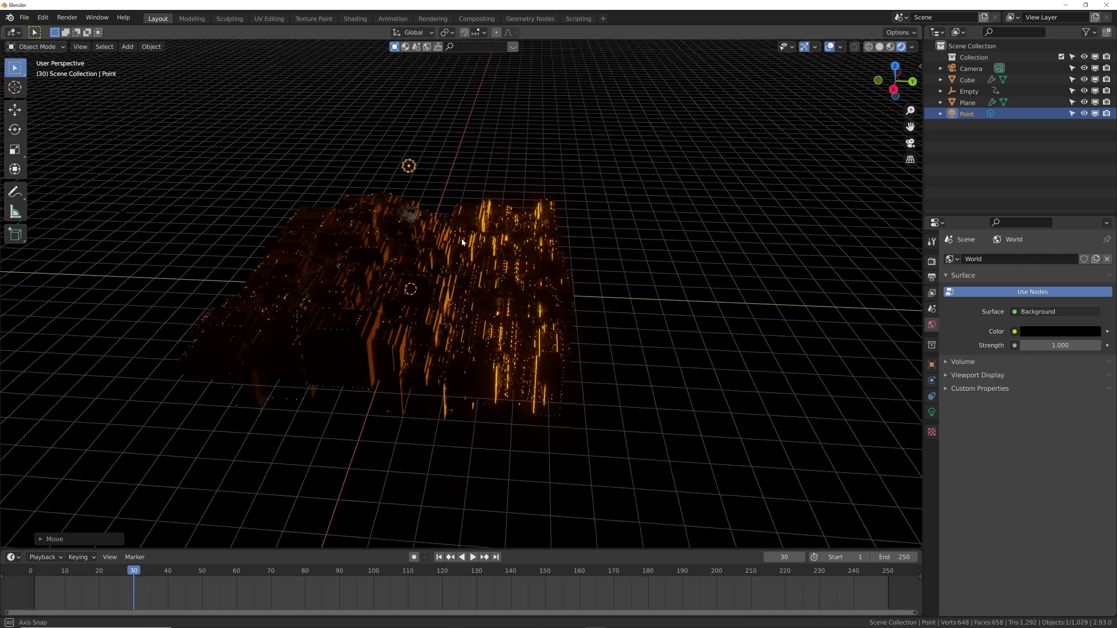
{"action": "middle_click_drag", "start_coordinate": [463, 244], "coordinate": [469, 219]}
{"action": "scroll", "coordinate": [470, 218], "scroll_direction": "up", "scroll_amount": 3}
{"action": "key", "text": "g"}
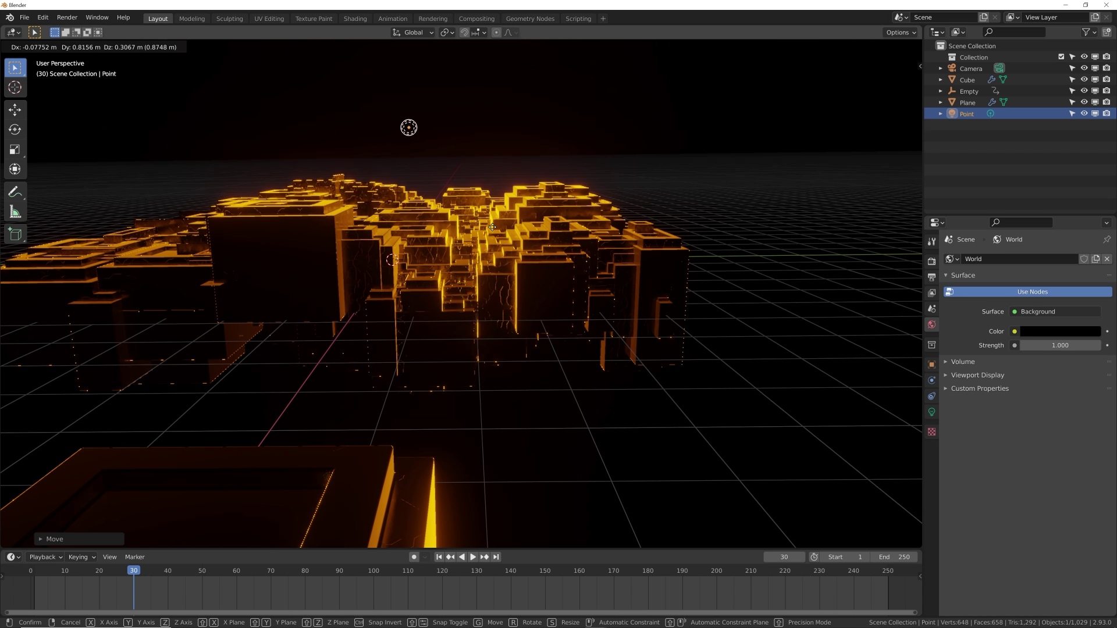
{"action": "left_click", "coordinate": [494, 231]}
{"action": "key", "text": "KP_0"}
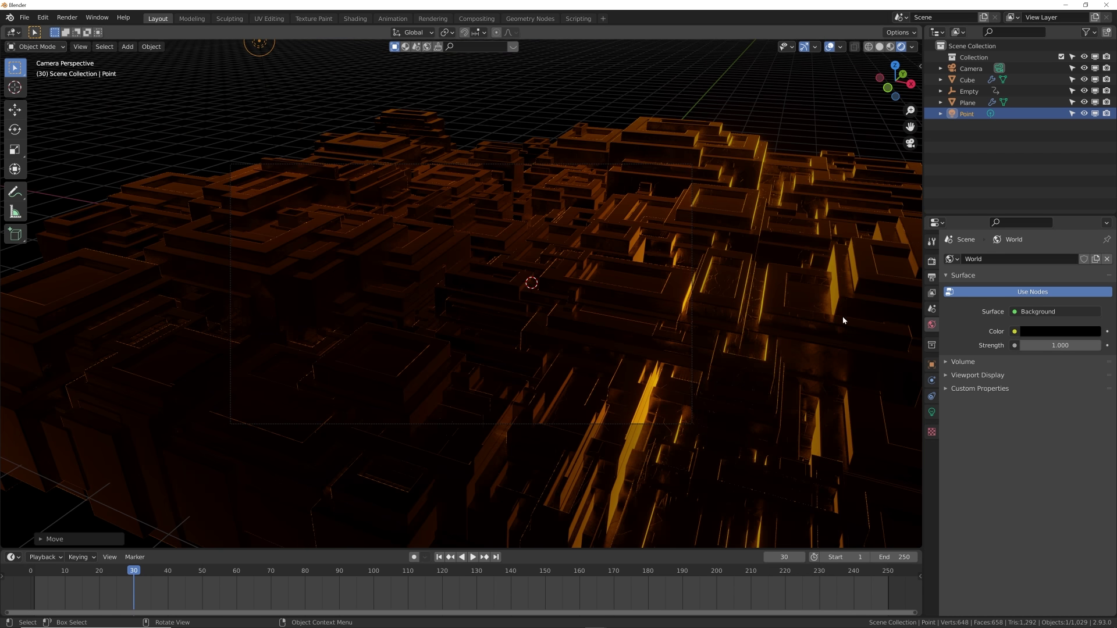
Step: Set the point light's power to 1500 W and its radius to about 3.79 m
{"action": "left_click", "coordinate": [932, 413]}
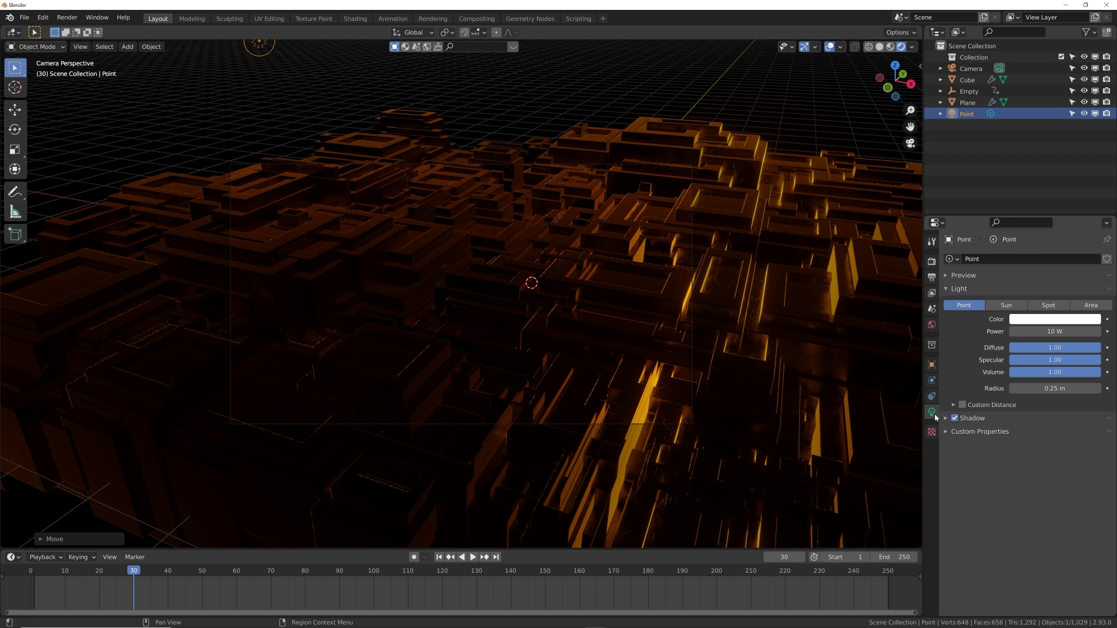
{"action": "double_click", "coordinate": [1047, 331]}
{"action": "key", "text": "Return"}
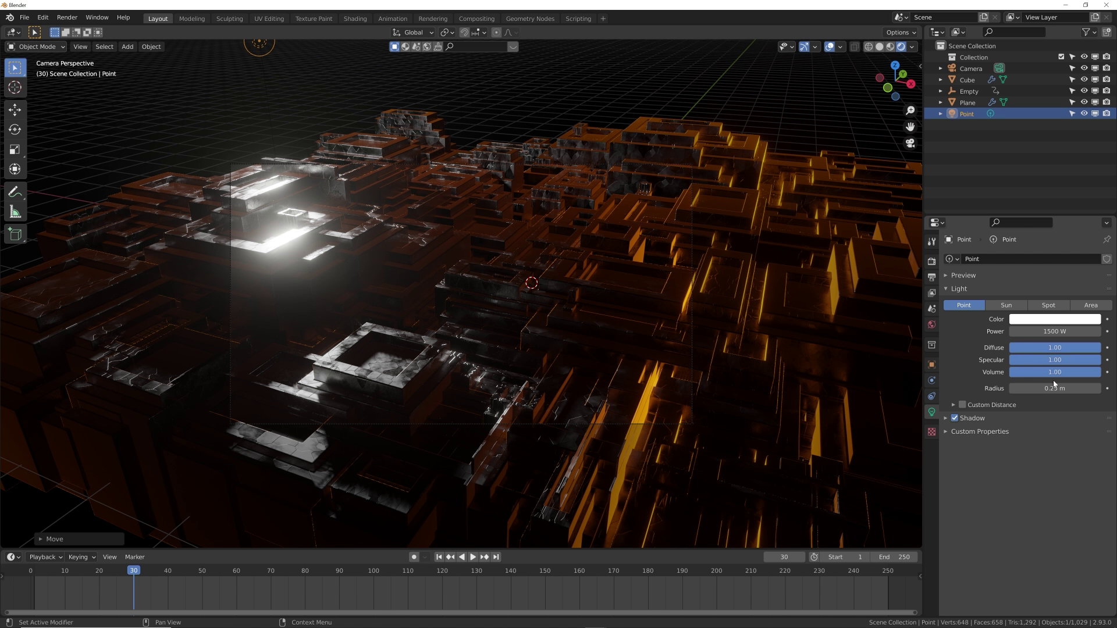
{"action": "left_click_drag", "start_coordinate": [1056, 388], "coordinate": [1074, 389]}
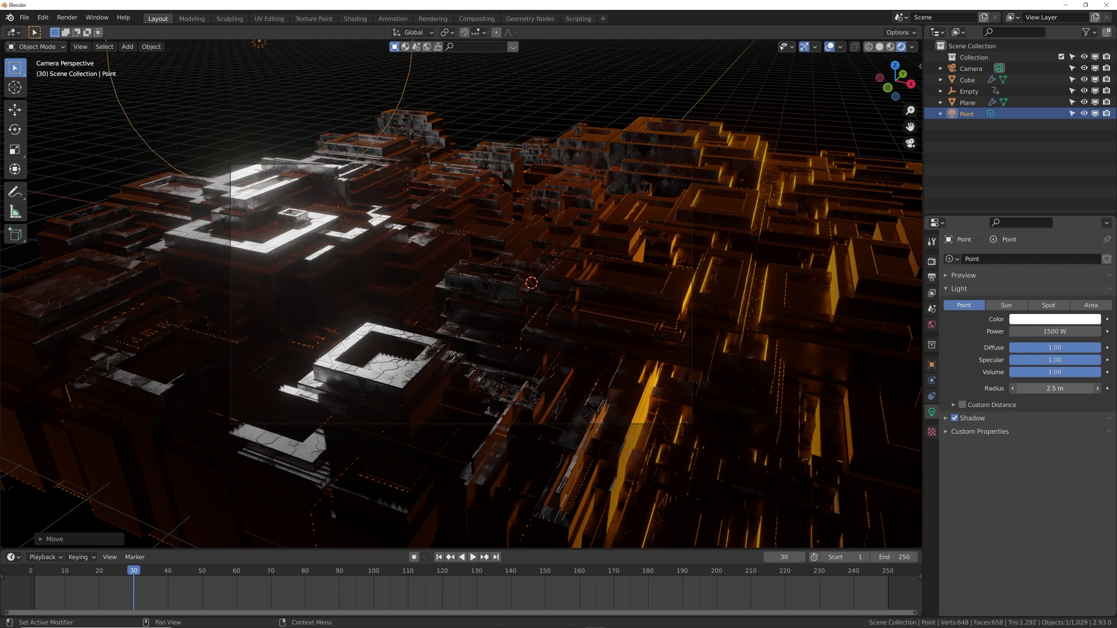
{"action": "left_click_drag", "start_coordinate": [1055, 389], "coordinate": [1071, 389]}
Step: Move the point light slightly higher and reduce its radius to about 3.55 m, keeping its power at 1500 W
{"action": "scroll", "coordinate": [616, 261], "scroll_direction": "down", "scroll_amount": 1}
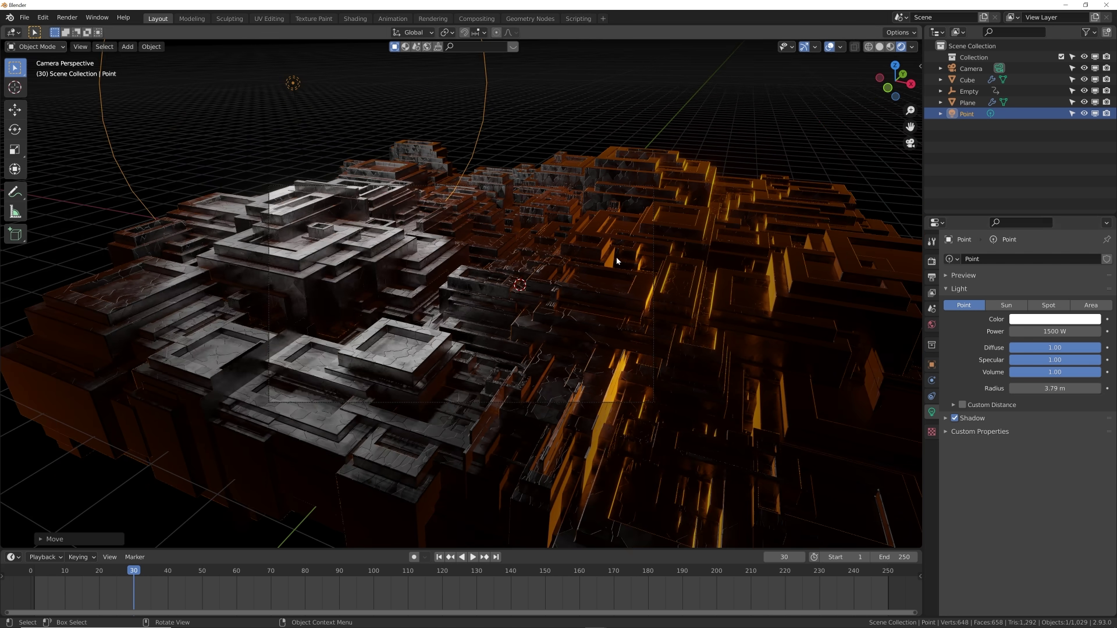
{"action": "key", "text": "g"}
{"action": "left_click", "coordinate": [623, 223]}
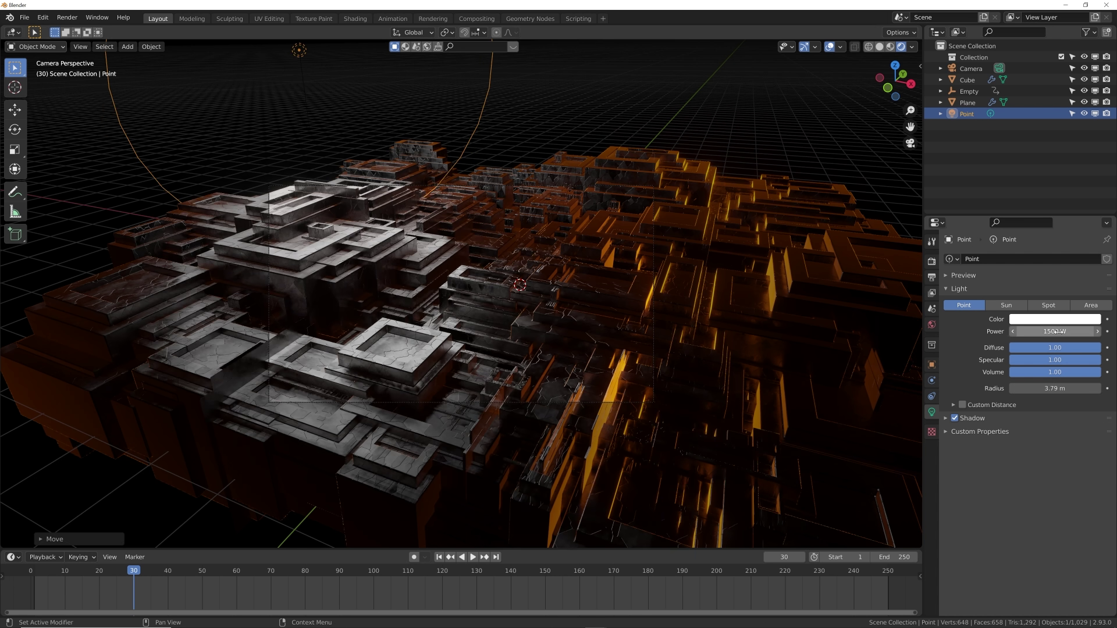
{"action": "left_click_drag", "start_coordinate": [1056, 331], "coordinate": [1046, 331]}
{"action": "key", "text": "ctrl+z"}
{"action": "left_click_drag", "start_coordinate": [1054, 388], "coordinate": [1045, 388]}
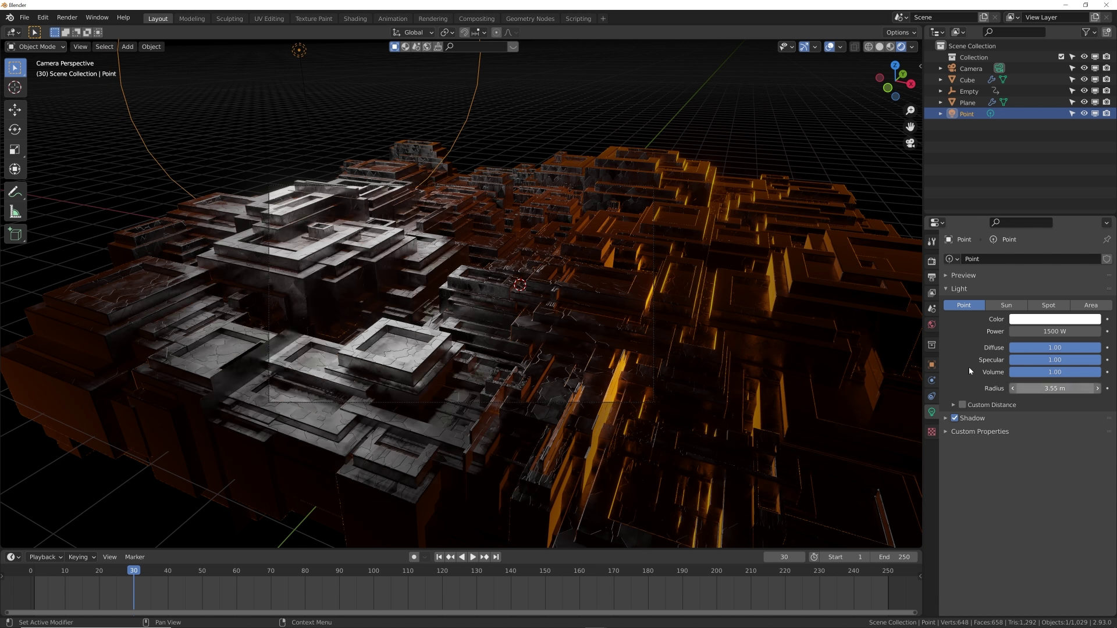
Step: Tint the point light pale yellow and preview the animation through the camera
{"action": "scroll", "coordinate": [570, 317], "scroll_direction": "up", "scroll_amount": 3}
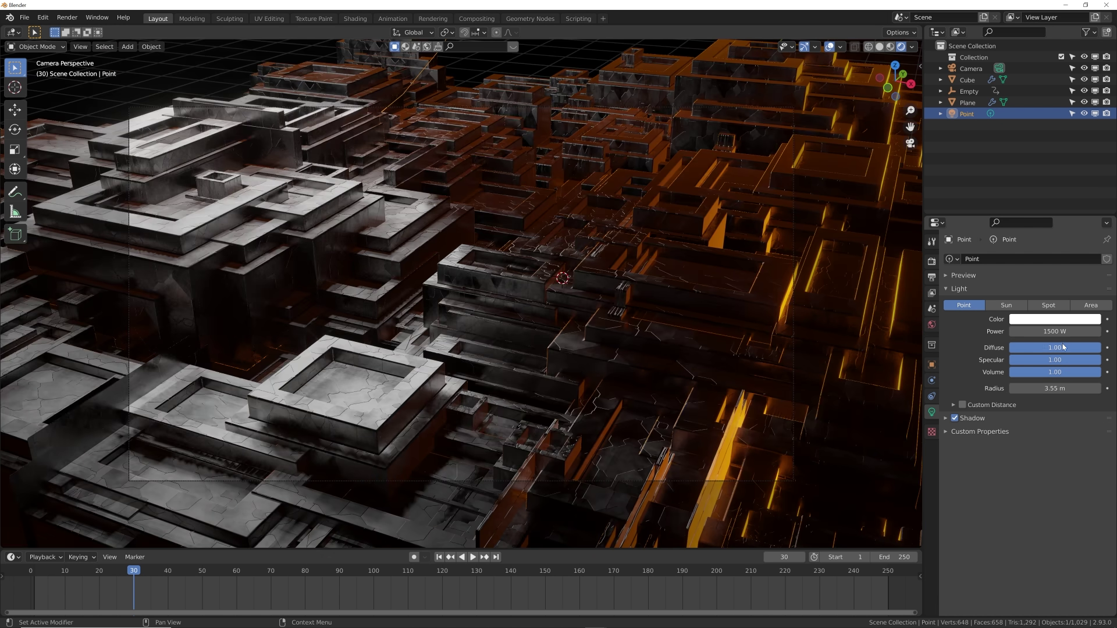
{"action": "left_click", "coordinate": [1058, 320]}
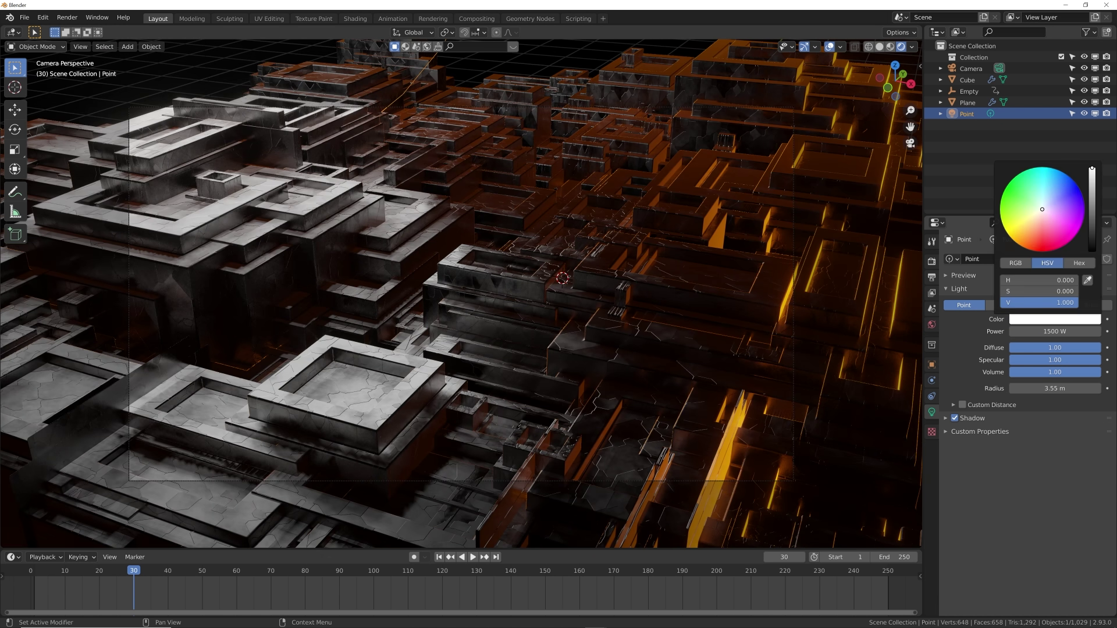
{"action": "left_click_drag", "start_coordinate": [1042, 209], "coordinate": [1032, 221]}
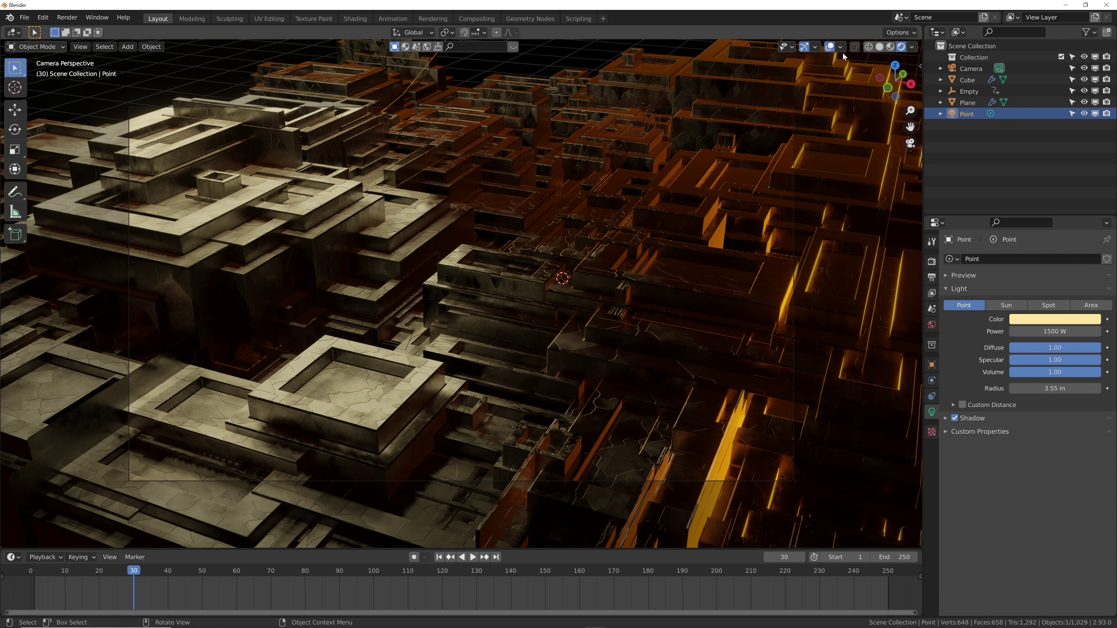
{"action": "key", "text": "space"}
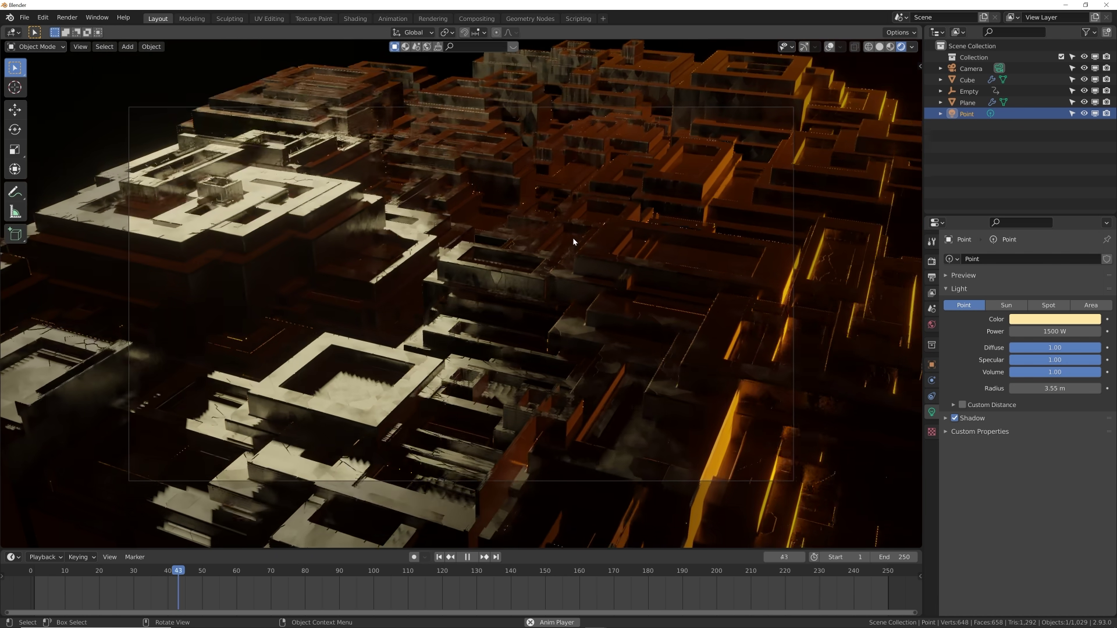
{"action": "key", "text": "space"}
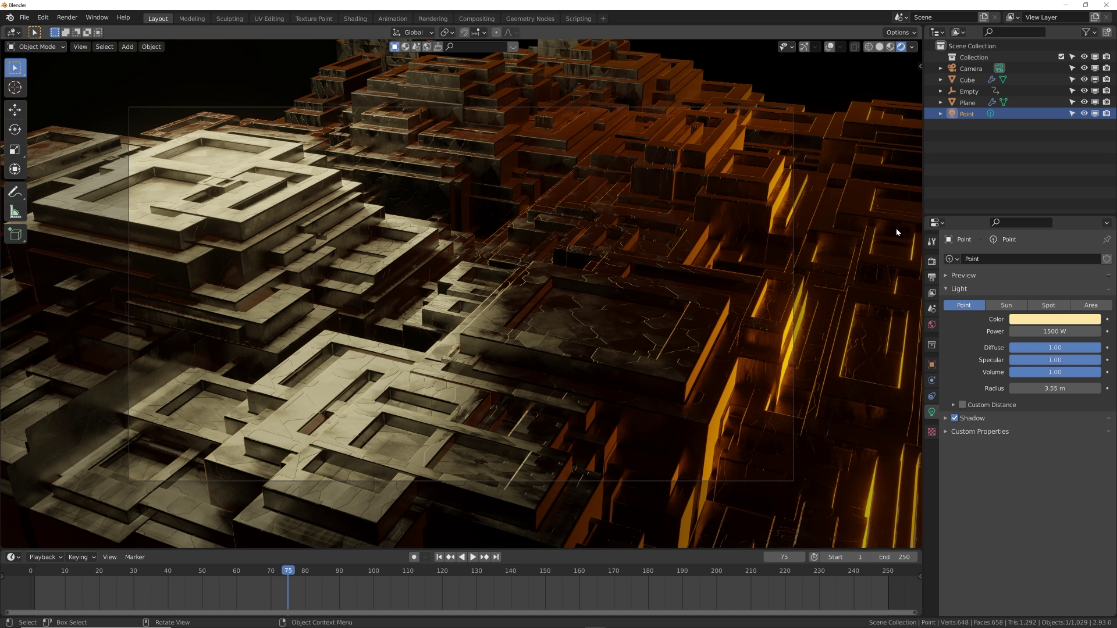
Step: Add a plane mesh at the scene's centre and switch the viewport to Solid shading with overlays shown
{"action": "key", "text": "shift+a"}
{"action": "mouse_move", "coordinate": [523, 122]}
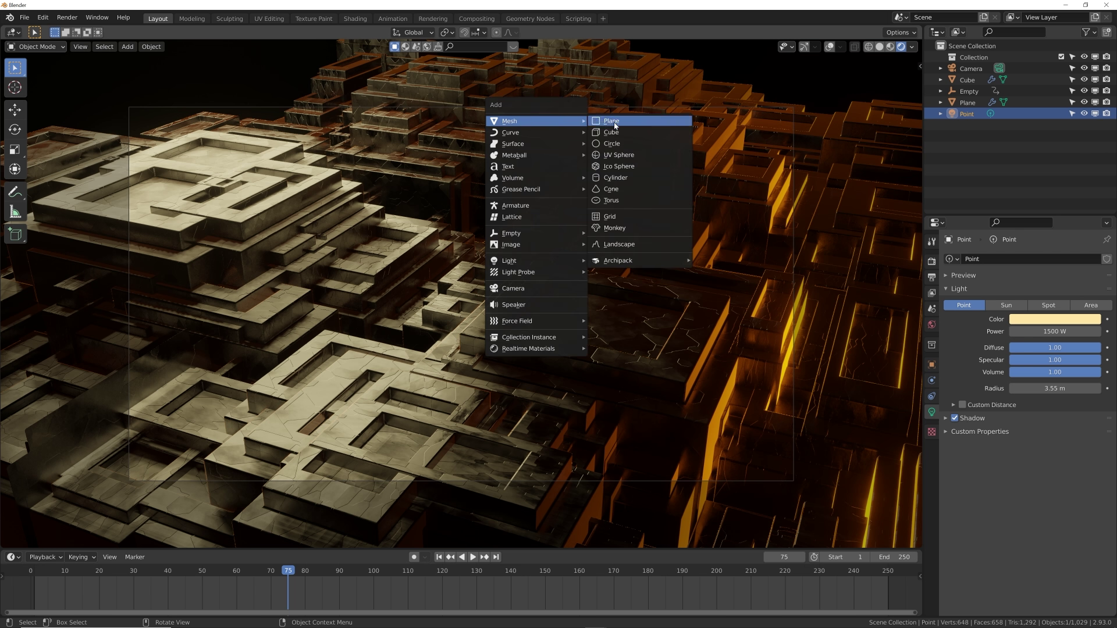
{"action": "left_click", "coordinate": [614, 121]}
{"action": "key", "text": "z"}
{"action": "scroll", "coordinate": [565, 323], "scroll_direction": "down", "scroll_amount": 4}
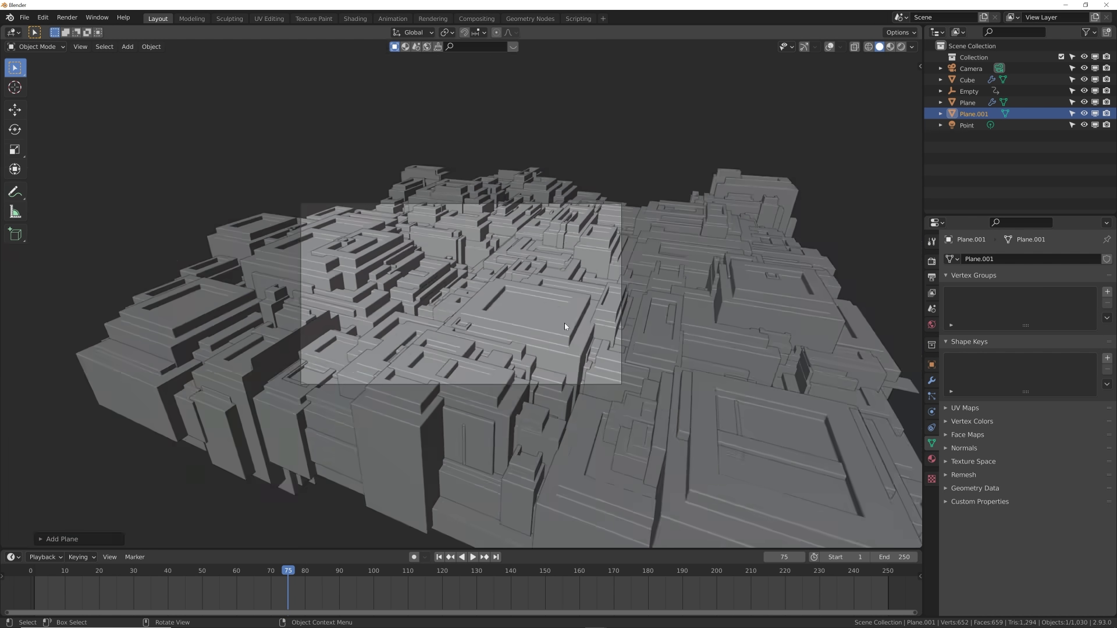
{"action": "scroll", "coordinate": [552, 326], "scroll_direction": "down", "scroll_amount": 5}
{"action": "key", "text": "shift+alt+z"}
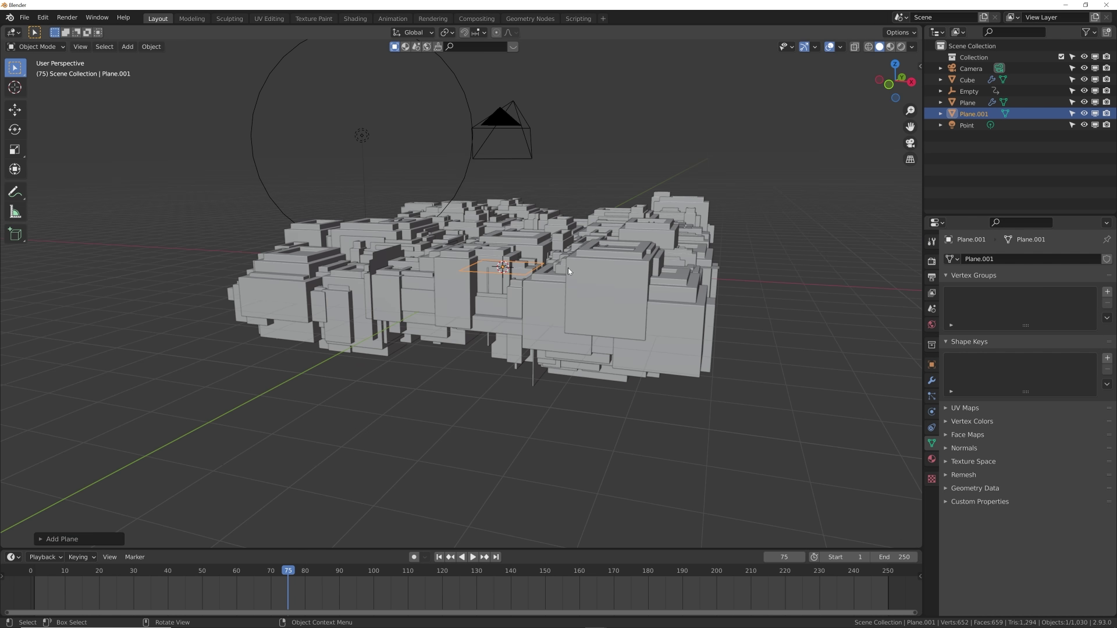
Step: Raise the new plane along the Z axis so it sits above the cubes
{"action": "scroll", "coordinate": [559, 288], "scroll_direction": "up", "scroll_amount": 5}
{"action": "middle_click_drag", "start_coordinate": [550, 304], "coordinate": [555, 326]}
{"action": "scroll", "coordinate": [554, 326], "scroll_direction": "down", "scroll_amount": 4}
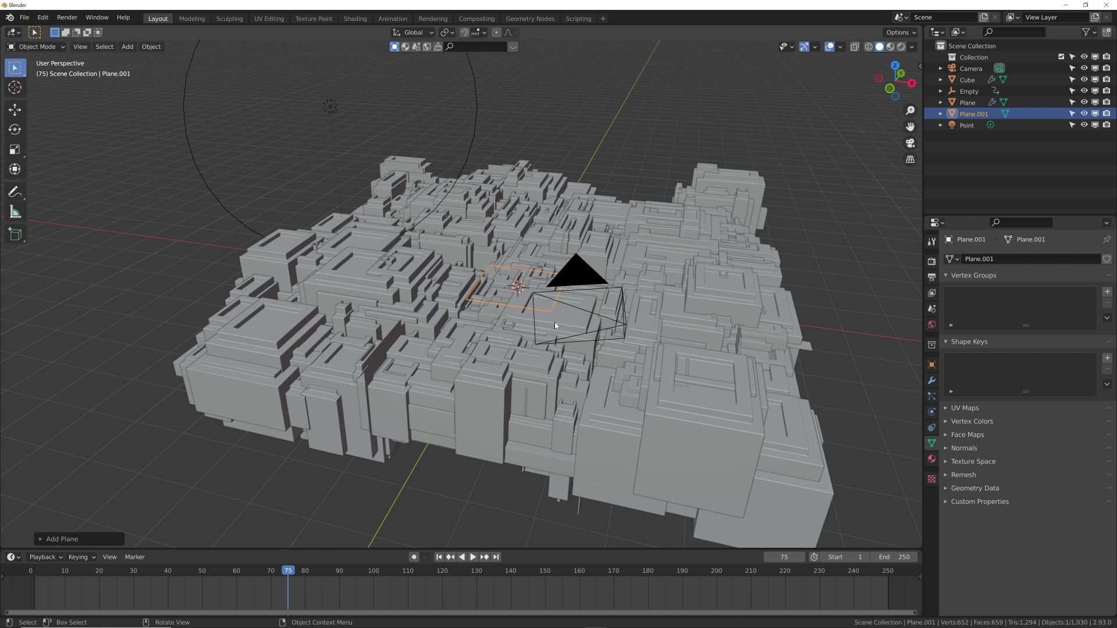
{"action": "left_click", "coordinate": [14, 109]}
{"action": "left_click_drag", "start_coordinate": [519, 251], "coordinate": [521, 180]}
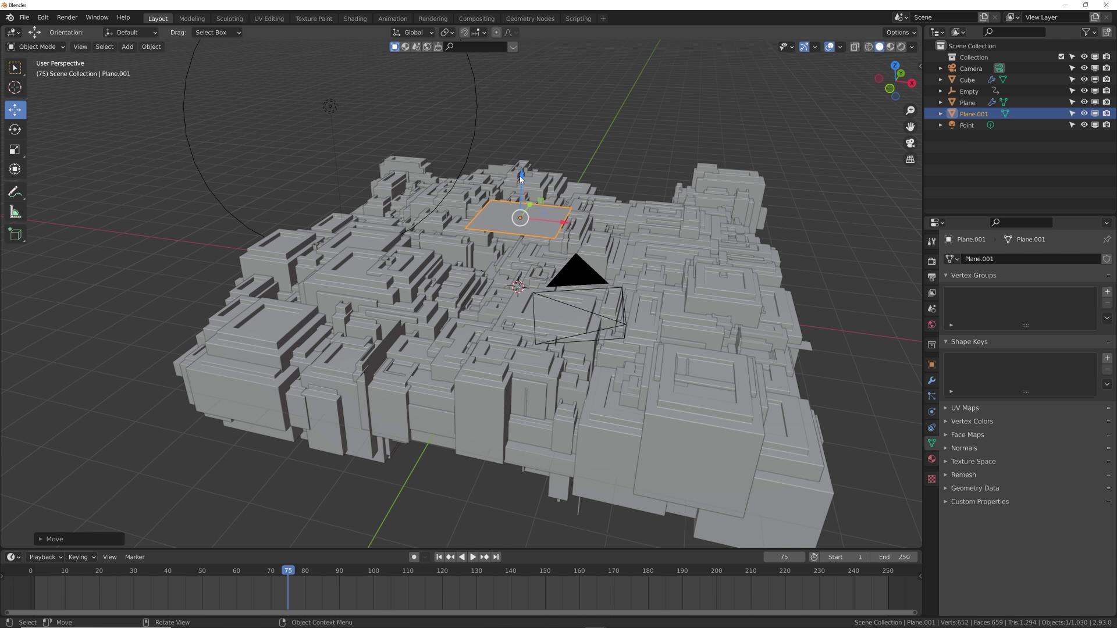
Step: Scale the plane by 5, enlarge it further to cover the cube field, and apply its scale
{"action": "key", "text": "s"}
{"action": "key", "text": "5"}
{"action": "key", "text": "Return"}
{"action": "middle_click_drag", "start_coordinate": [521, 179], "coordinate": [560, 275]}
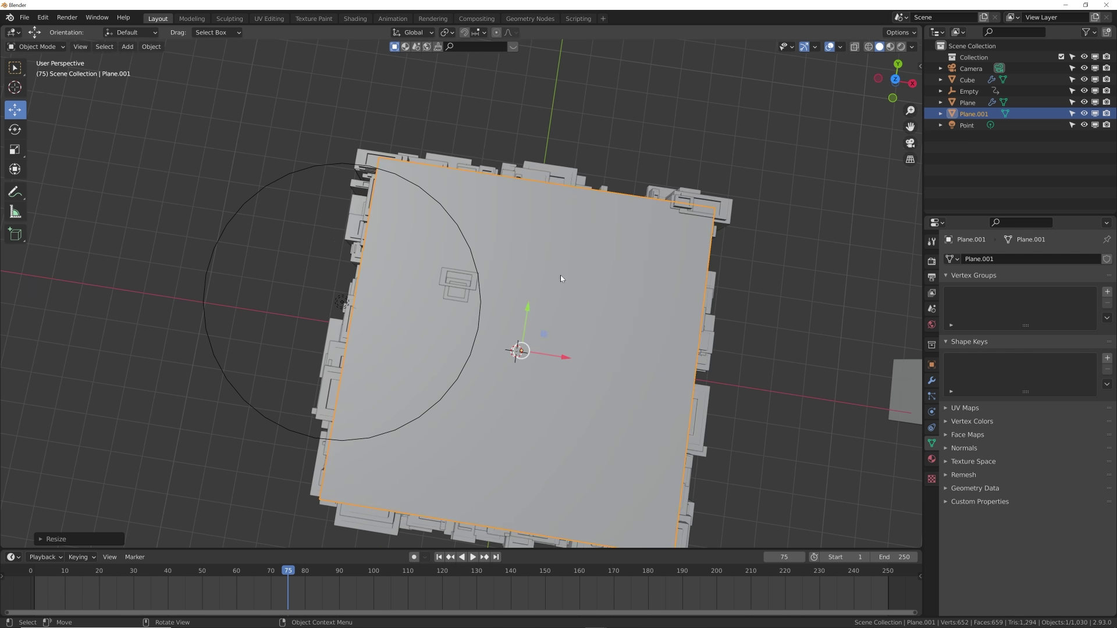
{"action": "key", "text": "s"}
{"action": "left_click", "coordinate": [675, 352]}
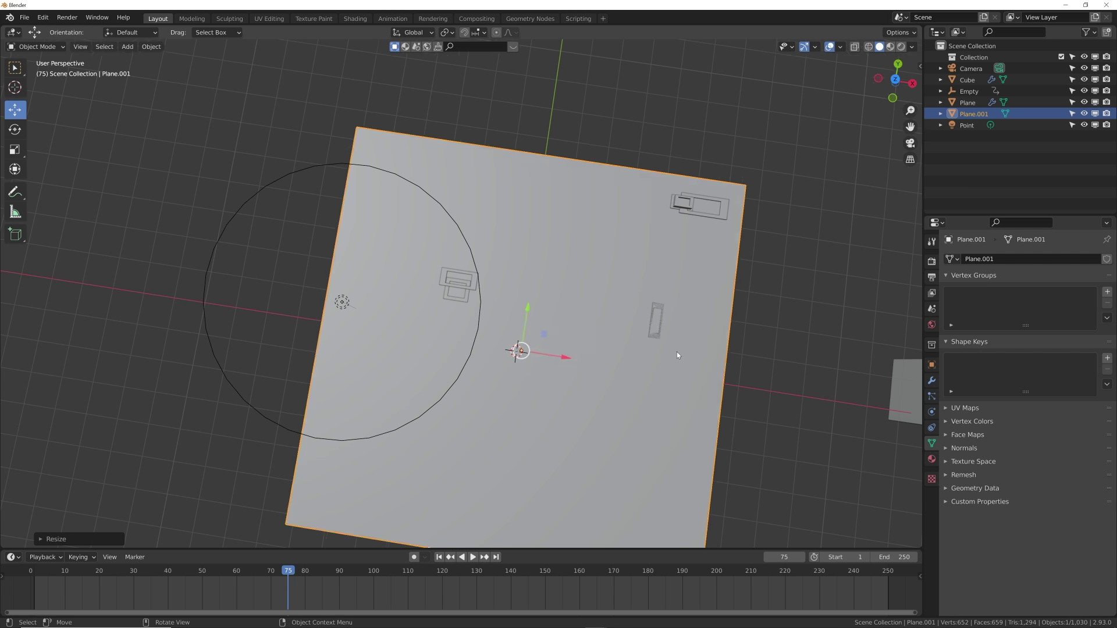
{"action": "middle_click_drag", "start_coordinate": [676, 352], "coordinate": [665, 271]}
{"action": "key", "text": "ctrl+a"}
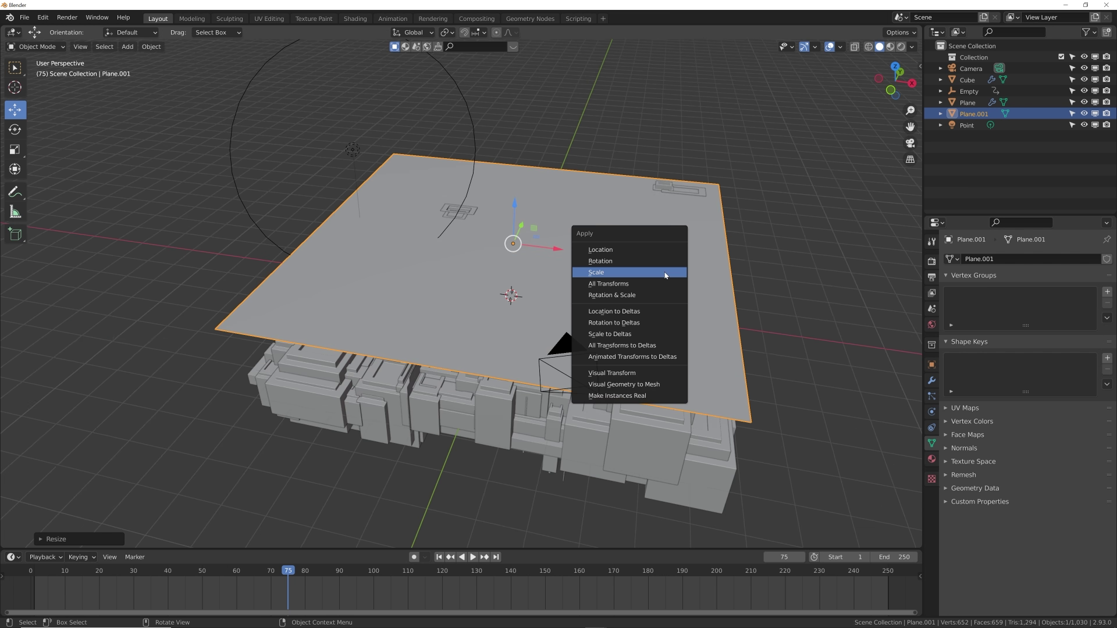
{"action": "left_click", "coordinate": [664, 272]}
Step: Subdivide the plane's face with 10 cuts in Edit Mode, then return to Object Mode in the camera view
{"action": "key", "text": "Tab"}
{"action": "right_click", "coordinate": [665, 271]}
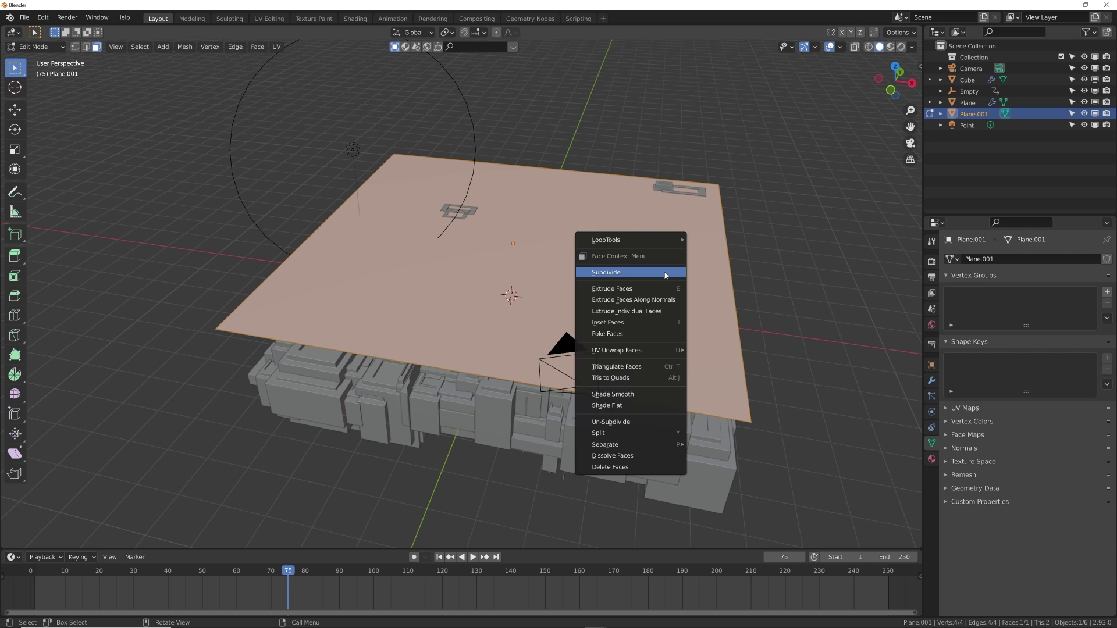
{"action": "left_click", "coordinate": [664, 271]}
{"action": "left_click", "coordinate": [81, 539]}
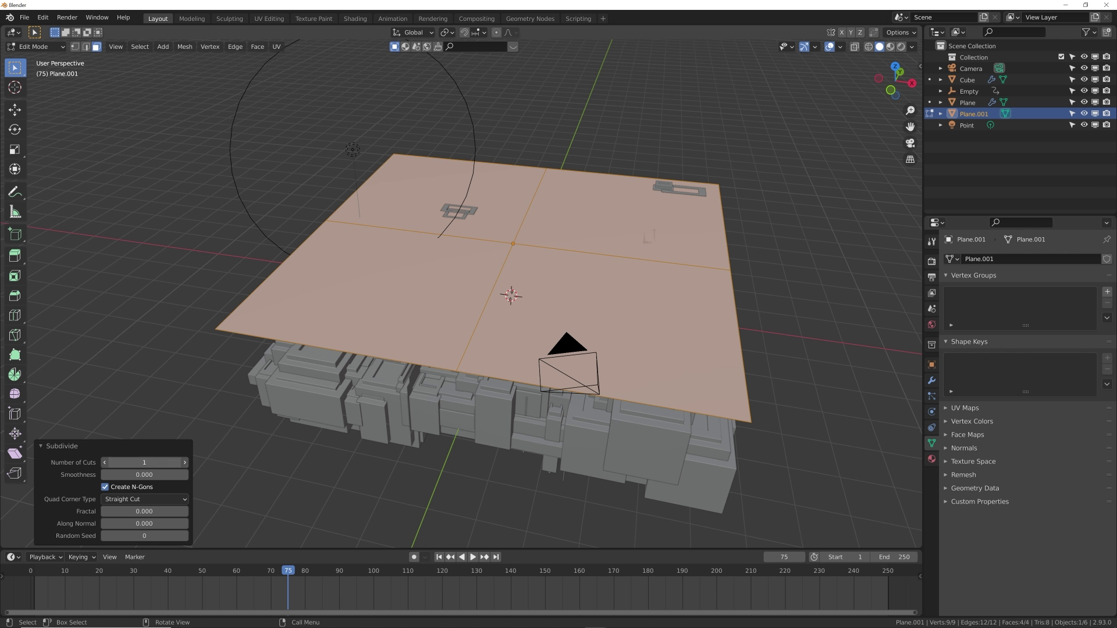
{"action": "left_click_drag", "start_coordinate": [139, 462], "coordinate": [153, 463]}
{"action": "key", "text": "KP_0"}
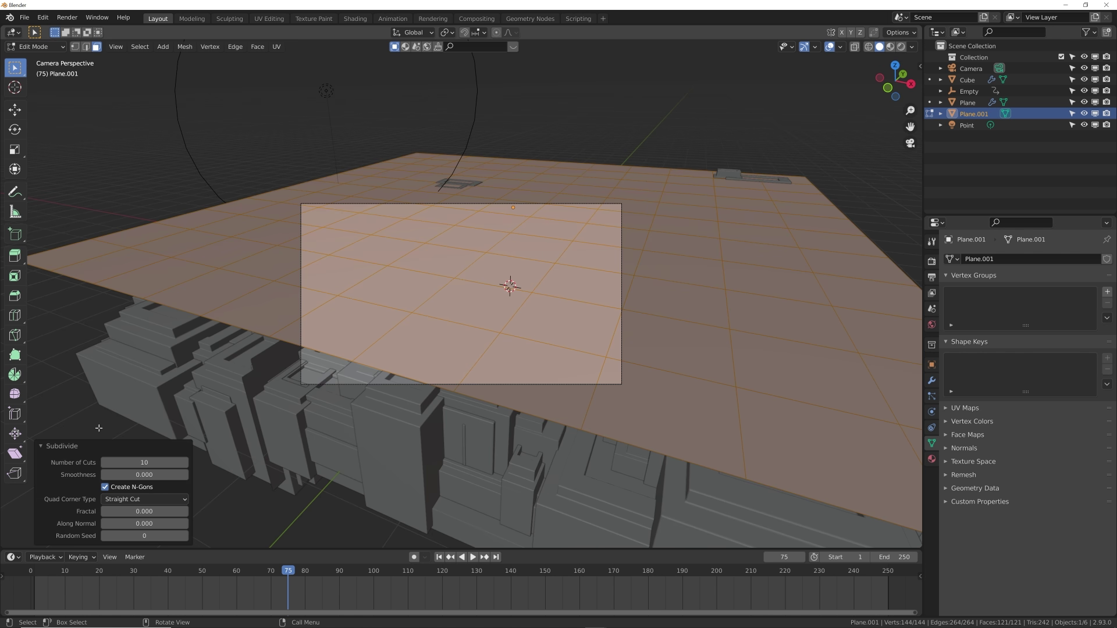
{"action": "left_click", "coordinate": [50, 445]}
{"action": "key", "text": "Tab"}
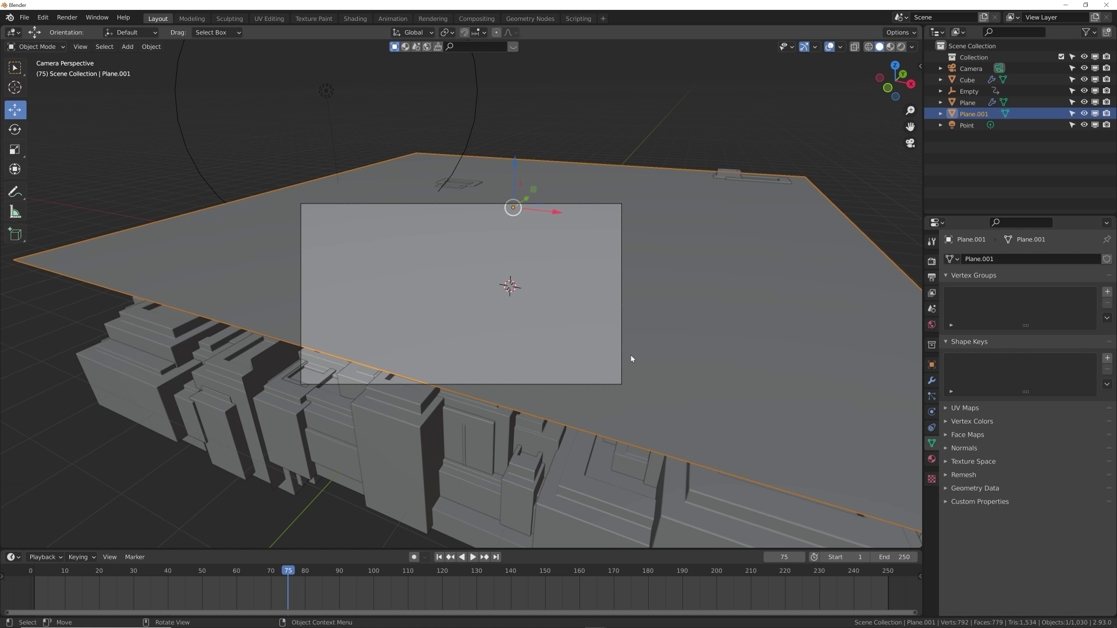
Step: Scale the subdivided plane up slightly and add a Wireframe modifier to it
{"action": "key", "text": "s"}
{"action": "left_click", "coordinate": [743, 324]}
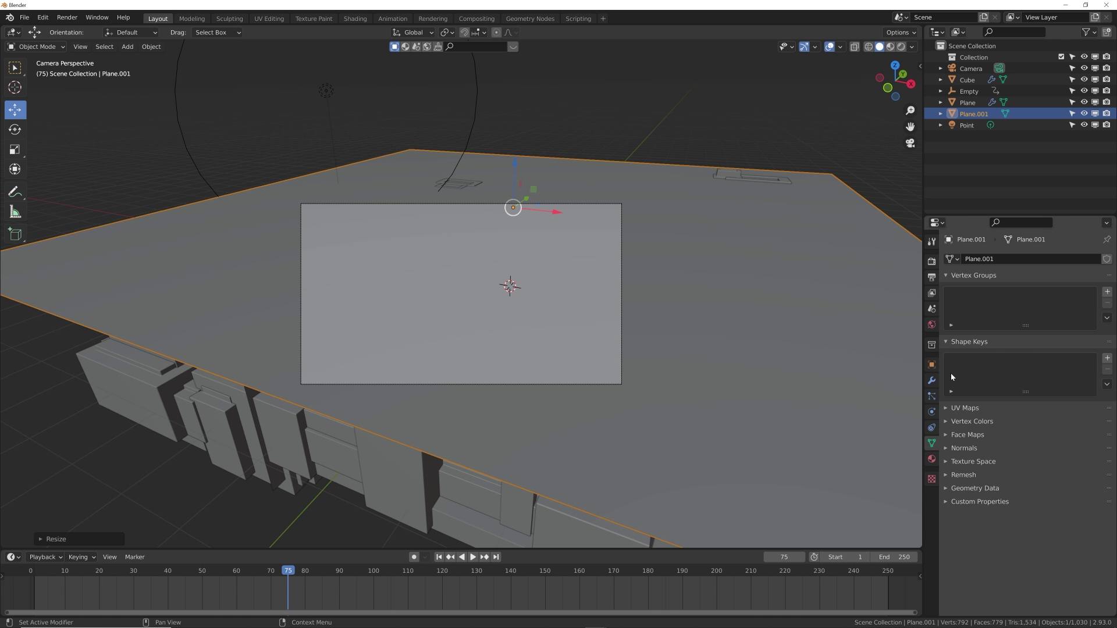
{"action": "left_click", "coordinate": [932, 381]}
{"action": "scroll", "coordinate": [623, 349], "scroll_direction": "up", "scroll_amount": 3}
{"action": "left_click", "coordinate": [1045, 259]}
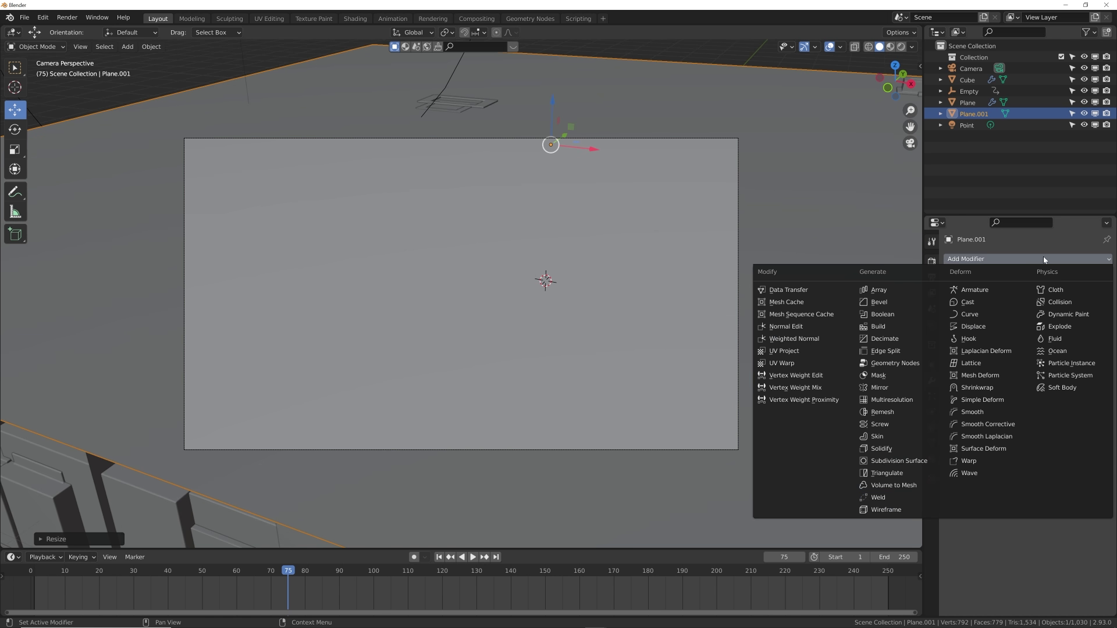
{"action": "left_click", "coordinate": [900, 510]}
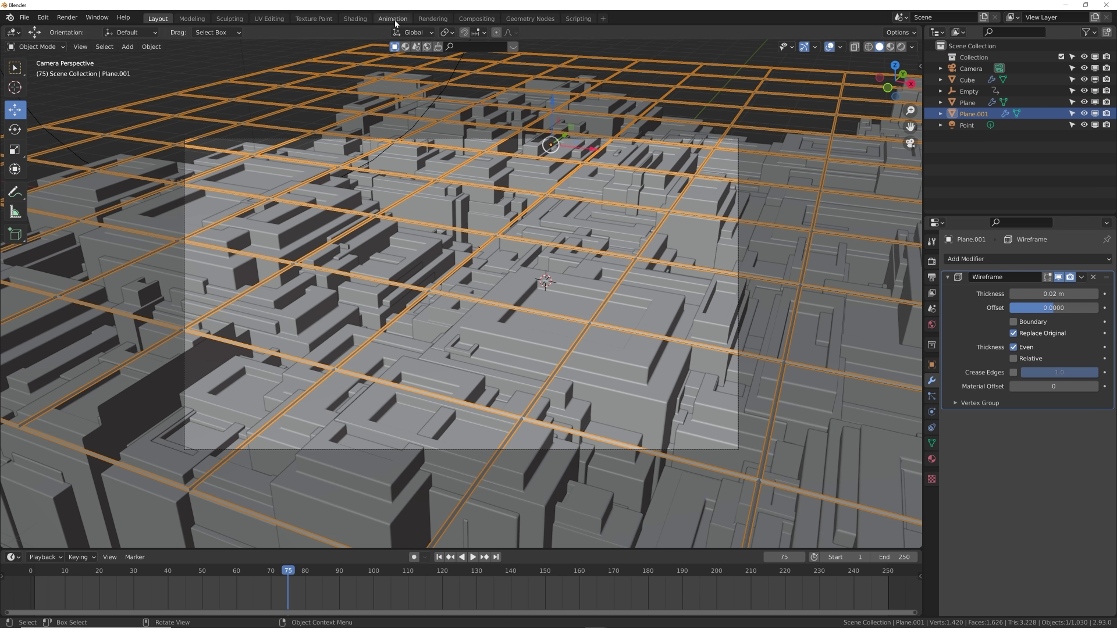
Step: Switch to the Shading workspace with a rendered camera view and hidden overlays, and create a new material for the wireframe plane
{"action": "left_click", "coordinate": [355, 18]}
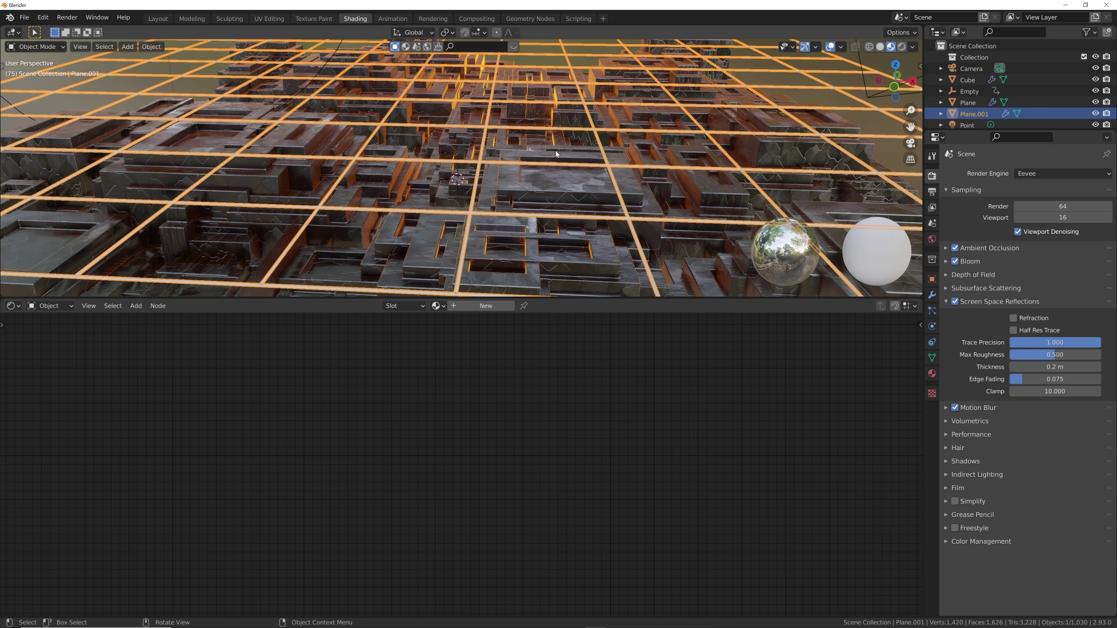
{"action": "key", "text": "KP_0"}
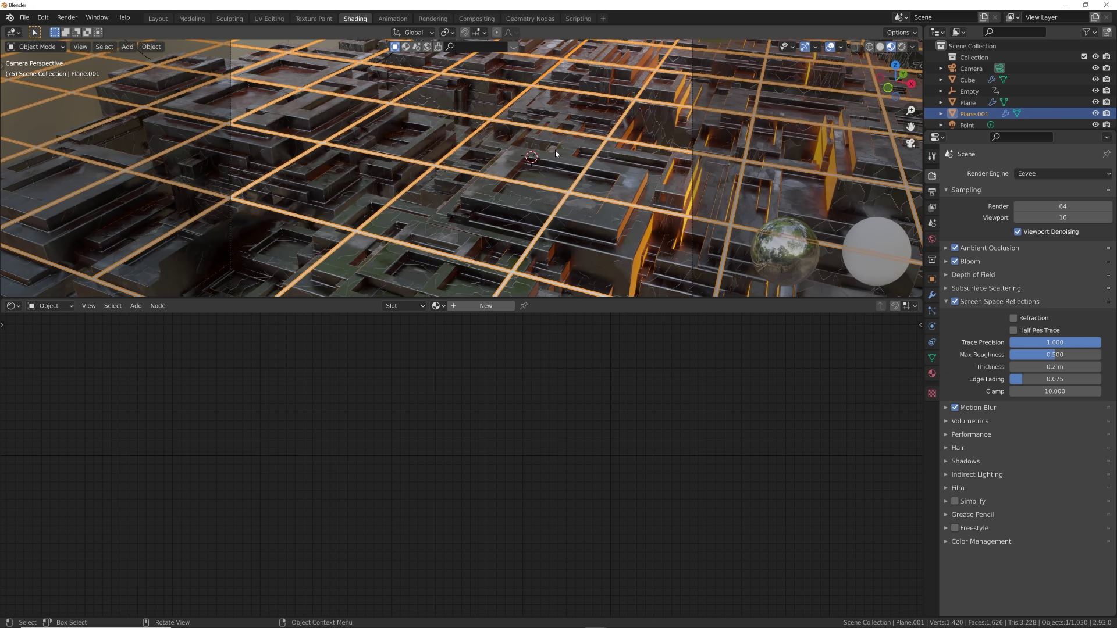
{"action": "left_click", "coordinate": [901, 47]}
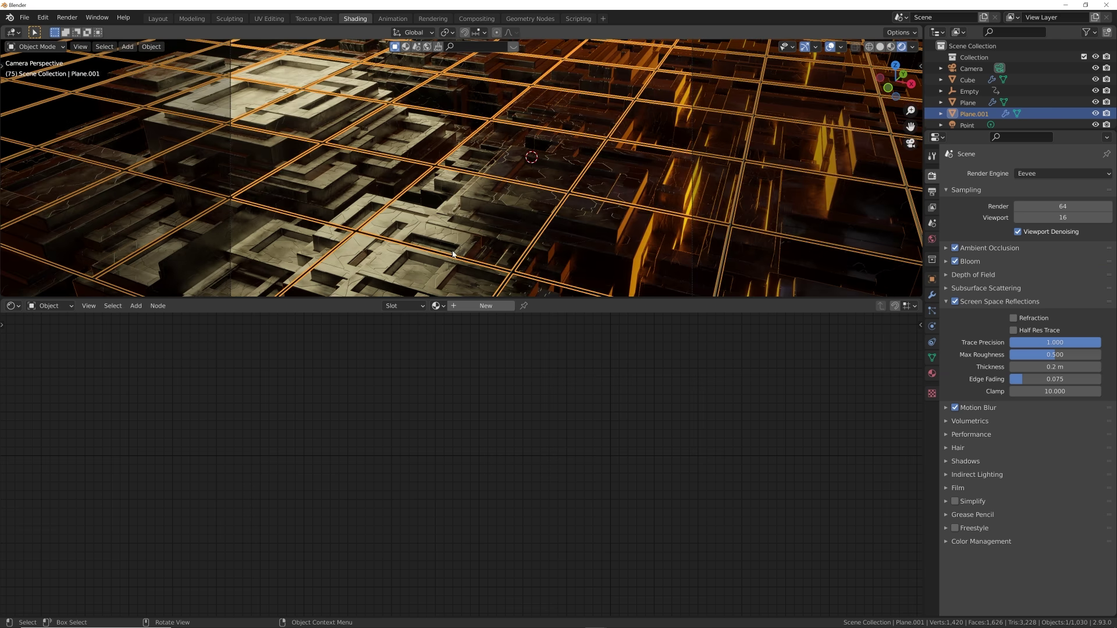
{"action": "left_click", "coordinate": [831, 46]}
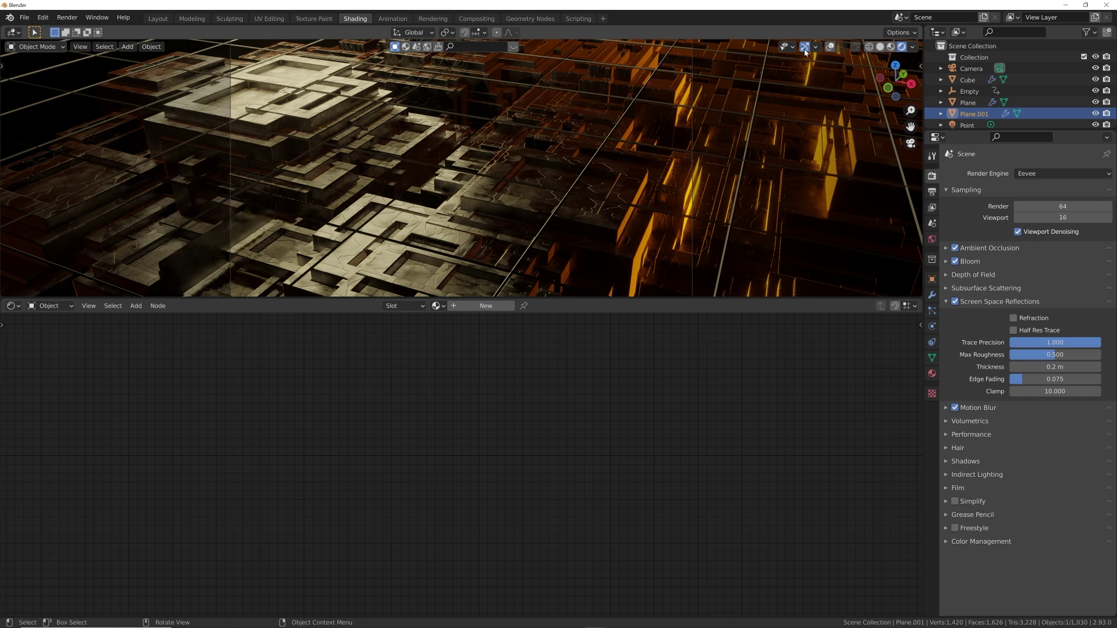
{"action": "left_click", "coordinate": [479, 312]}
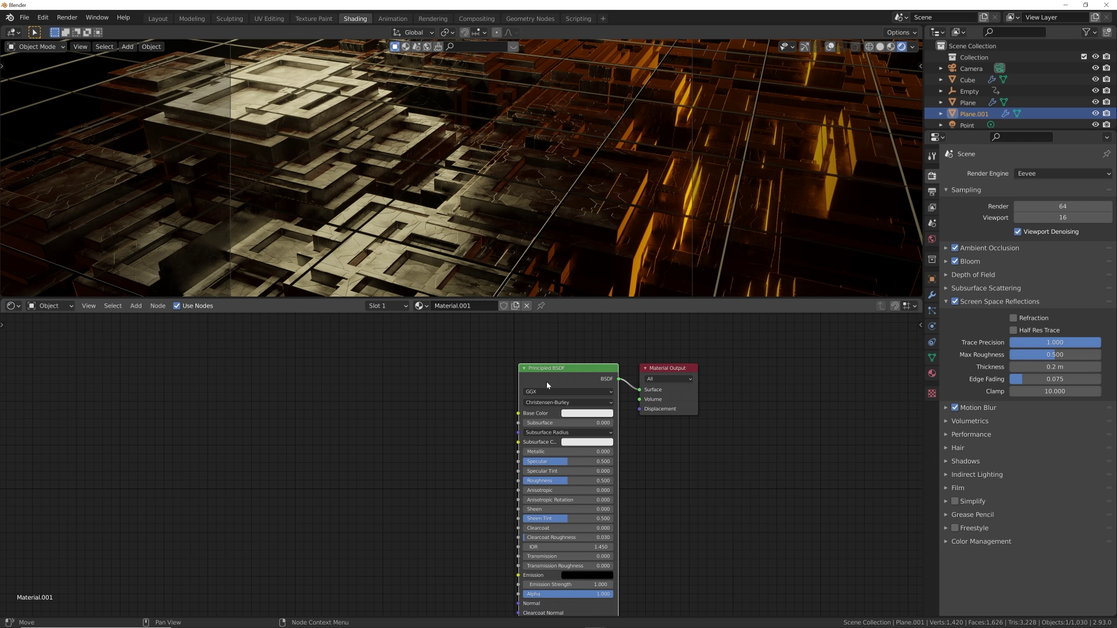
Step: Replace the Principled BSDF with a Mix Shader node and connect it to the Material Output's Surface input
{"action": "key", "text": "Delete"}
{"action": "key", "text": "shift+a"}
{"action": "left_click", "coordinate": [546, 382]}
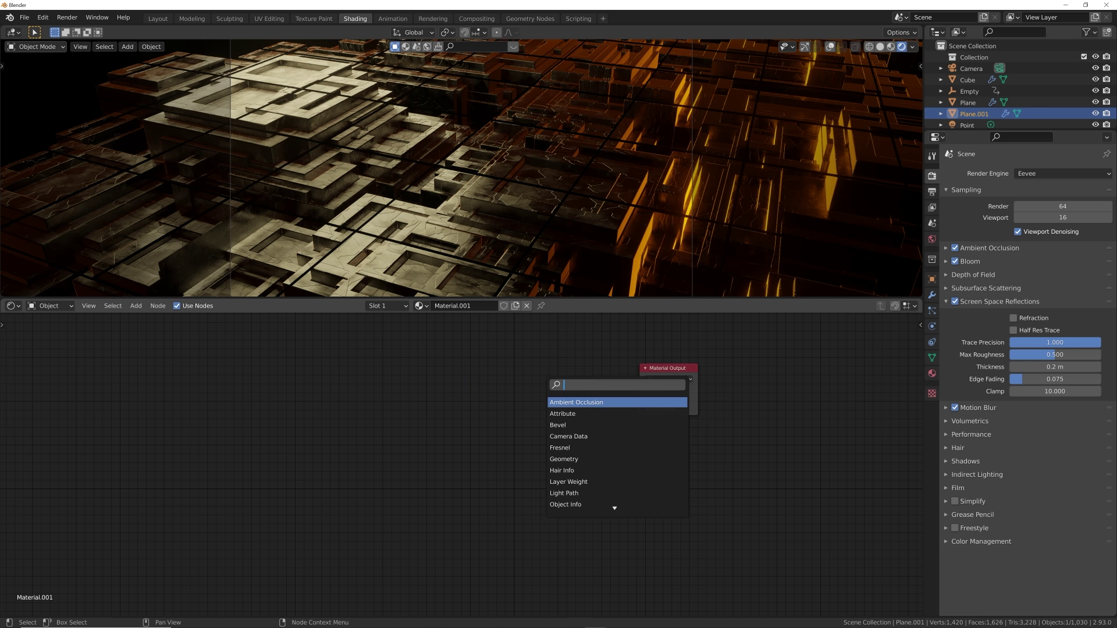
{"action": "left_click", "coordinate": [565, 414]}
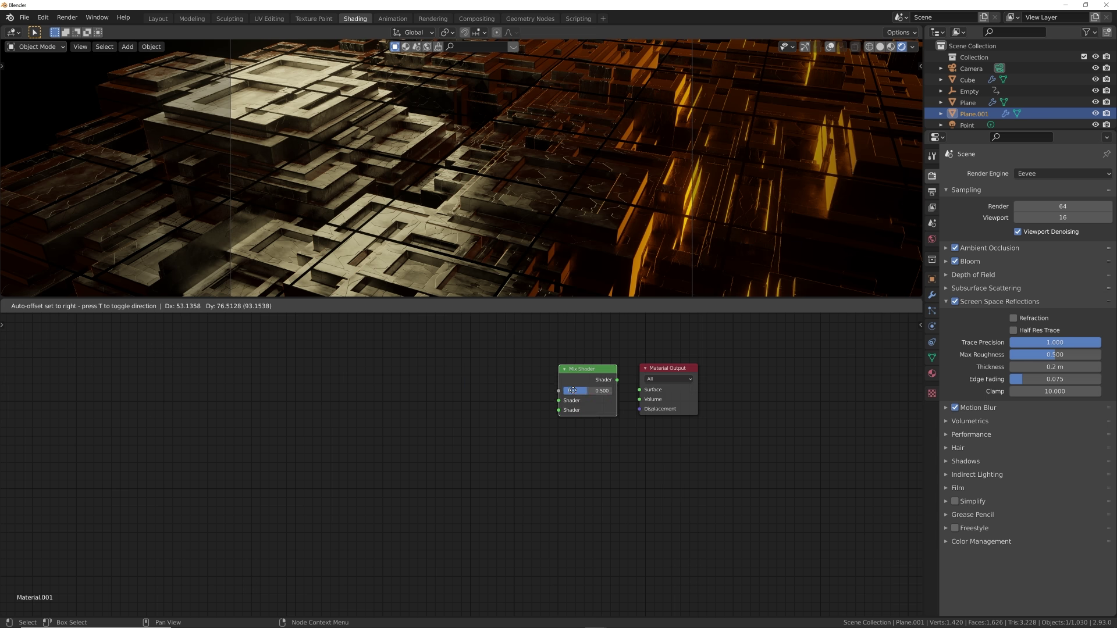
{"action": "left_click", "coordinate": [568, 400]}
{"action": "middle_click_drag", "start_coordinate": [624, 387], "coordinate": [582, 428]}
{"action": "scroll", "coordinate": [583, 427], "scroll_direction": "down", "scroll_amount": 1}
{"action": "scroll", "coordinate": [584, 431], "scroll_direction": "up", "scroll_amount": 2}
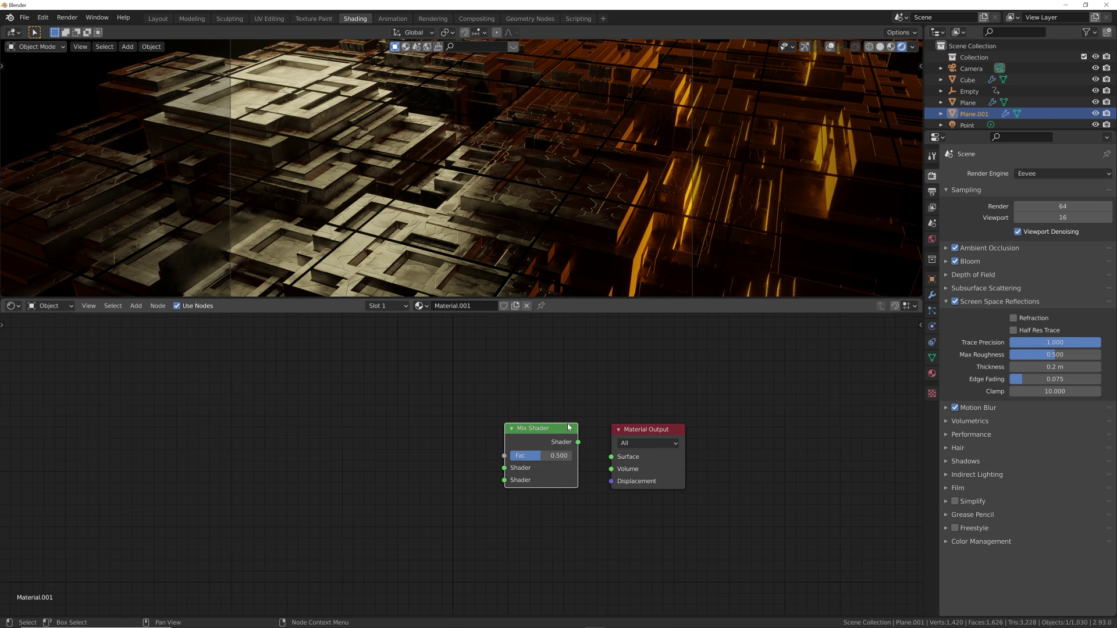
{"action": "left_click_drag", "start_coordinate": [577, 445], "coordinate": [611, 456]}
Step: Add a Transparent BSDF node ahead of the Mix Shader
{"action": "key", "text": "shift+a"}
{"action": "left_click", "coordinate": [442, 412]}
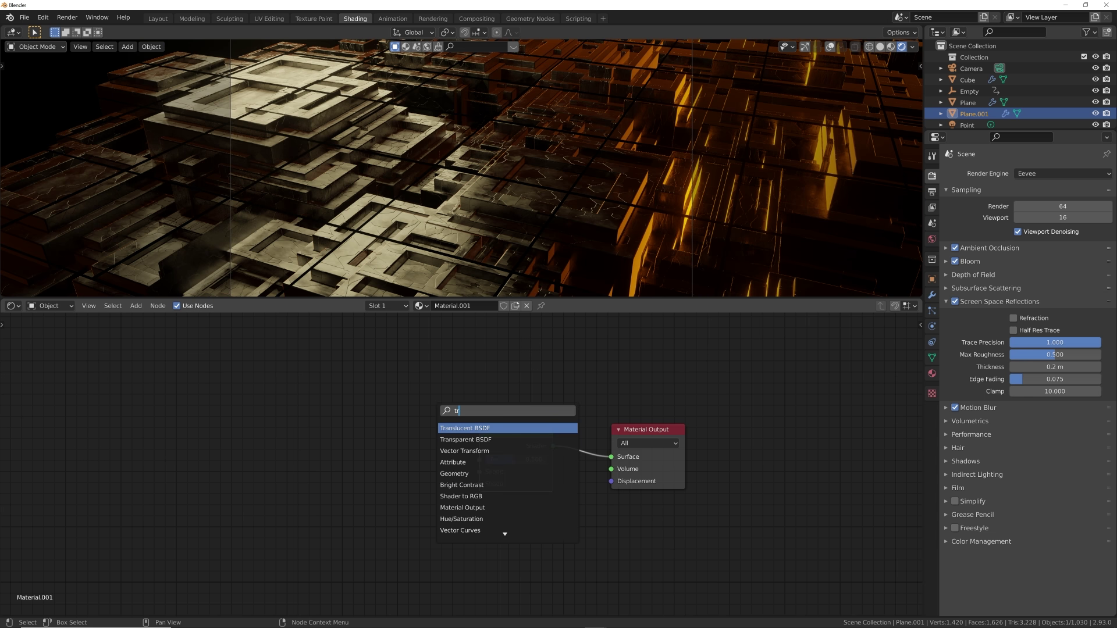
{"action": "left_click", "coordinate": [465, 441]}
{"action": "left_click", "coordinate": [364, 428]}
Step: Add an Emission node and connect the Transparent BSDF and Emission to the Mix Shader's first and second shader inputs
{"action": "key", "text": "shift+a"}
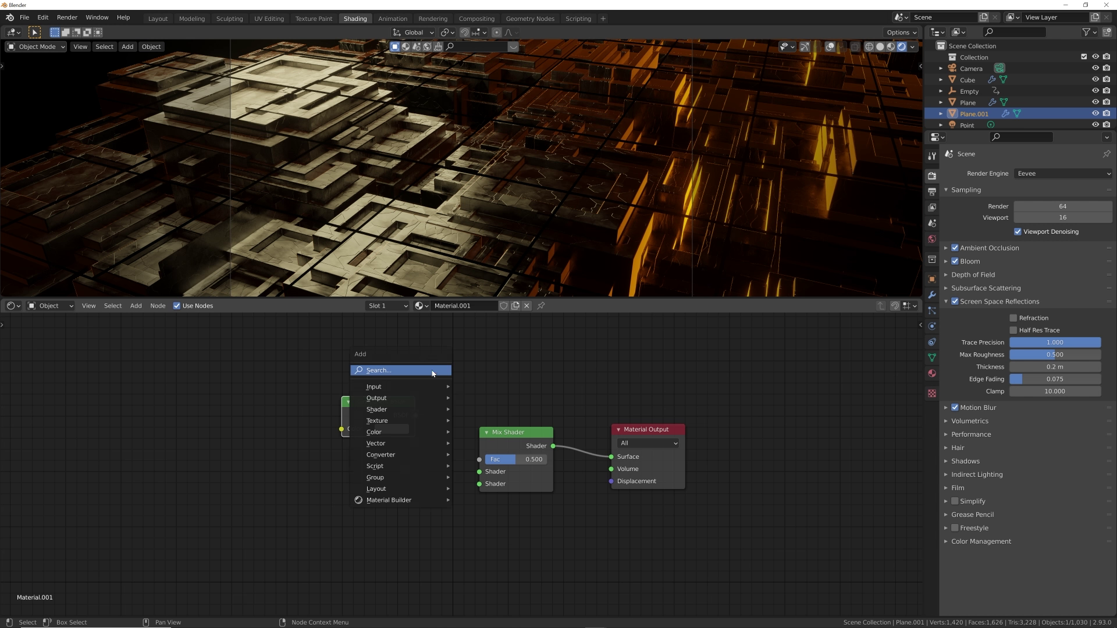
{"action": "left_click", "coordinate": [437, 373]}
{"action": "type", "text": "em"}
{"action": "key", "text": "Return"}
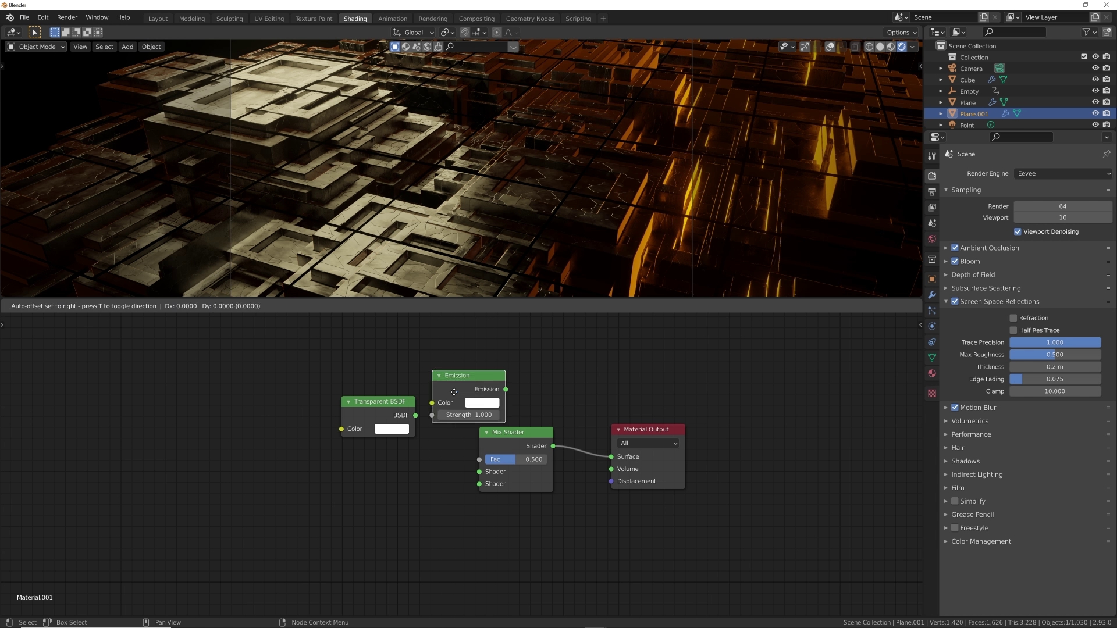
{"action": "left_click", "coordinate": [374, 486]}
{"action": "left_click_drag", "start_coordinate": [473, 484], "coordinate": [478, 484]}
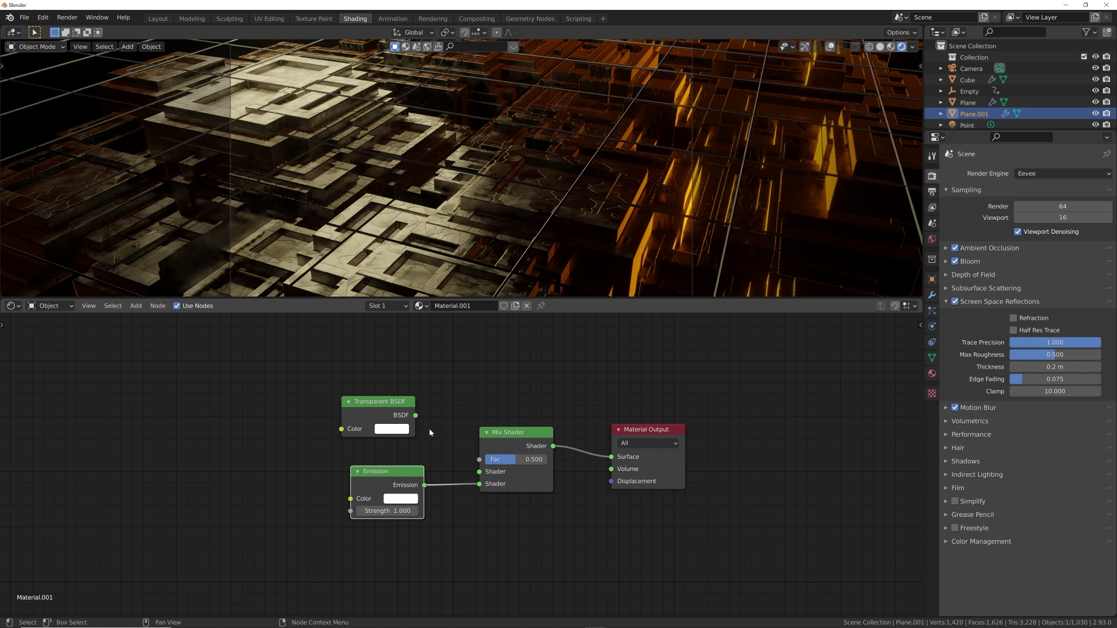
{"action": "left_click_drag", "start_coordinate": [415, 415], "coordinate": [475, 476]}
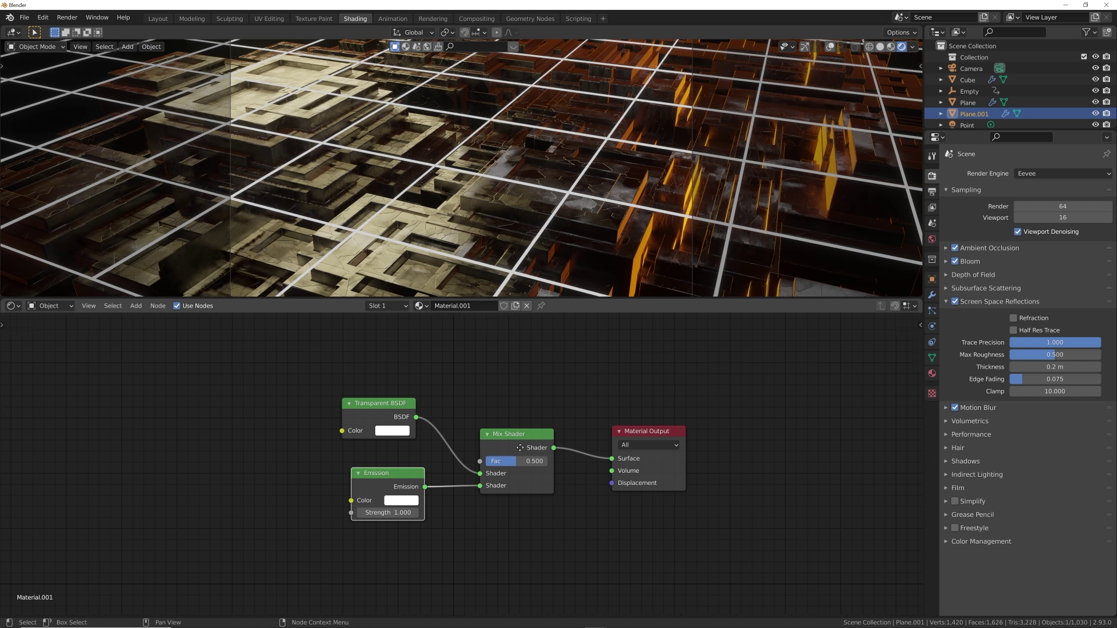
Step: Move the Mix Shader higher, add a ColorRamp node and connect its Color output to the Mix Shader's Fac input
{"action": "middle_click_drag", "start_coordinate": [515, 429], "coordinate": [521, 497]}
{"action": "left_click_drag", "start_coordinate": [522, 498], "coordinate": [522, 378]}
{"action": "middle_click_drag", "start_coordinate": [522, 379], "coordinate": [546, 413]}
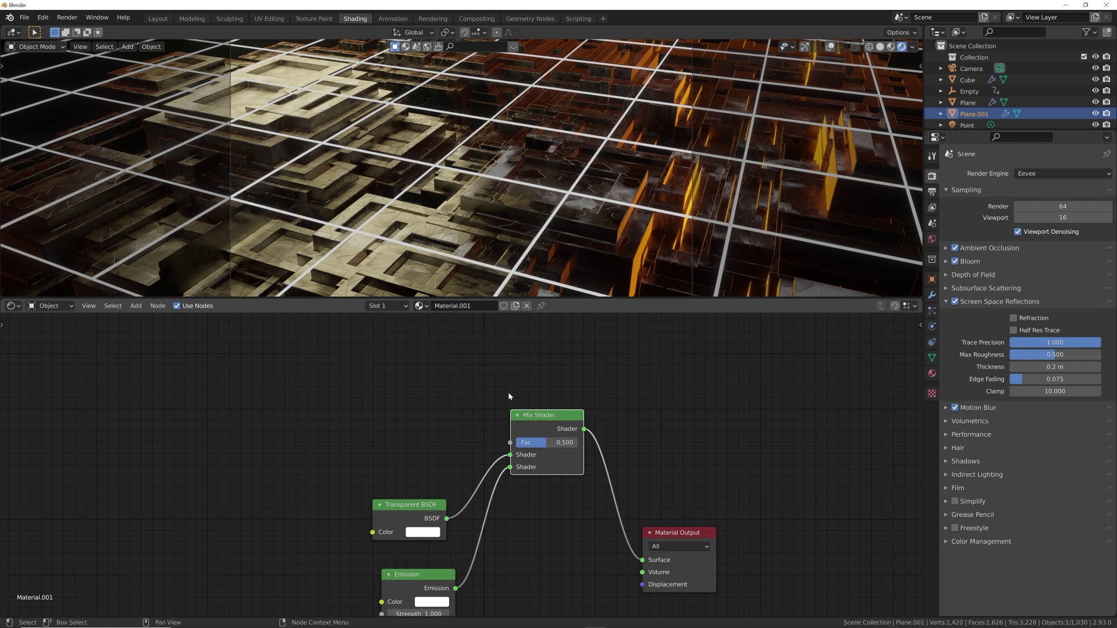
{"action": "key", "text": "shift+a"}
{"action": "key", "text": "s"}
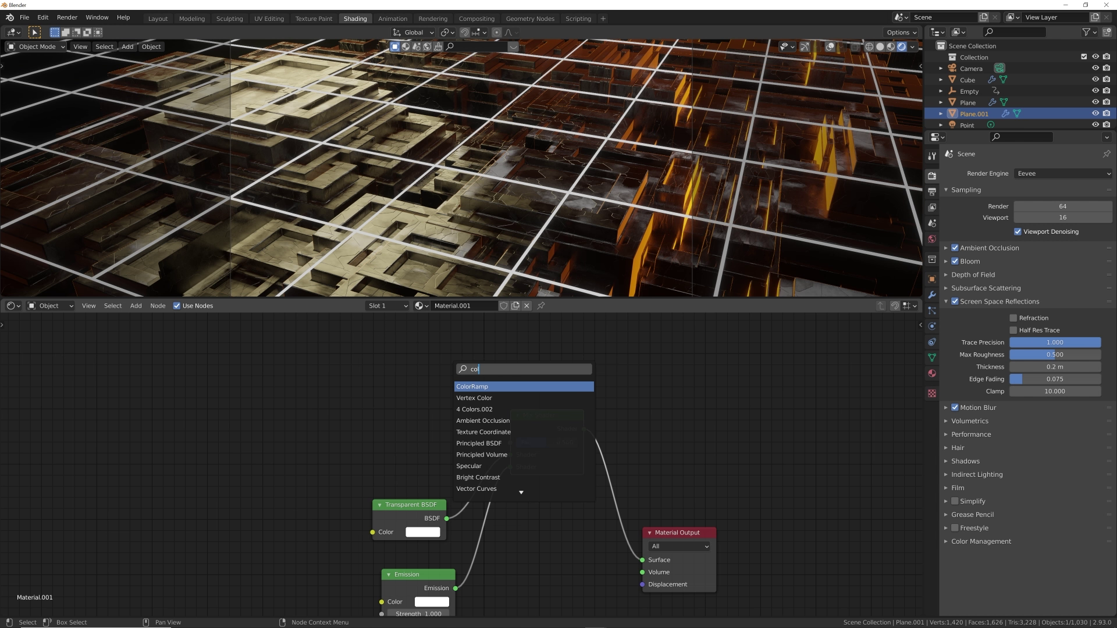
{"action": "type", "text": "col"}
{"action": "key", "text": "Return"}
{"action": "left_click", "coordinate": [386, 379]}
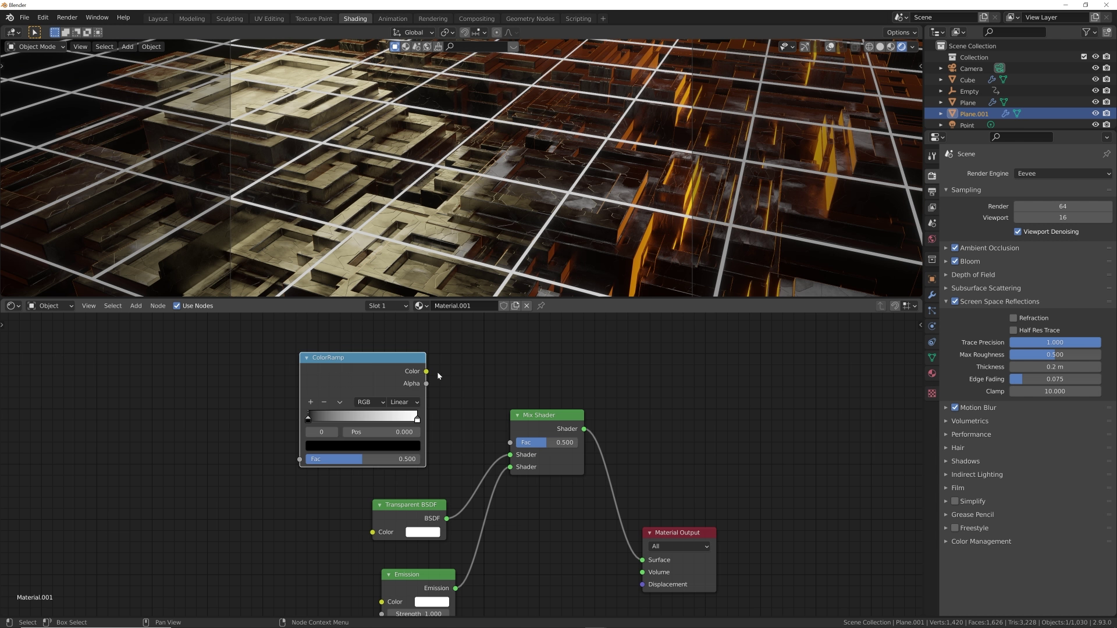
{"action": "left_click_drag", "start_coordinate": [506, 443], "coordinate": [507, 443]}
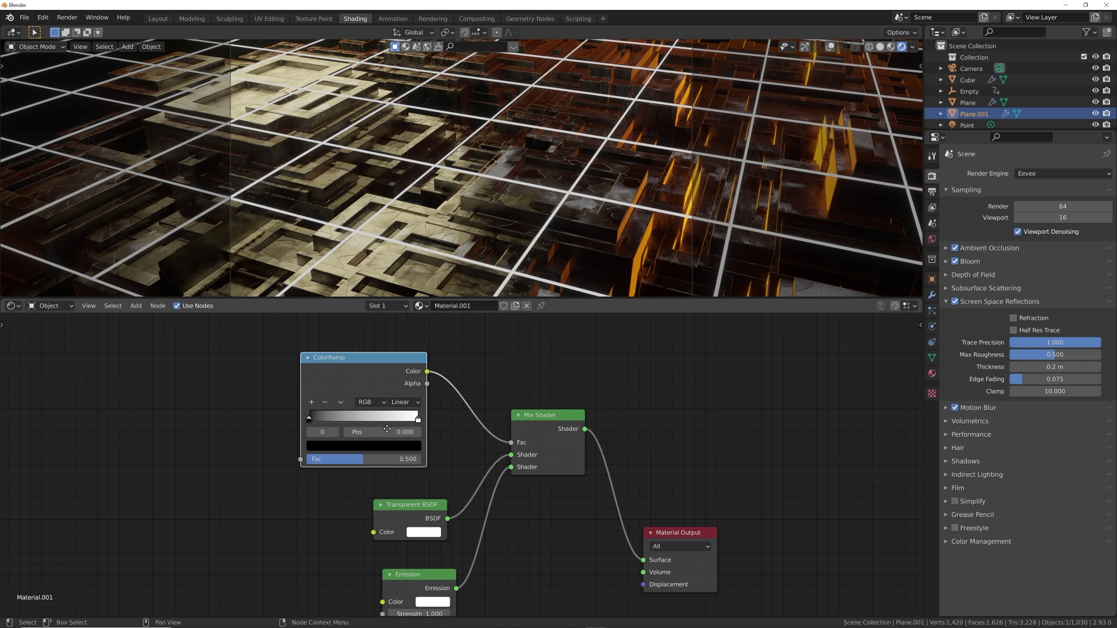
Step: Add a Noise Texture node and connect its Fac output to the ColorRamp's Fac input
{"action": "middle_click_drag", "start_coordinate": [216, 393], "coordinate": [415, 402]}
{"action": "key", "text": "shift+a"}
{"action": "left_click", "coordinate": [415, 401]}
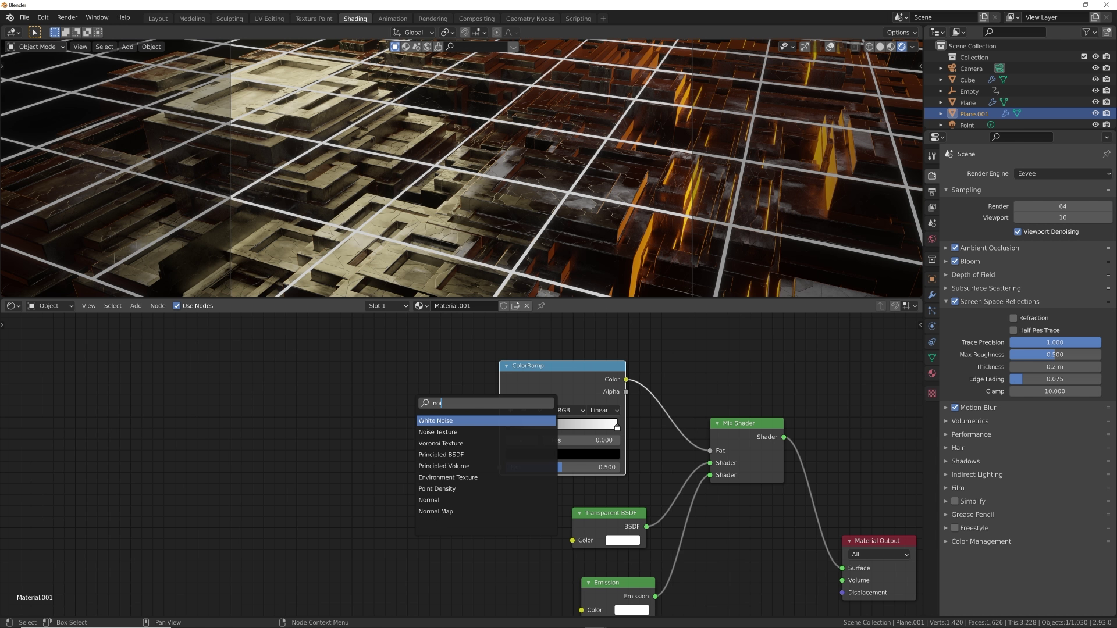
{"action": "key", "text": "Down"}
{"action": "key", "text": "Return"}
{"action": "left_click", "coordinate": [433, 413]}
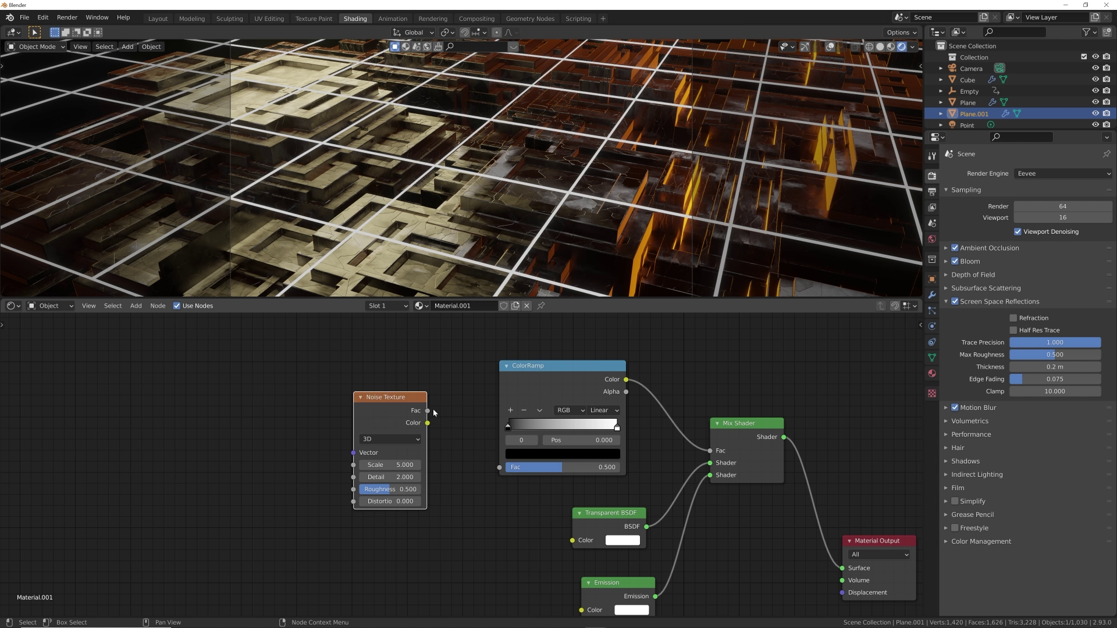
{"action": "left_click_drag", "start_coordinate": [495, 469], "coordinate": [499, 468]}
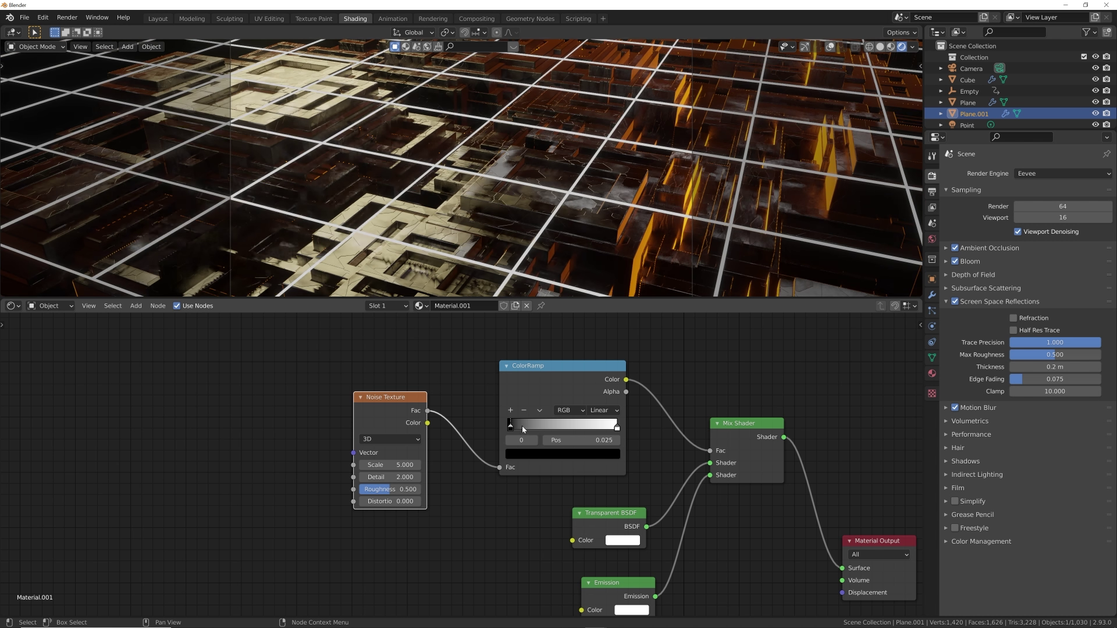
Step: Move the ColorRamp's black stop to position 0.498 to break the grid lines into separate segments
{"action": "mouse_move", "coordinate": [515, 427]}
{"action": "left_mouse_down"}
{"action": "mouse_move", "coordinate": [605, 427]}
{"action": "mouse_move", "coordinate": [505, 428]}
{"action": "left_mouse_up"}
{"action": "mouse_move", "coordinate": [617, 429]}
{"action": "left_mouse_down"}
{"action": "mouse_move", "coordinate": [559, 428]}
{"action": "mouse_move", "coordinate": [621, 429]}
{"action": "left_mouse_up"}
{"action": "left_click_drag", "start_coordinate": [512, 428], "coordinate": [569, 424]}
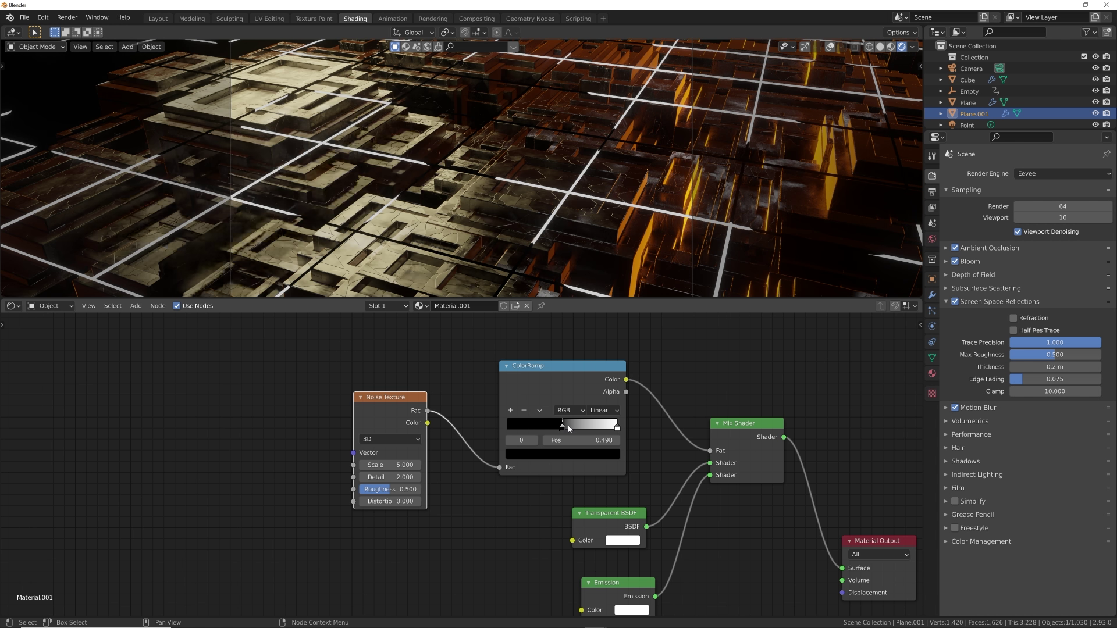
Step: Set the Emission color to light green and its strength to 10
{"action": "middle_click_drag", "start_coordinate": [411, 588], "coordinate": [413, 516]}
{"action": "left_click", "coordinate": [633, 539]}
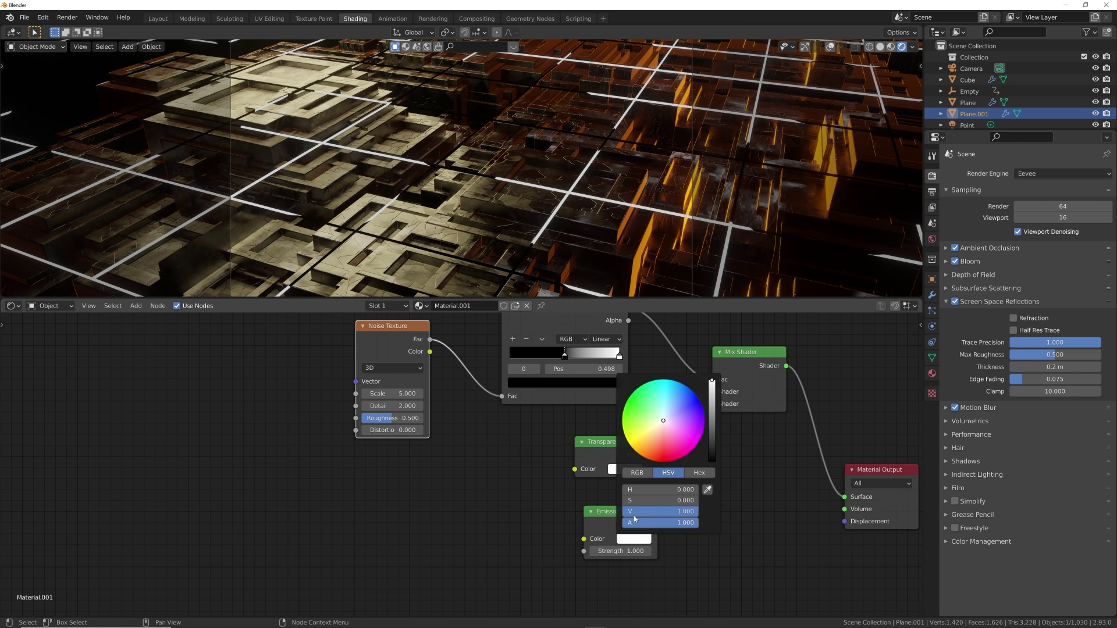
{"action": "left_click", "coordinate": [642, 412]}
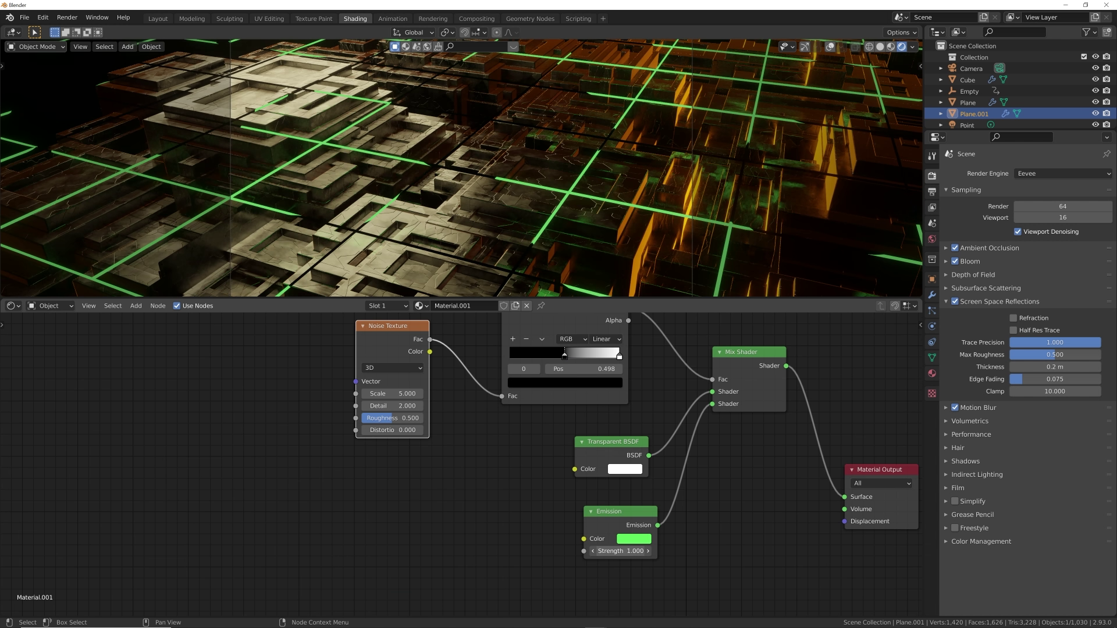
{"action": "left_click", "coordinate": [621, 551]}
{"action": "type", "text": "10"}
{"action": "key", "text": "Return"}
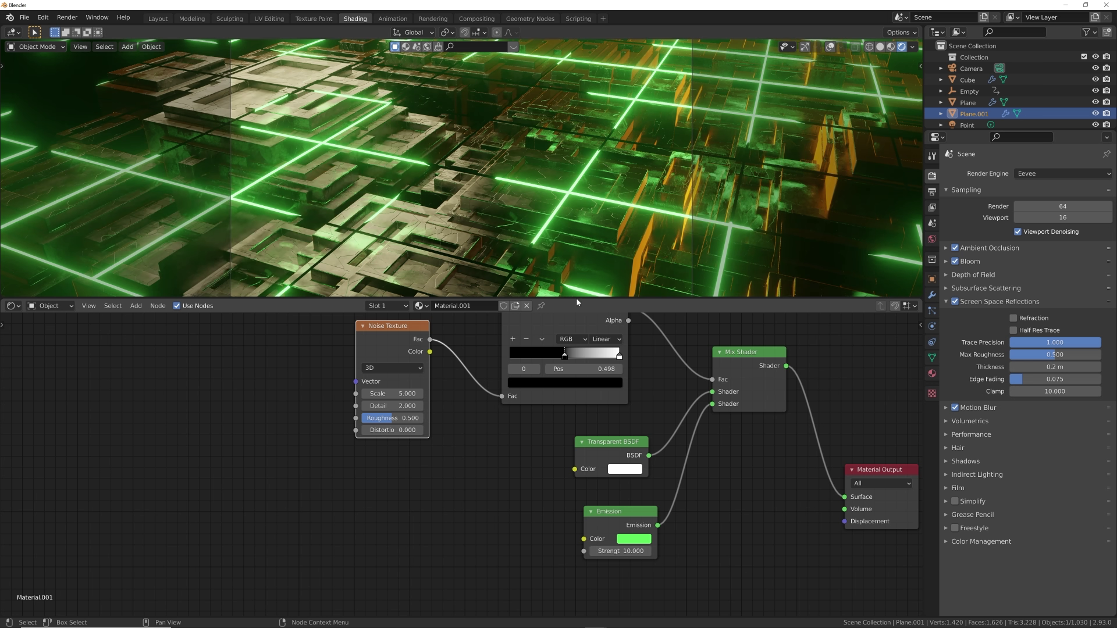
Step: Examine the unlit sections of the grid lines up close in Material Preview shading
{"action": "scroll", "coordinate": [494, 182], "scroll_direction": "up", "scroll_amount": 9}
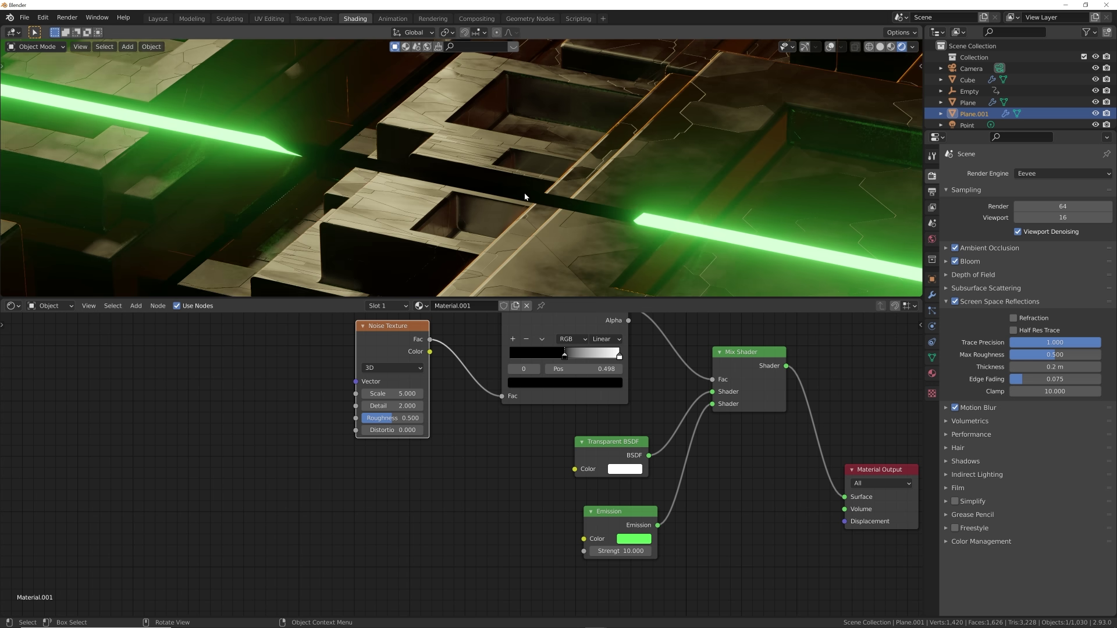
{"action": "scroll", "coordinate": [561, 235], "scroll_direction": "down", "scroll_amount": 2}
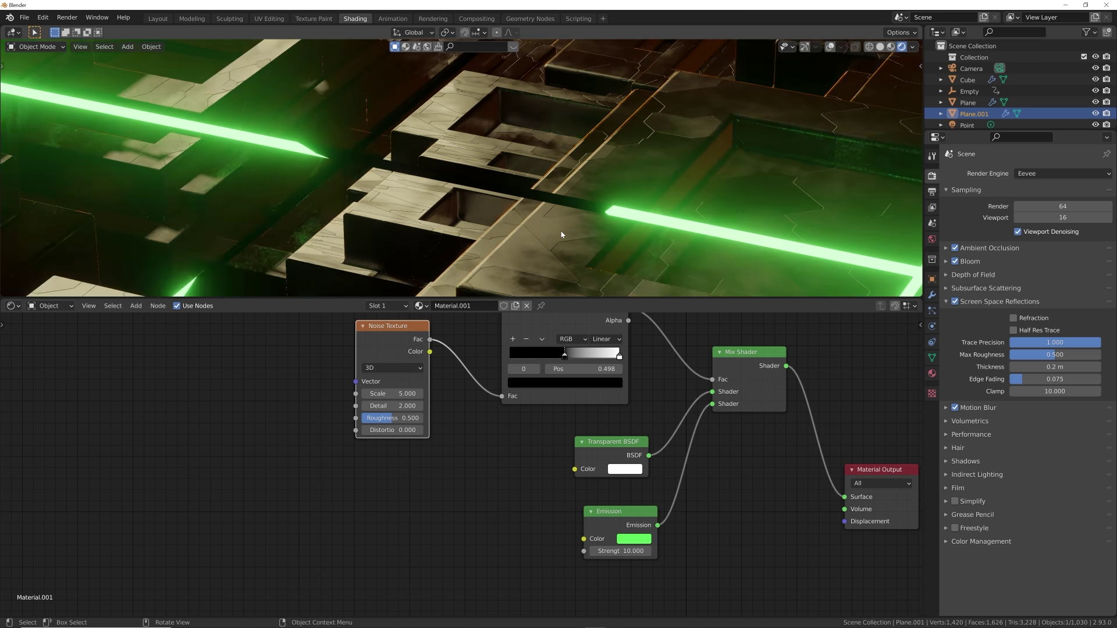
{"action": "left_click", "coordinate": [891, 46]}
{"action": "scroll", "coordinate": [544, 196], "scroll_direction": "up", "scroll_amount": 1}
{"action": "middle_click_drag", "start_coordinate": [544, 197], "coordinate": [309, 156]}
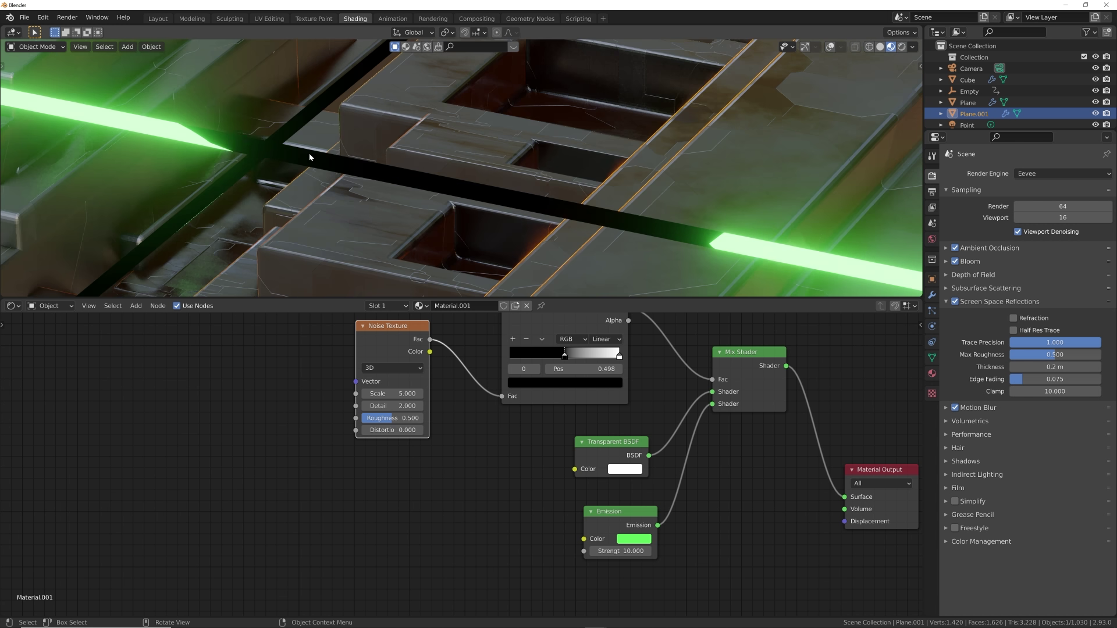
{"action": "scroll", "coordinate": [607, 199], "scroll_direction": "down", "scroll_amount": 5}
{"action": "scroll", "coordinate": [607, 199], "scroll_direction": "down", "scroll_amount": 2}
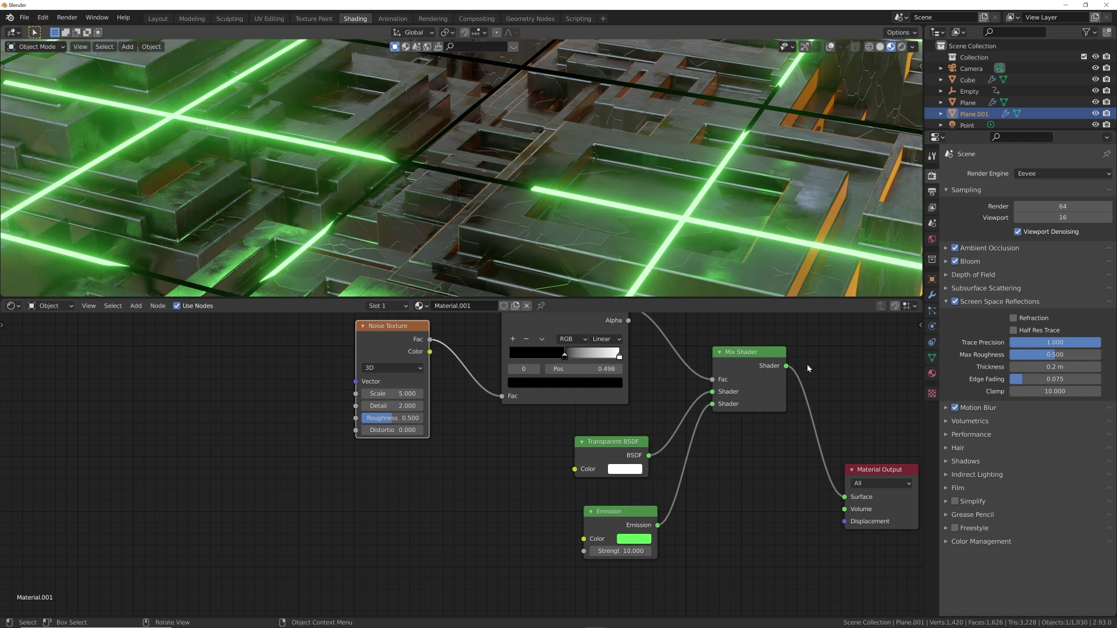
Step: Set the grid material's Blend Mode to Alpha Blend and return the viewport to rendered shading
{"action": "left_click", "coordinate": [932, 373]}
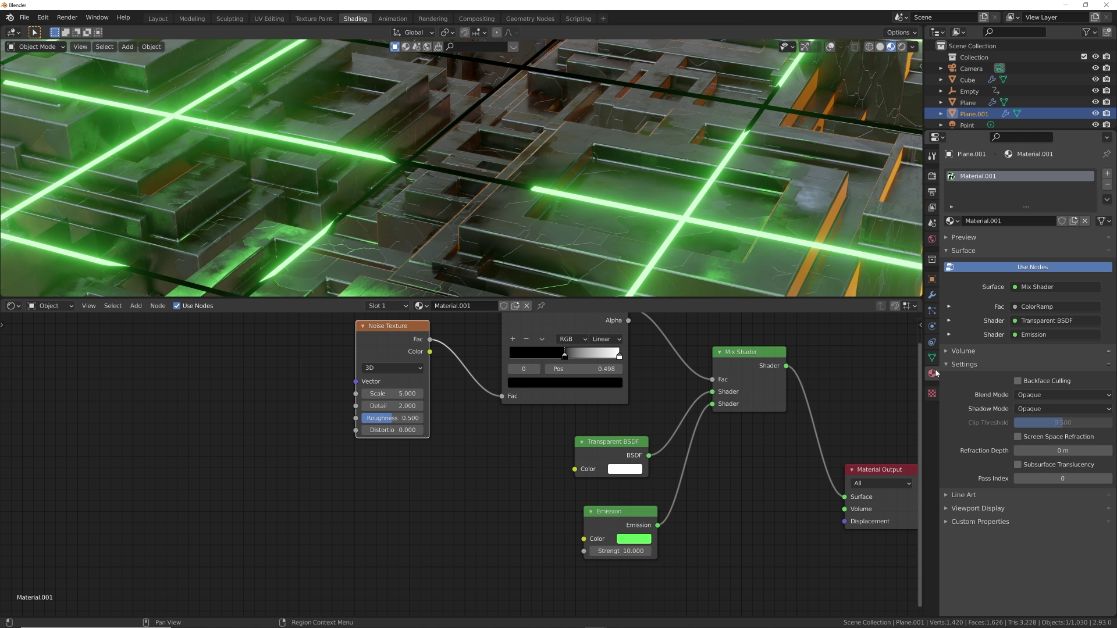
{"action": "left_click", "coordinate": [1044, 395]}
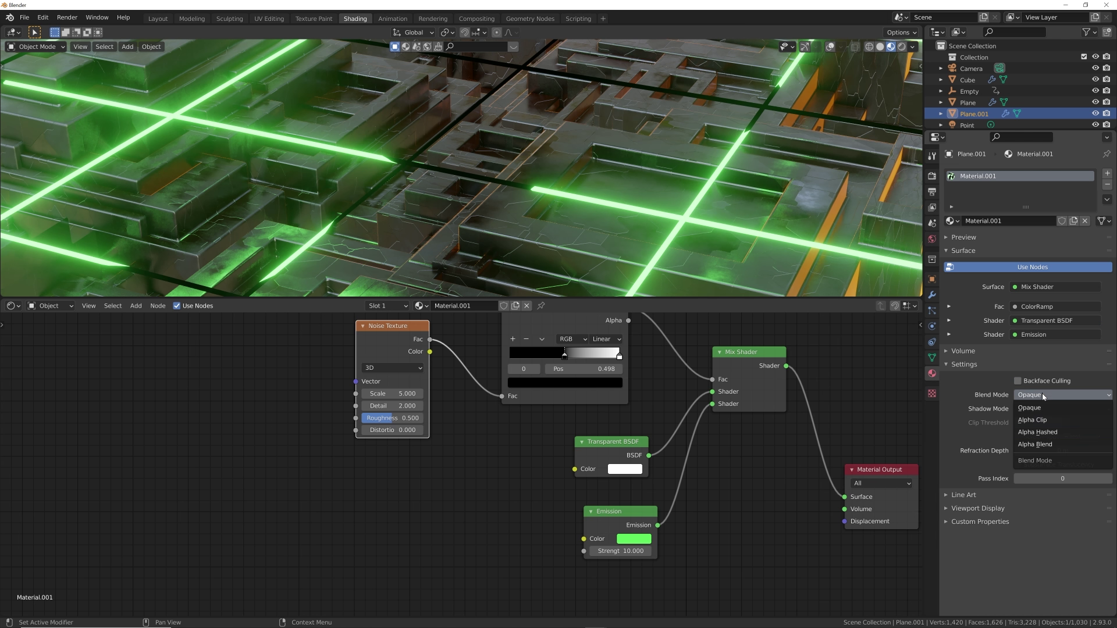
{"action": "left_click", "coordinate": [1035, 444]}
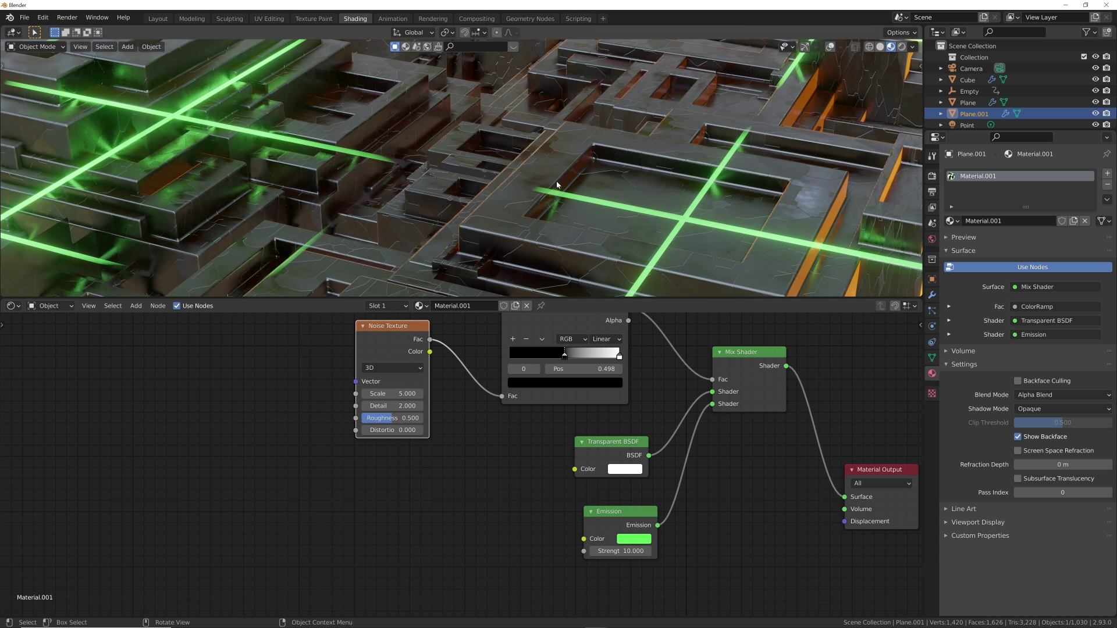
{"action": "scroll", "coordinate": [556, 185], "scroll_direction": "up", "scroll_amount": 3}
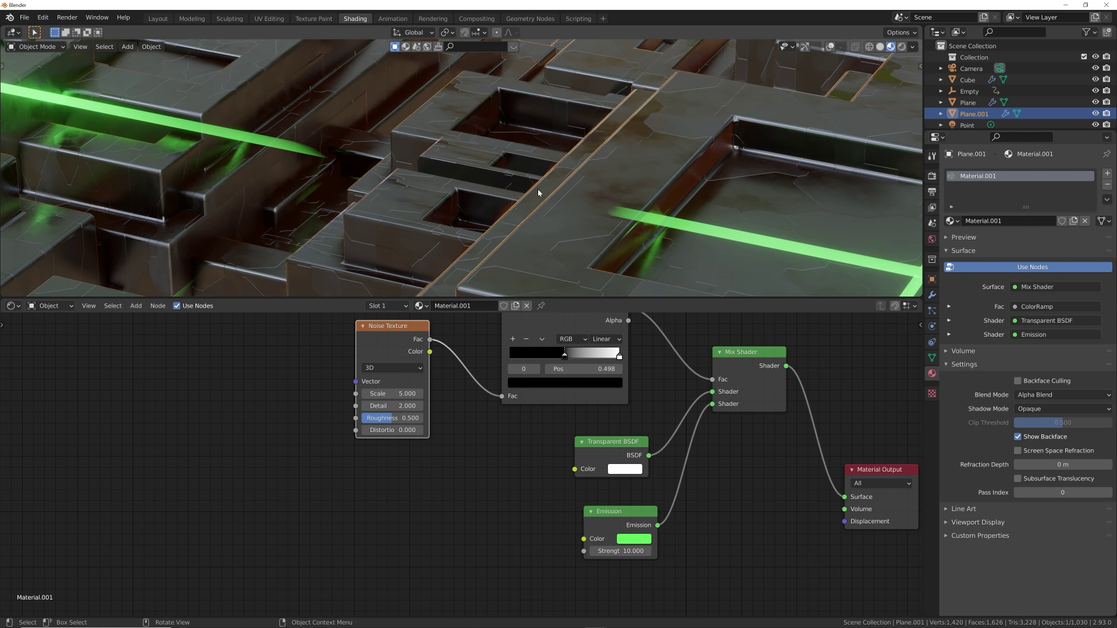
{"action": "scroll", "coordinate": [702, 169], "scroll_direction": "down", "scroll_amount": 5}
{"action": "left_click", "coordinate": [901, 47]}
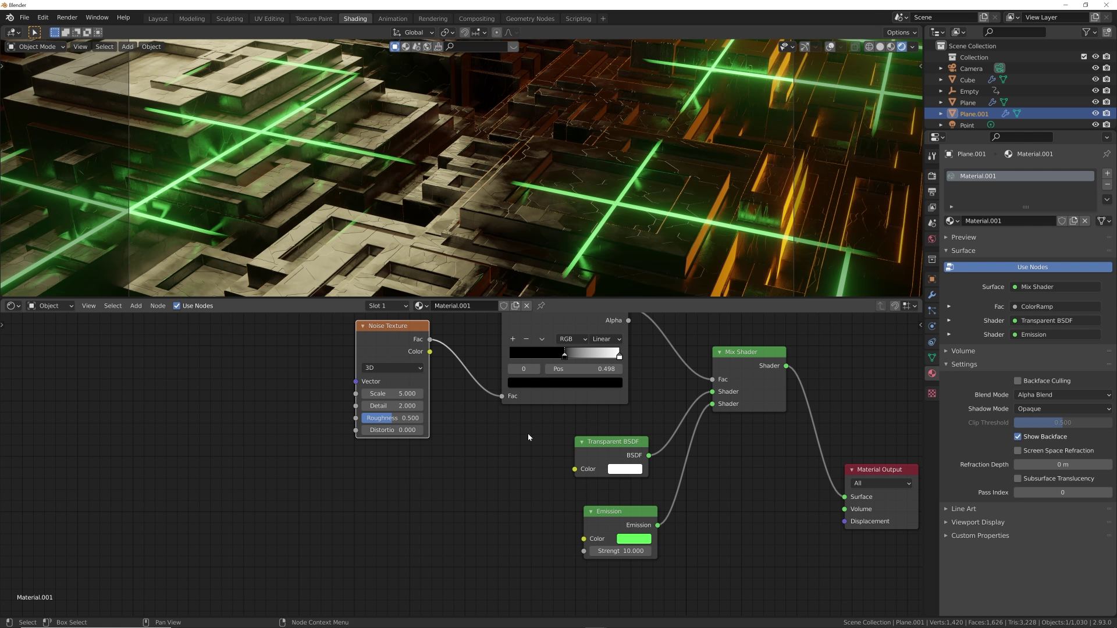
Step: Raise the Emission strength to 37.8 and set the Noise Texture's Detail to 0
{"action": "left_click_drag", "start_coordinate": [620, 551], "coordinate": [782, 551]}
{"action": "scroll", "coordinate": [469, 211], "scroll_direction": "down", "scroll_amount": 3}
{"action": "scroll", "coordinate": [469, 211], "scroll_direction": "up", "scroll_amount": 1}
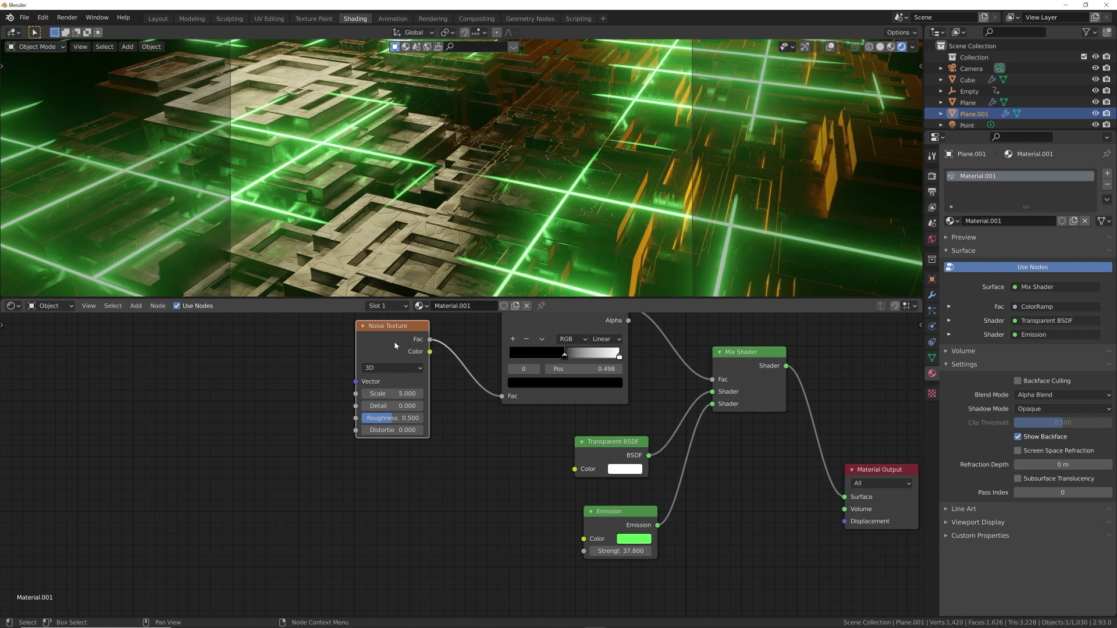
{"action": "key", "text": "KP_Decimal"}
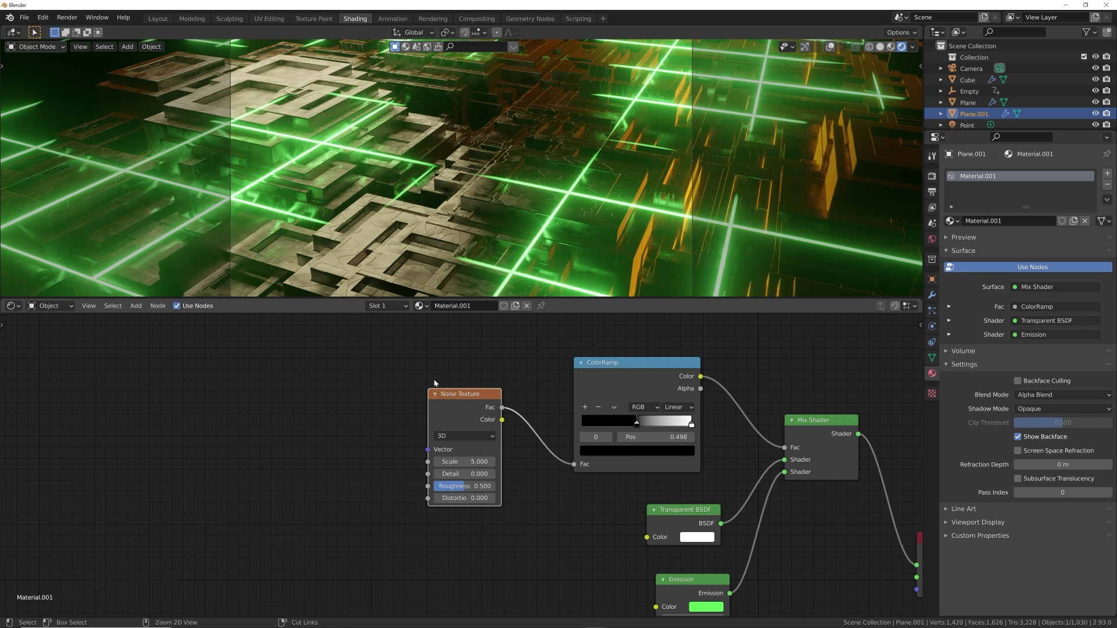
Step: Add Texture Coordinate and Mapping nodes feeding the grid material's Noise Texture and move them up beside it
{"action": "key", "text": "ctrl+t"}
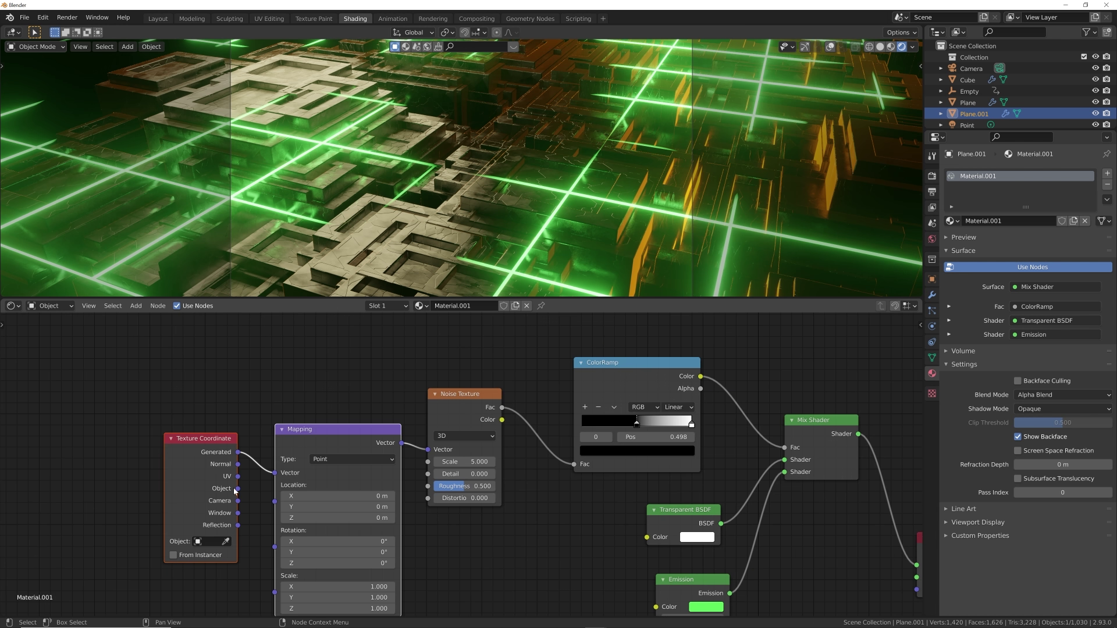
{"action": "left_click_drag", "start_coordinate": [315, 445], "coordinate": [292, 376]}
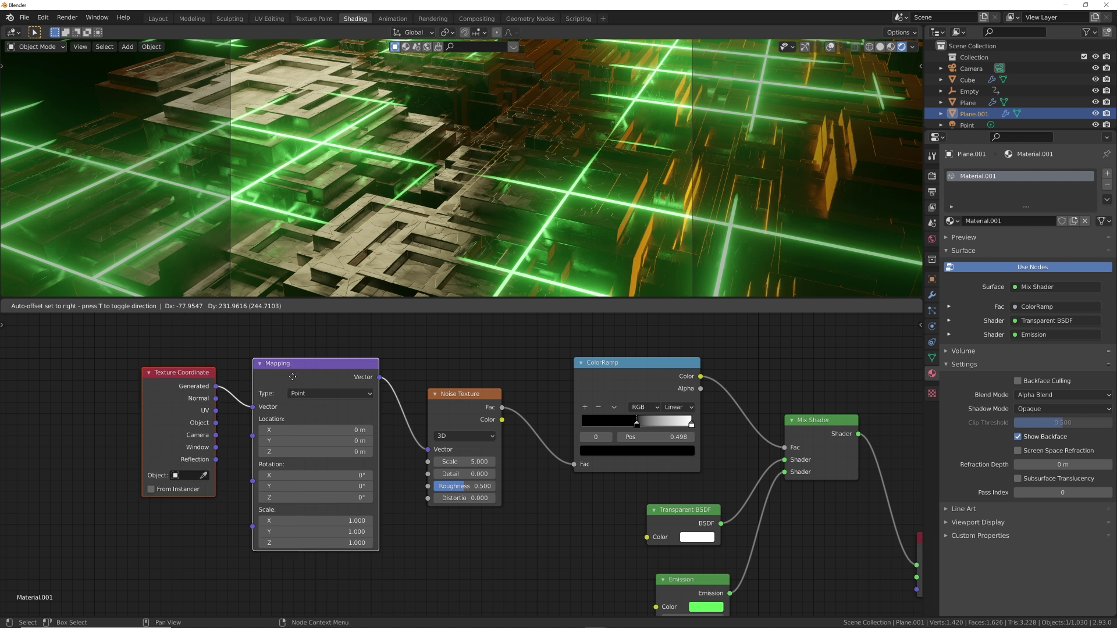
Step: Try varying the Mapping node's Y rotation to shift the noise mask, and reset it to 0°
{"action": "left_click_drag", "start_coordinate": [314, 484], "coordinate": [556, 484]}
{"action": "left_click", "coordinate": [308, 484]}
{"action": "type", "text": "0"}
{"action": "key", "text": "Return"}
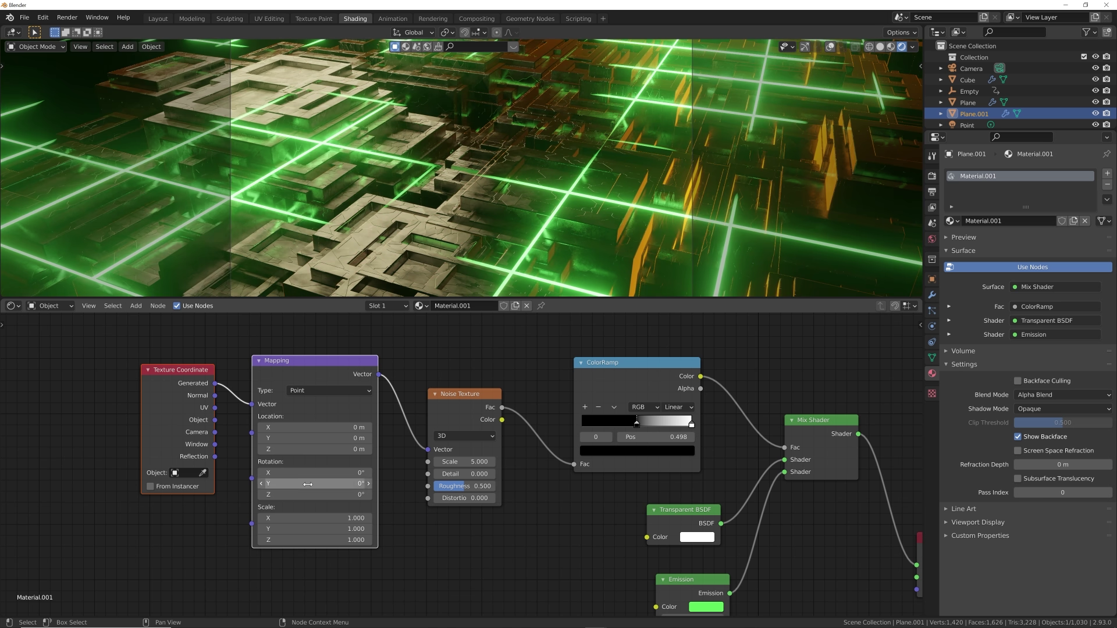
Step: Darken the area outside the camera frame by setting the camera's Passepartout to 0.987
{"action": "scroll", "coordinate": [822, 112], "scroll_direction": "down", "scroll_amount": 1}
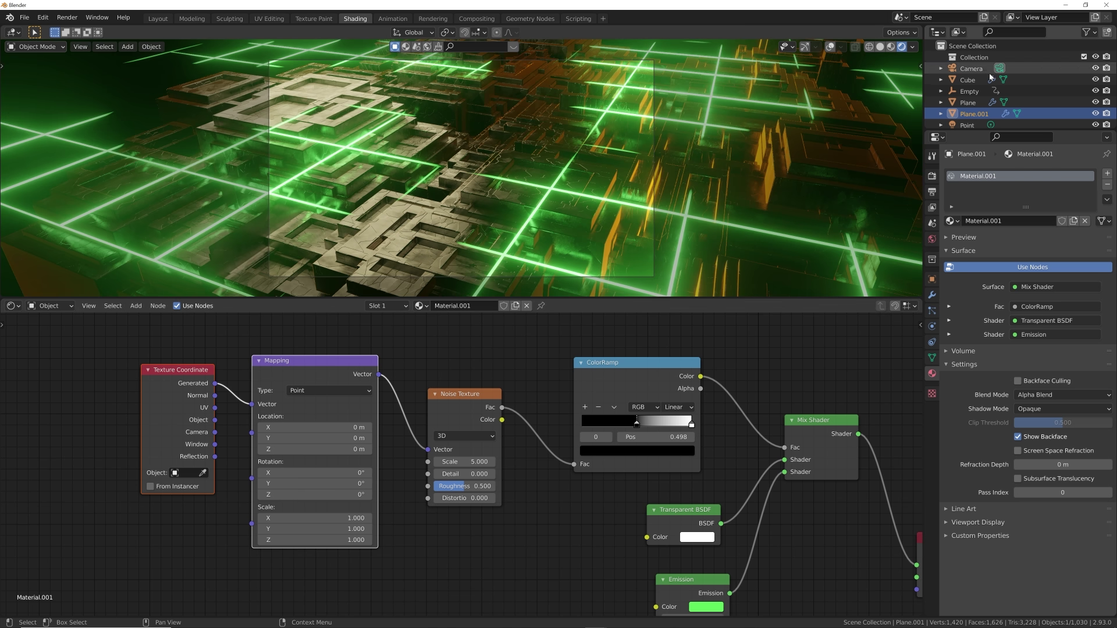
{"action": "left_click", "coordinate": [971, 69]}
{"action": "left_click", "coordinate": [981, 363]}
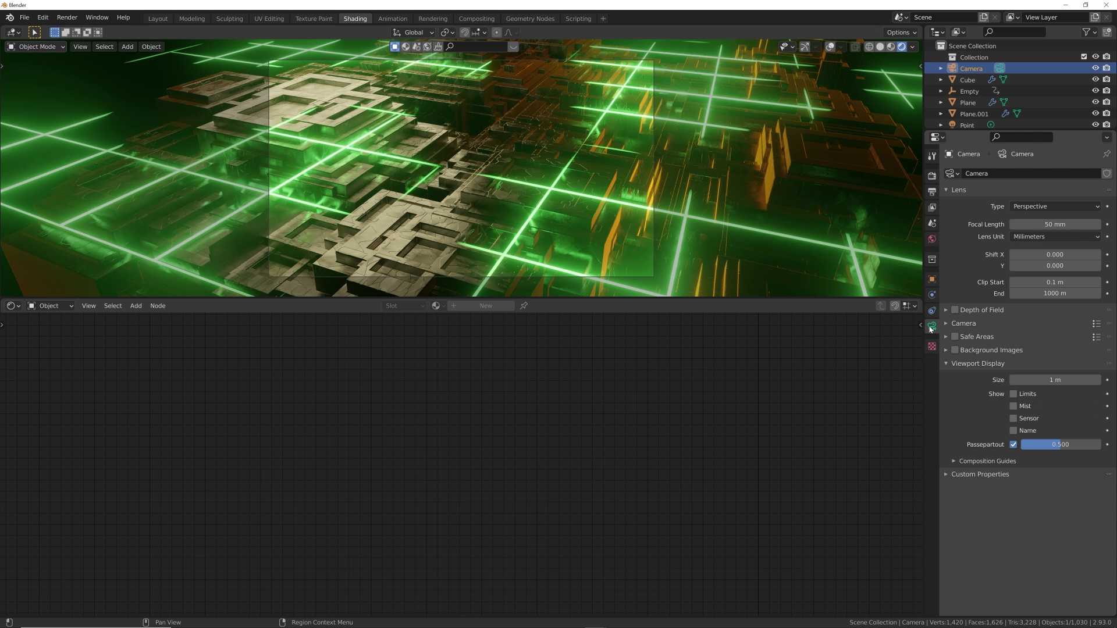
{"action": "left_click_drag", "start_coordinate": [1066, 447], "coordinate": [1105, 447]}
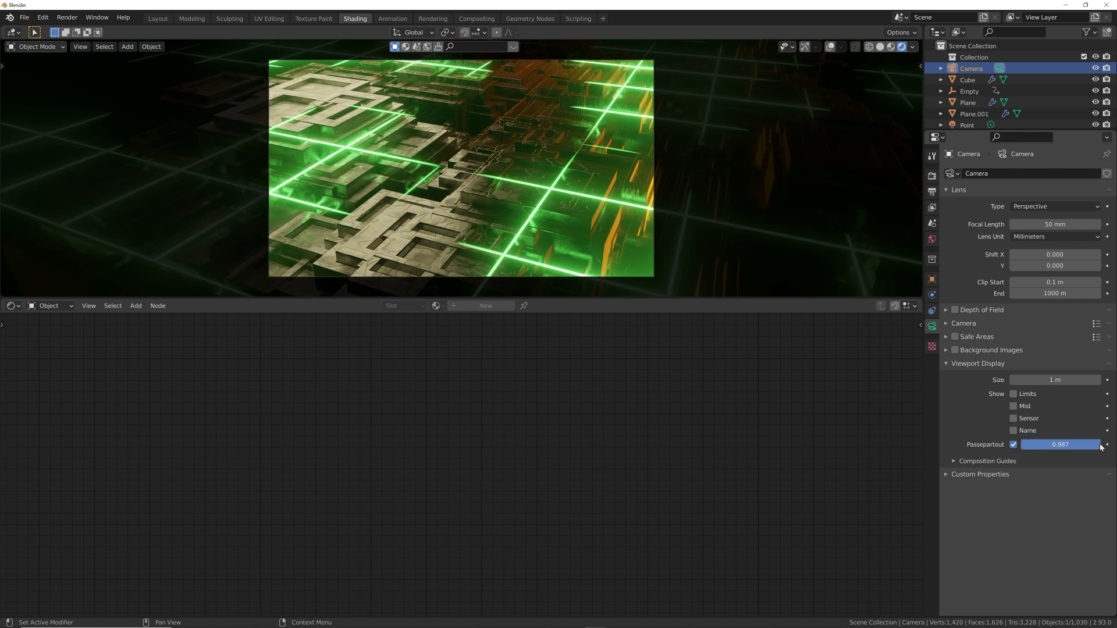
{"action": "scroll", "coordinate": [451, 189], "scroll_direction": "up", "scroll_amount": 2}
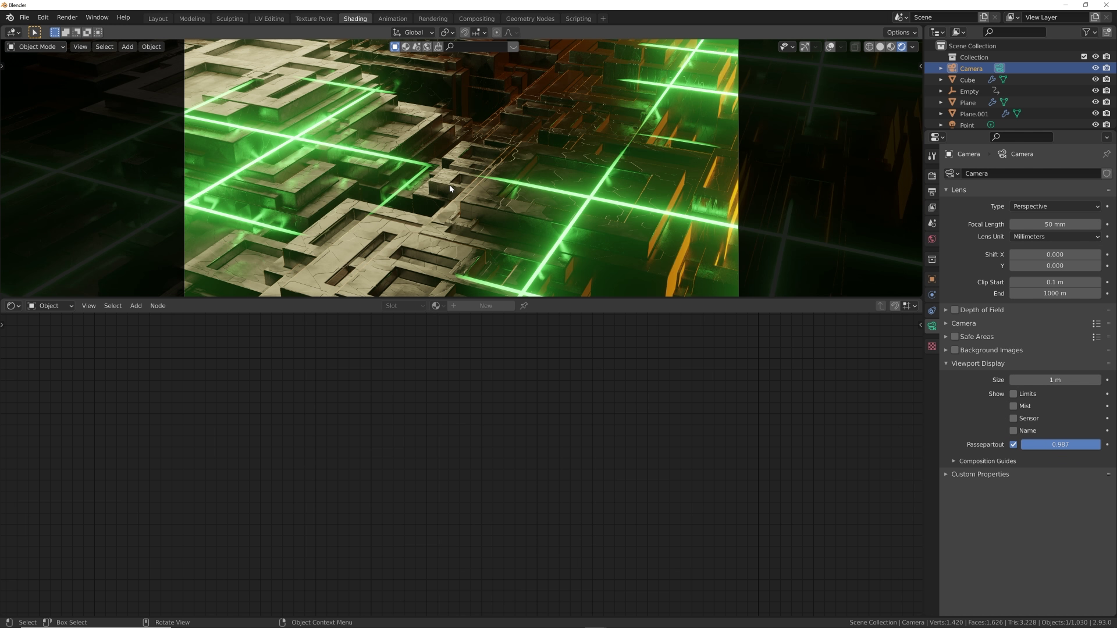
Step: Tint the point light's color from warm yellow to a light yellow-green
{"action": "left_click", "coordinate": [968, 125]}
{"action": "left_click", "coordinate": [1025, 238]}
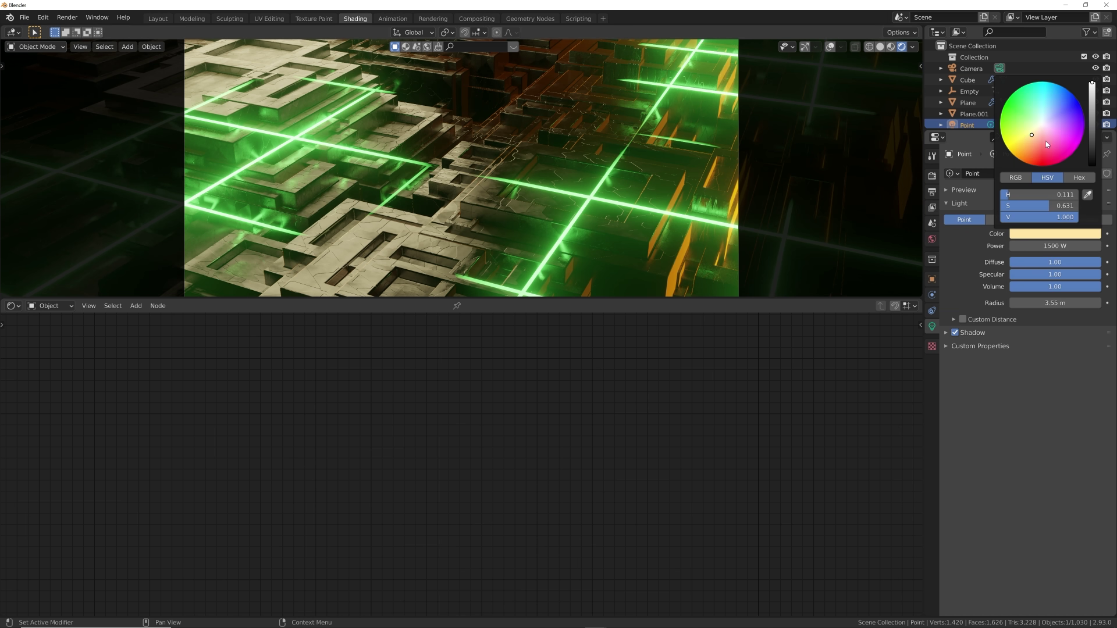
{"action": "left_click_drag", "start_coordinate": [1031, 134], "coordinate": [1025, 126]}
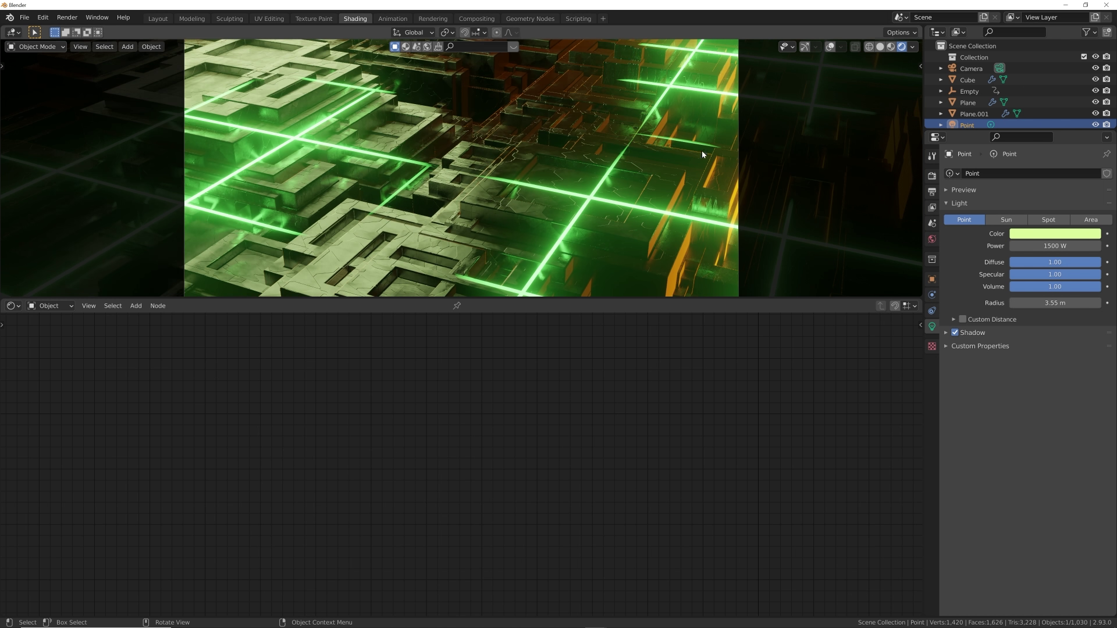
{"action": "scroll", "coordinate": [634, 157], "scroll_direction": "down", "scroll_amount": 3}
{"action": "scroll", "coordinate": [582, 159], "scroll_direction": "up", "scroll_amount": 2}
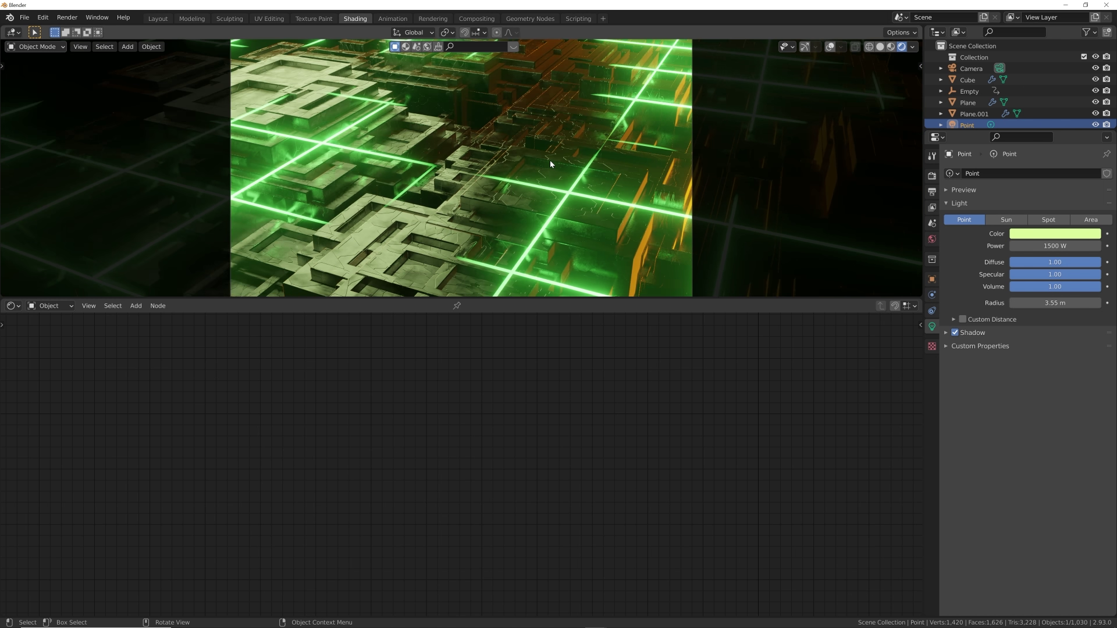
Step: Raise the Emission Strength of the cube material's Principled BSDF to 145.9
{"action": "left_click", "coordinate": [967, 80]}
{"action": "middle_click_drag", "start_coordinate": [691, 587], "coordinate": [630, 407]}
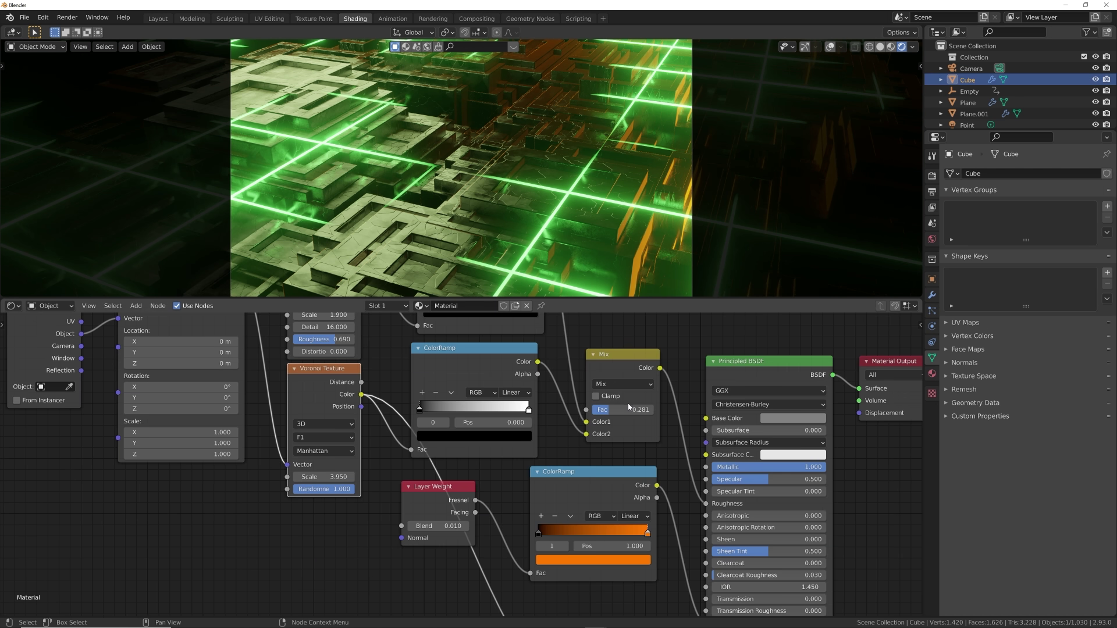
{"action": "middle_click_drag", "start_coordinate": [590, 541], "coordinate": [506, 468]}
{"action": "middle_click_drag", "start_coordinate": [768, 544], "coordinate": [739, 488]}
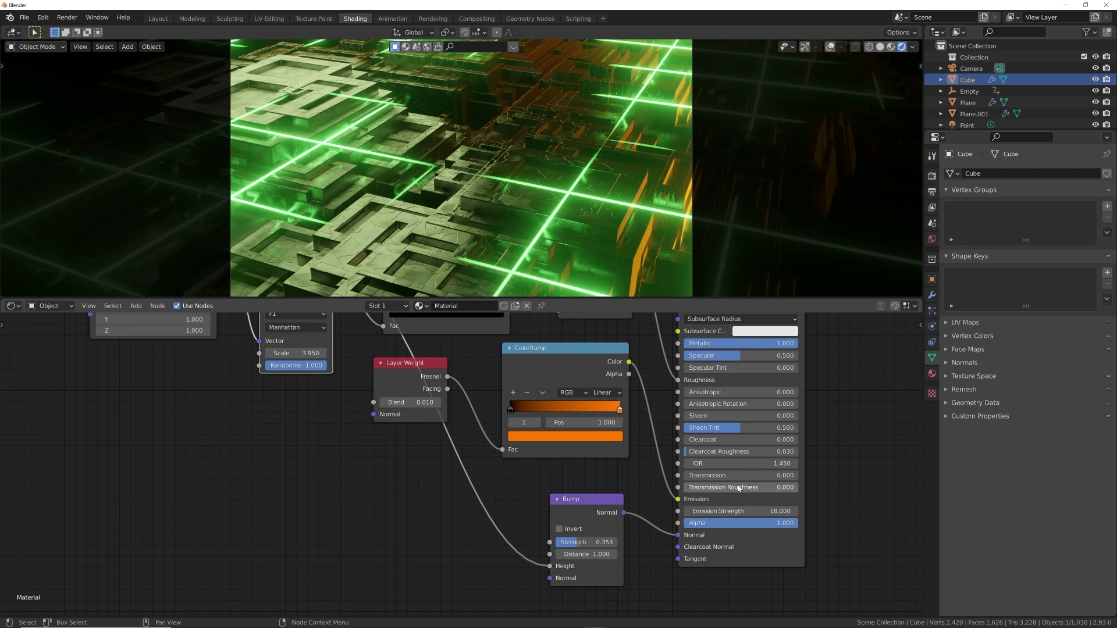
{"action": "left_click_drag", "start_coordinate": [754, 510], "coordinate": [832, 509]}
Step: Preview the animated cubes' glow from outside and through the camera, testing the black stop of the orange ColorRamp
{"action": "key", "text": "space"}
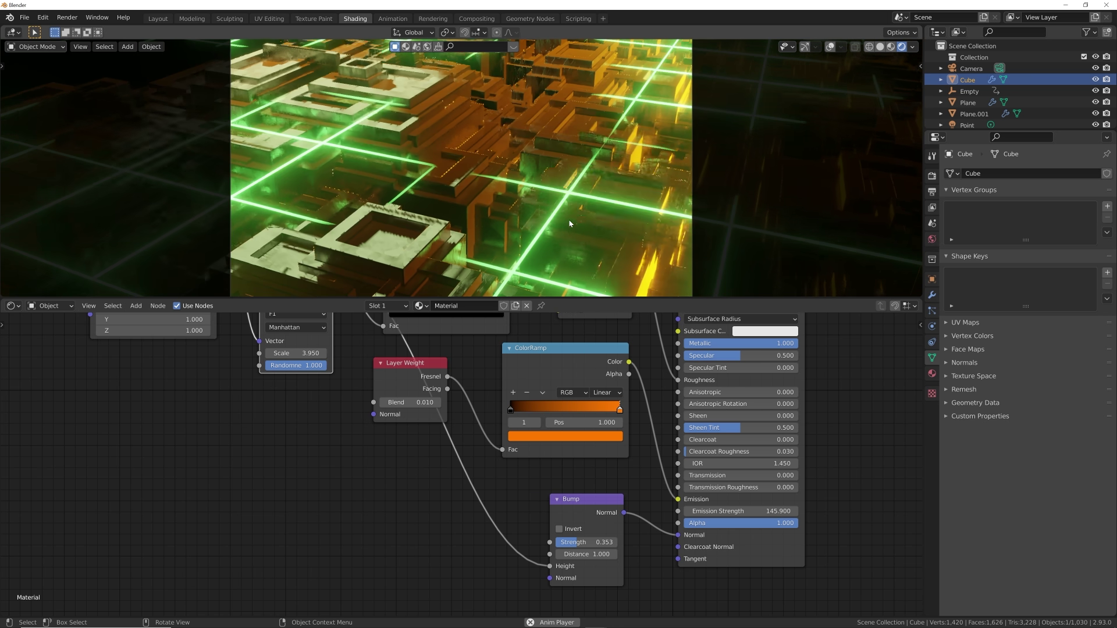
{"action": "middle_click_drag", "start_coordinate": [570, 222], "coordinate": [600, 209]}
{"action": "scroll", "coordinate": [601, 208], "scroll_direction": "down", "scroll_amount": 2}
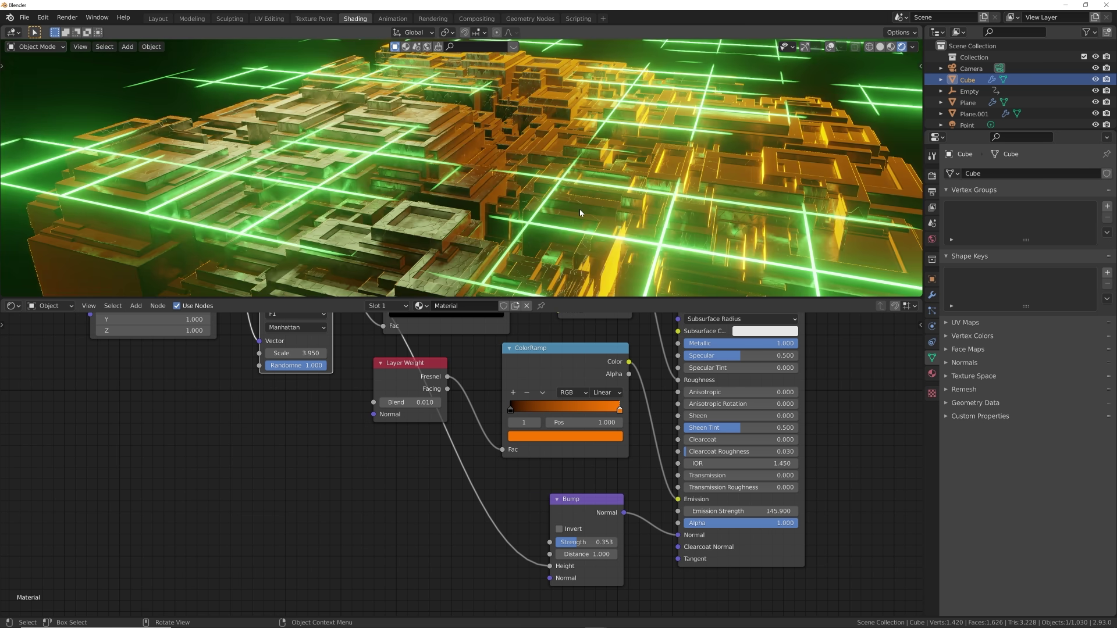
{"action": "key", "text": "KP_0"}
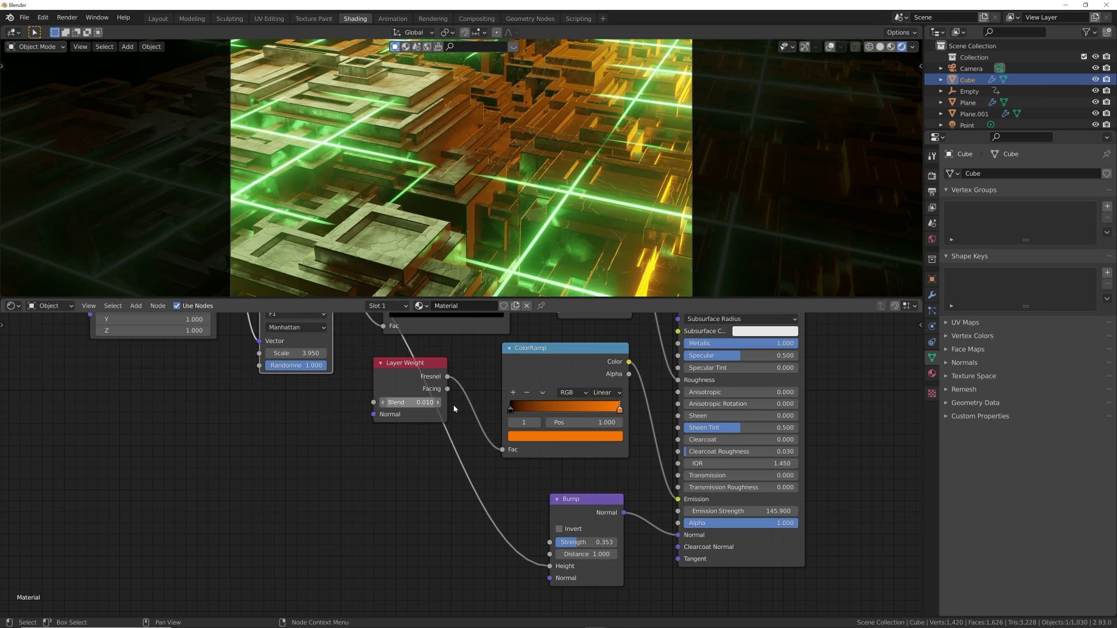
{"action": "left_click_drag", "start_coordinate": [510, 411], "coordinate": [513, 411]}
{"action": "left_click_drag", "start_coordinate": [503, 417], "coordinate": [498, 413]}
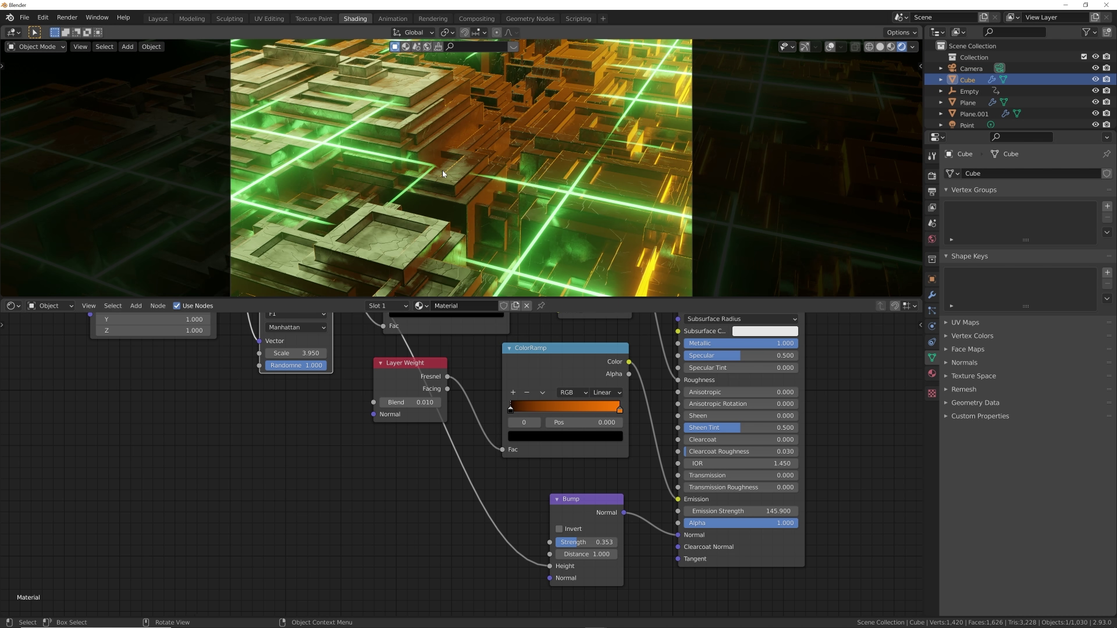
Step: Select the camera and show its view in rendered shading in the Layout workspace
{"action": "left_click", "coordinate": [1041, 68]}
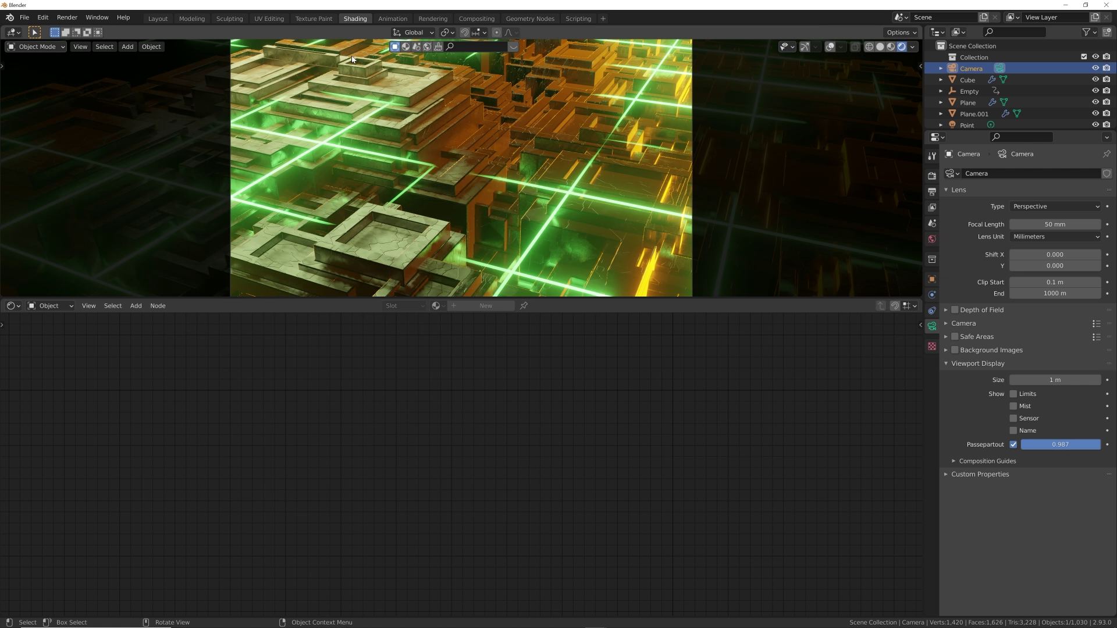
{"action": "left_click", "coordinate": [157, 19]}
{"action": "scroll", "coordinate": [500, 287], "scroll_direction": "up", "scroll_amount": 2}
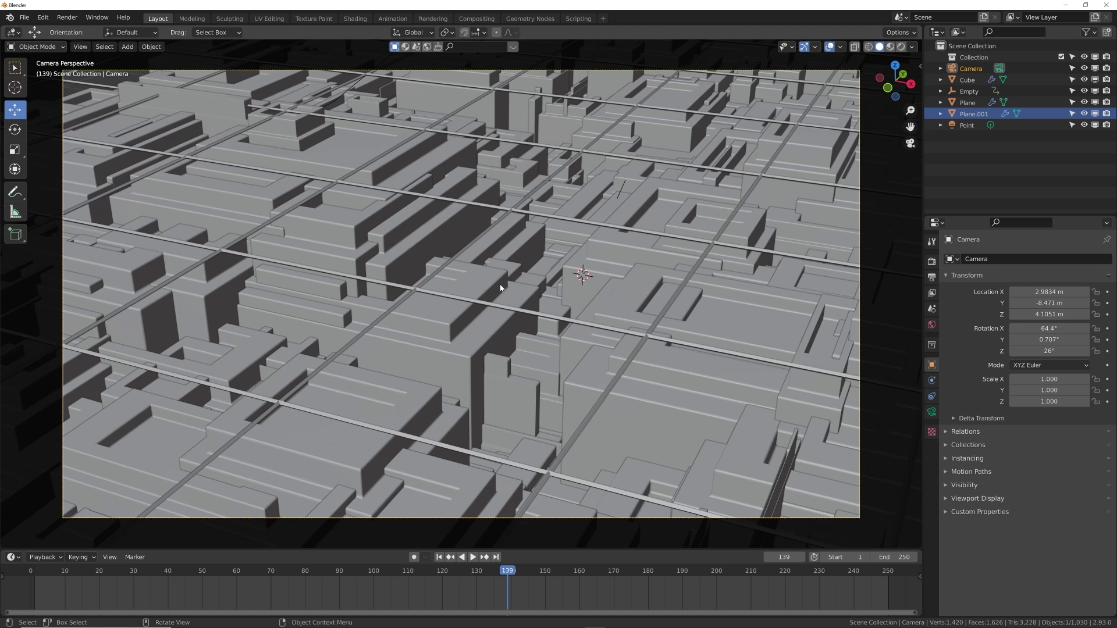
{"action": "left_click", "coordinate": [900, 46]}
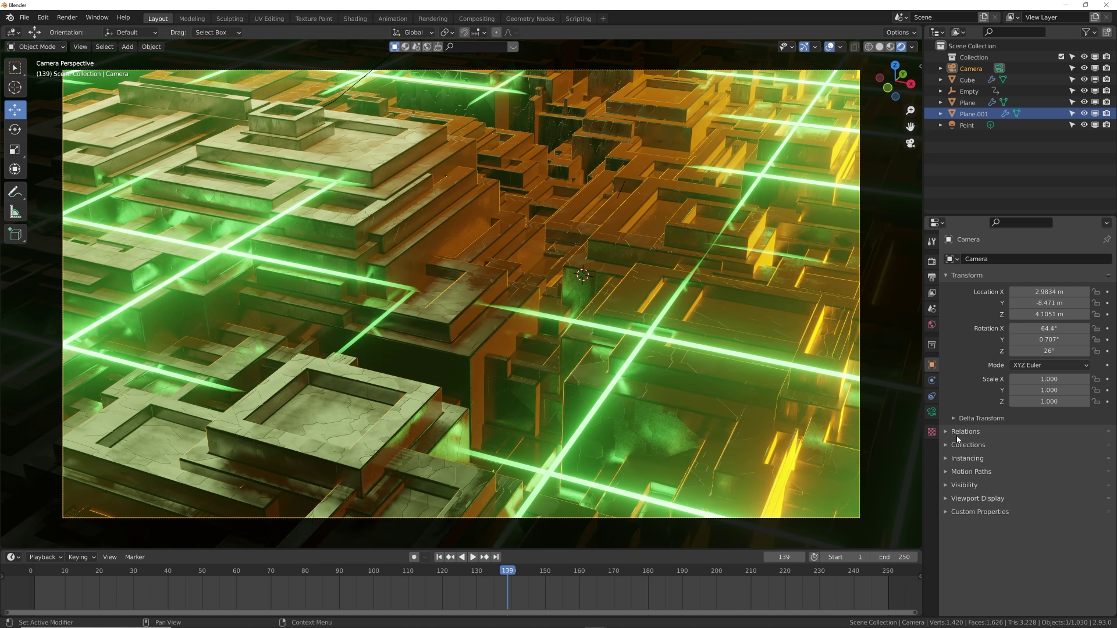
Step: Enable the camera's Depth of Field with a 7.5 m focus distance and an F-Stop of 0.5, and preview the animation
{"action": "left_click", "coordinate": [931, 411]}
{"action": "left_click", "coordinate": [955, 396]}
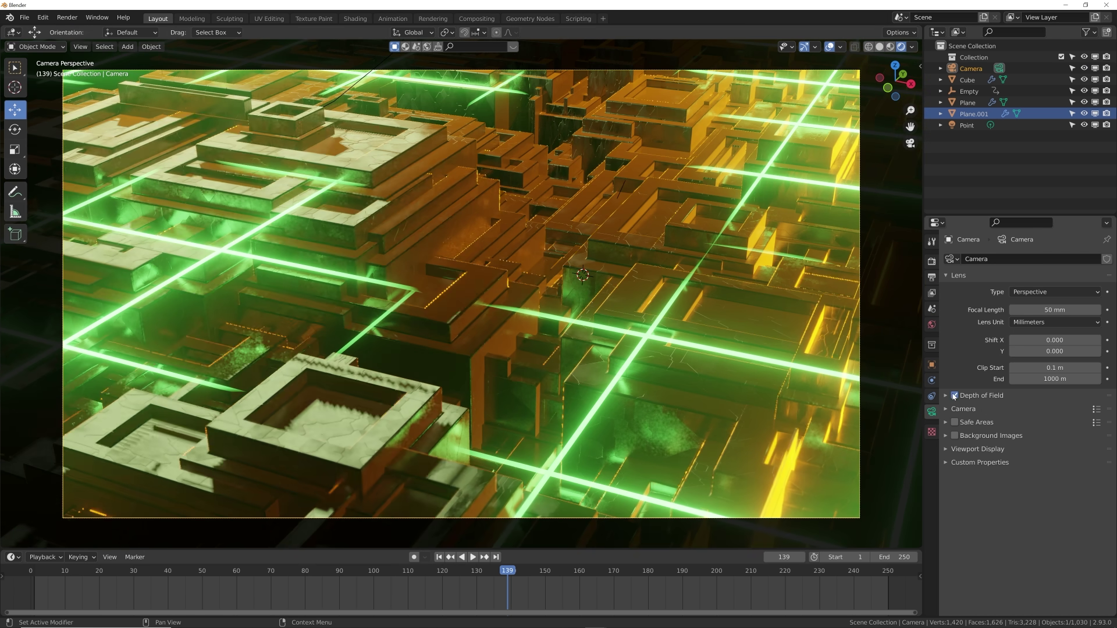
{"action": "left_click", "coordinate": [992, 398]}
{"action": "left_click_drag", "start_coordinate": [1065, 458], "coordinate": [1016, 458]}
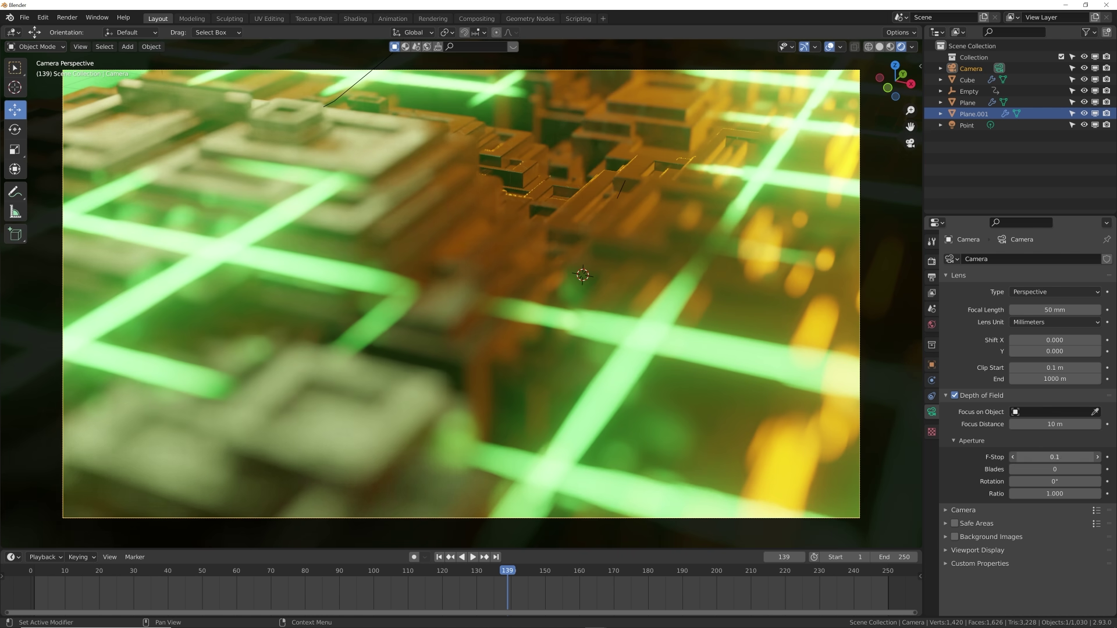
{"action": "left_click_drag", "start_coordinate": [1060, 424], "coordinate": [1065, 457]}
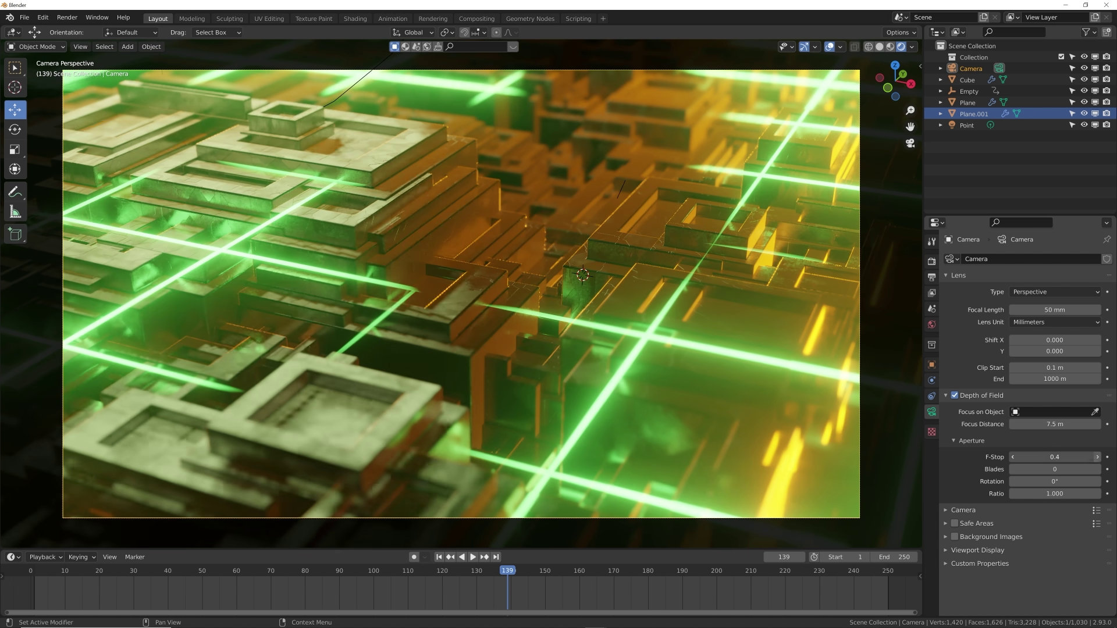
{"action": "key", "text": "space"}
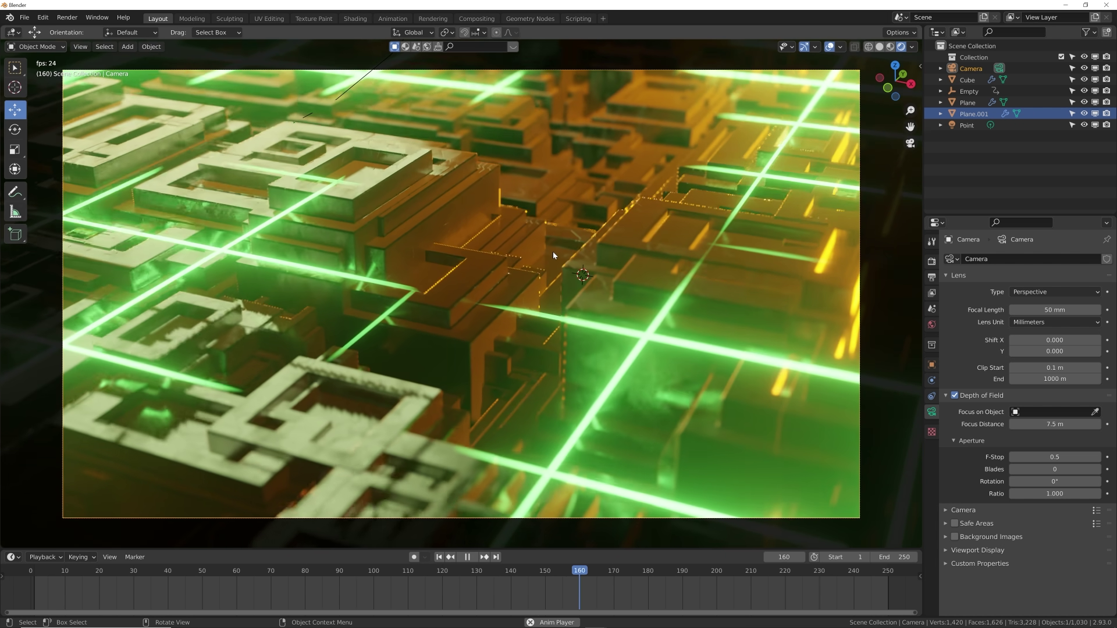
{"action": "key", "text": "space"}
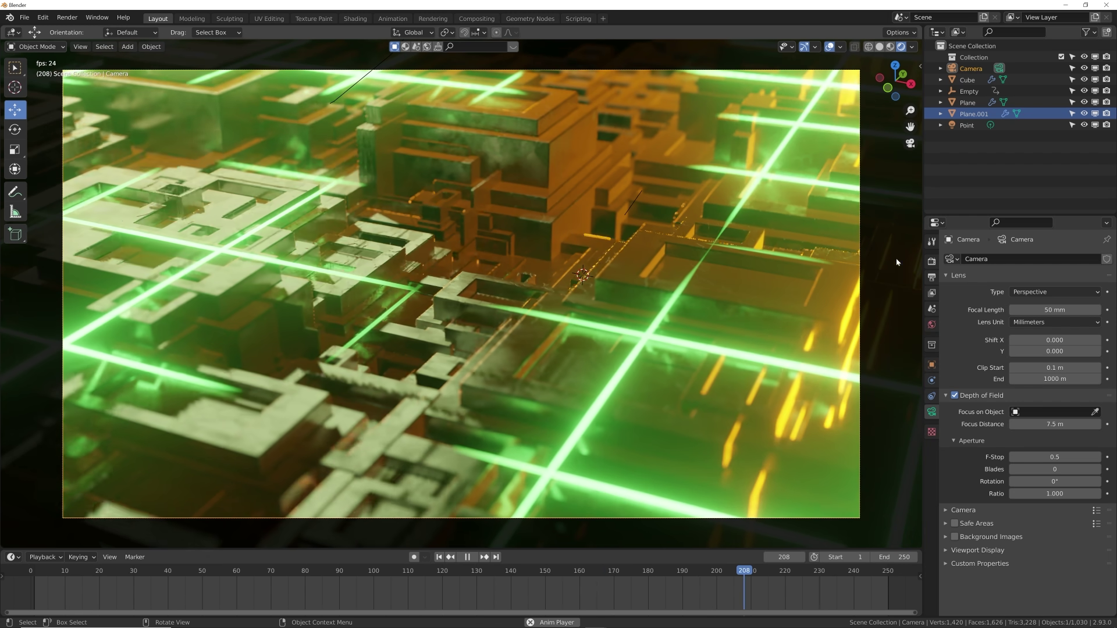
Step: Set the camera's focal length to 41.9 mm and move the camera slightly to reframe the shot
{"action": "left_click_drag", "start_coordinate": [1063, 312], "coordinate": [1025, 312]}
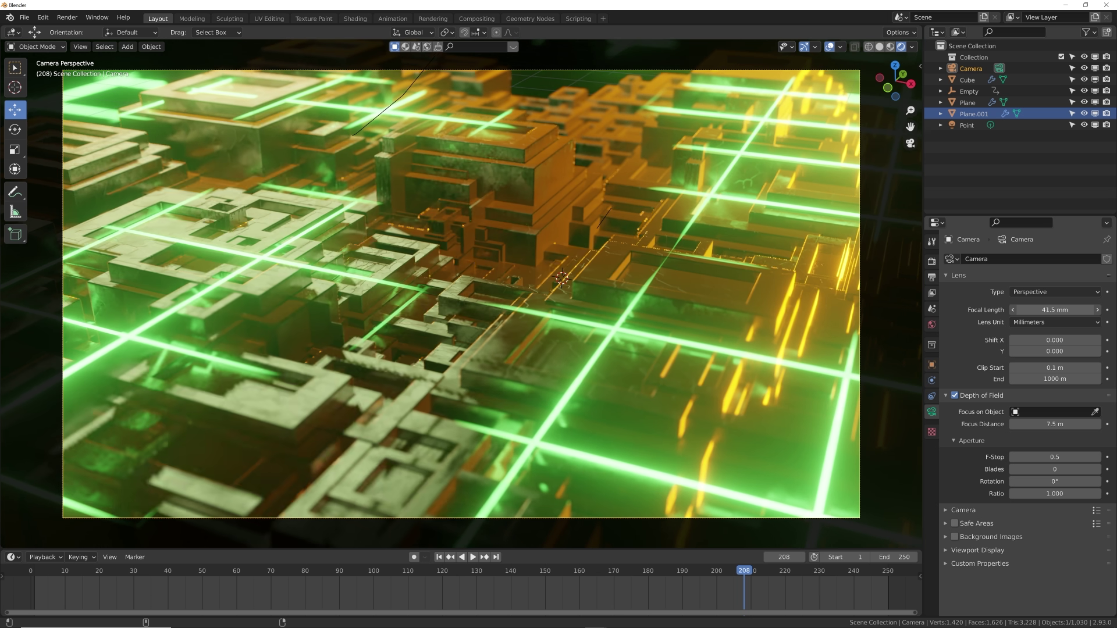
{"action": "key", "text": "g"}
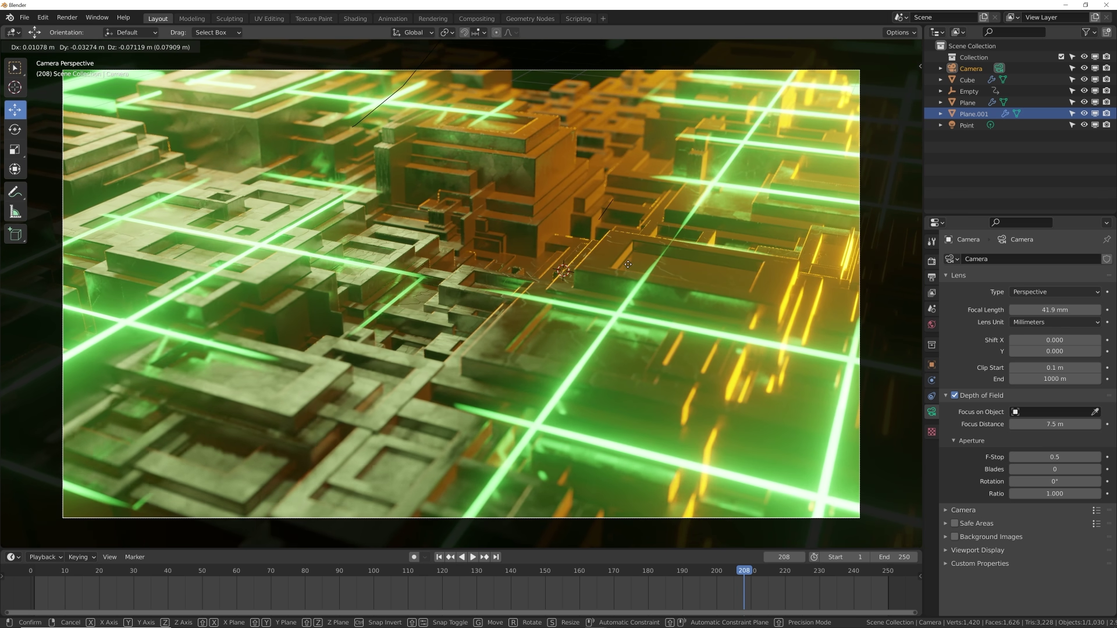
{"action": "left_click", "coordinate": [626, 266]}
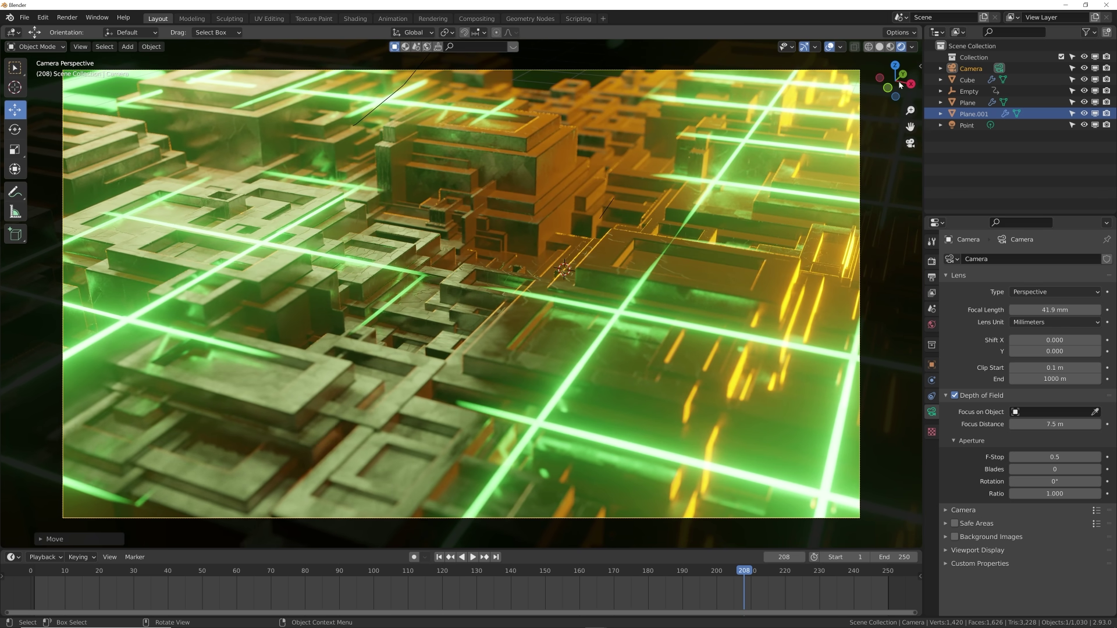
Step: Set the Color Management look to High Contrast and preview the animation
{"action": "left_click", "coordinate": [932, 261]}
{"action": "left_click", "coordinate": [987, 535]}
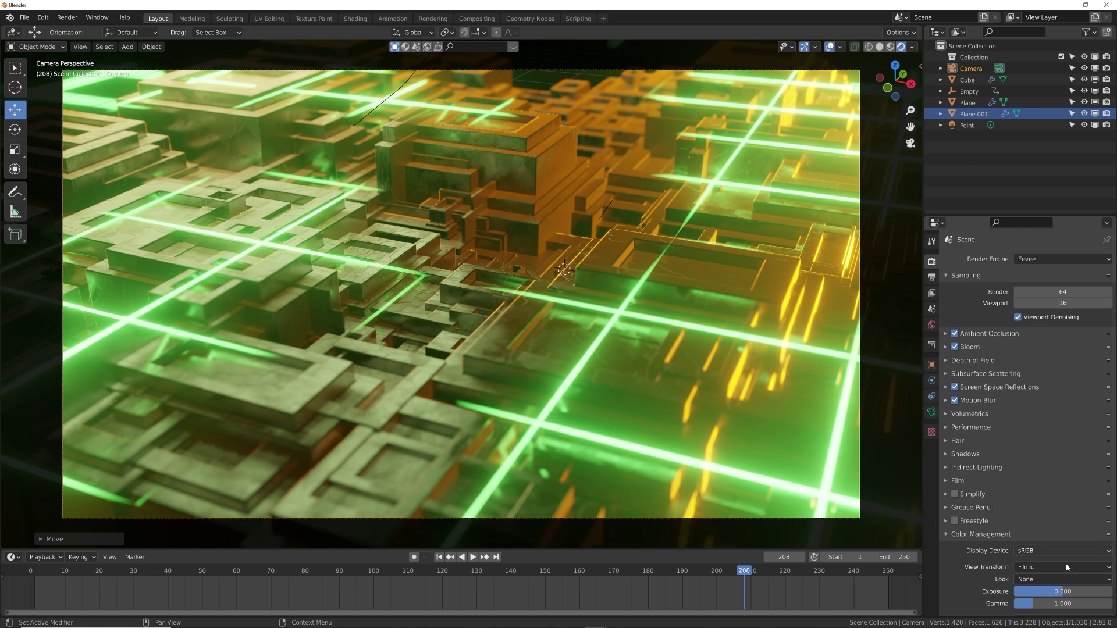
{"action": "left_click", "coordinate": [1053, 580]}
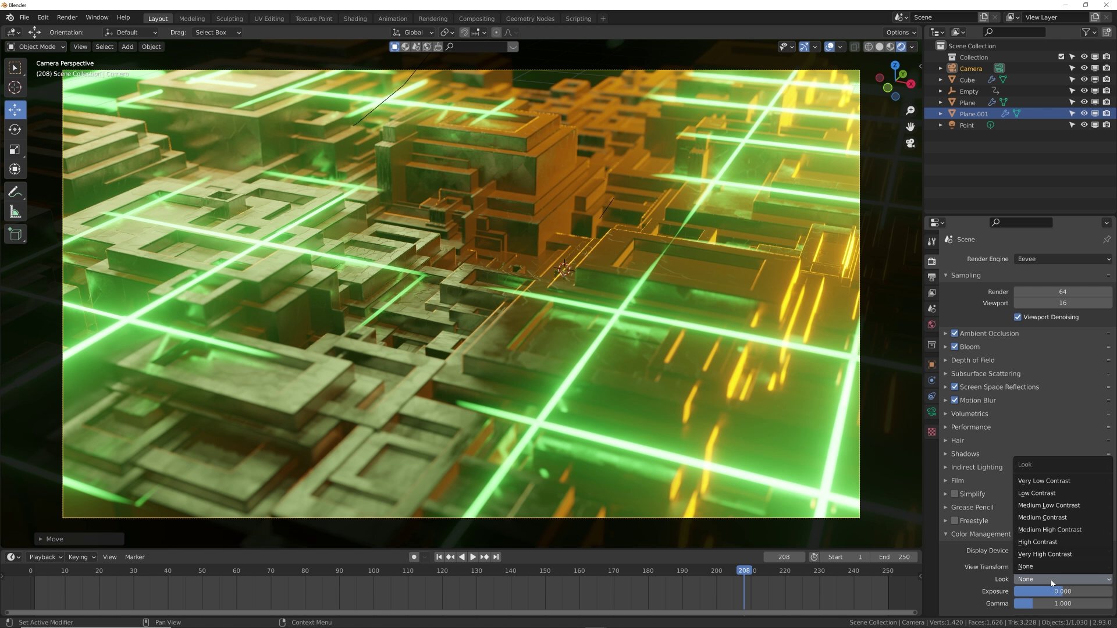
{"action": "left_click", "coordinate": [1050, 544]}
{"action": "key", "text": "space"}
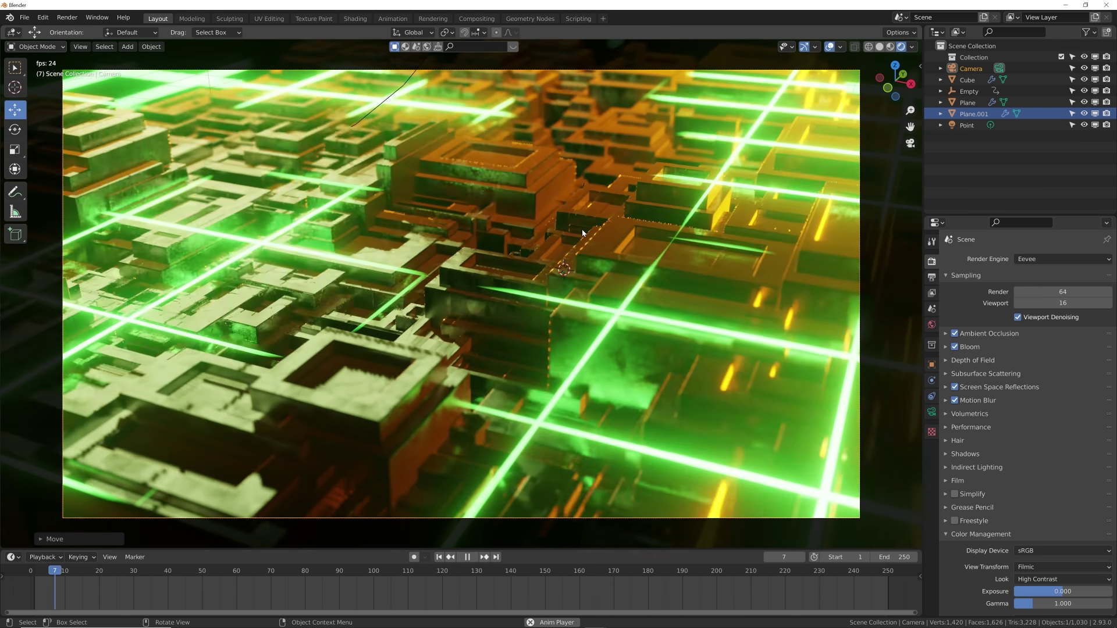
{"action": "key", "text": "space"}
Step: Select the wireframe grid, add a Timeline area above the node editor in the Shading workspace, and return to frame 1
{"action": "left_click", "coordinate": [621, 316]}
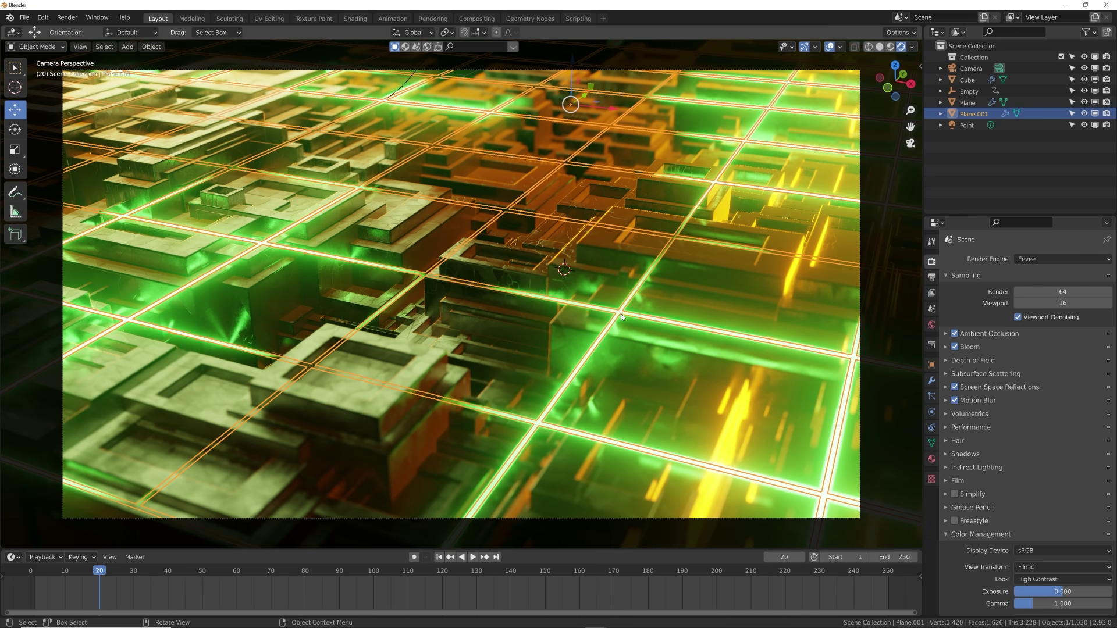
{"action": "left_click", "coordinate": [355, 19]}
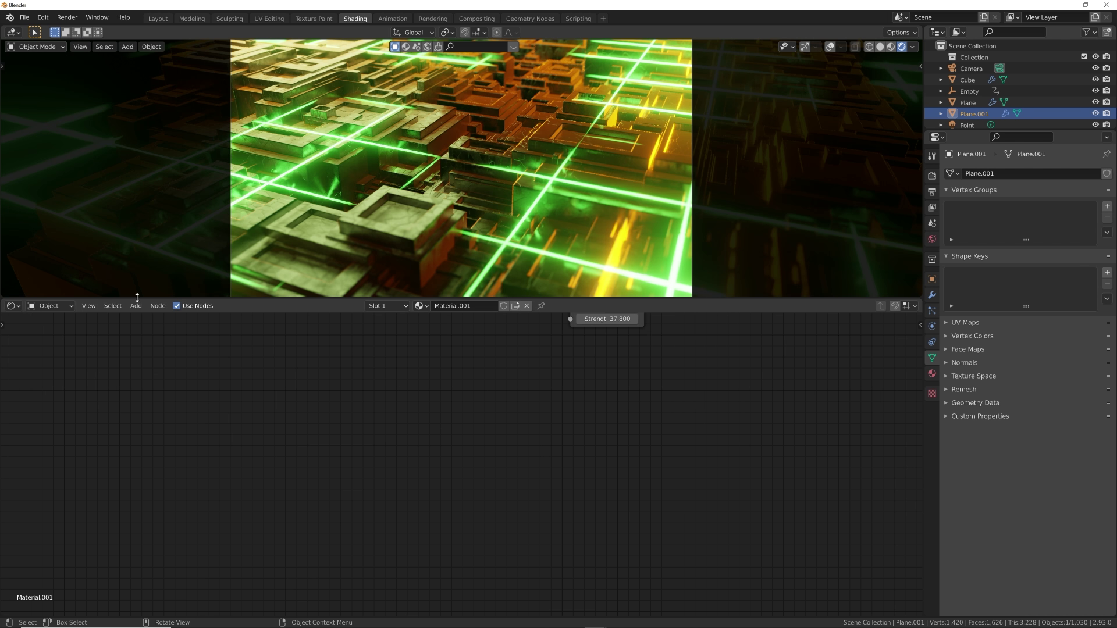
{"action": "mouse_move", "coordinate": [141, 299]}
{"action": "left_mouse_down"}
{"action": "mouse_move", "coordinate": [52, 368]}
{"action": "mouse_move", "coordinate": [6, 349]}
{"action": "mouse_move", "coordinate": [11, 302]}
{"action": "left_mouse_up"}
{"action": "left_click", "coordinate": [12, 303]}
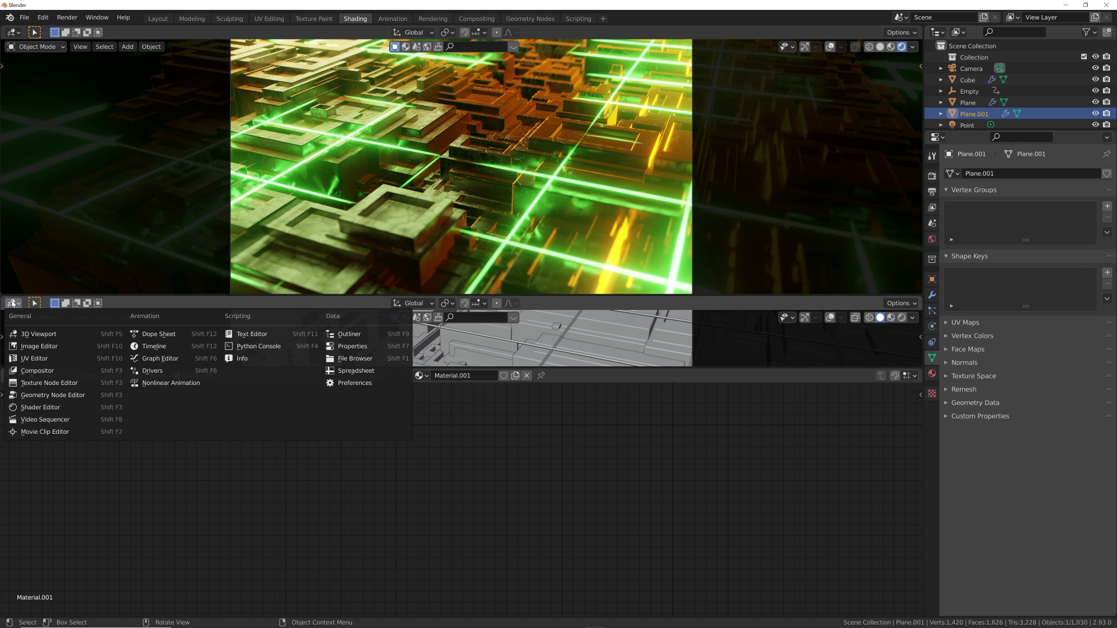
{"action": "left_click", "coordinate": [151, 348]}
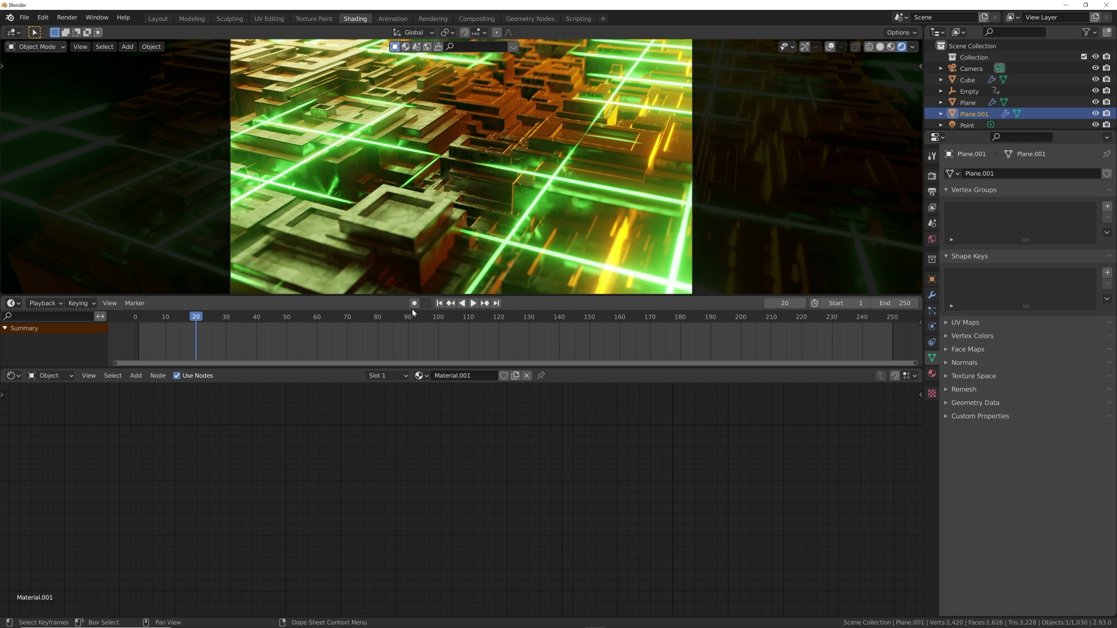
{"action": "left_click", "coordinate": [439, 303]}
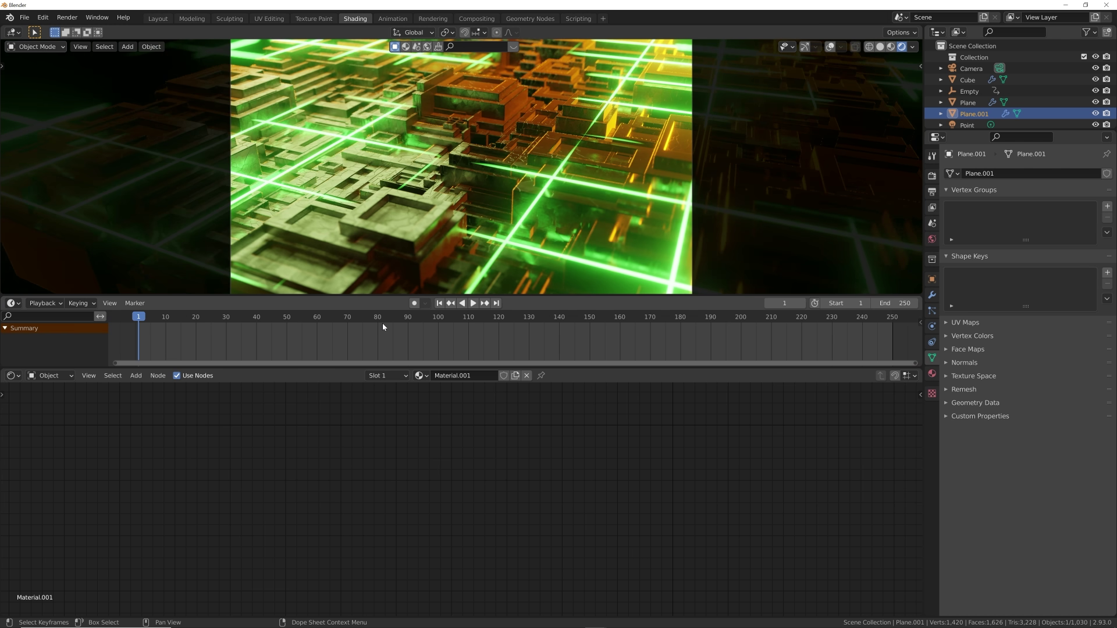
Step: Go to frame 0 and bring the wireframe grid material's Mapping and Noise Texture nodes into view
{"action": "key", "text": "Left"}
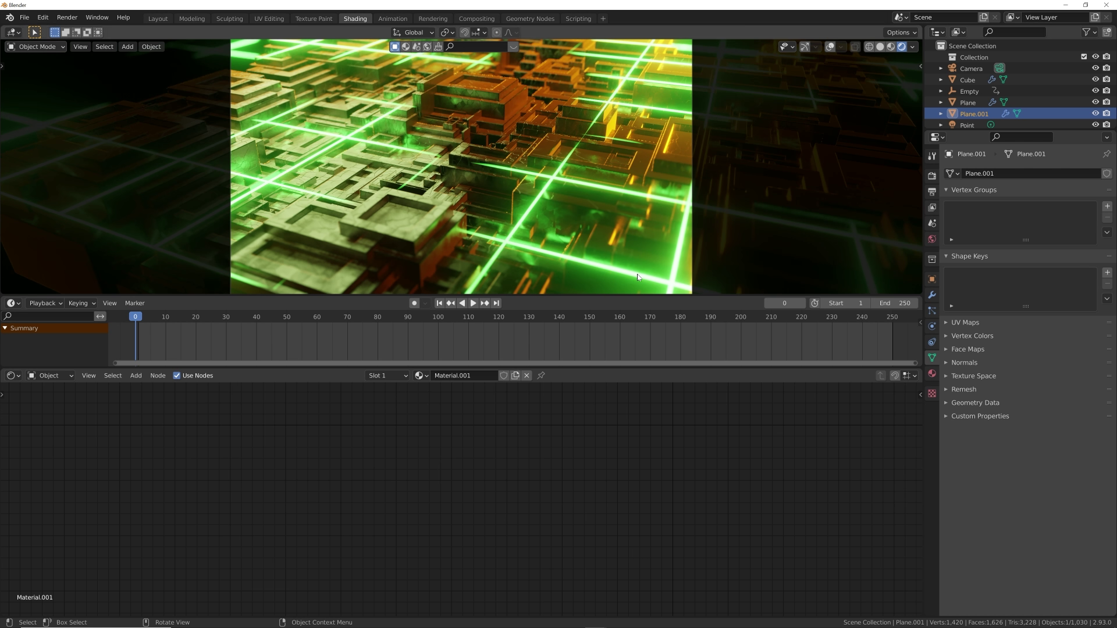
{"action": "key", "text": "Home"}
{"action": "middle_click_drag", "start_coordinate": [694, 556], "coordinate": [528, 522]}
{"action": "scroll", "coordinate": [528, 523], "scroll_direction": "down", "scroll_amount": 7}
{"action": "scroll", "coordinate": [532, 525], "scroll_direction": "up", "scroll_amount": 9}
{"action": "middle_click_drag", "start_coordinate": [454, 507], "coordinate": [508, 514]}
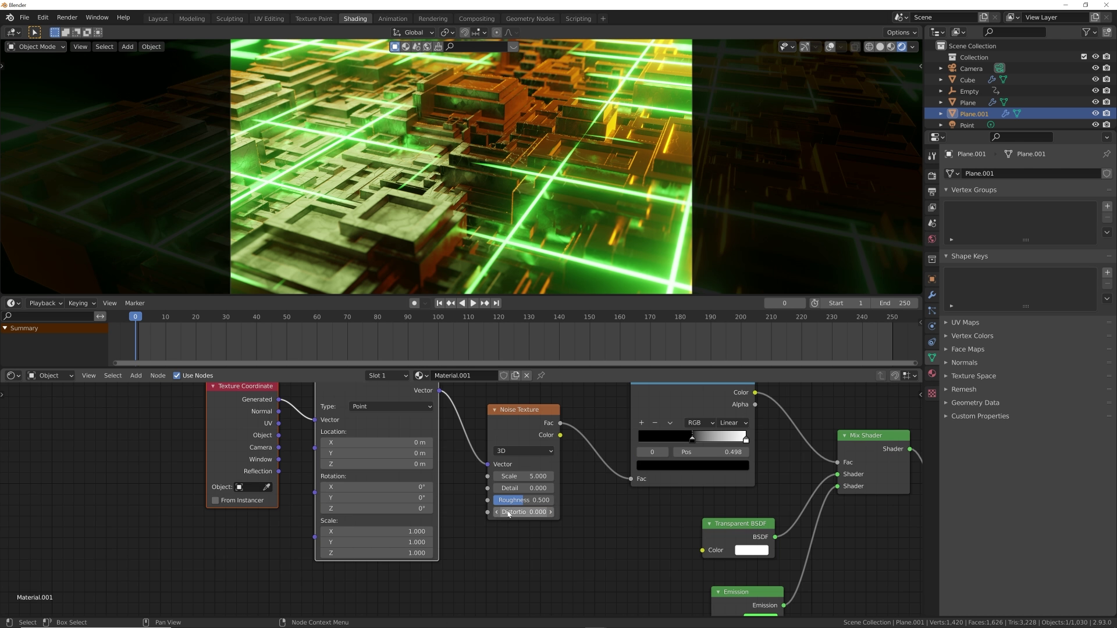
Step: Test how the Mapping node's Y rotation shifts the noise mask and reset it to 0°
{"action": "left_click_drag", "start_coordinate": [390, 497], "coordinate": [431, 497]}
{"action": "double_click", "coordinate": [388, 498]}
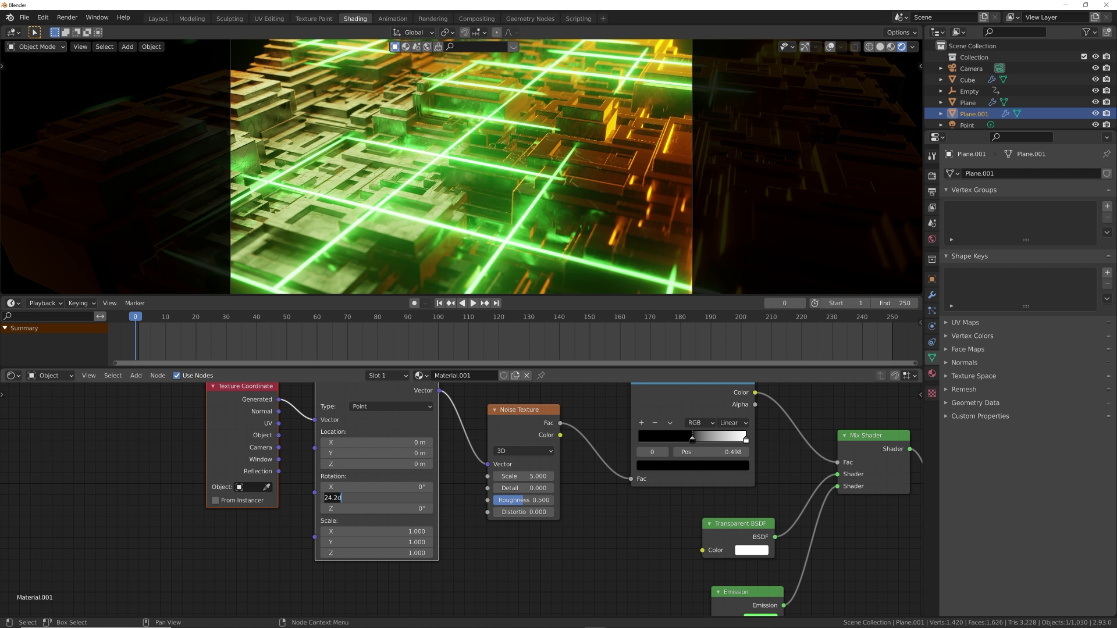
{"action": "type", "text": "0"}
{"action": "key", "text": "Return"}
Step: Keyframe the Mapping node's rotation at 0° on frame 0 and with Y at 360° on frame 250
{"action": "right_click", "coordinate": [388, 497]}
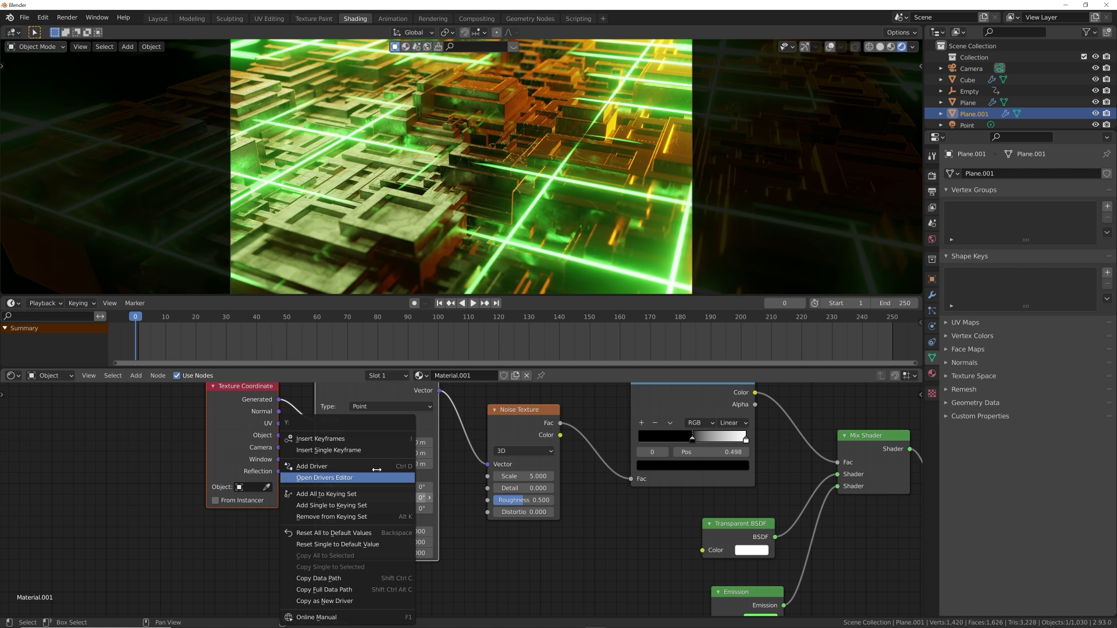
{"action": "left_click", "coordinate": [349, 439]}
{"action": "left_click", "coordinate": [498, 303]}
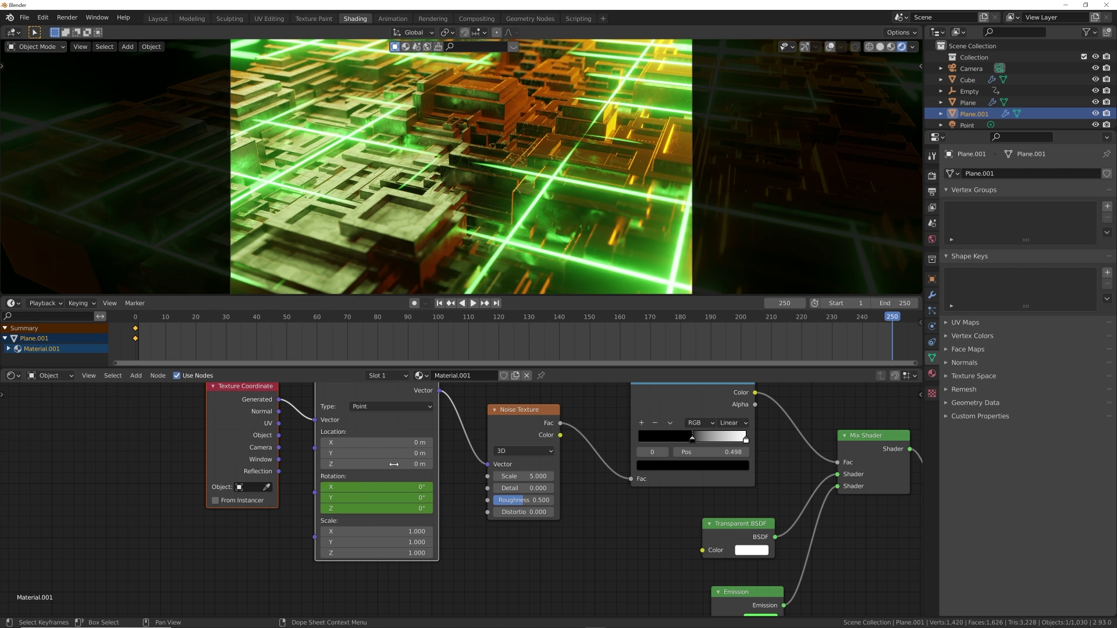
{"action": "right_click", "coordinate": [387, 495]}
{"action": "left_click", "coordinate": [349, 437]}
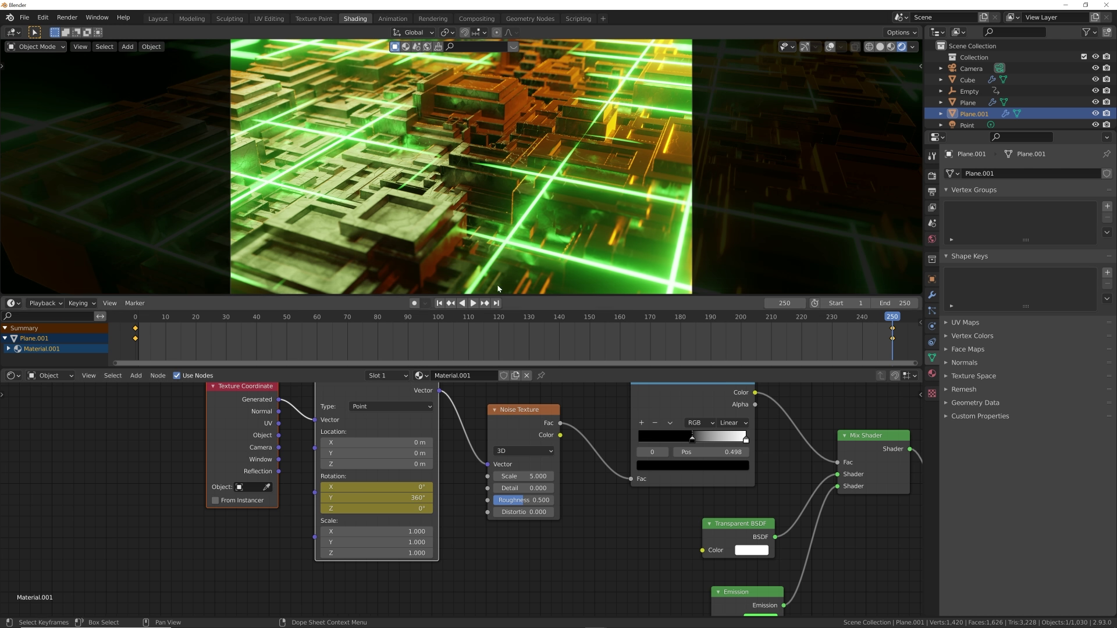
Step: Play back the noise mask animation and switch to the Layout workspace to preview it larger
{"action": "key", "text": "space"}
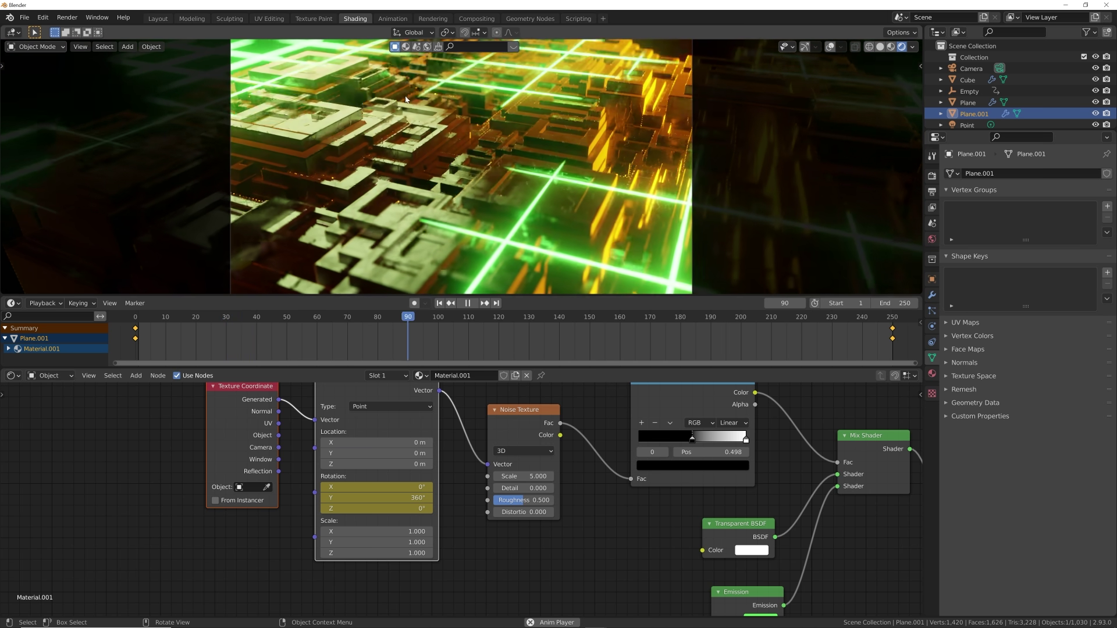
{"action": "left_click", "coordinate": [158, 19]}
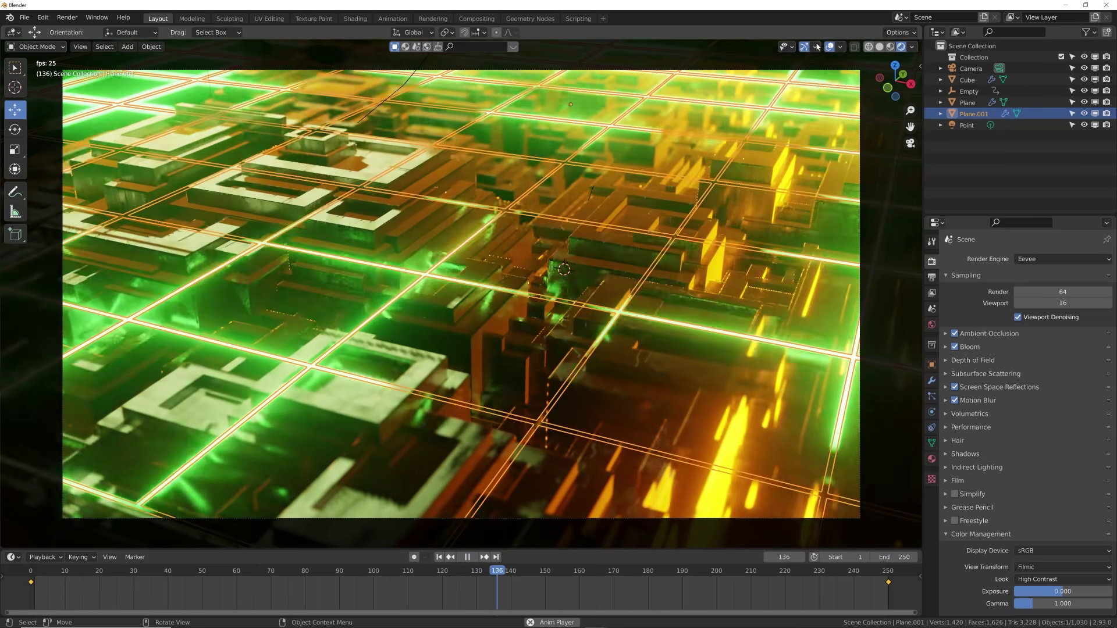